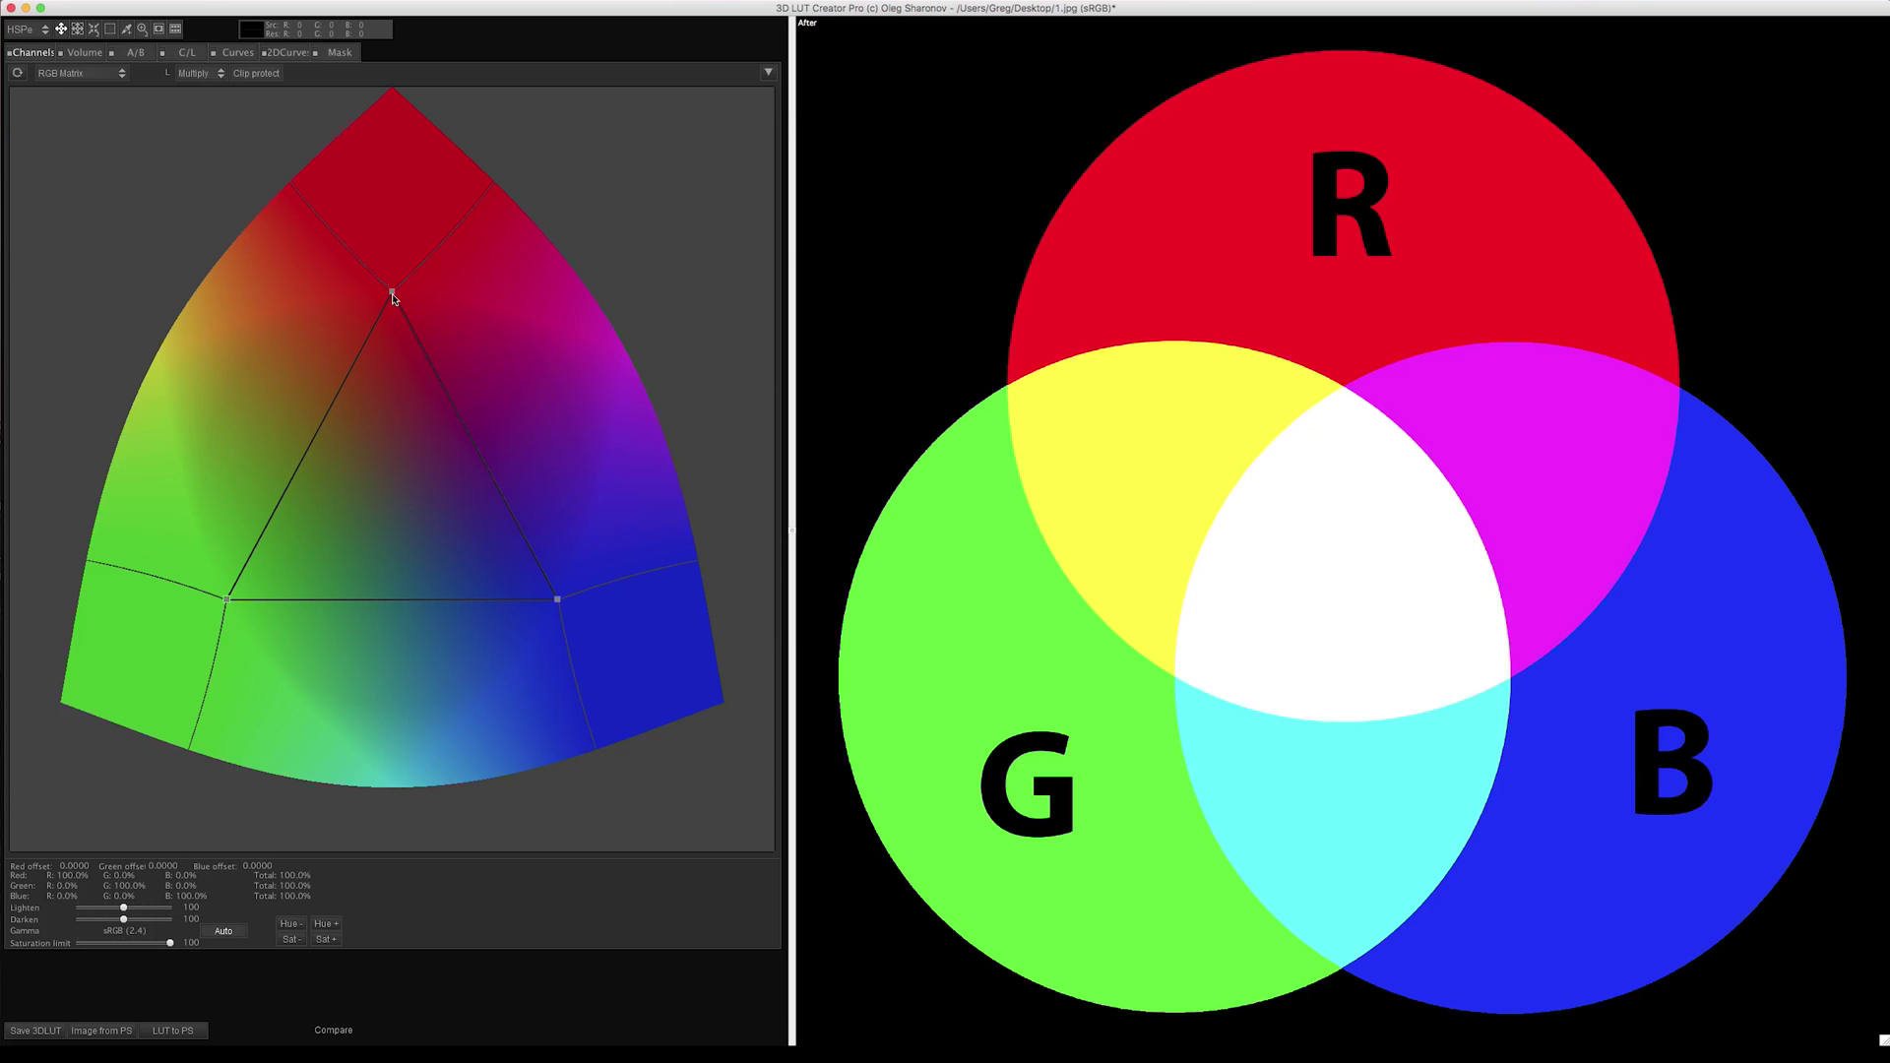
Step: Try remapping the red and blue channel points onto green on the RGB circles image, restoring each to its original corner
left_click_drag(392, 293, 227, 600)
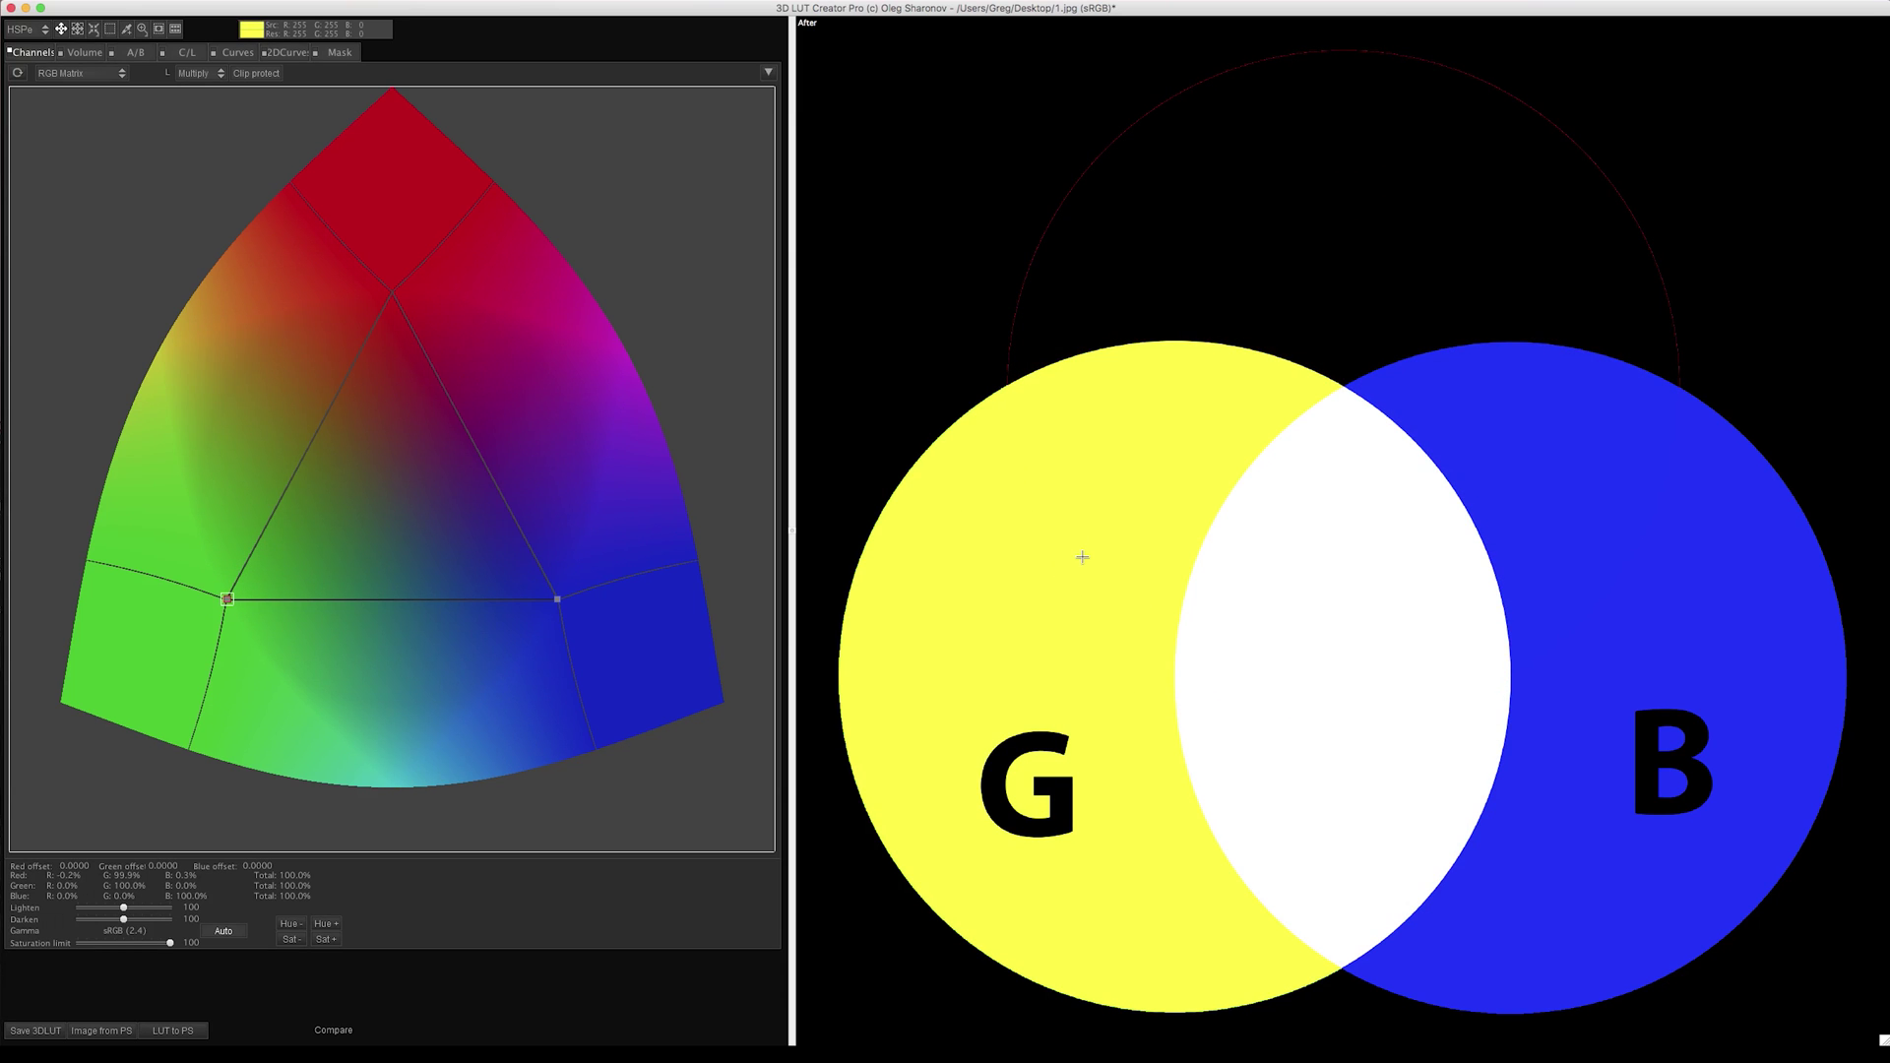
left_click_drag(227, 600, 391, 293)
mouse_move(225, 600)
left_mouse_down()
mouse_move(559, 599)
mouse_move(225, 595)
left_mouse_up()
left_click_drag(557, 604, 226, 601)
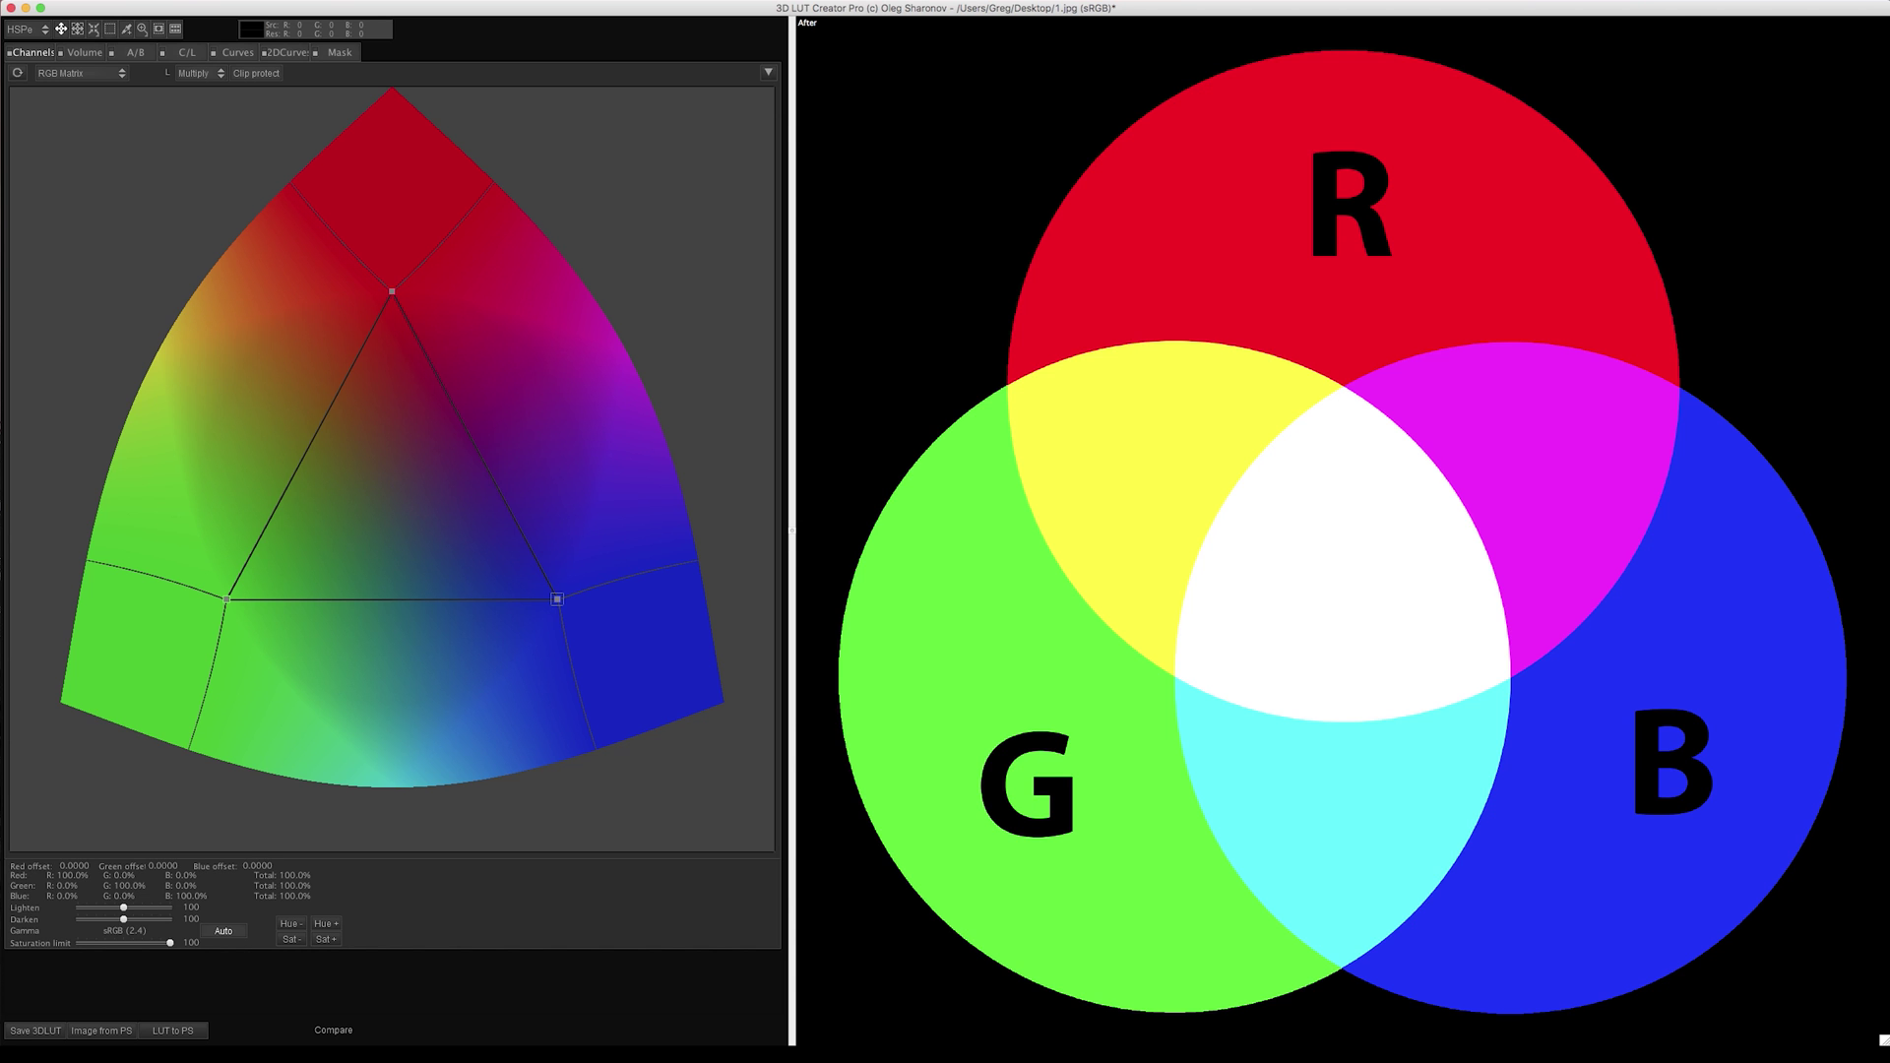
left_click_drag(1265, 689, 945, 566)
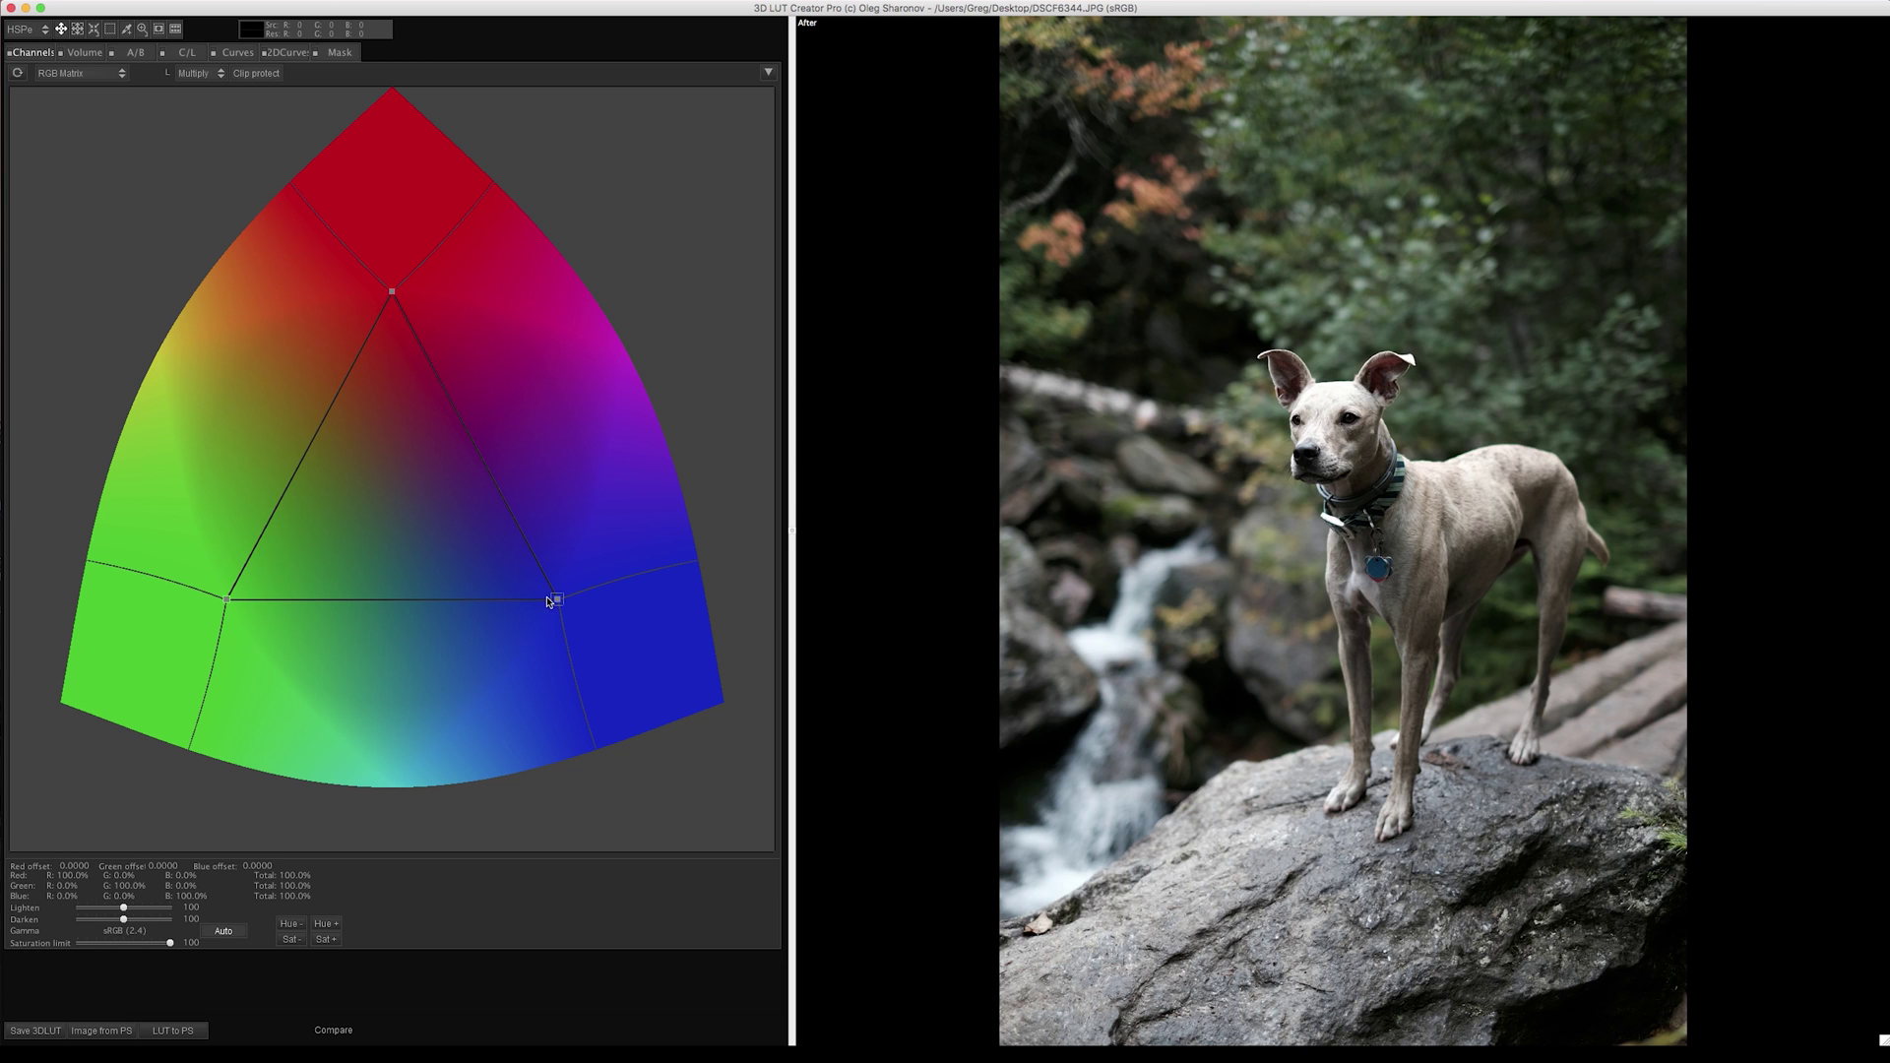
Step: Shift the blue, red and green channel points toward the green side to turn the dog photo's foliage blue-grey and leaves orange
left_click_drag(557, 600, 243, 713)
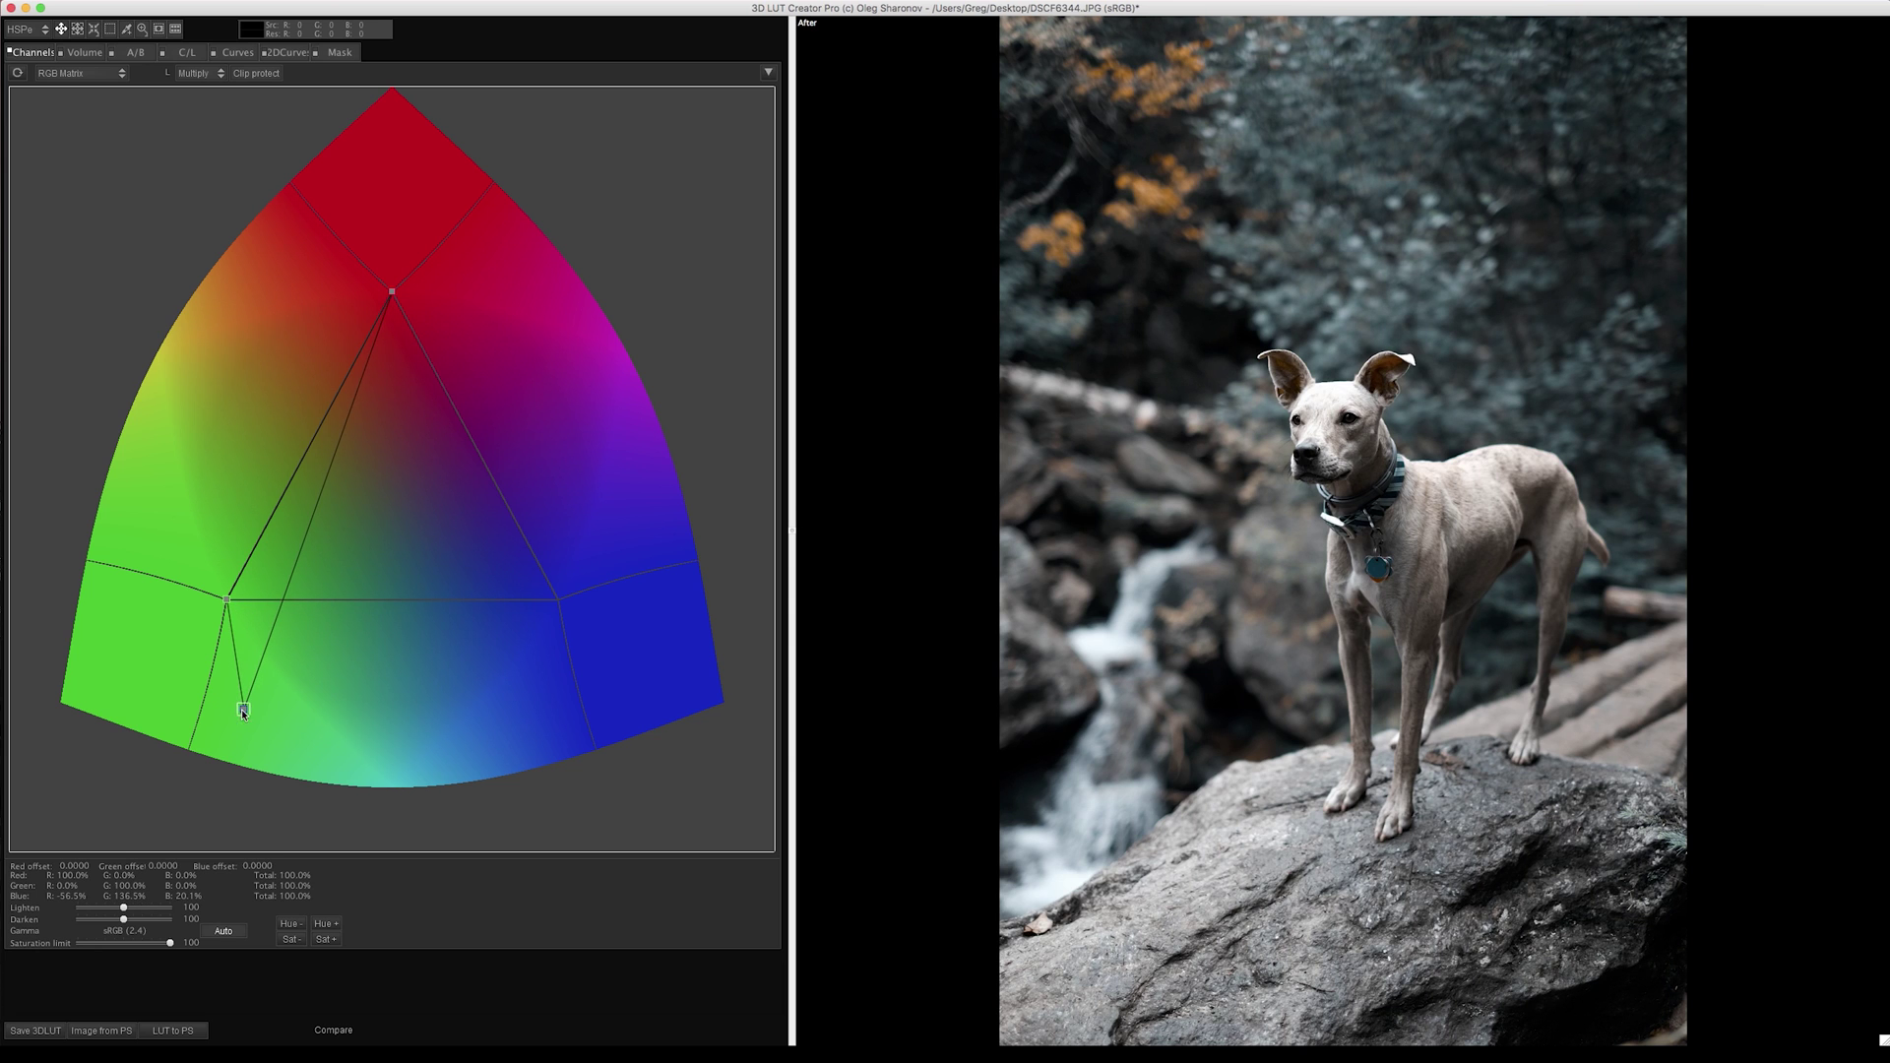
left_click_drag(394, 282, 317, 327)
left_click_drag(1319, 295, 1365, 311)
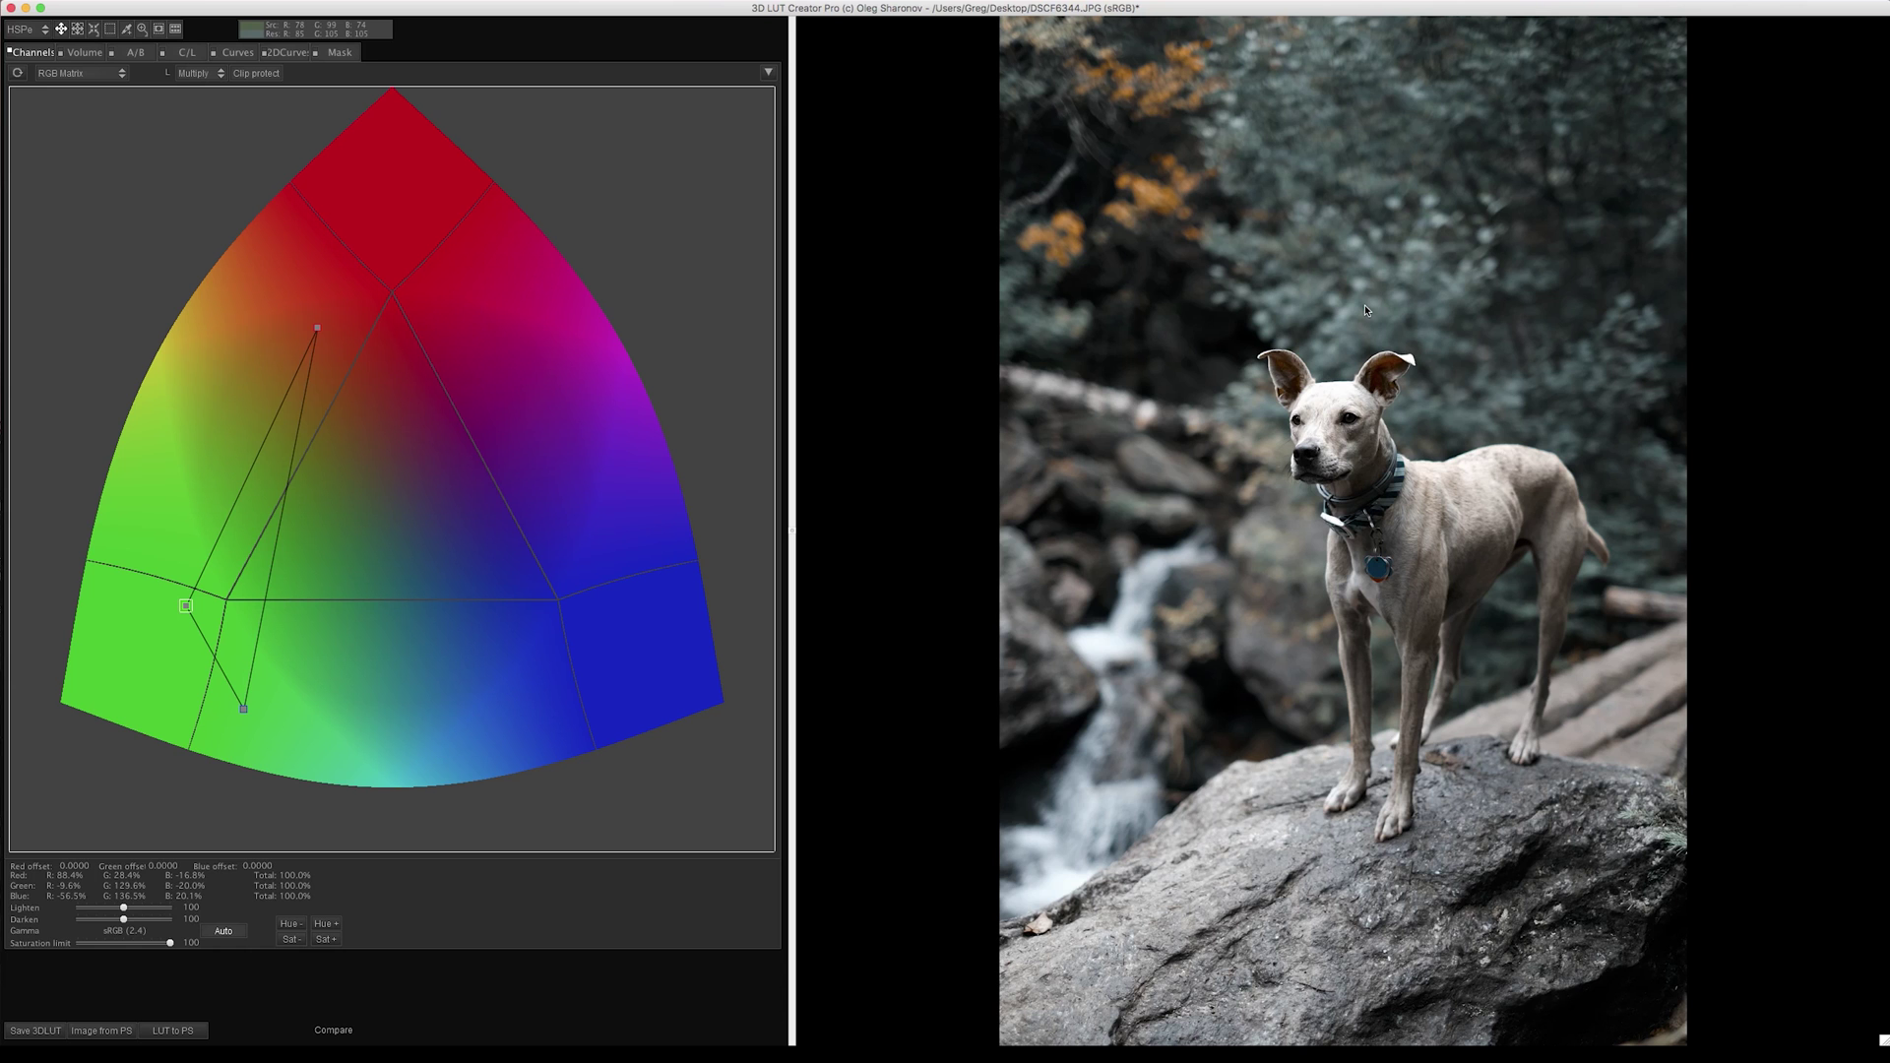
Step: Compare the dog photo before and after the channel remix
left_click(1365, 308)
left_click(1364, 308)
left_click(1364, 308)
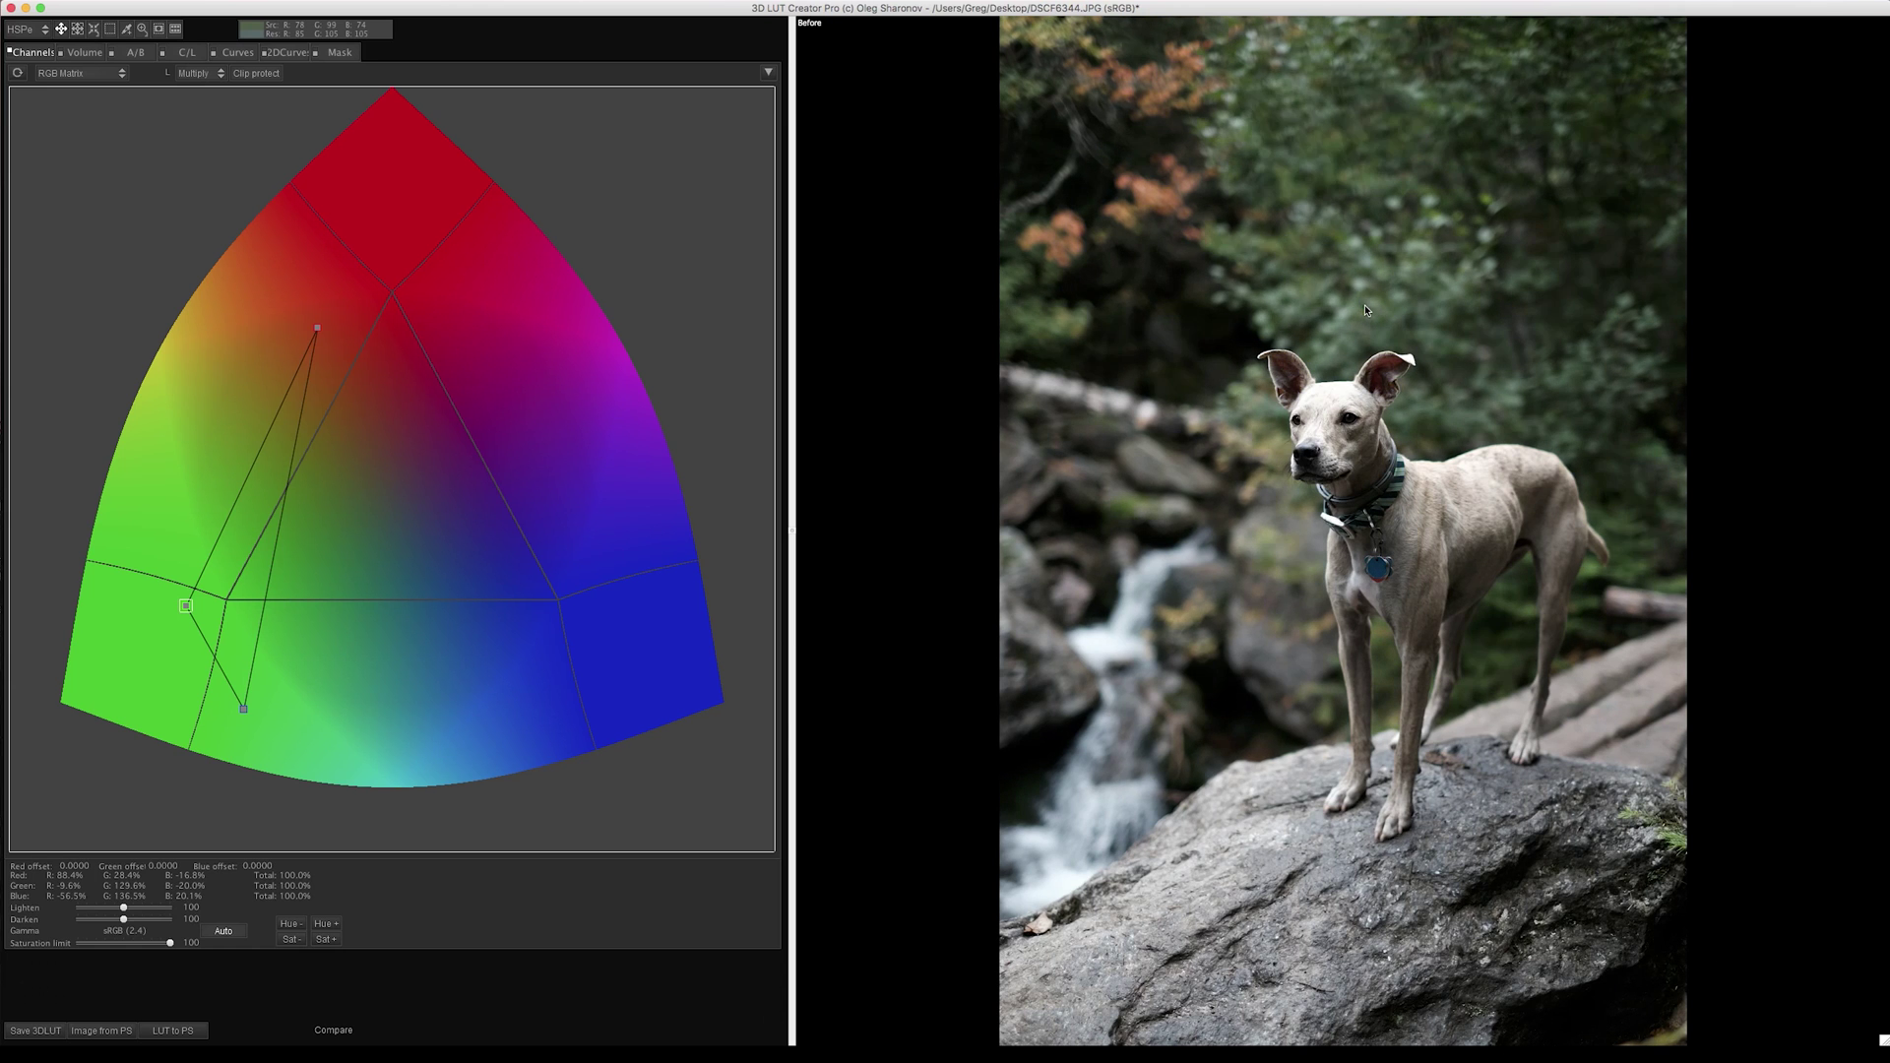
left_click(1365, 308)
left_click(1364, 308)
left_click(1364, 308)
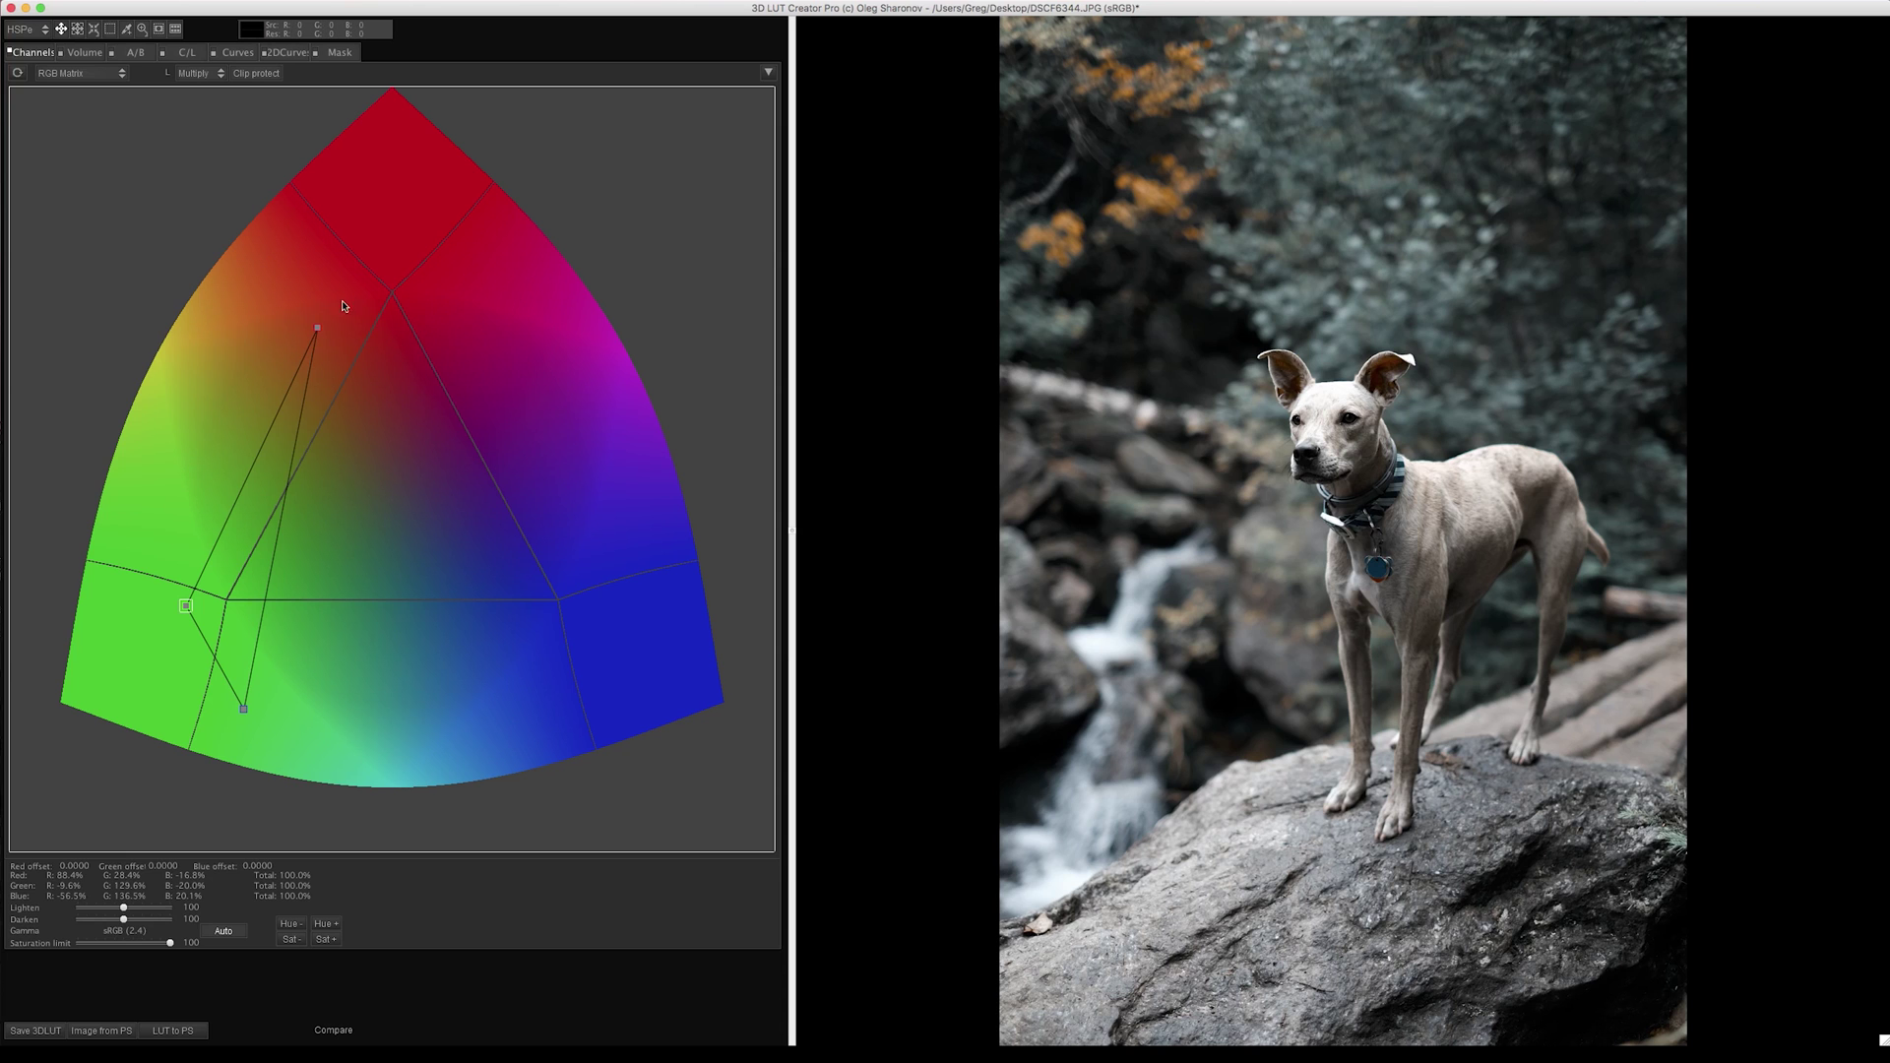
Step: Try stronger color shifts on the dog photo by moving the red point toward blue and repositioning the blue point
left_click_drag(316, 330, 457, 568)
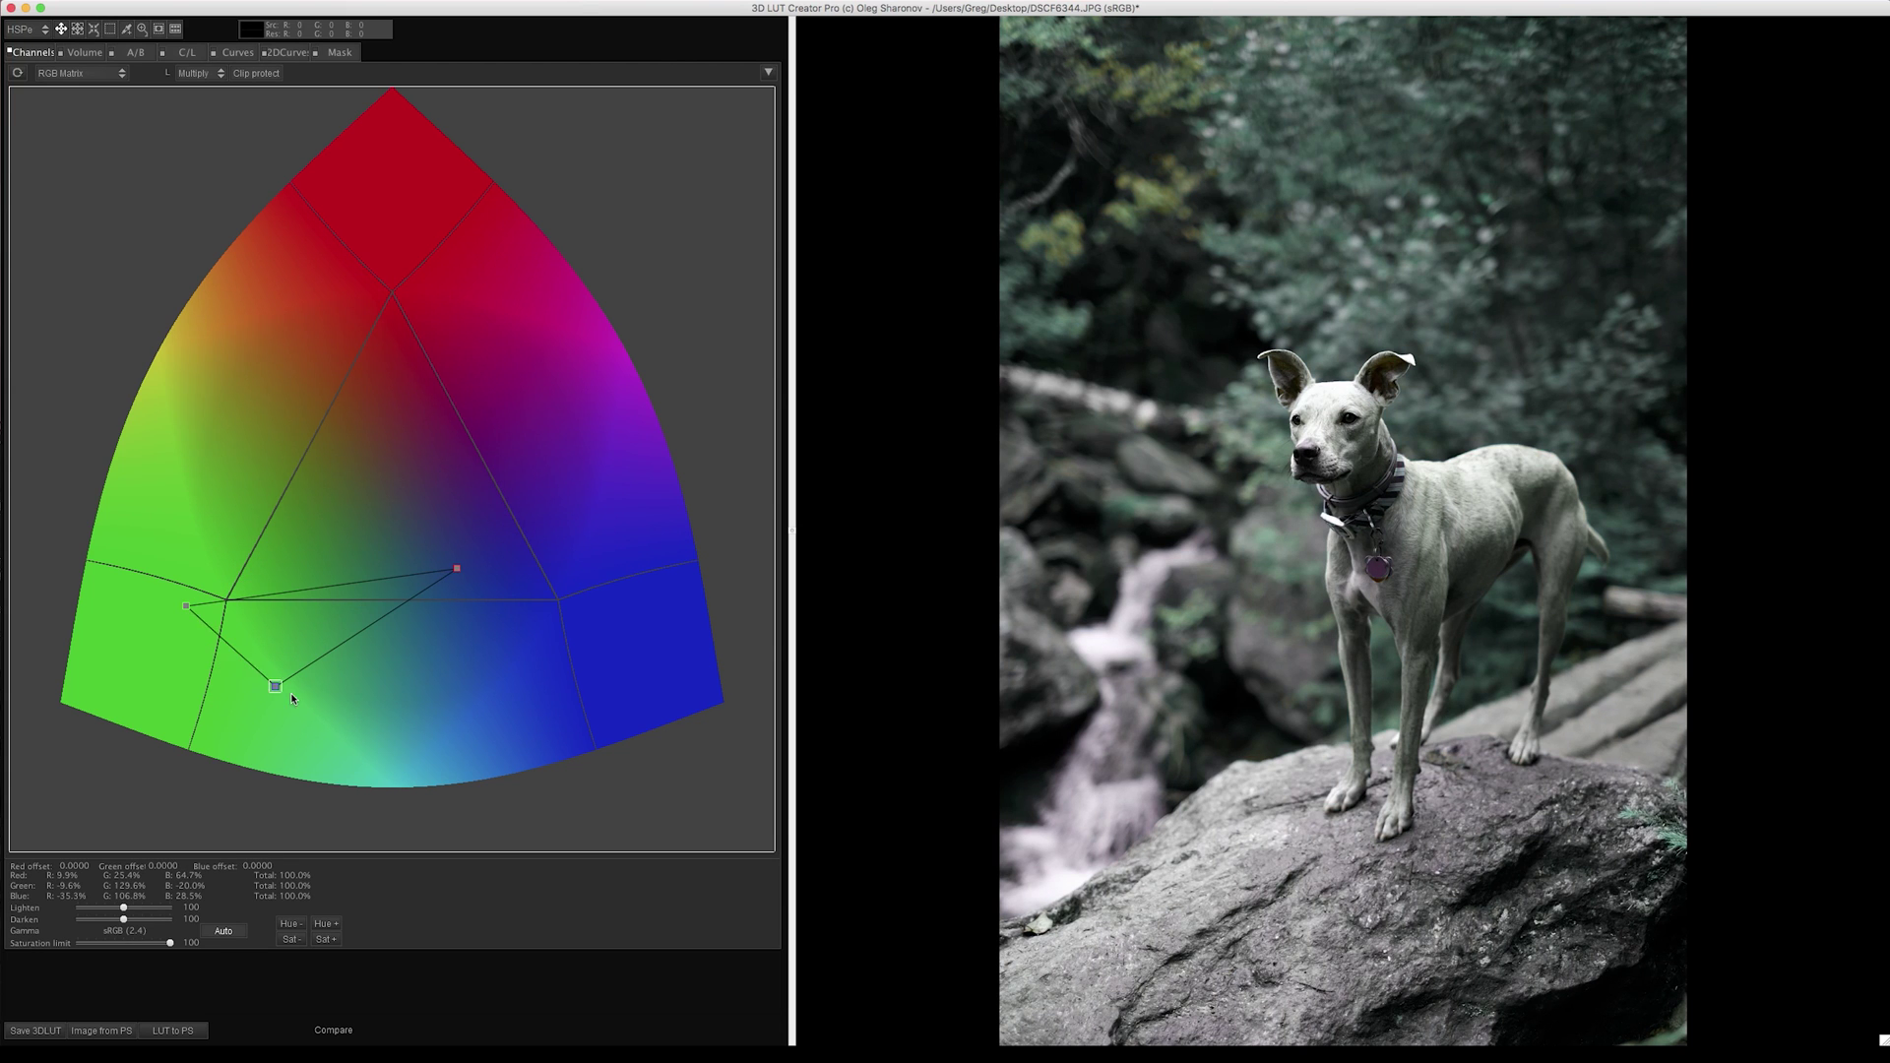
left_click_drag(242, 710, 582, 680)
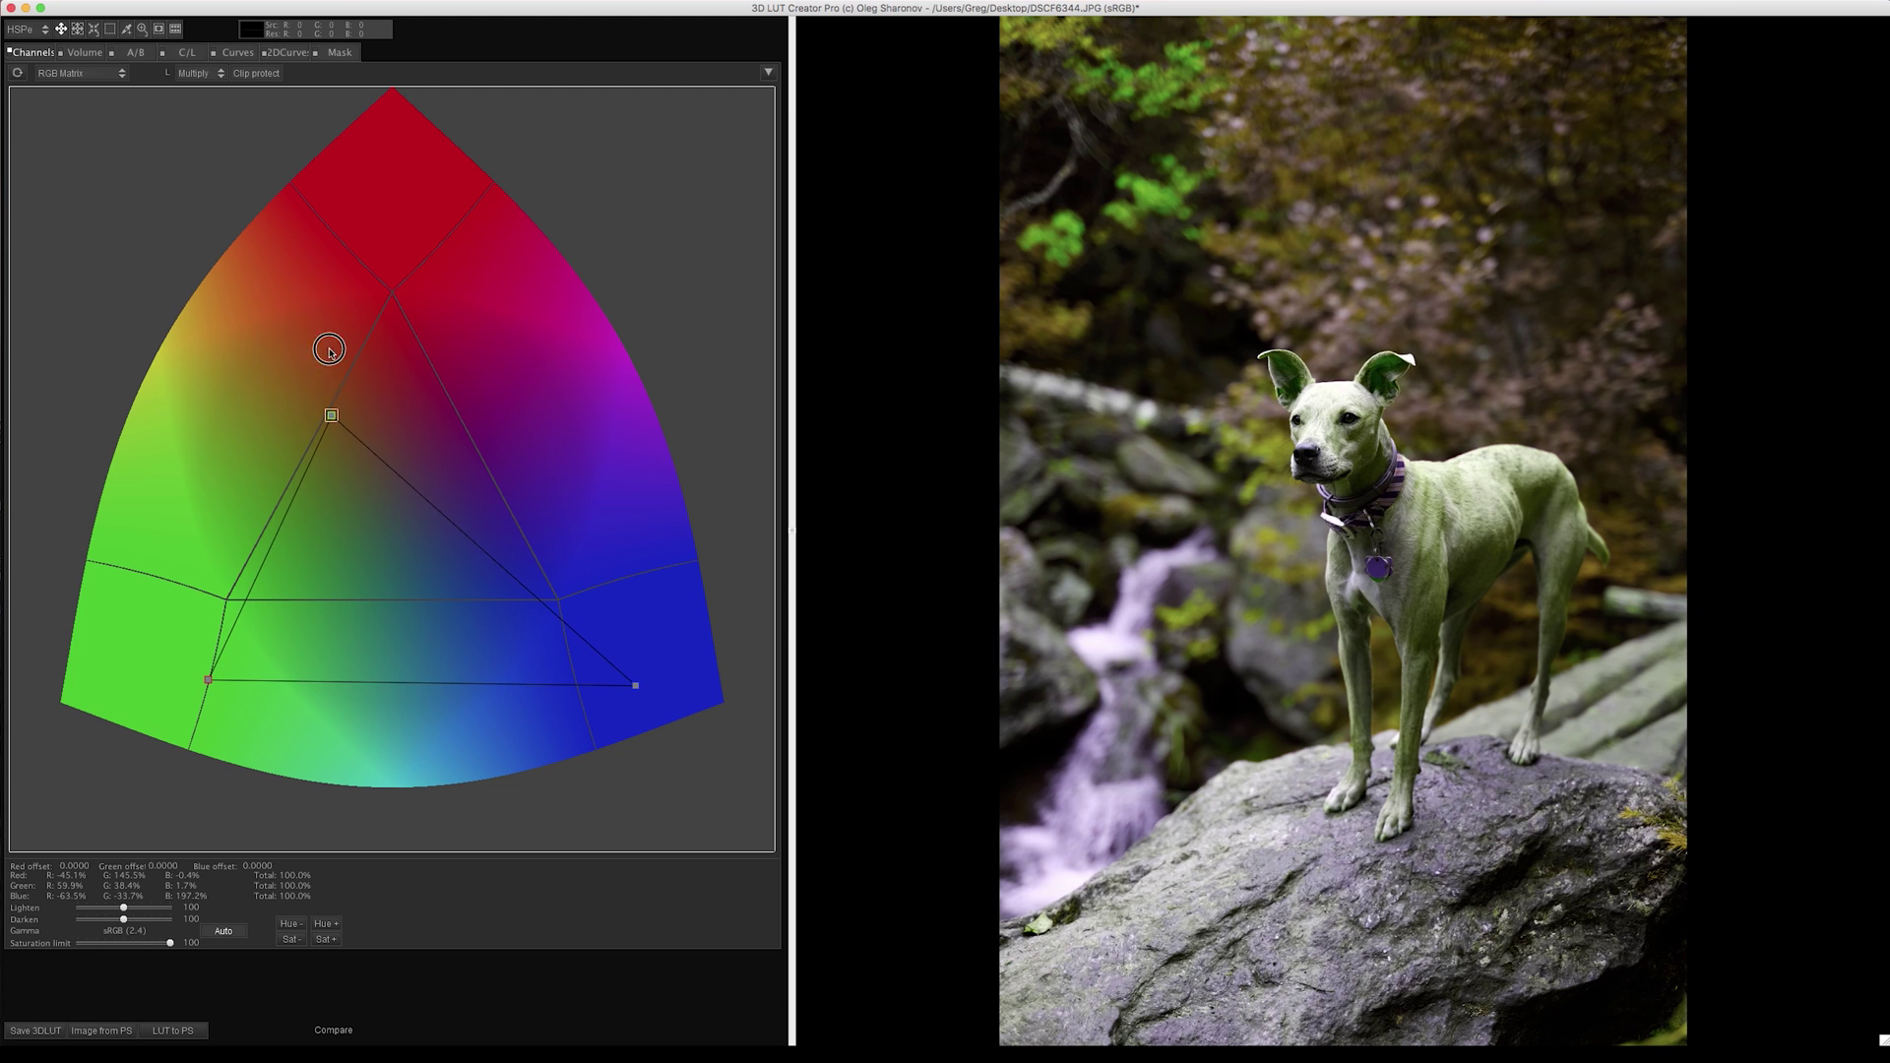
left_click_drag(325, 346, 337, 326)
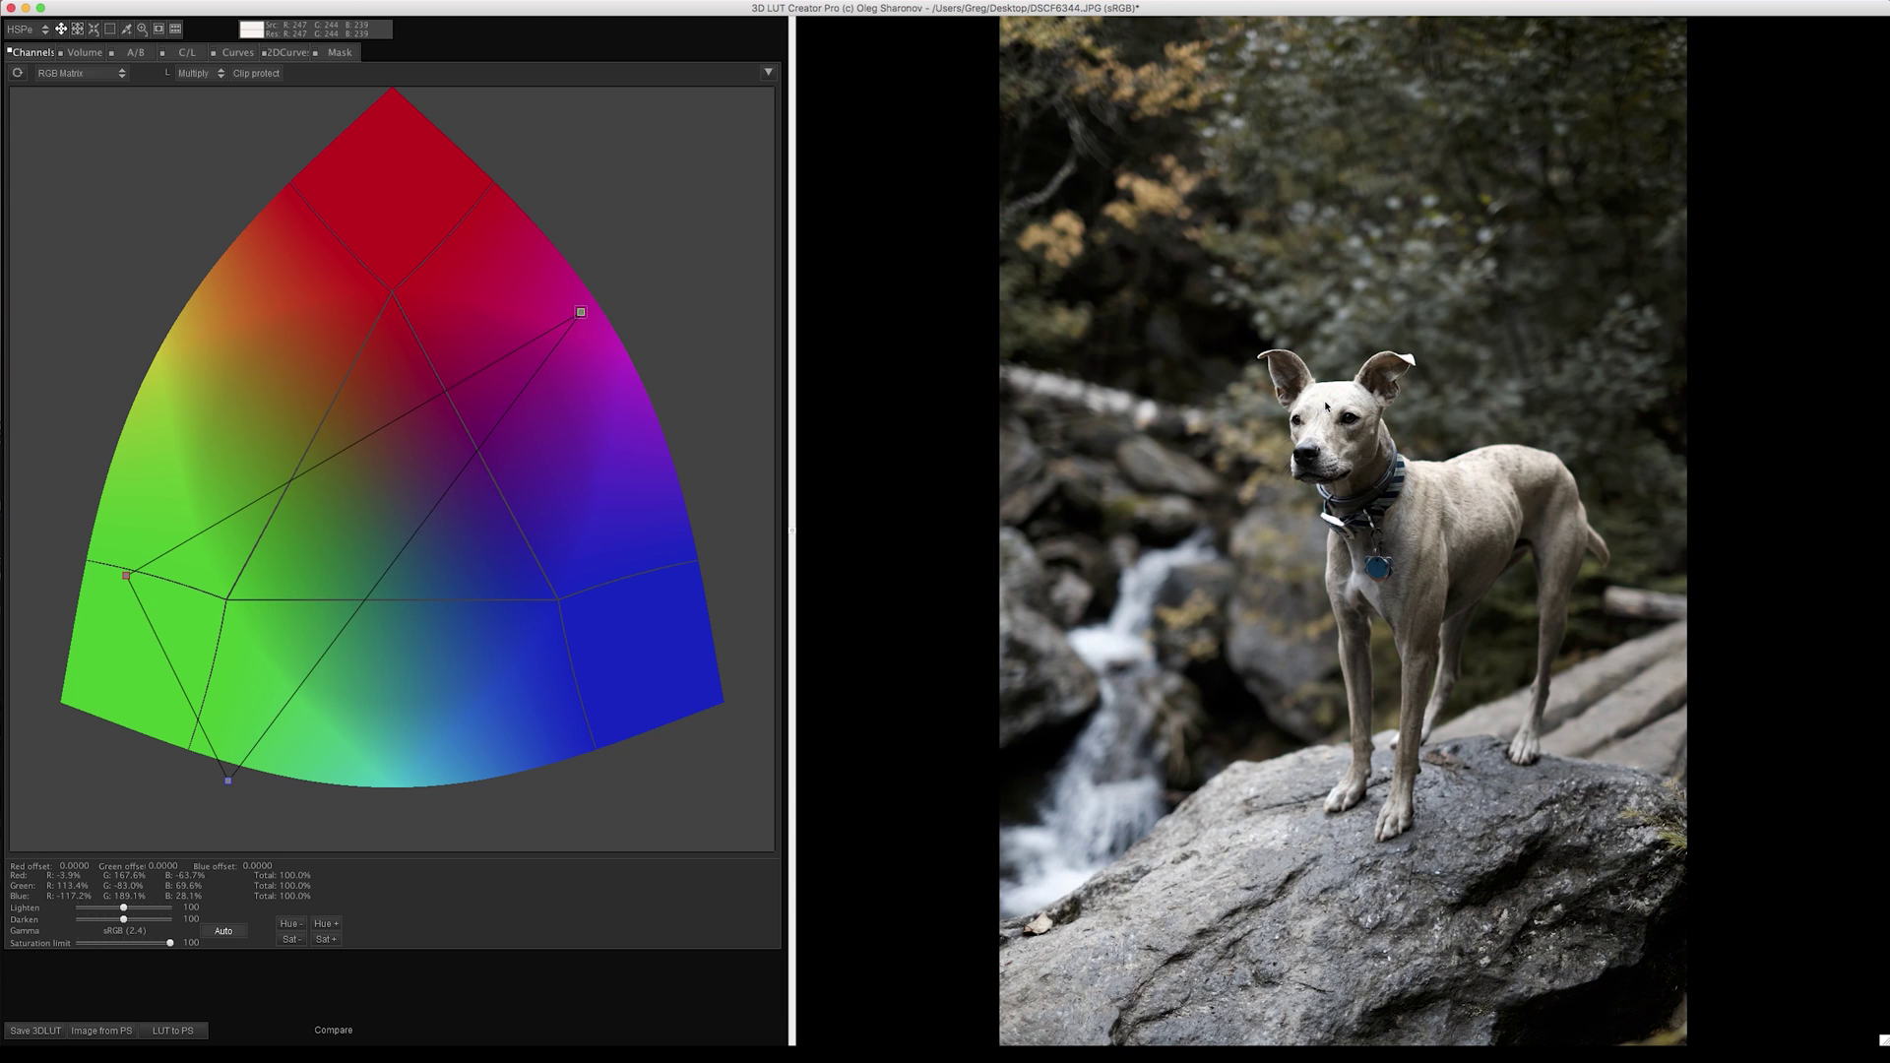
Step: Cycle through alternative RGB matrix looks on the dog photo and reset the channel mix
key("super+z")
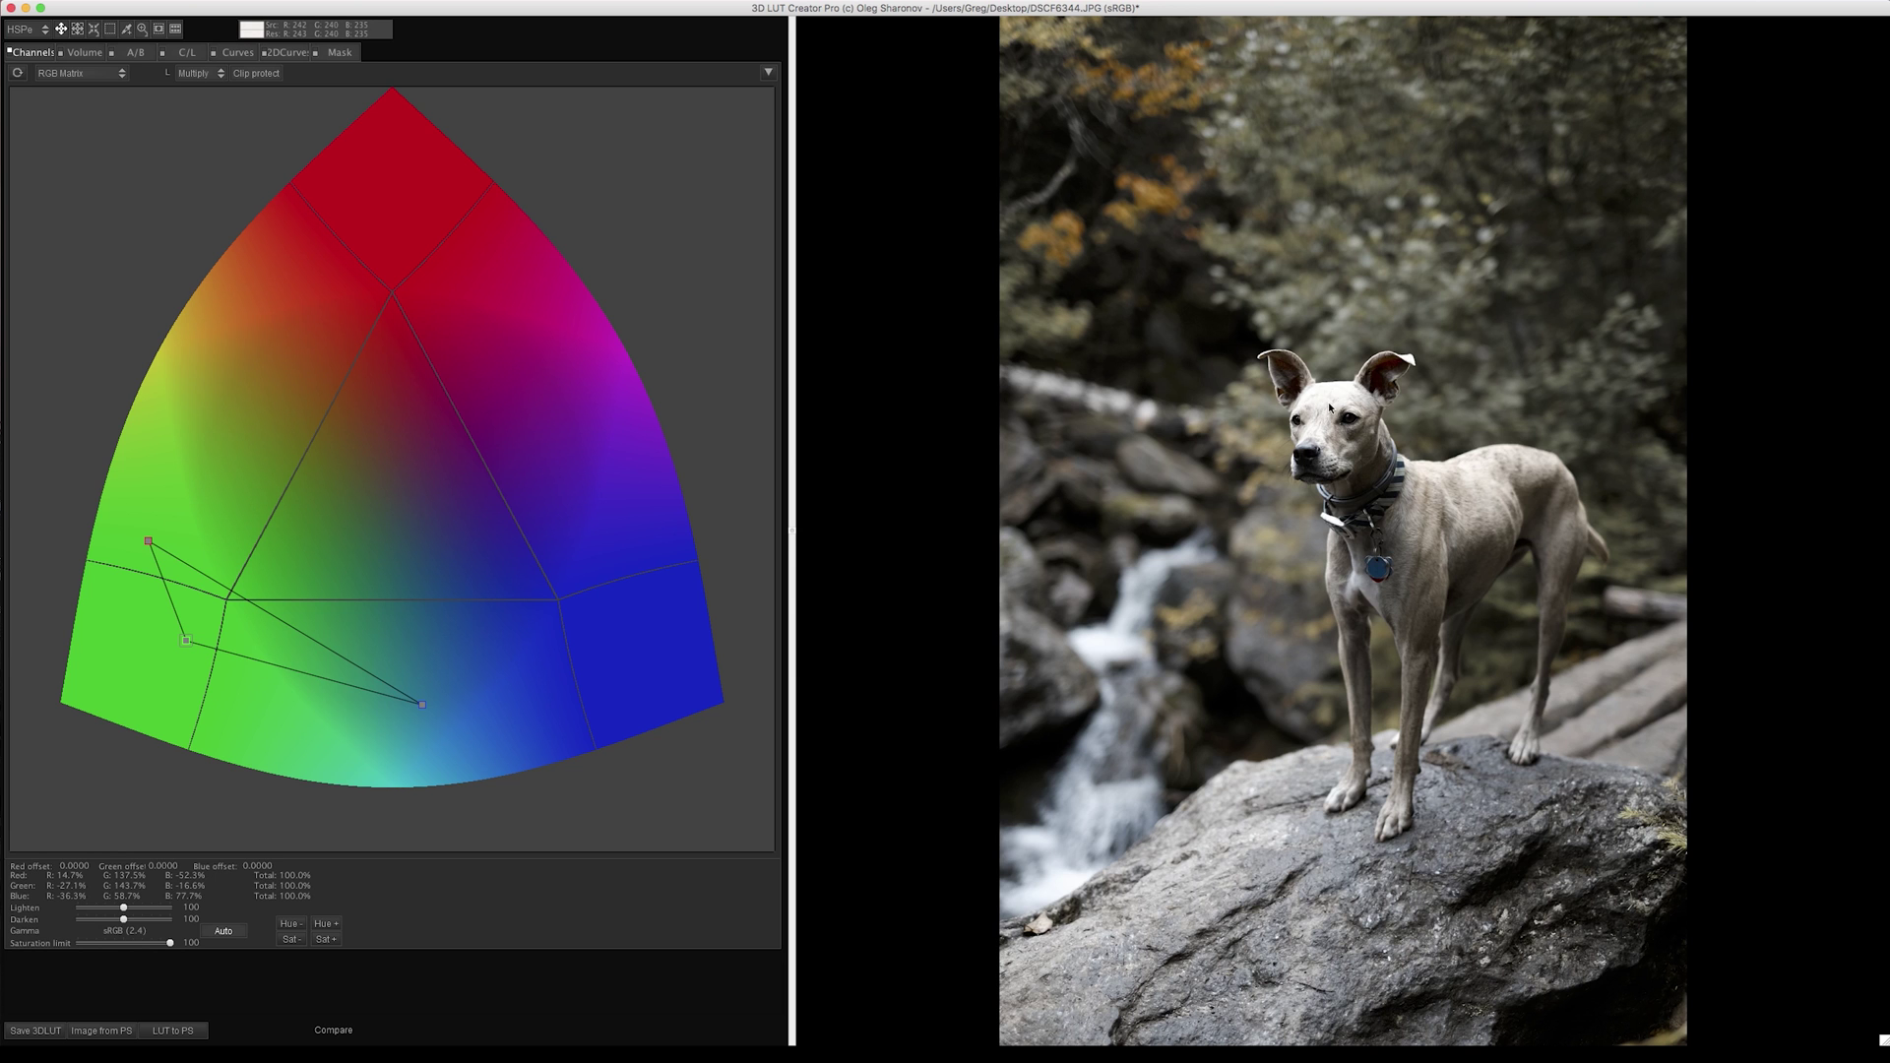
key("super+z")
key("super+z")
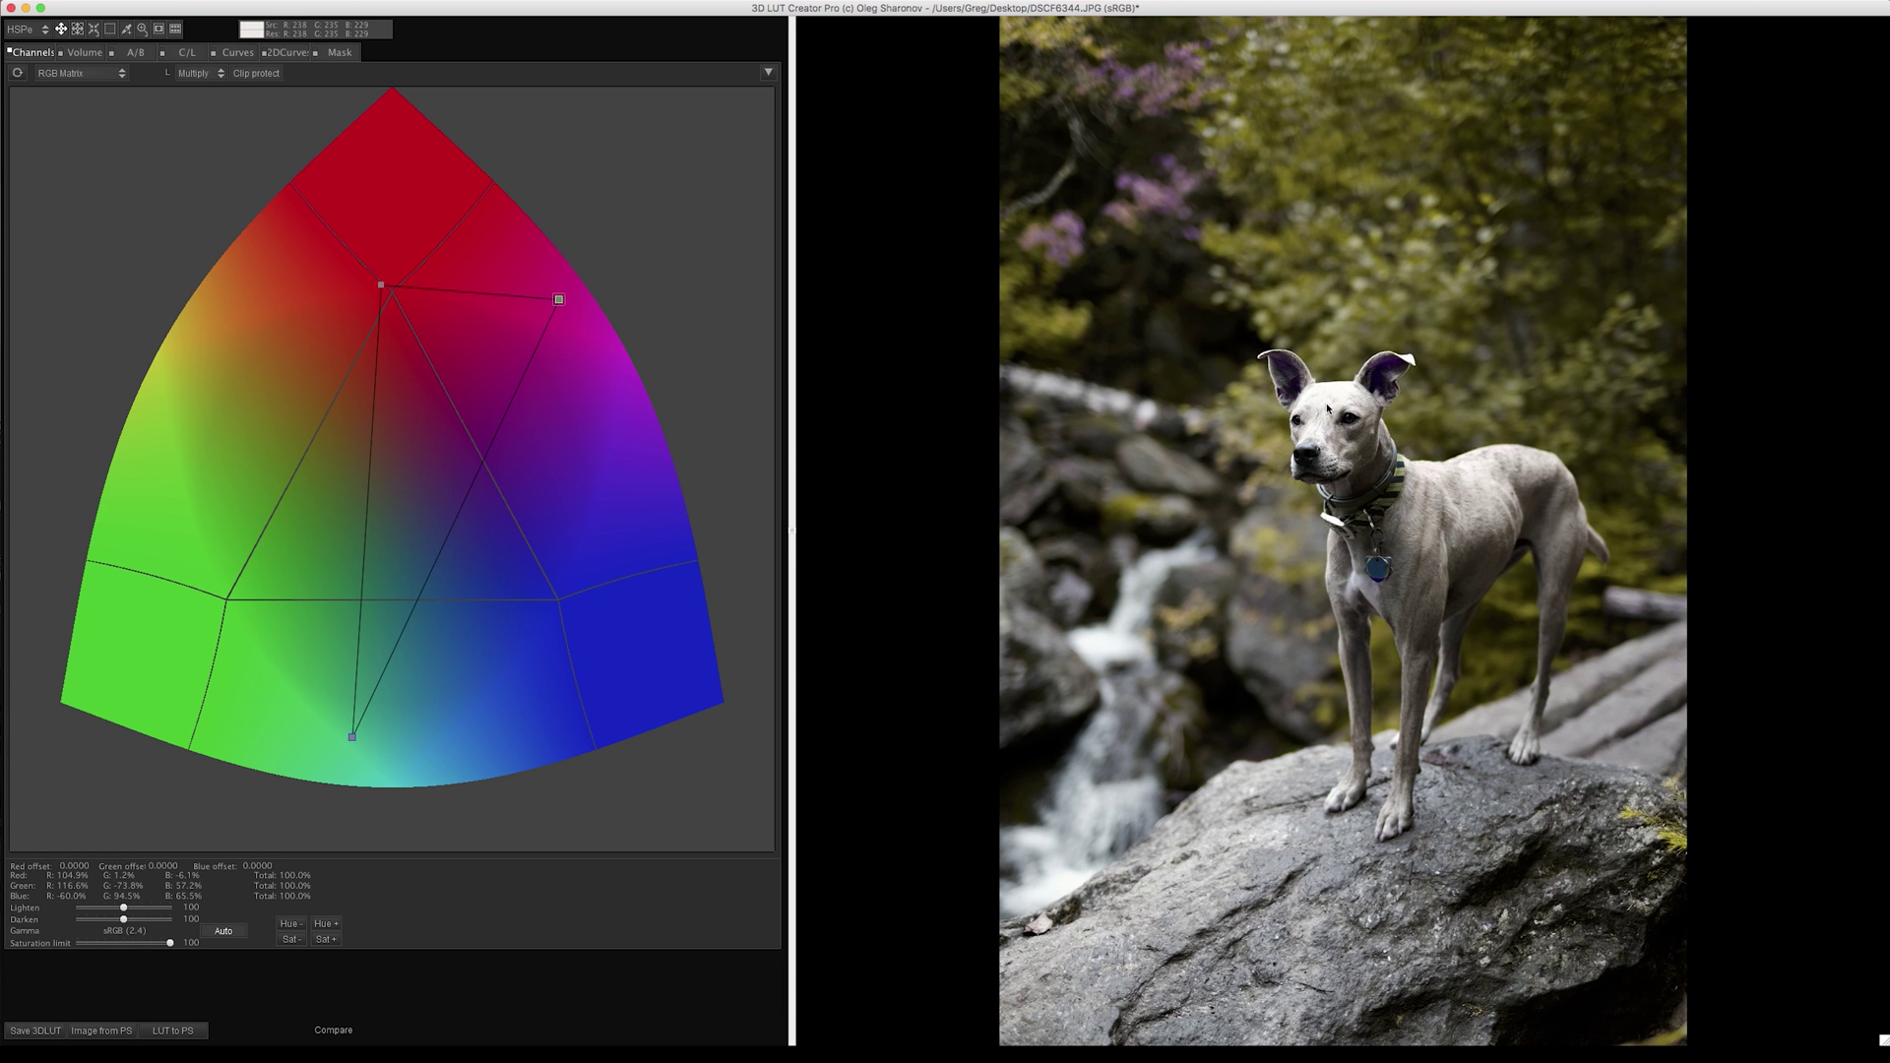
key("super+z")
key("super+z")
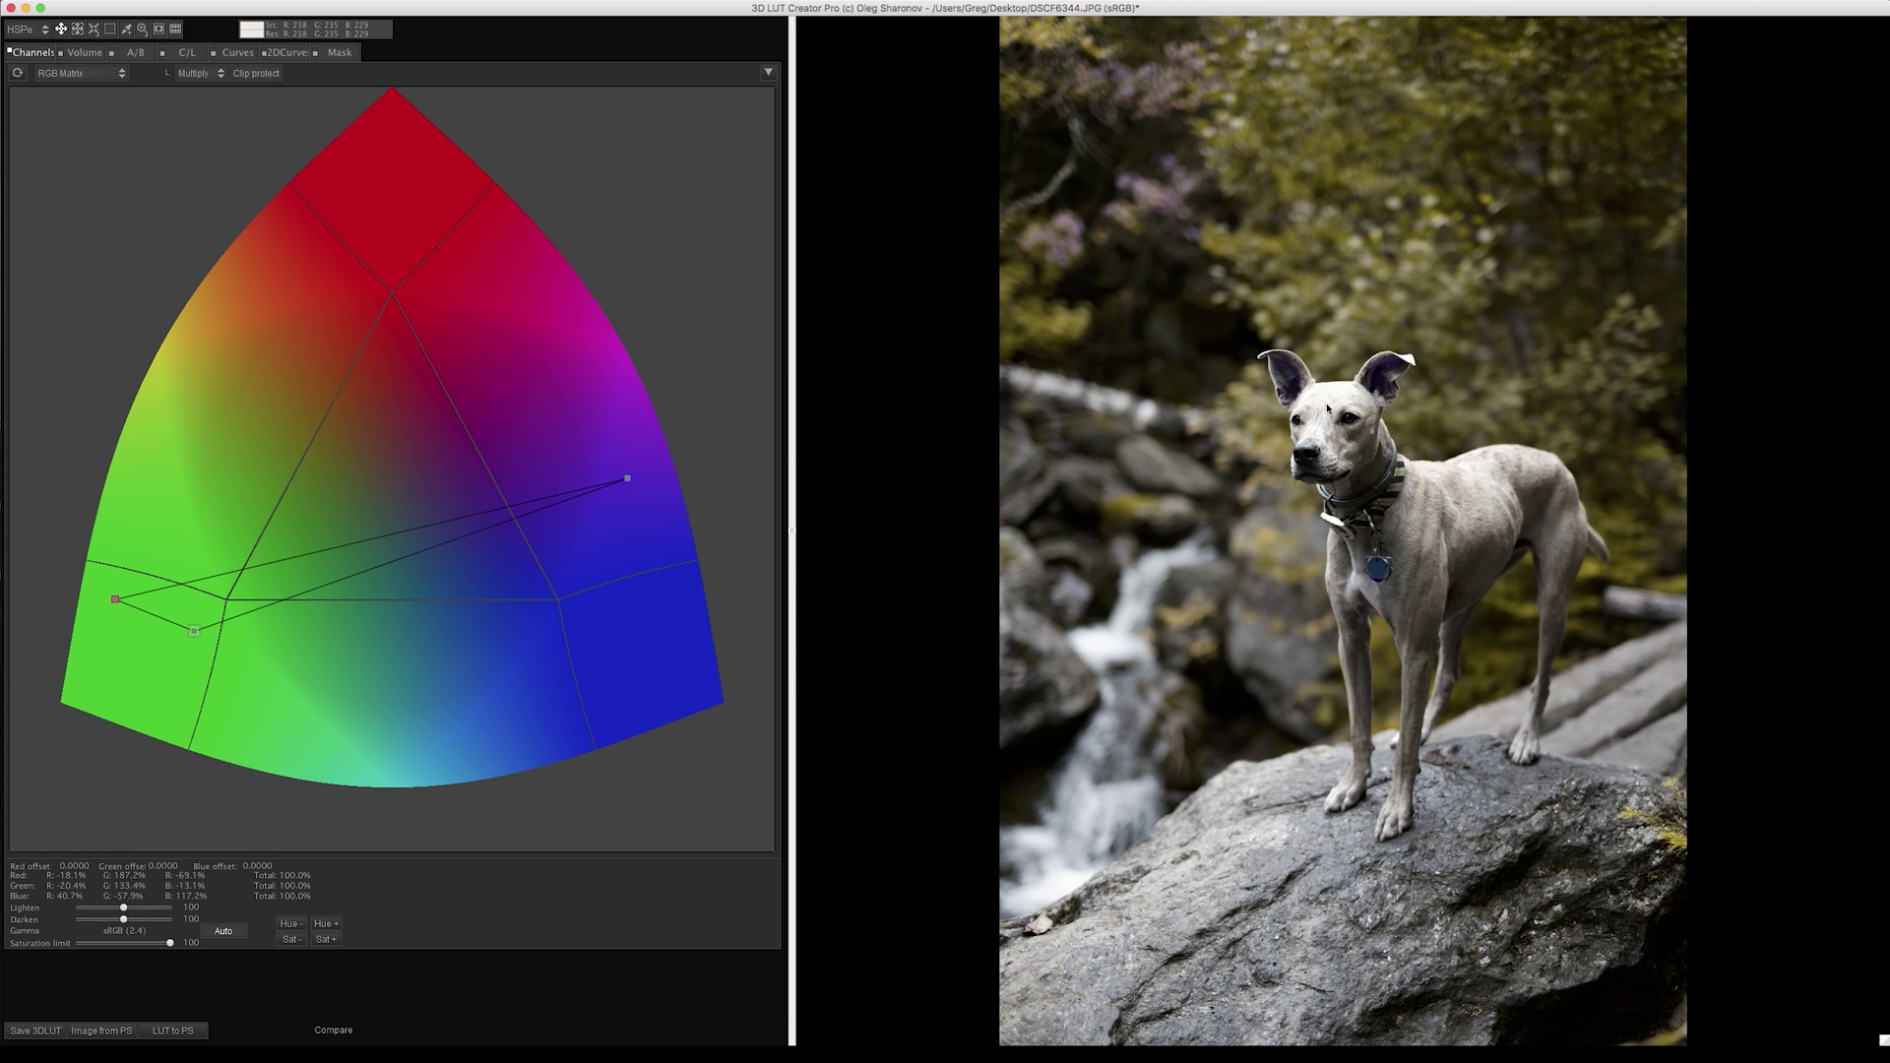
key("super+z")
key("super+z")
key("super+z")
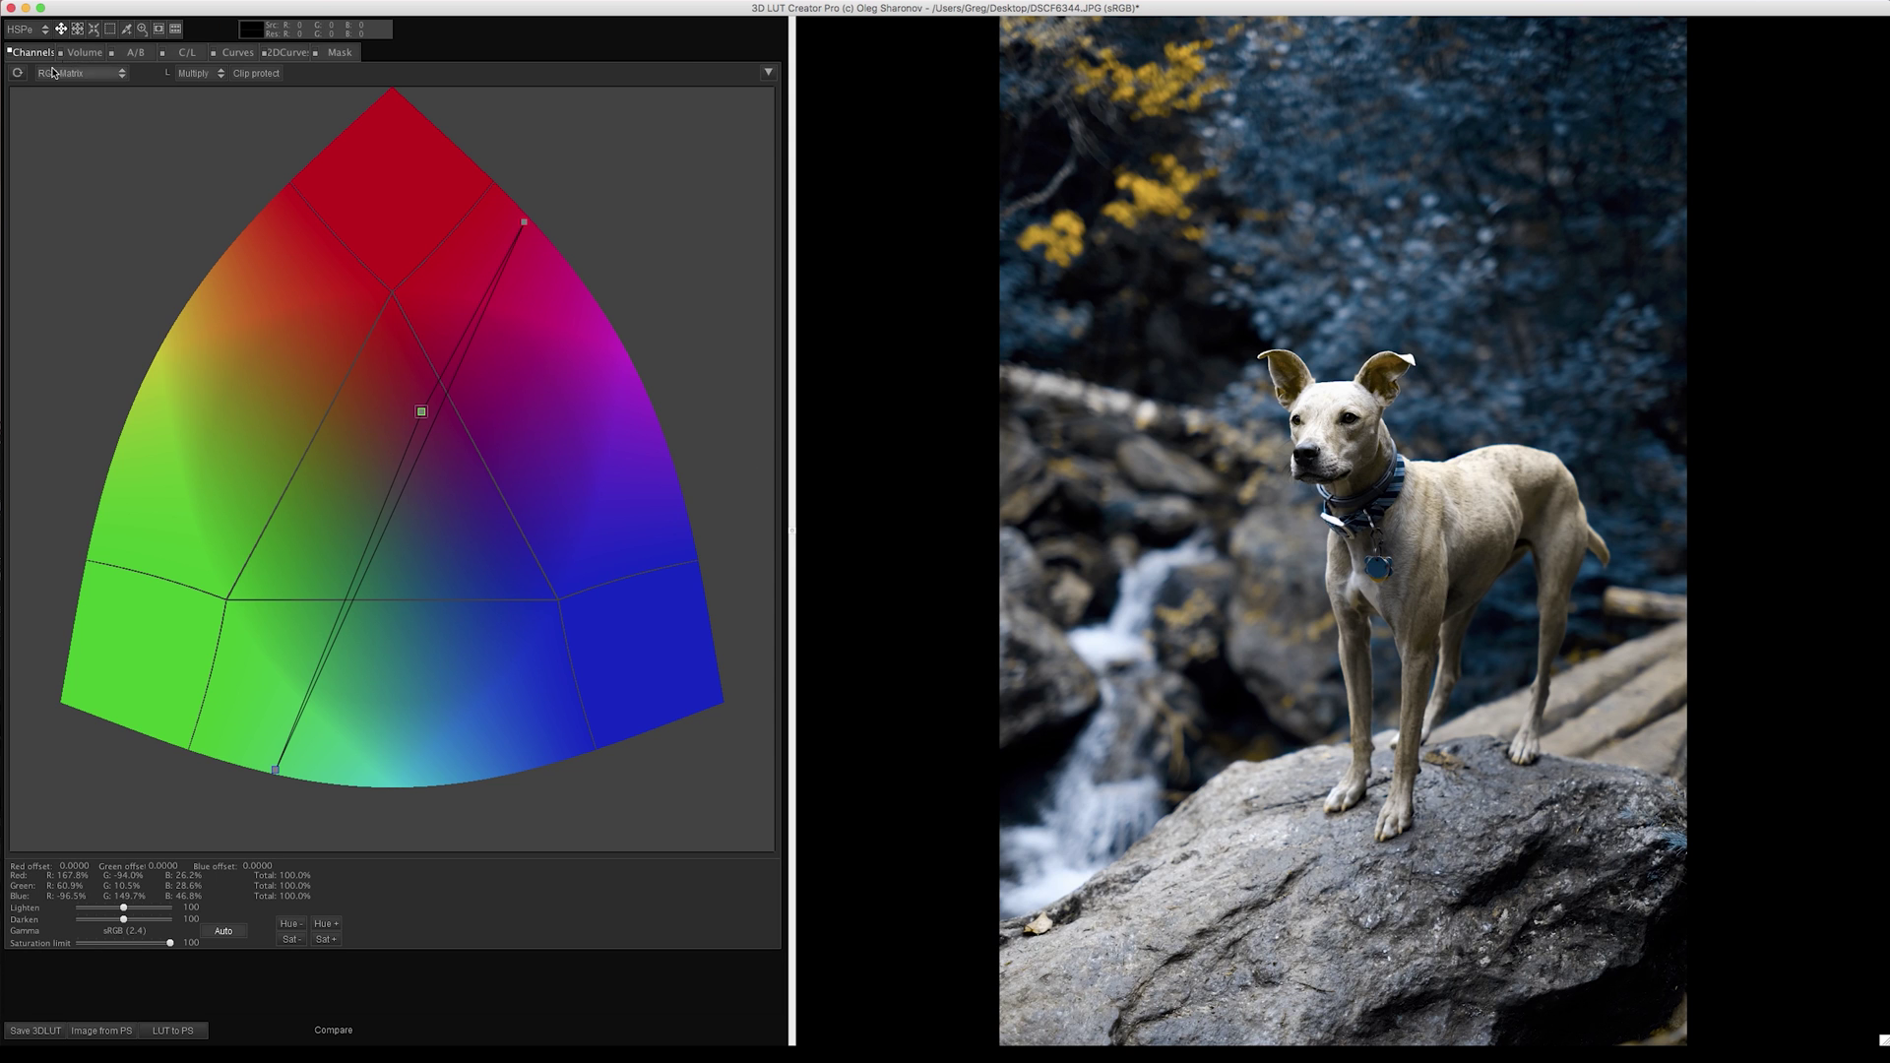
left_click(17, 73)
Step: Try weighting the portrait's Volume luminance toward green, blue and red to change the shirt's brightness, and reset the weighting
left_click(86, 56)
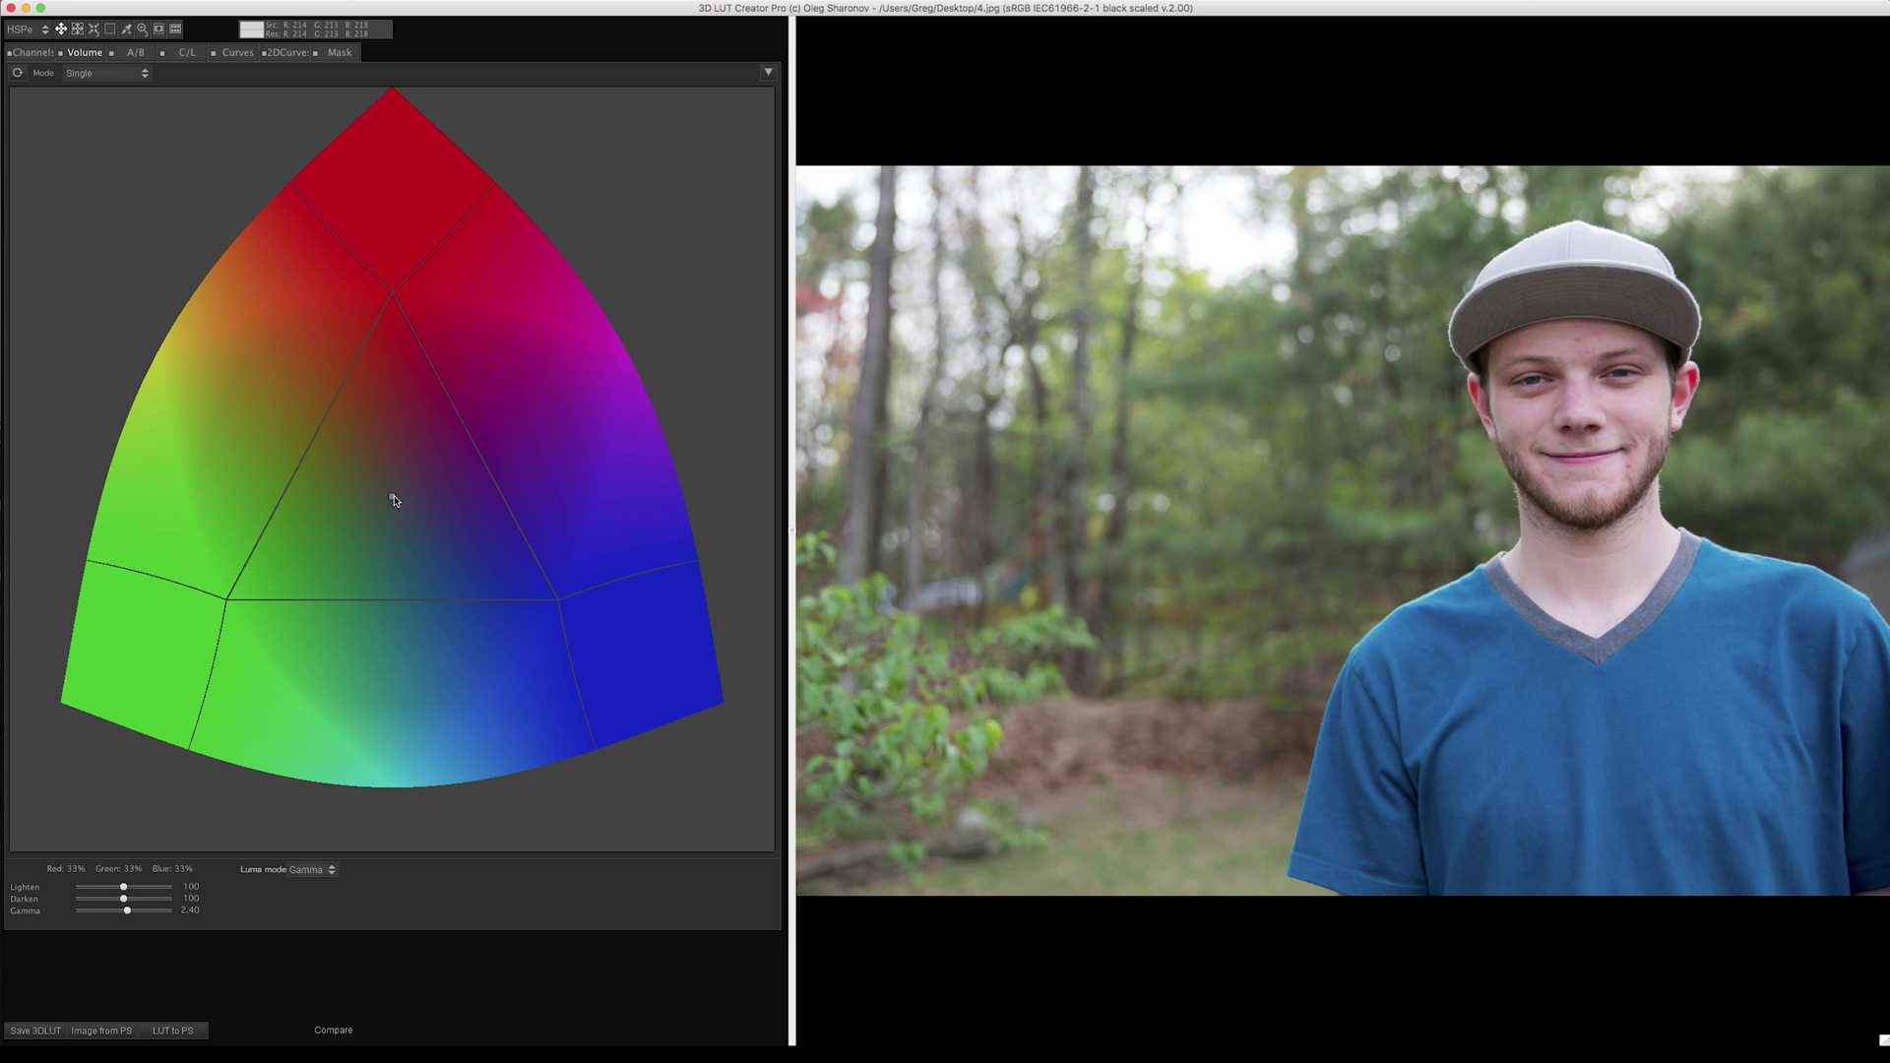
left_click_drag(389, 499, 260, 574)
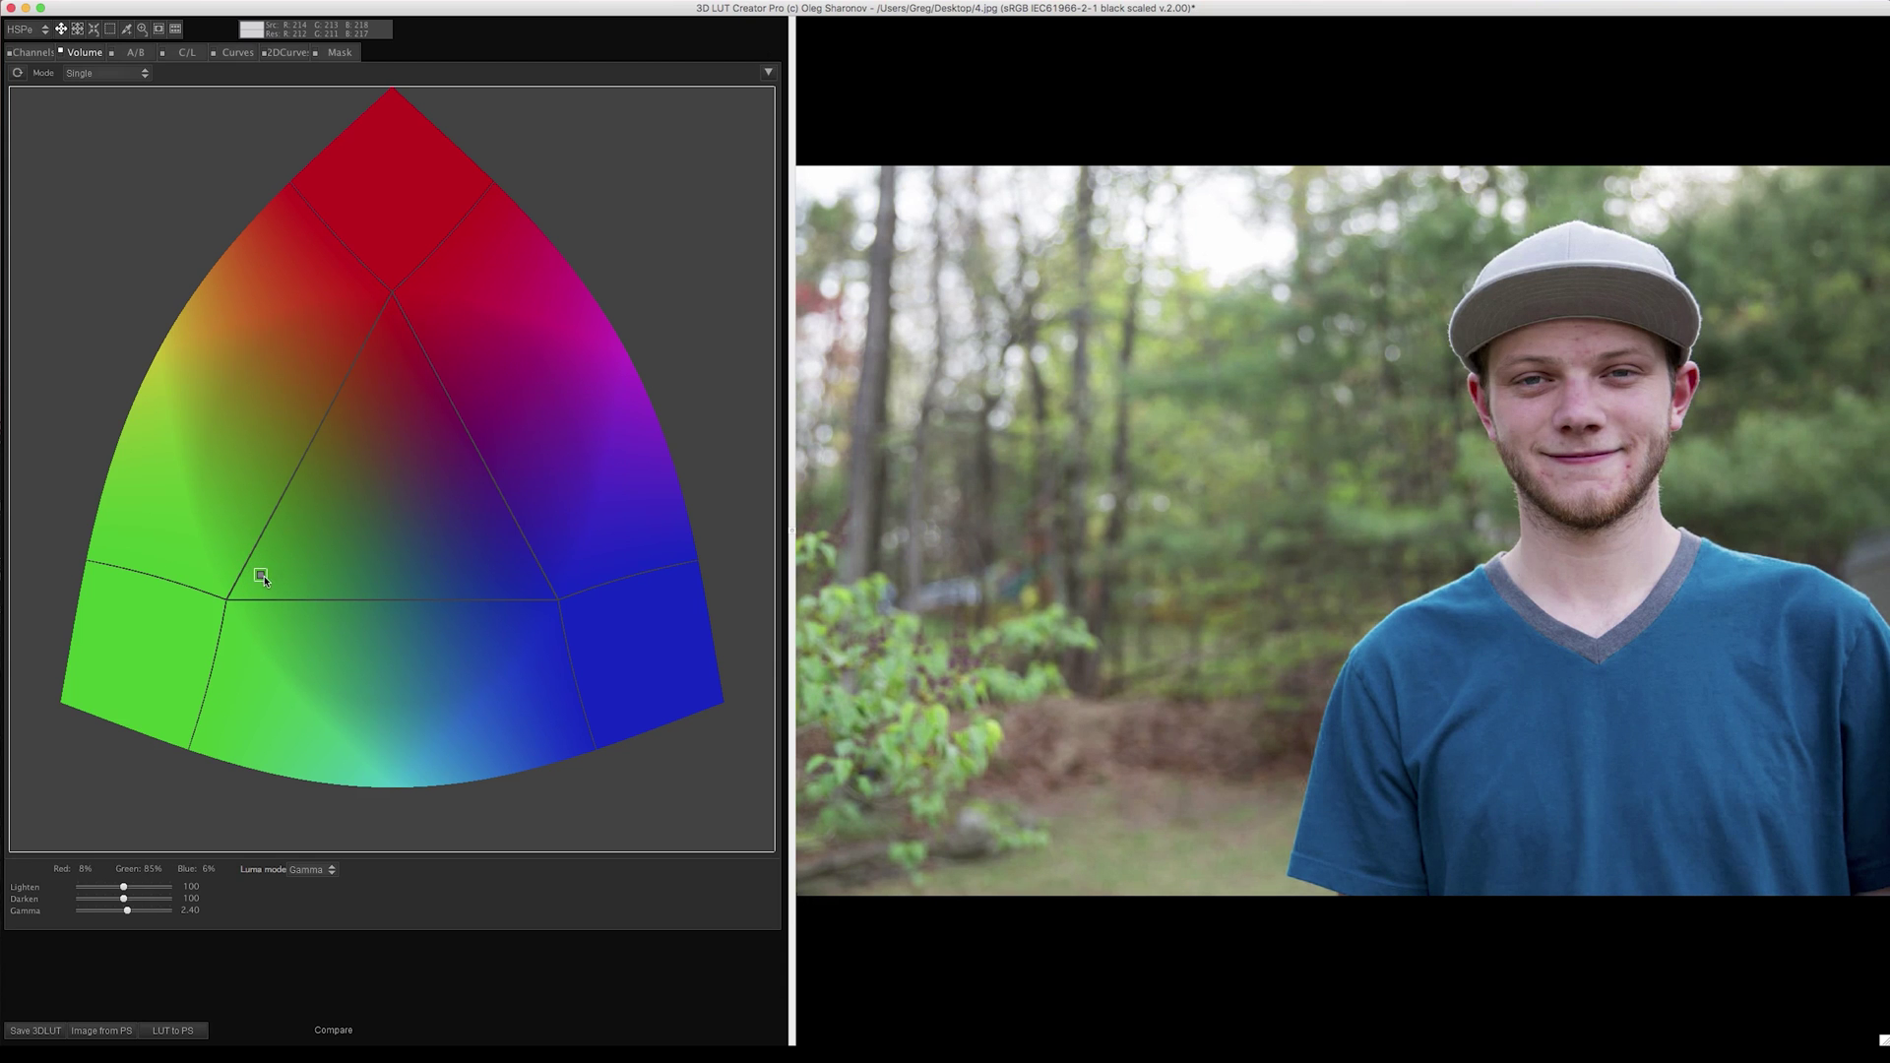
left_click_drag(261, 576, 523, 581)
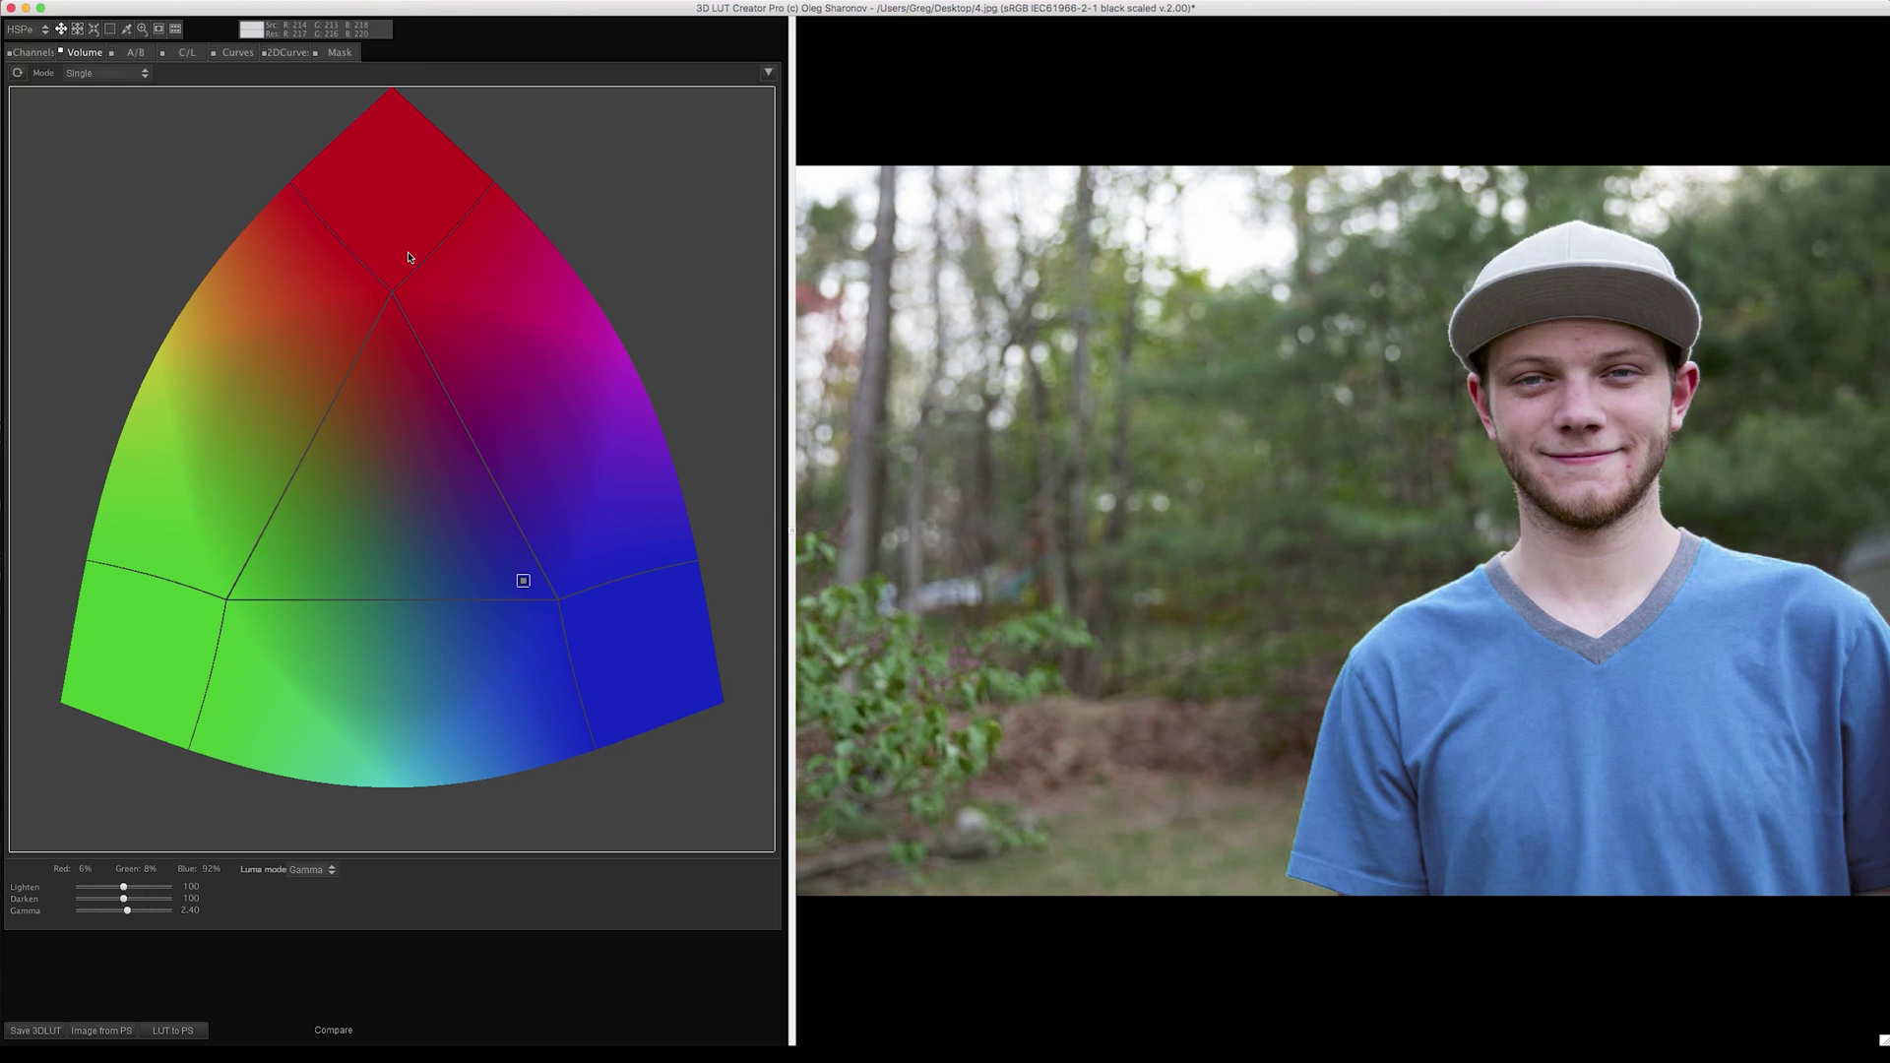
left_click_drag(522, 581, 345, 394)
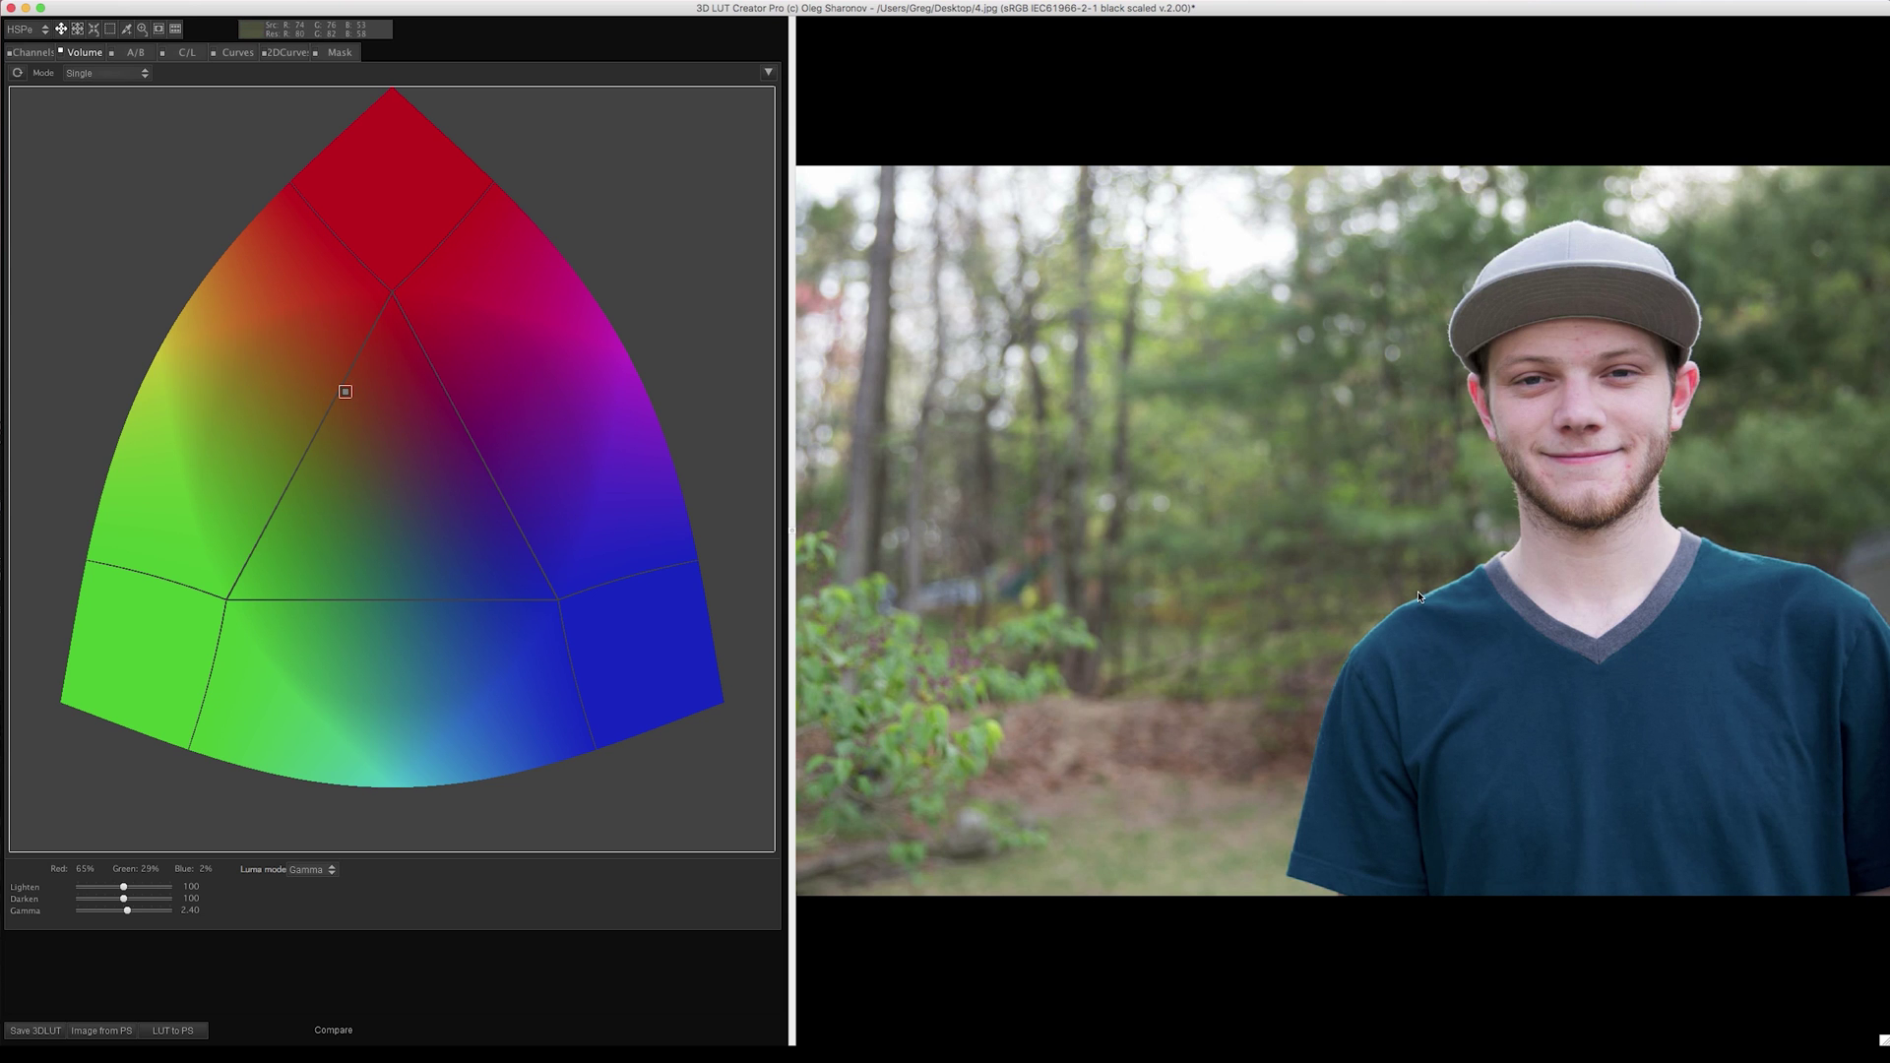
left_click_drag(1418, 591, 1418, 590)
left_click_drag(345, 391, 470, 518)
left_click(17, 73)
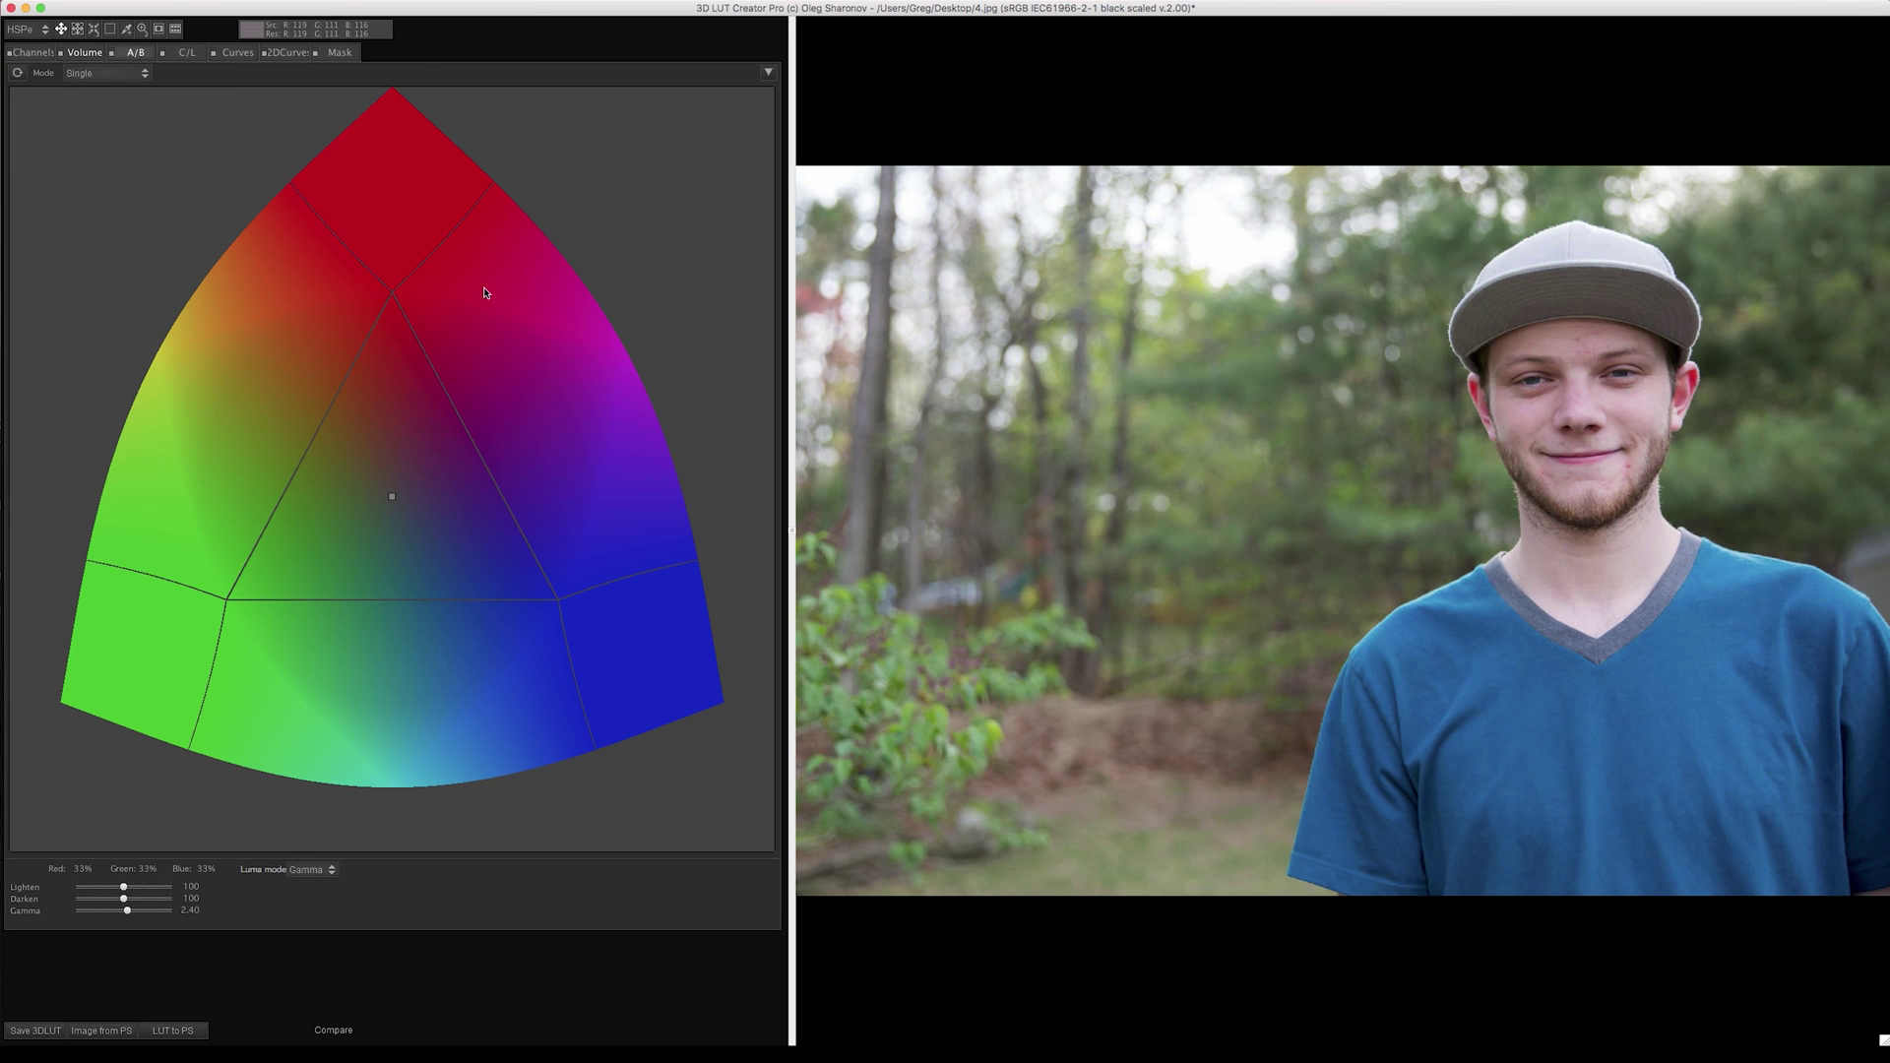
Step: Show the A/B color grid for the bandana dog photo as a rectangular grid with 12 divisions
key("super+3")
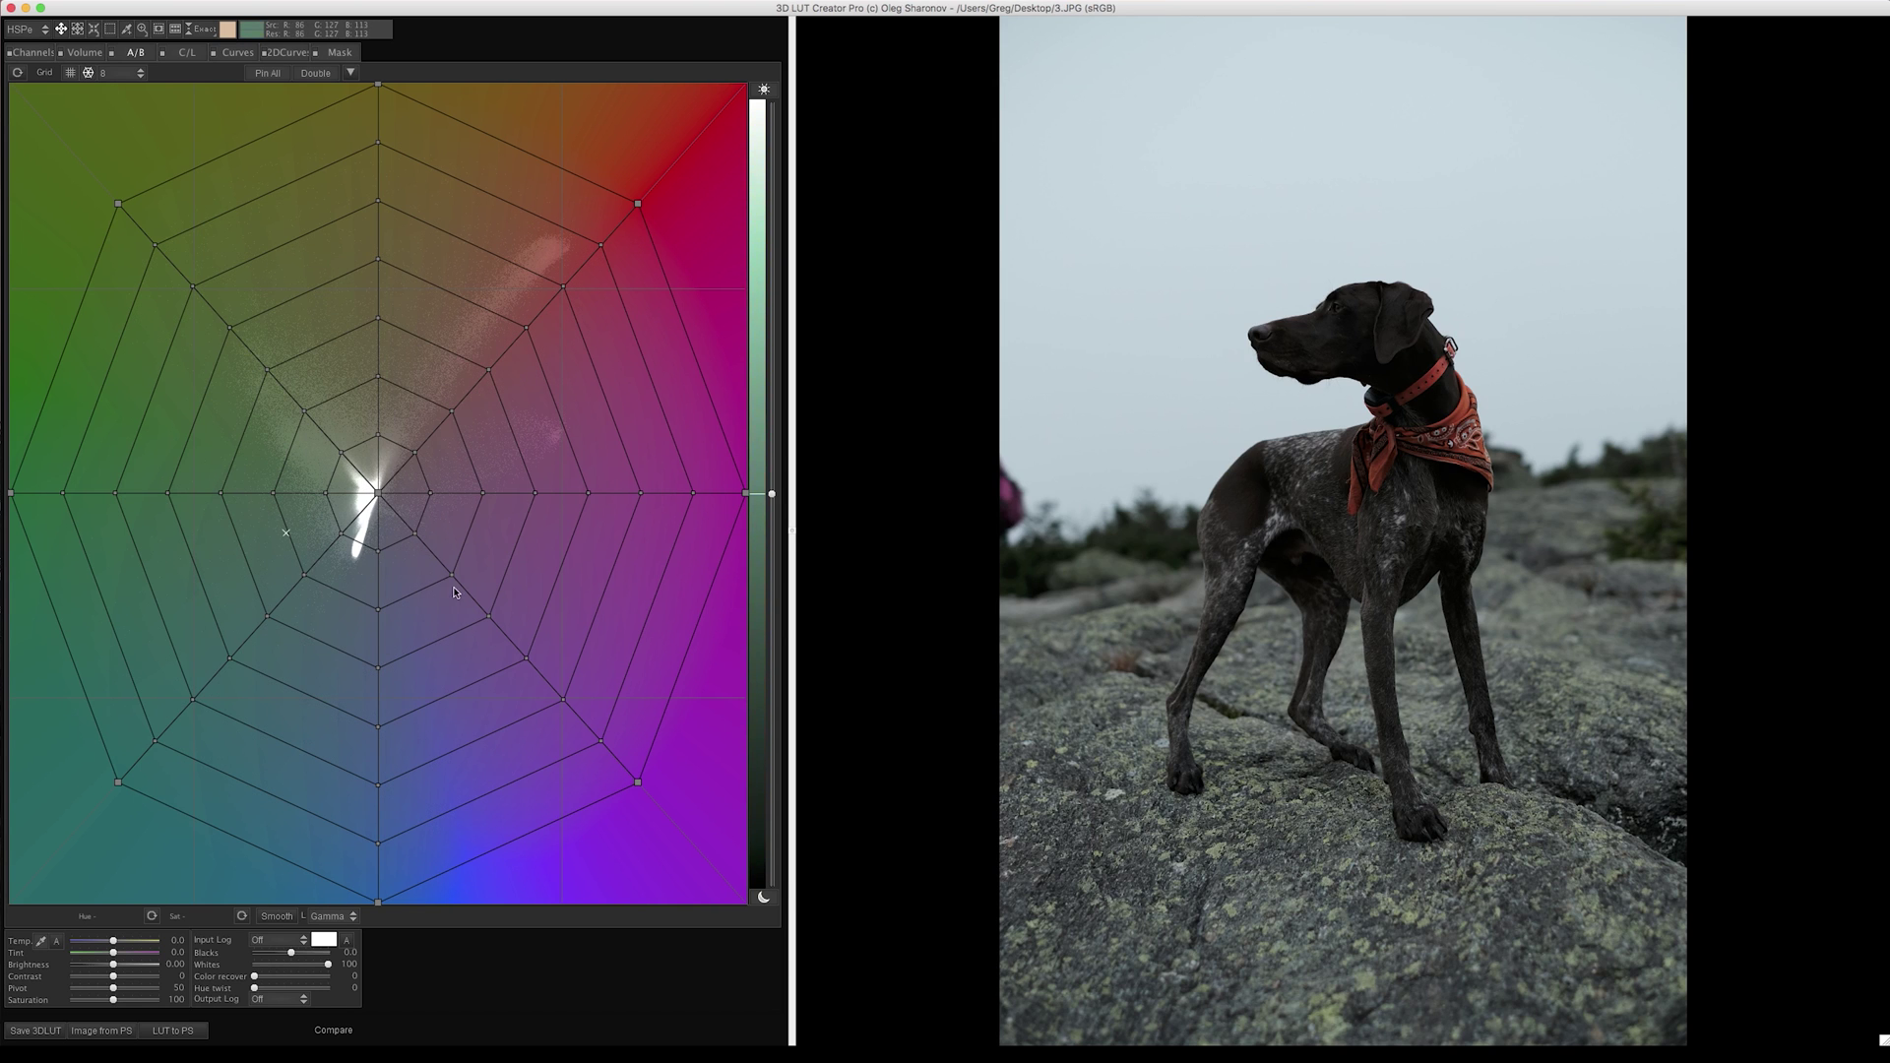
left_click(70, 73)
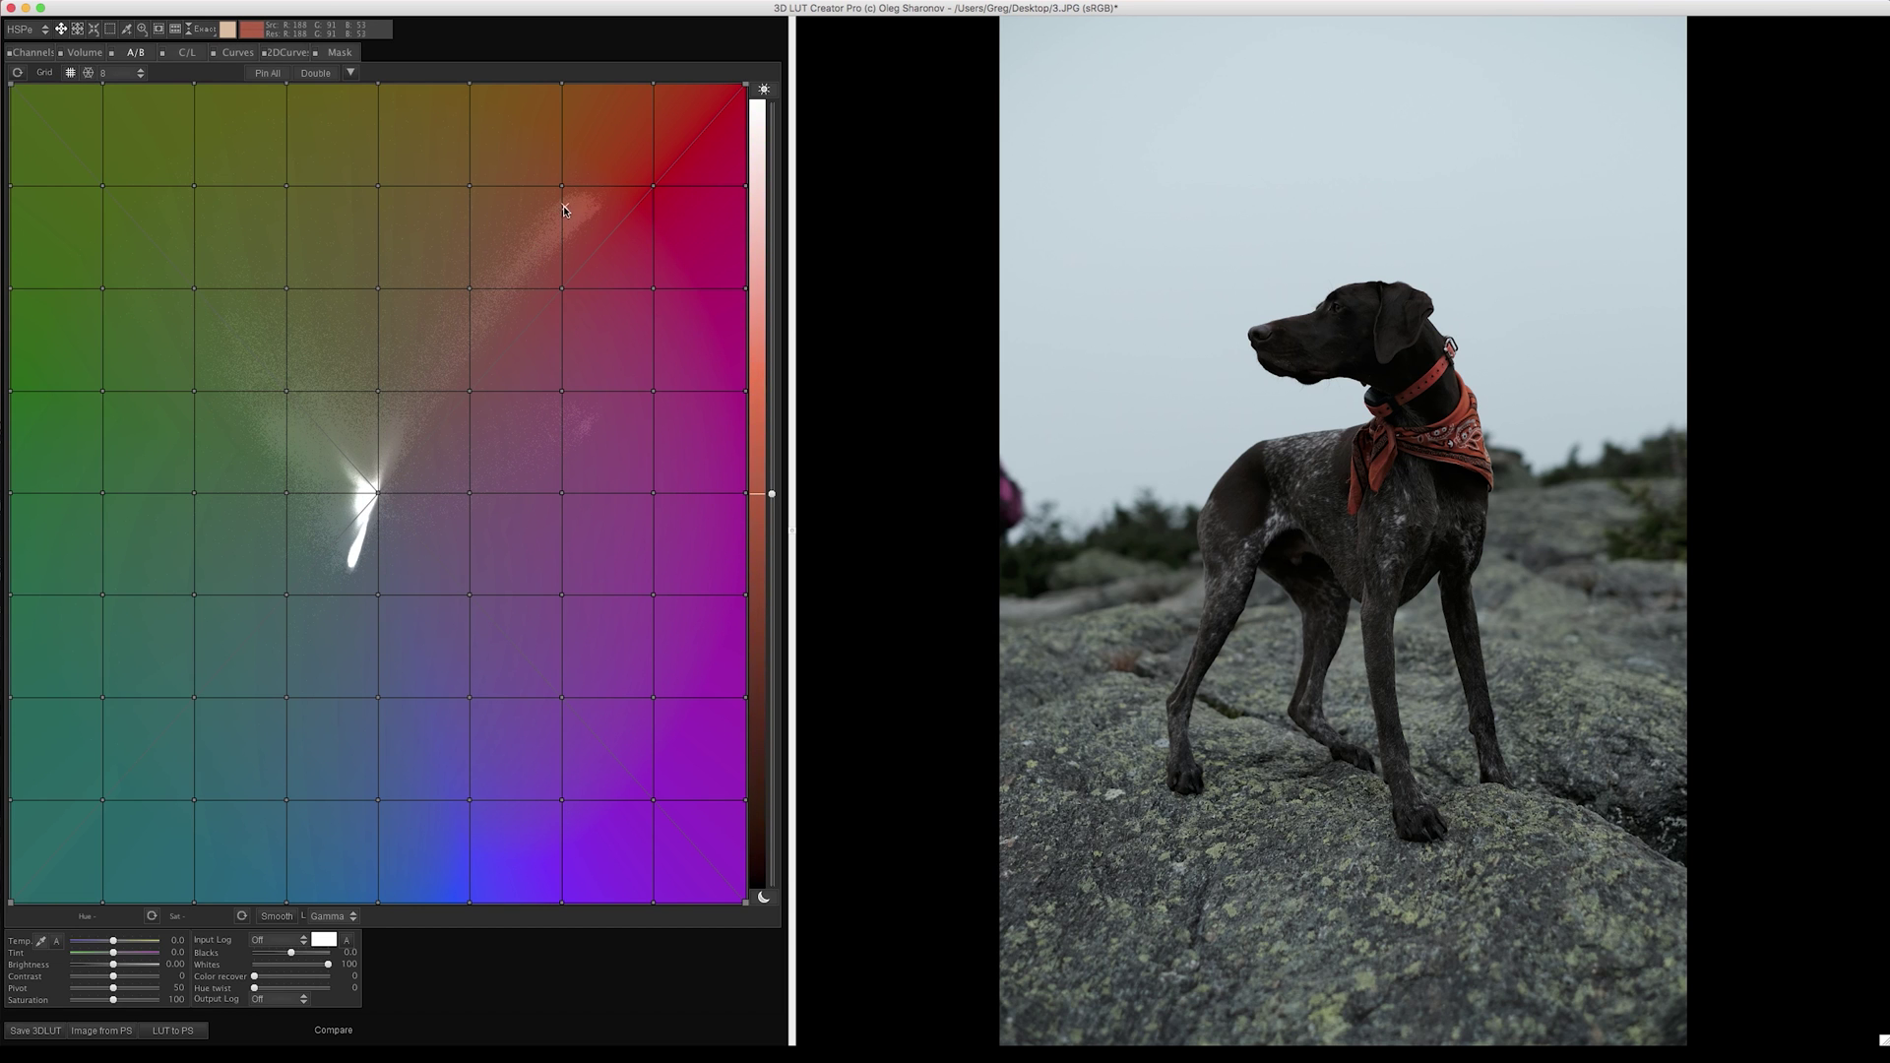
left_click(116, 72)
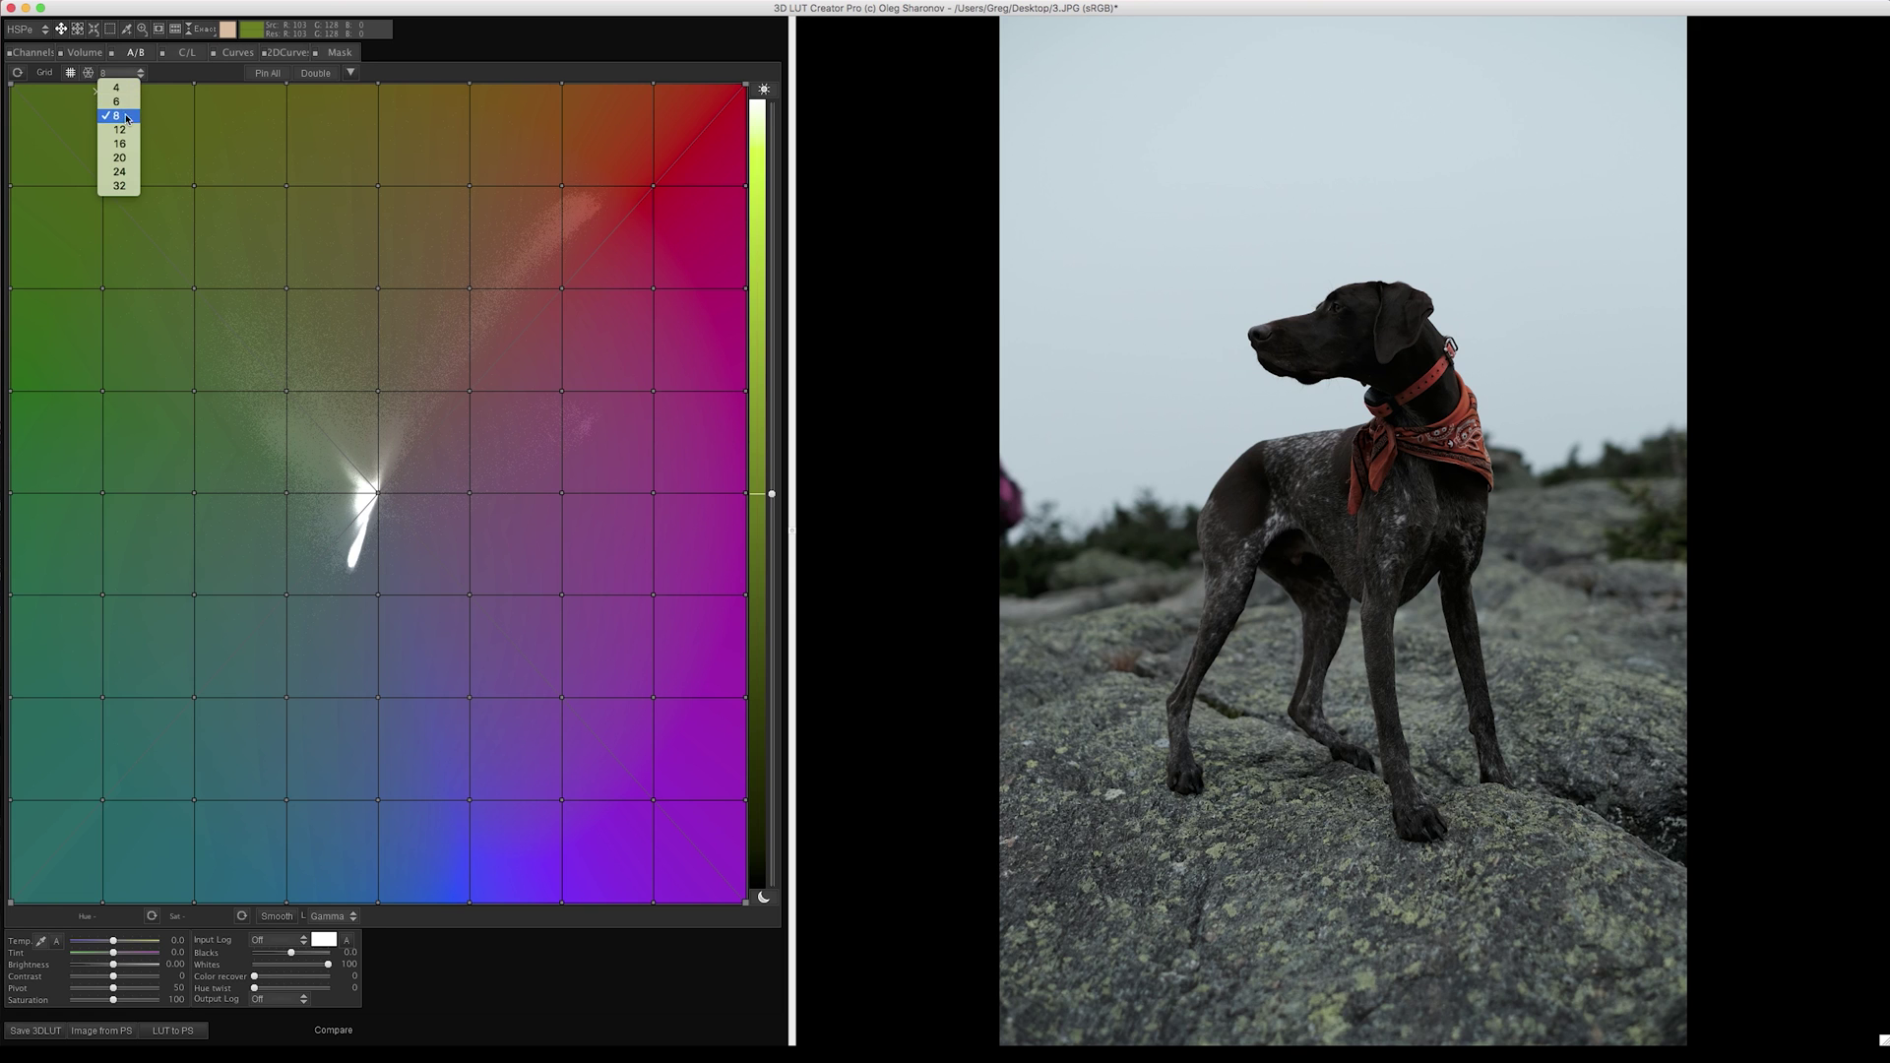
left_click(126, 128)
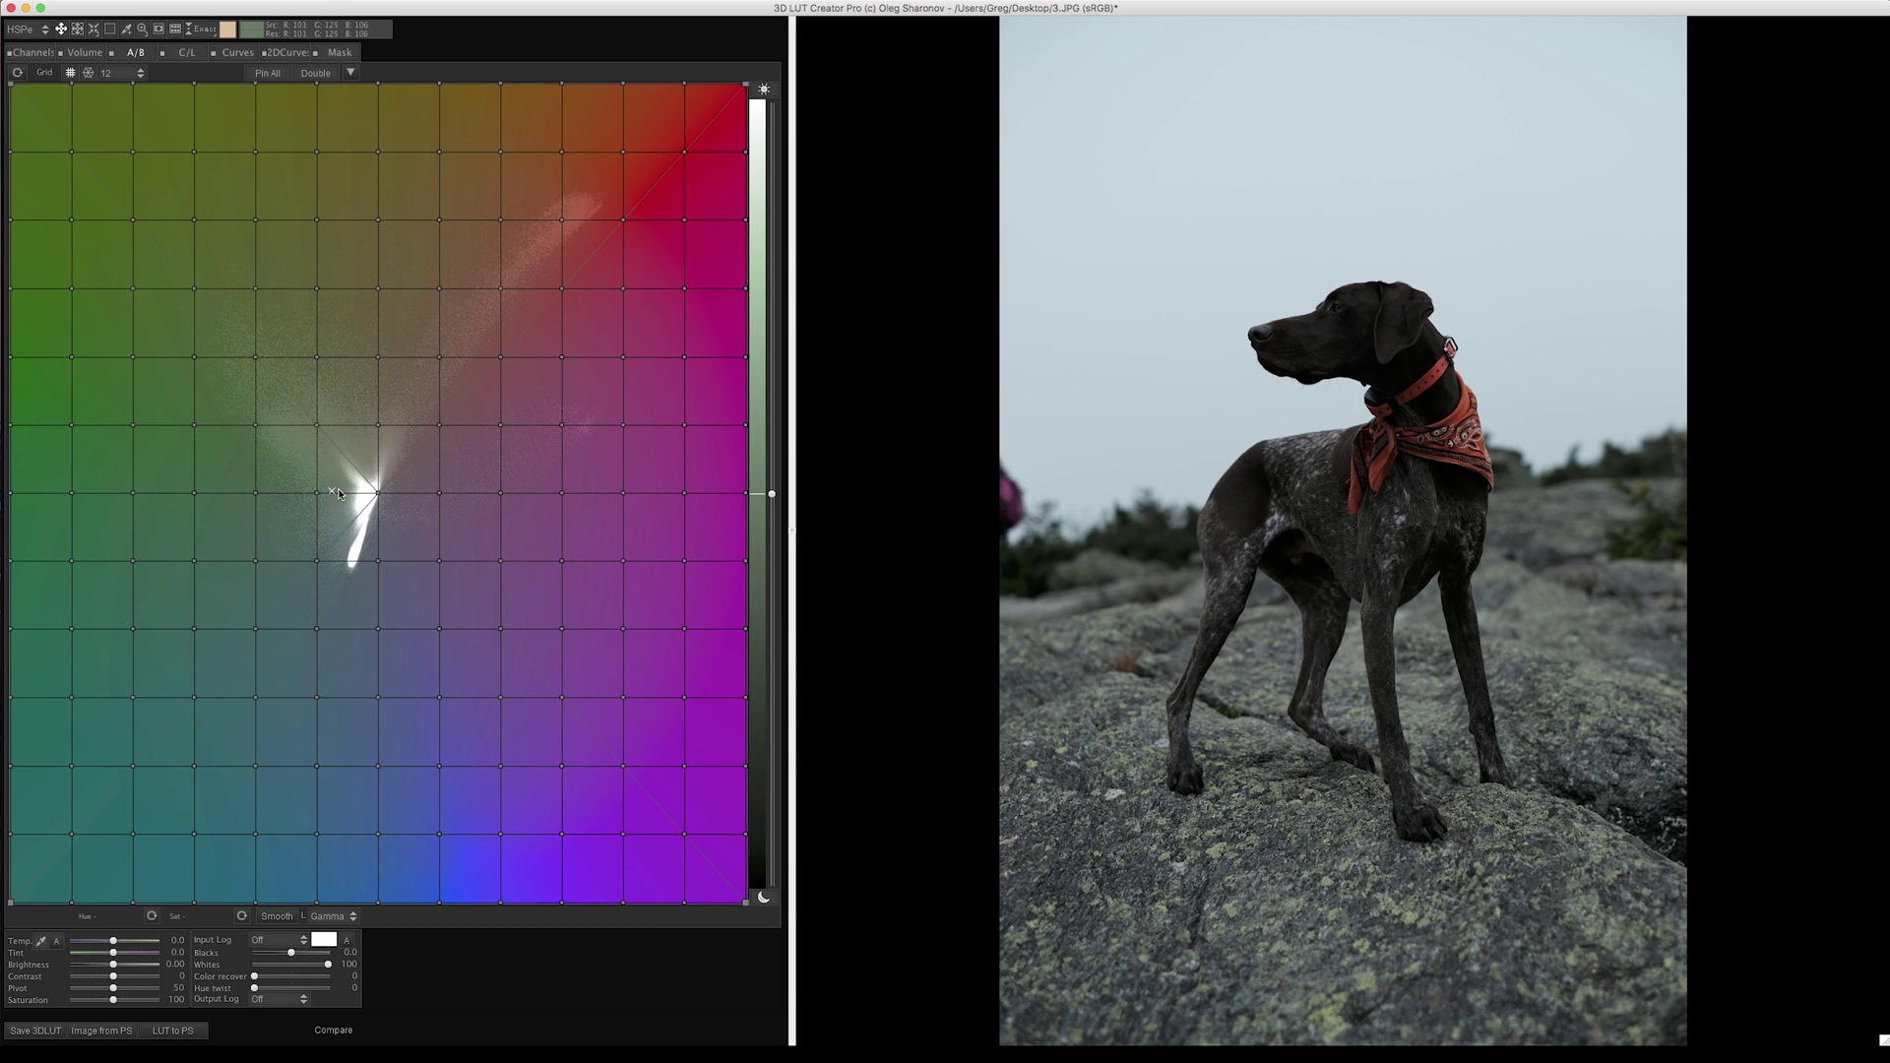
Step: Try warming the whole photo by shifting the A/B grid's neutral centre point toward red, and undo the shift
left_click_drag(378, 496, 406, 434)
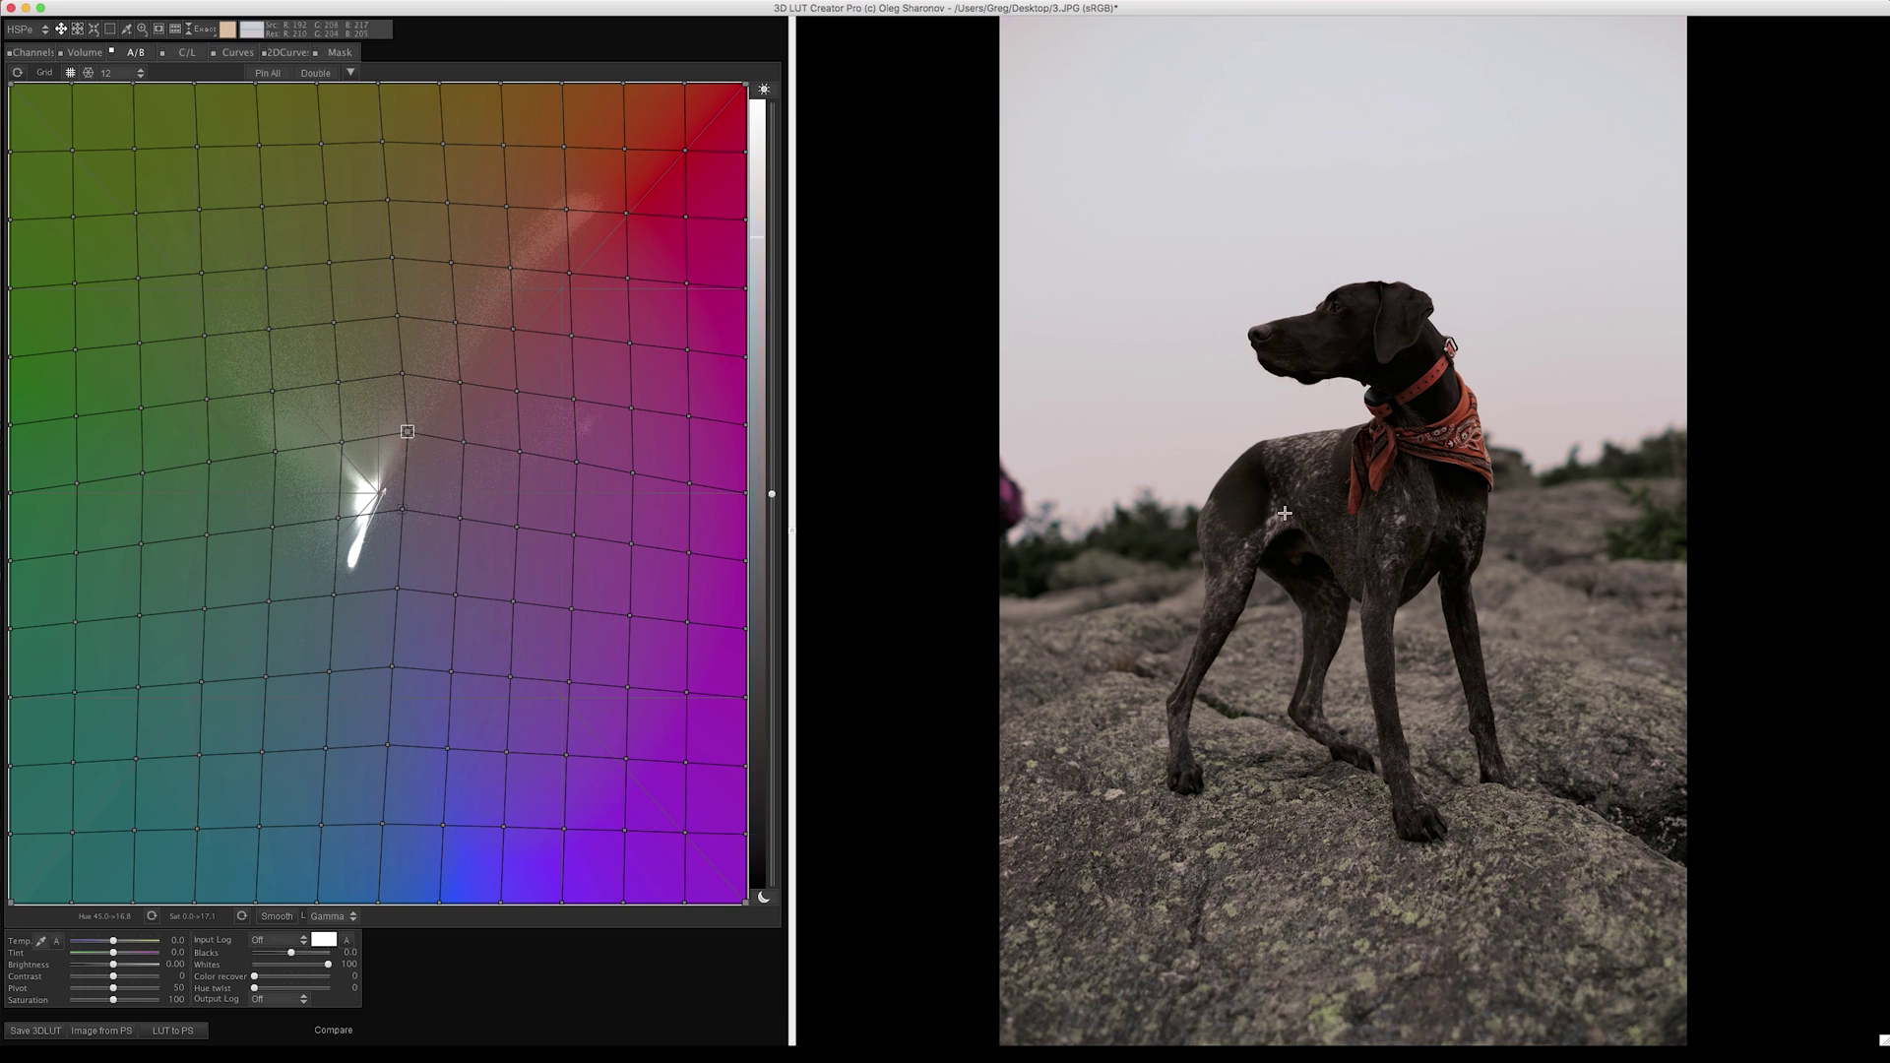
key("super+z")
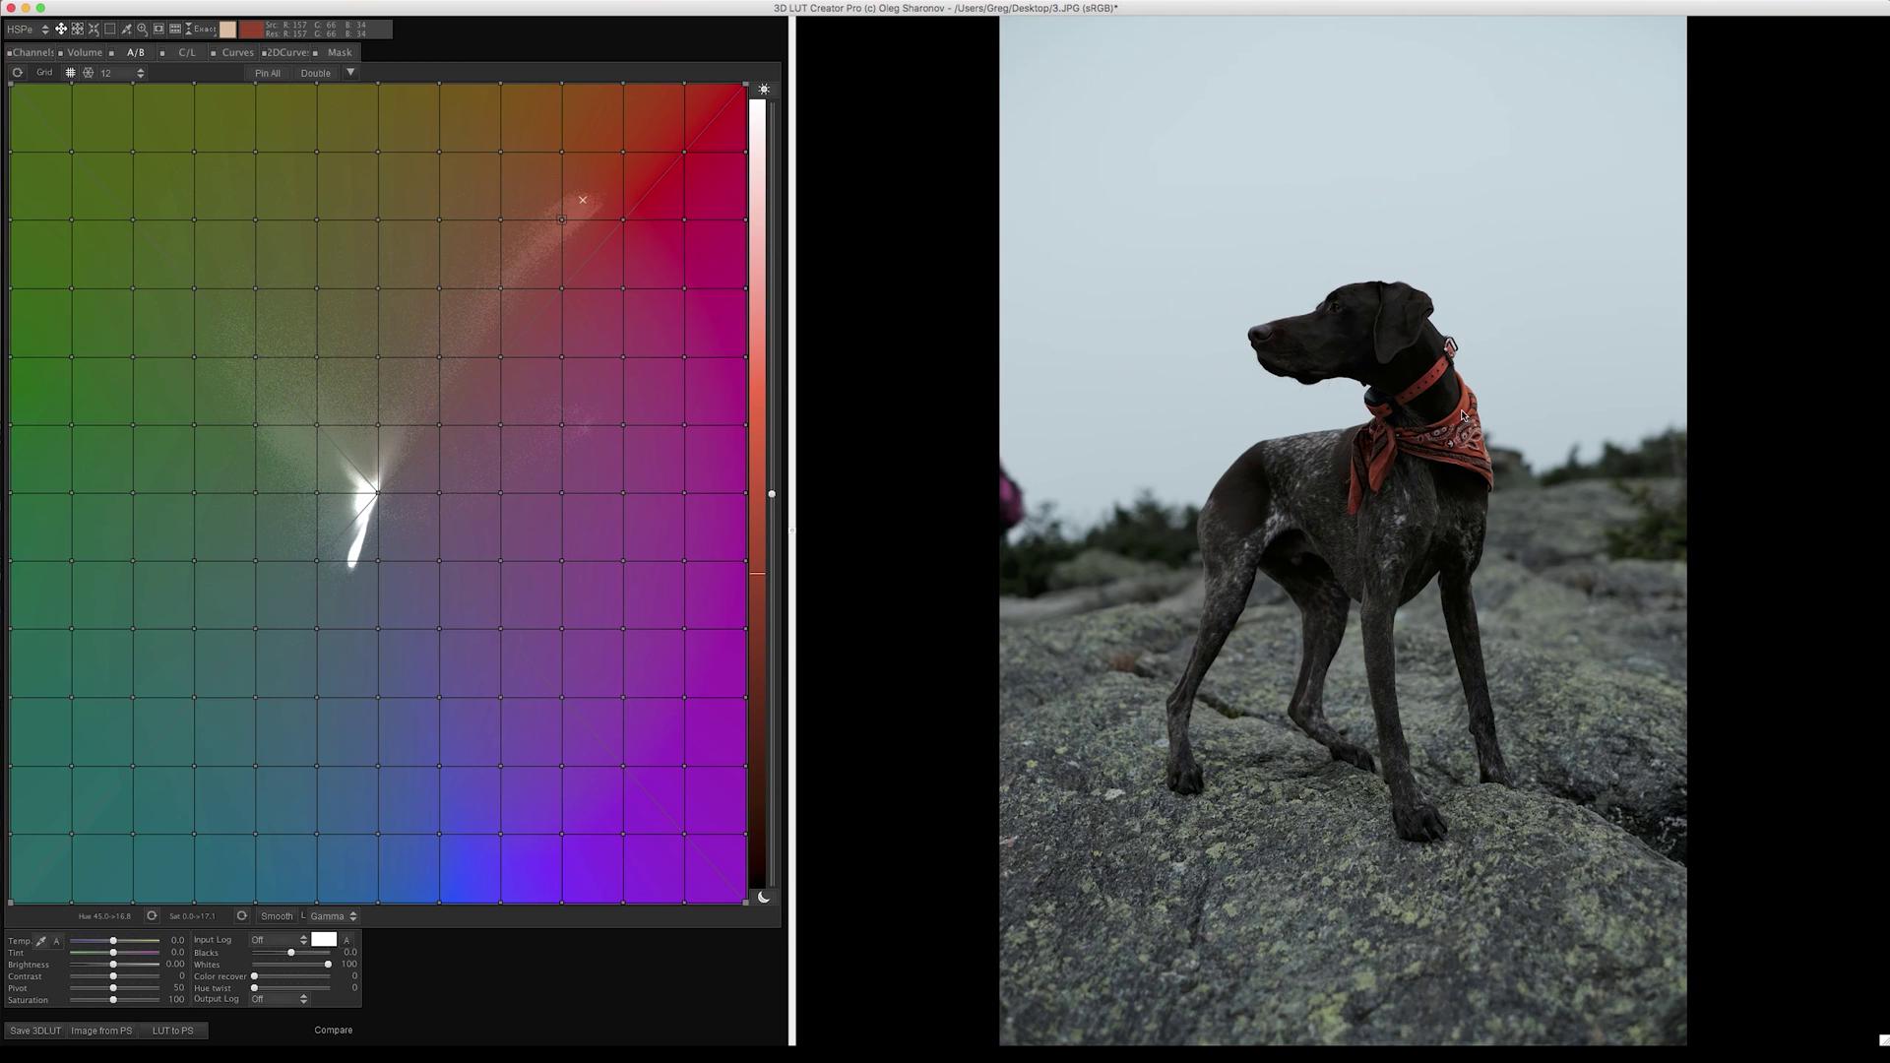
Step: Try recoloring the bandana by moving its red grid point to purple without pinning the neutrals, and reset the A/B grid
scroll(1463, 416, "up", 2)
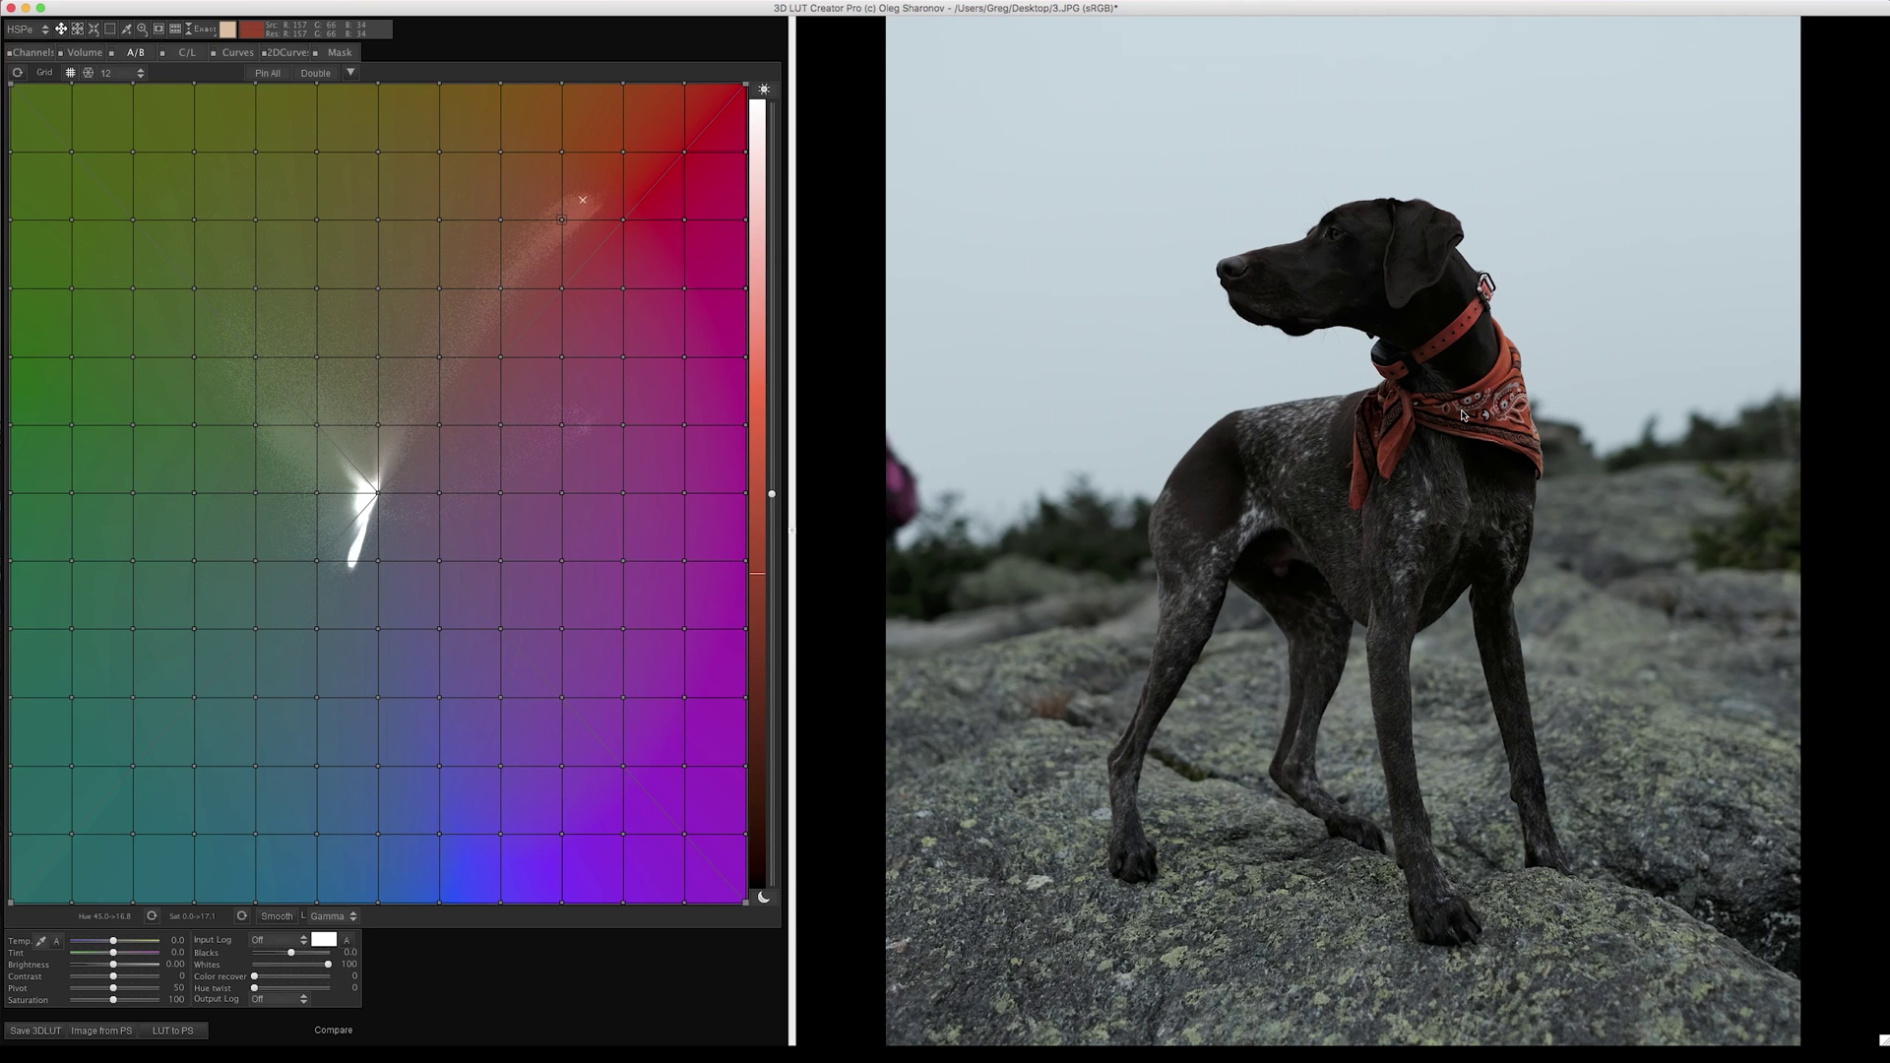
scroll(1462, 416, "up", 2)
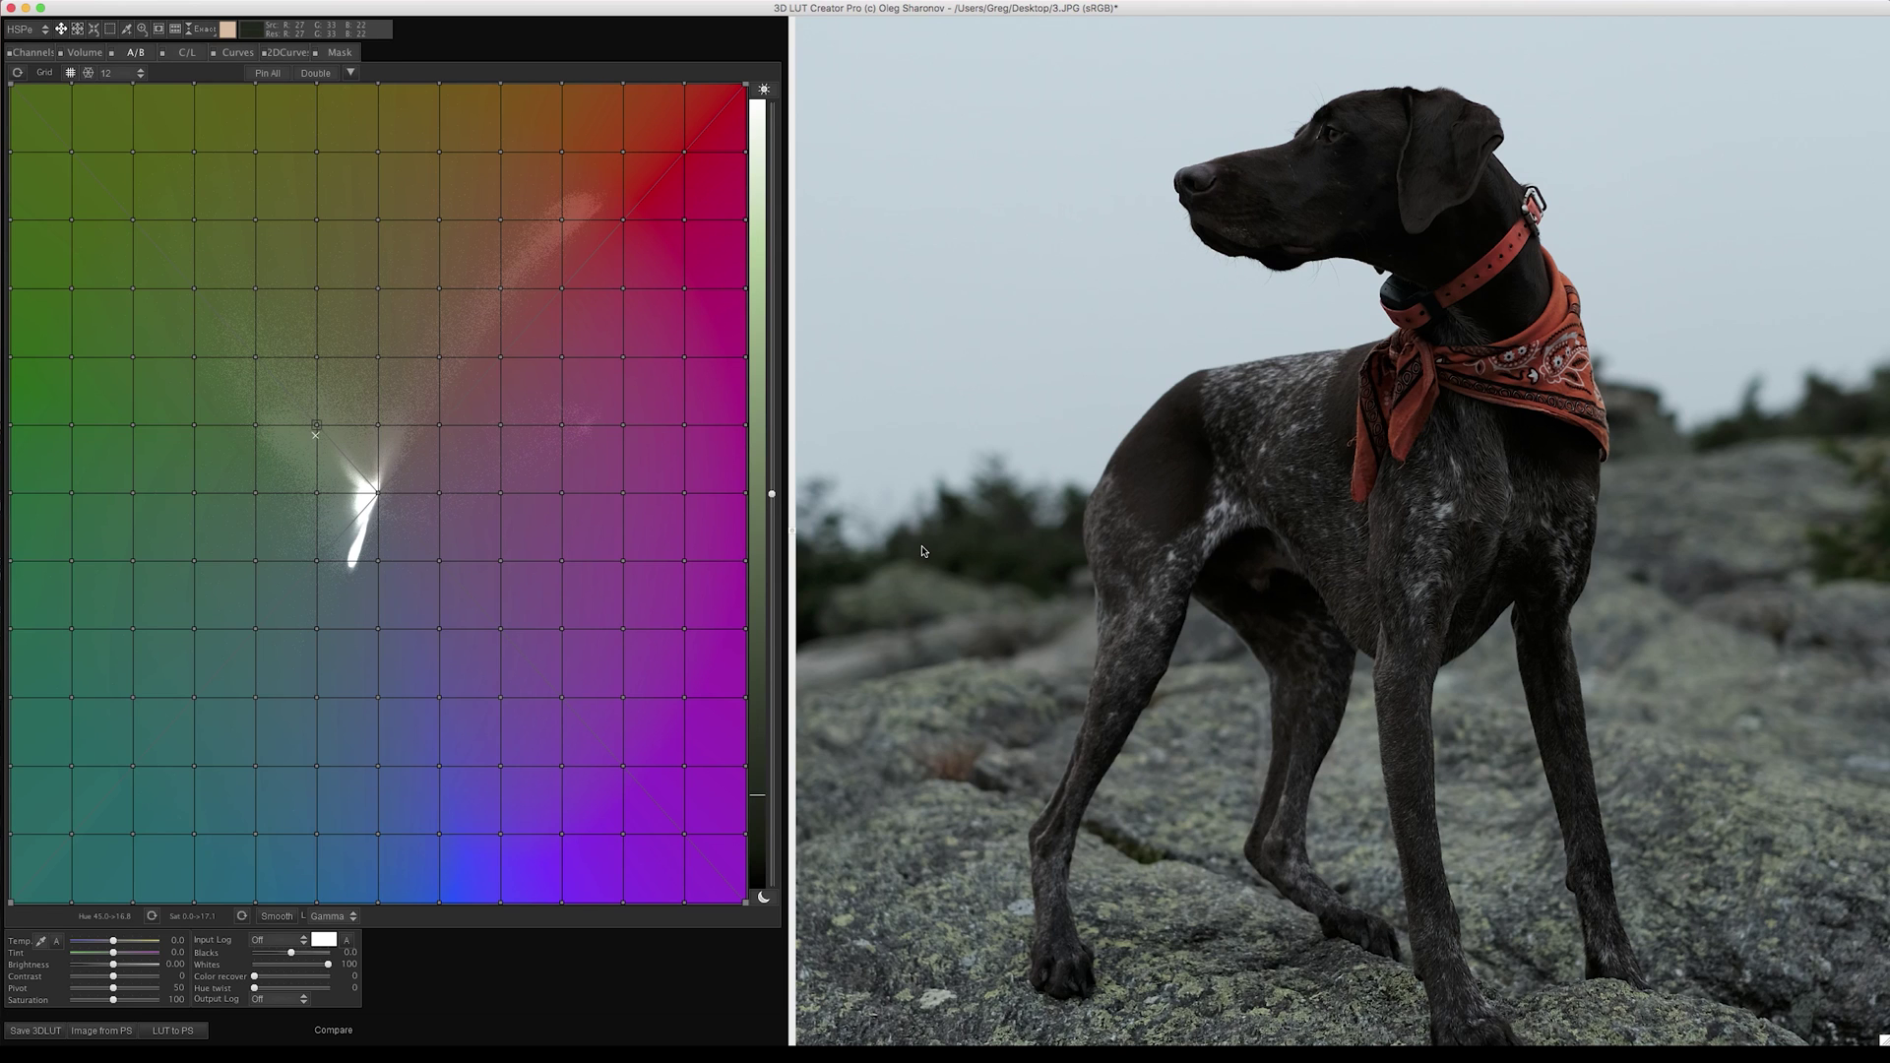
left_click(562, 221)
left_click_drag(562, 220, 673, 832)
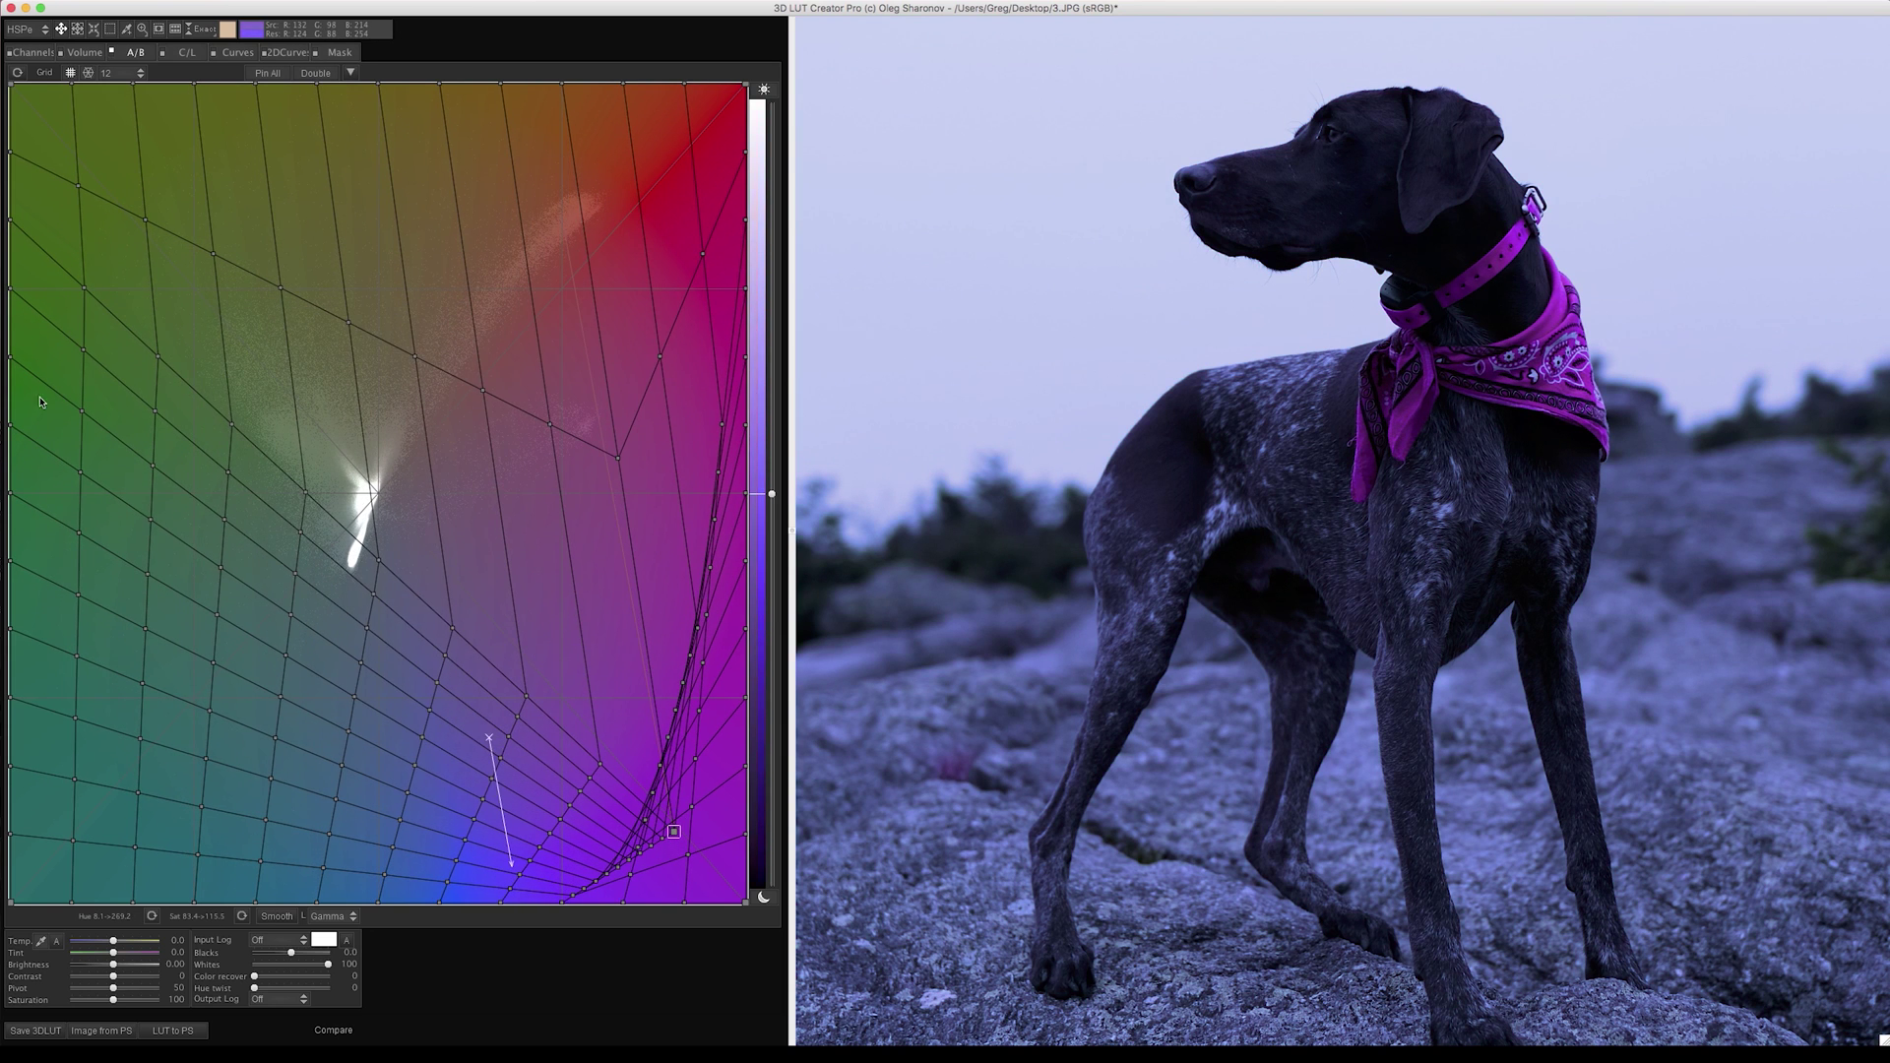
left_click(1294, 586)
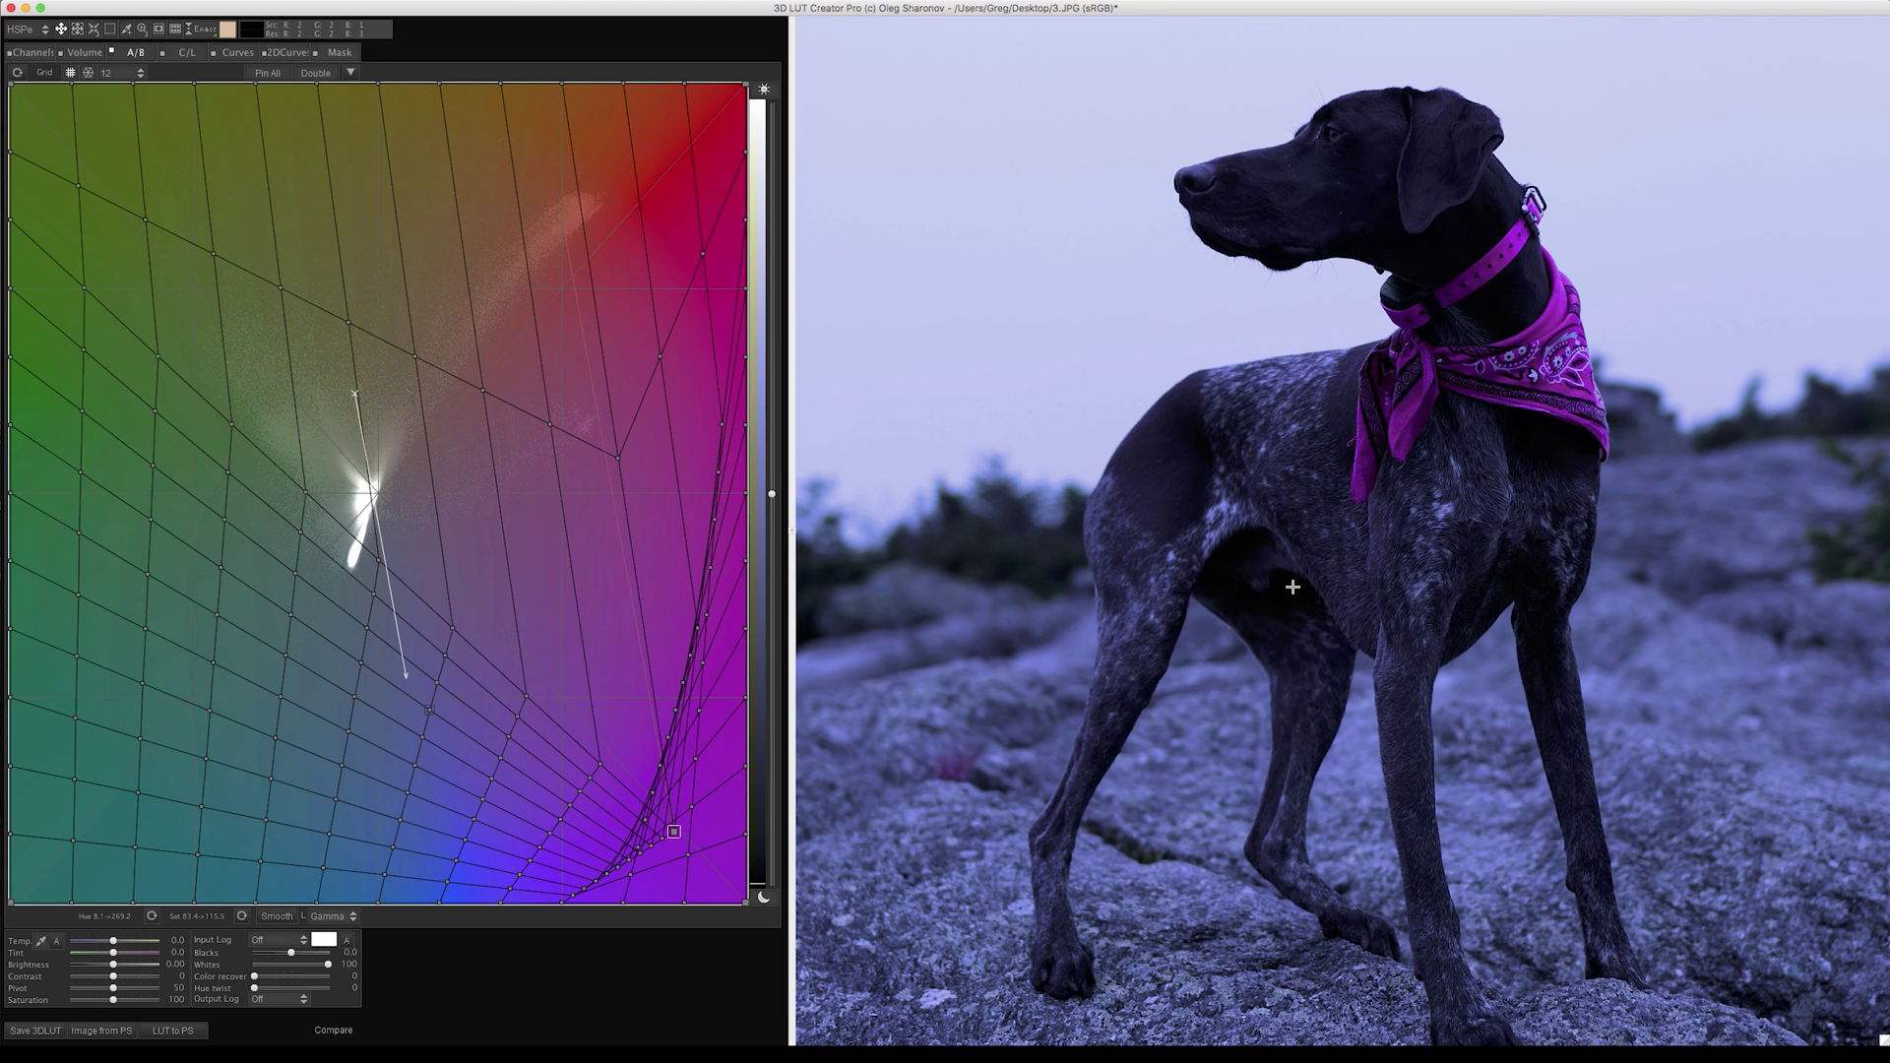
left_click(17, 72)
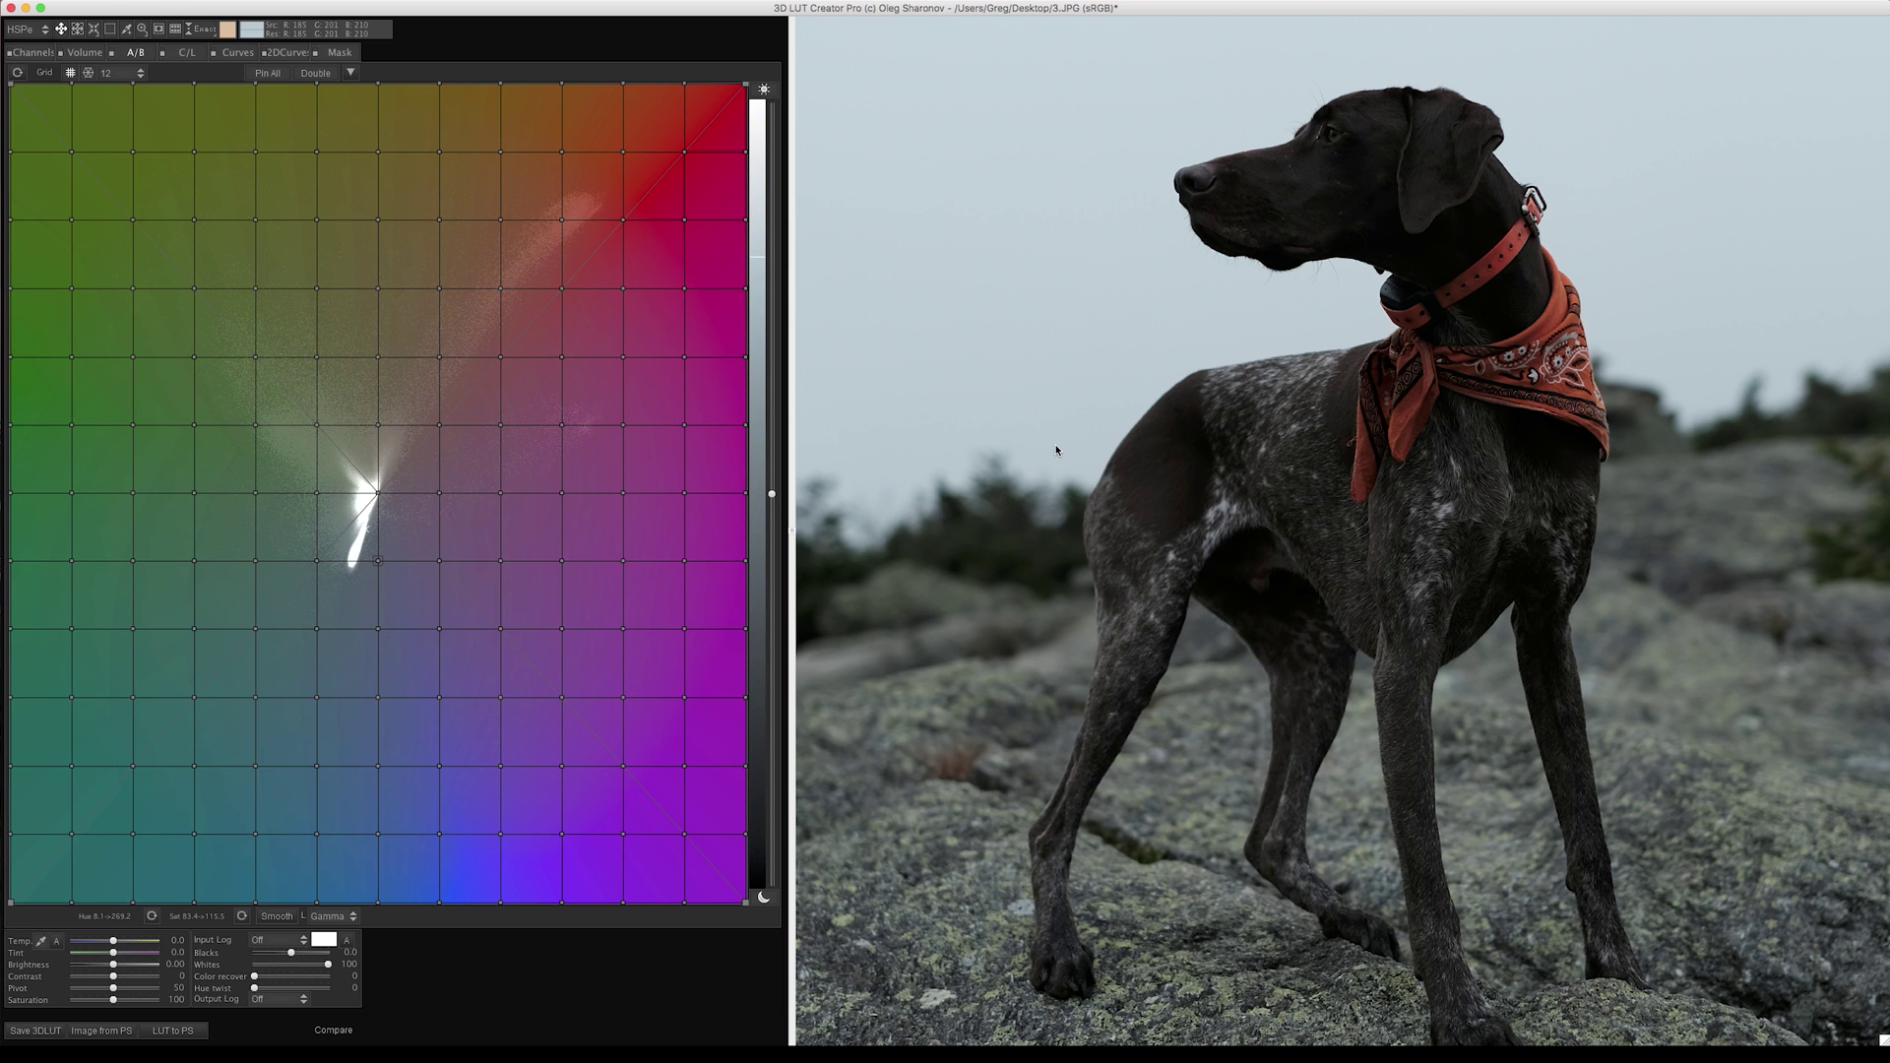
Step: With the neutral centre point pinned, try moving the bandana's red grid point to blue, magenta and teal, and reset the grid
left_click(378, 493)
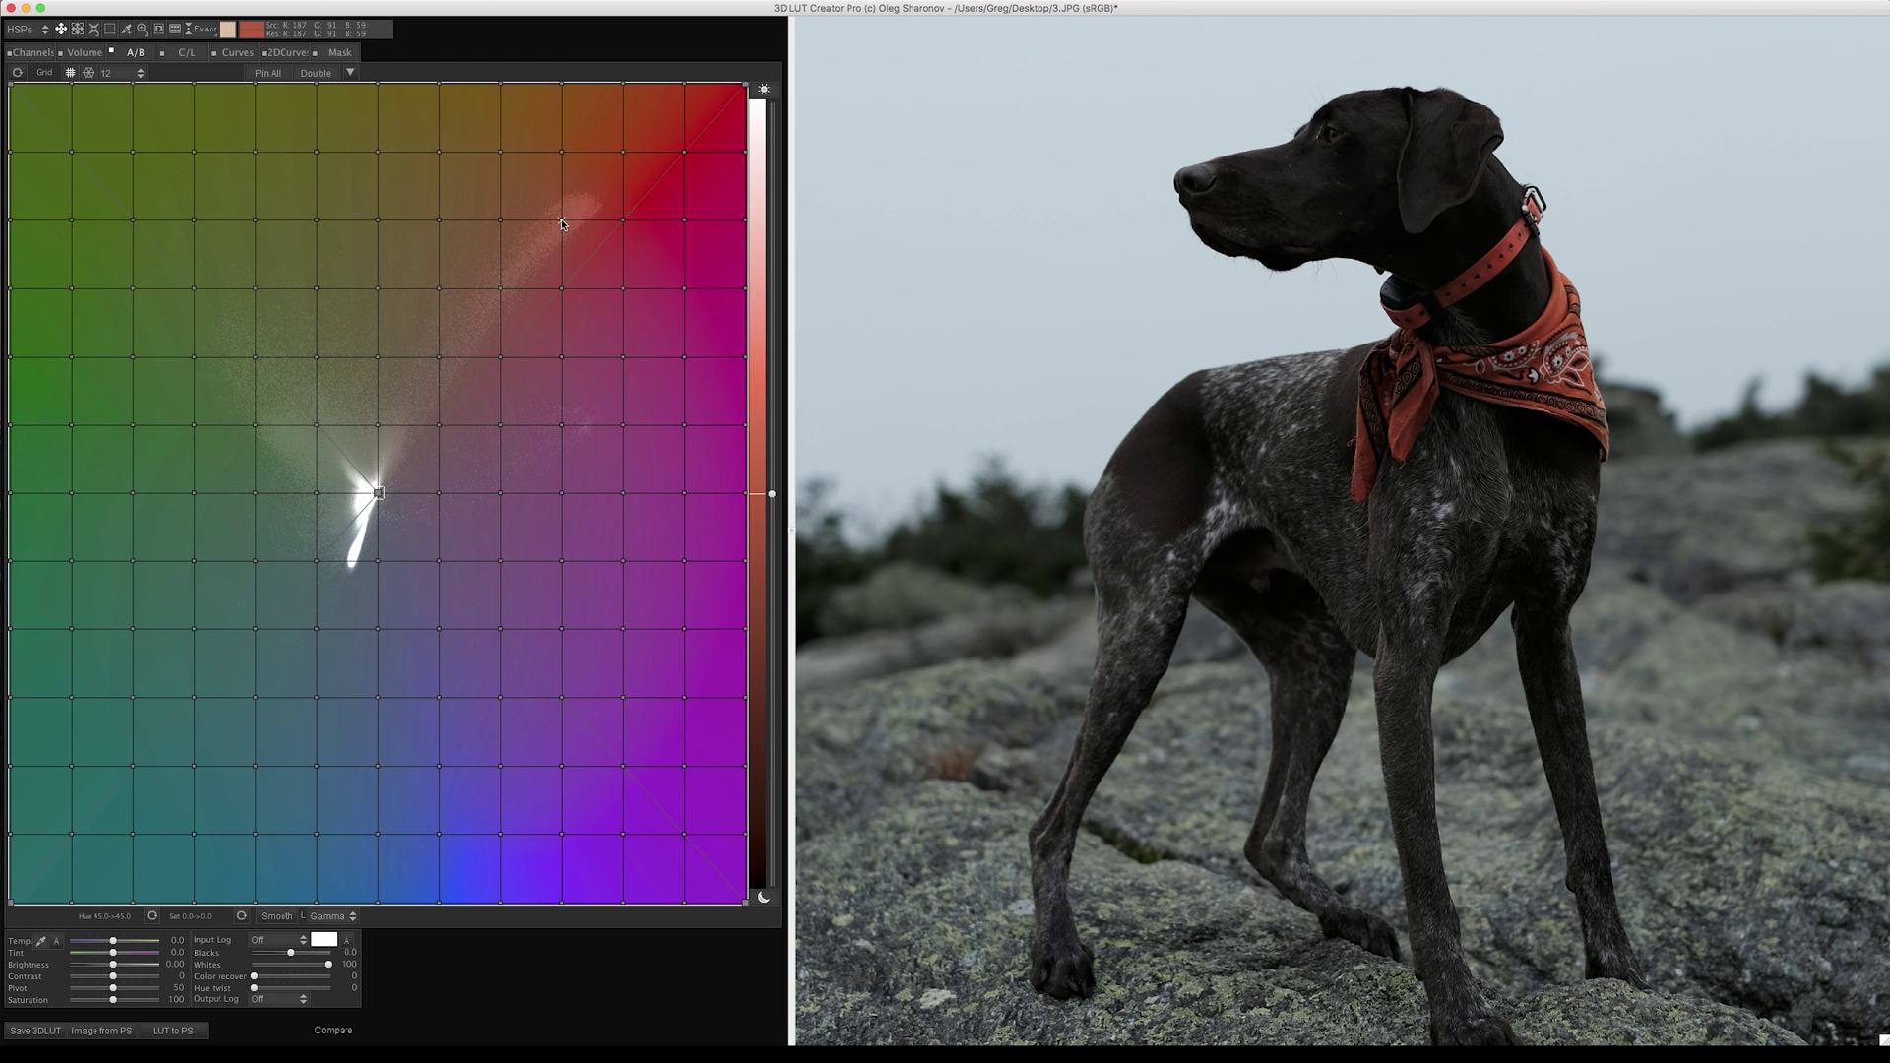
left_click_drag(562, 223, 1367, 671)
scroll(1368, 671, "down", 1)
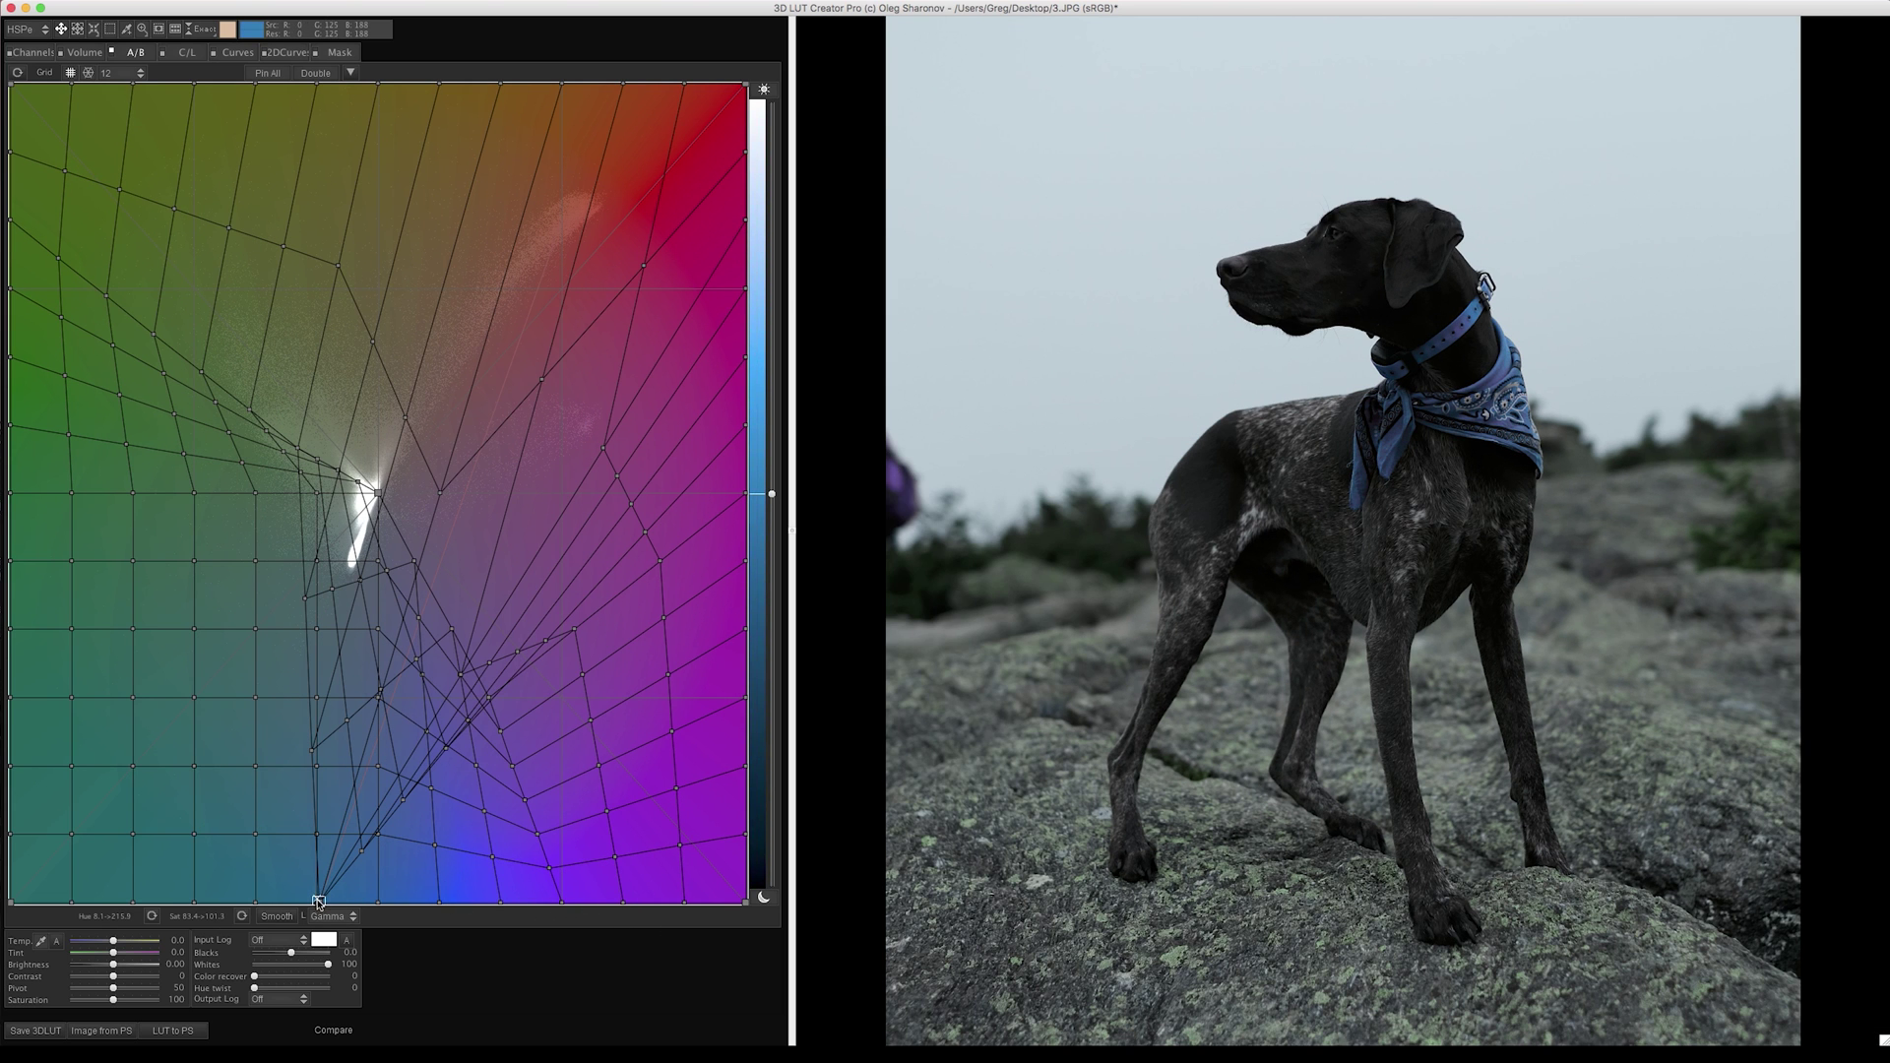
left_click_drag(319, 900, 551, 507)
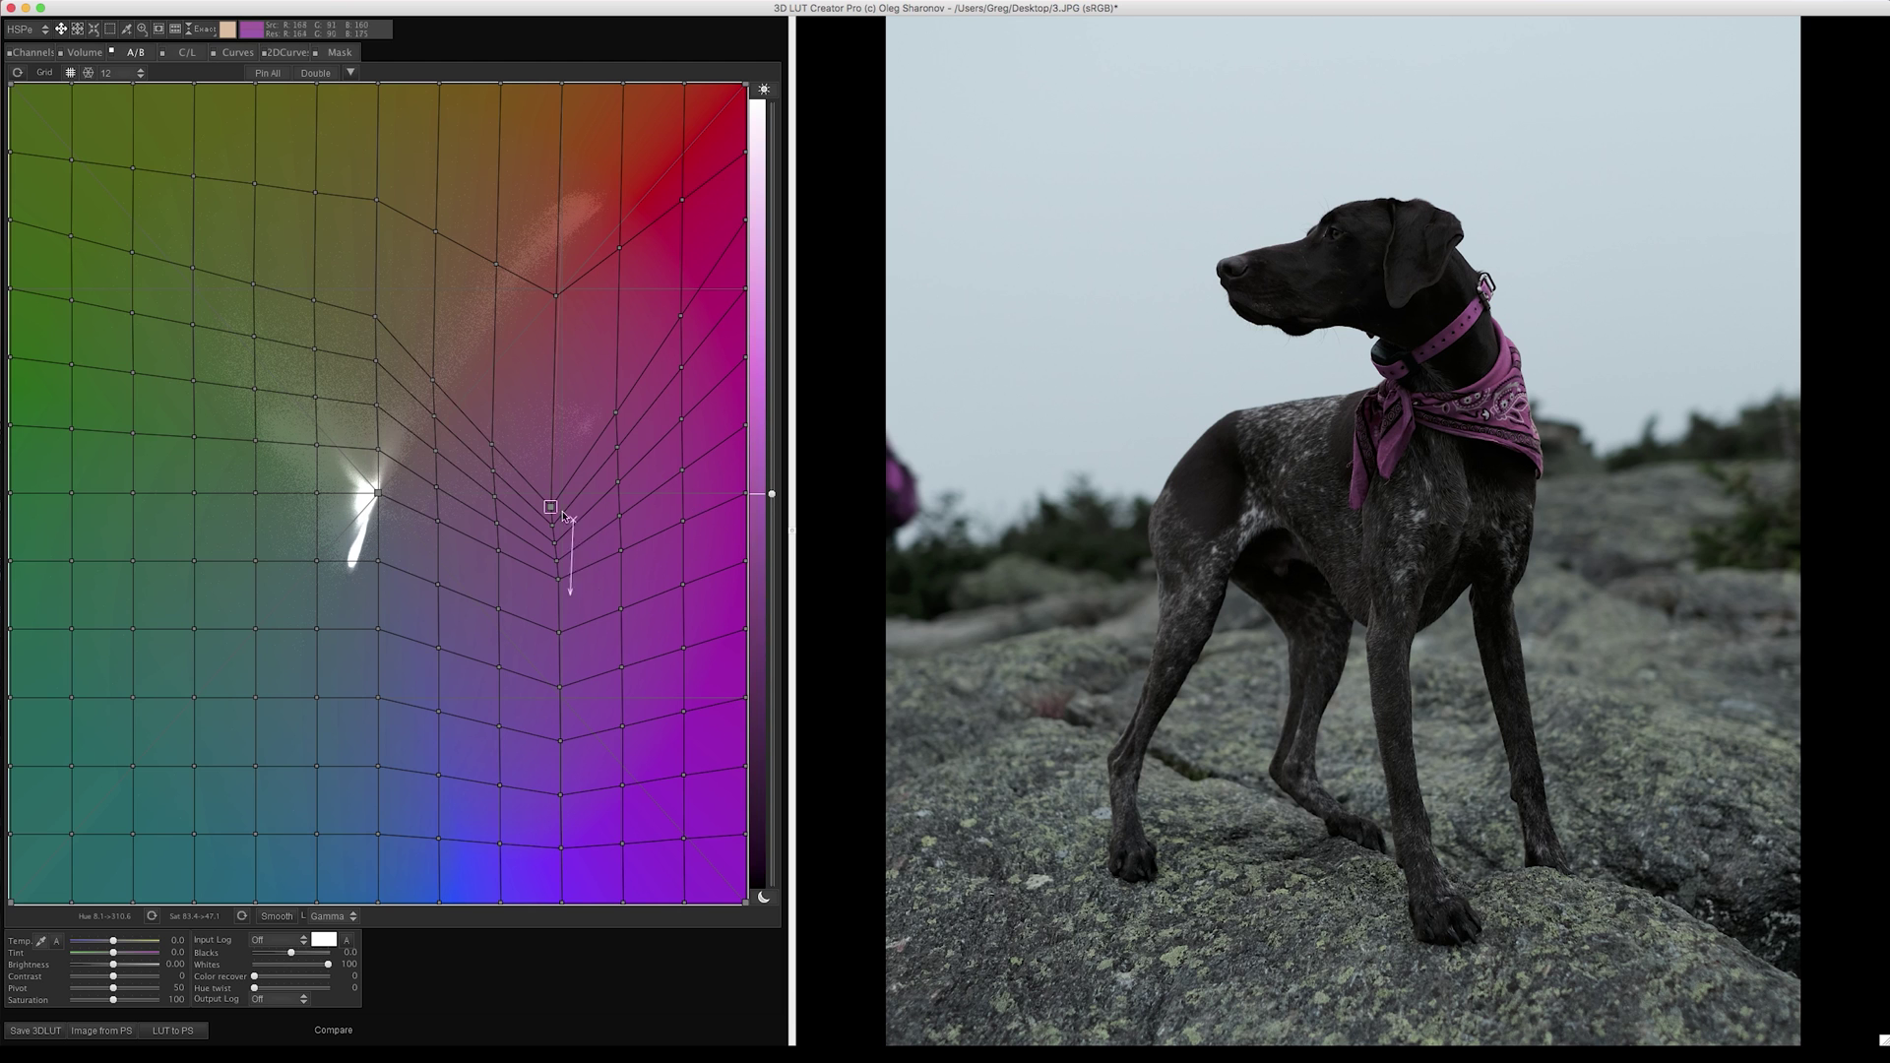
left_click_drag(561, 218, 249, 659)
left_click_drag(177, 725, 561, 223)
left_click(17, 73)
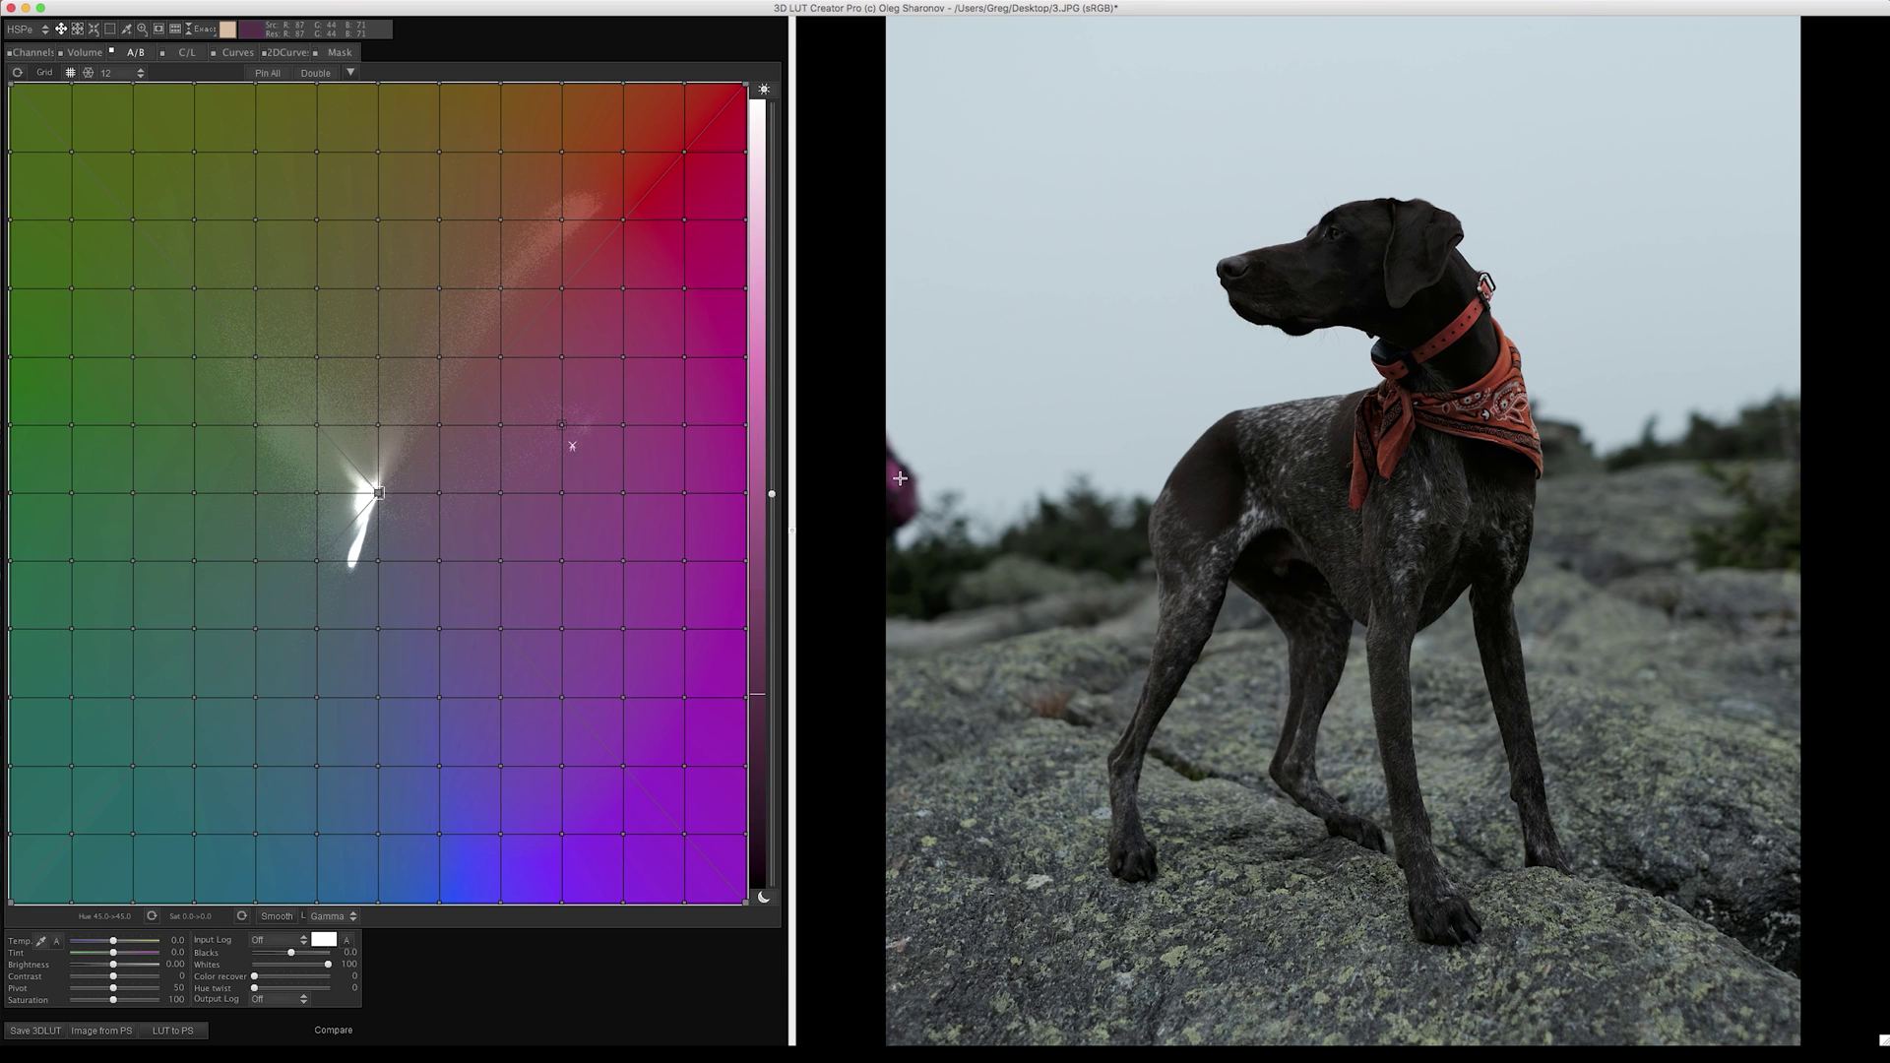
Step: Pin the muted magenta grid point, try moving the bandana's red point to teal, and return it to red
left_click(561, 426)
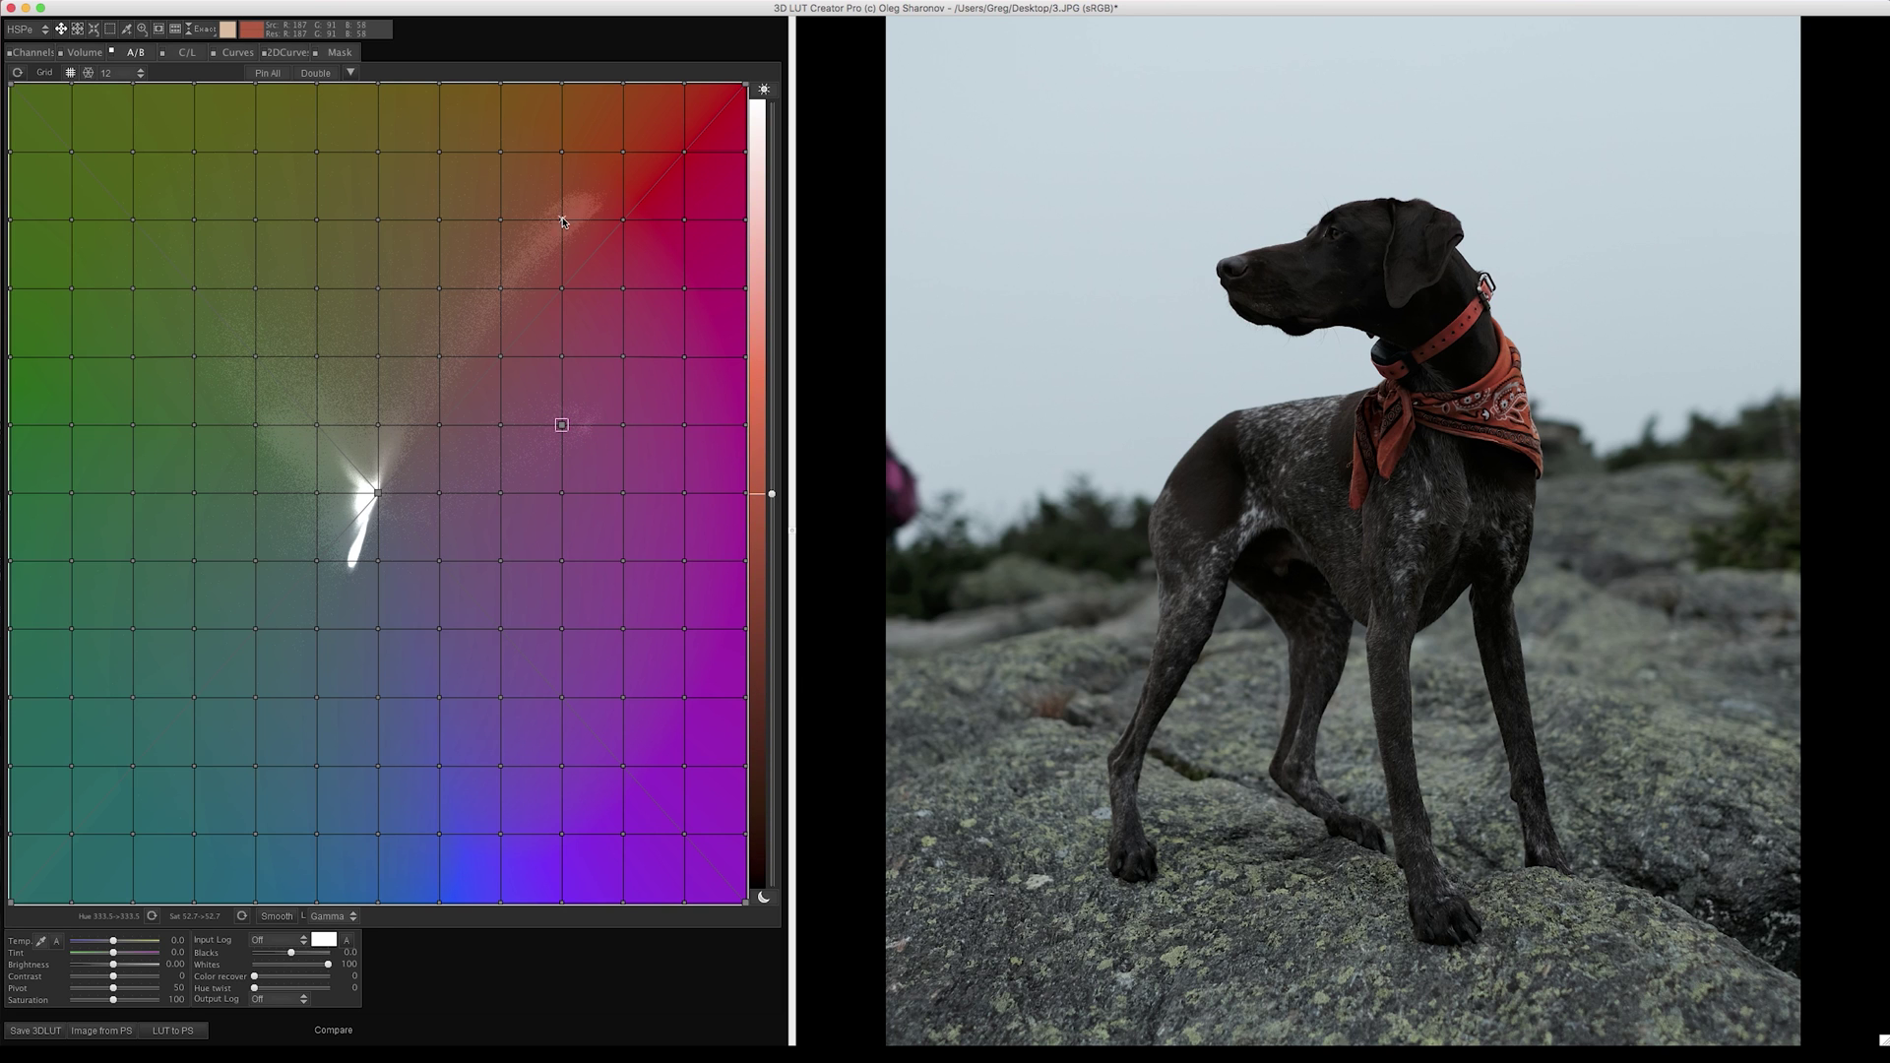
mouse_move(565, 211)
left_mouse_down()
mouse_move(181, 224)
mouse_move(105, 295)
mouse_move(8, 727)
mouse_move(26, 853)
left_mouse_up()
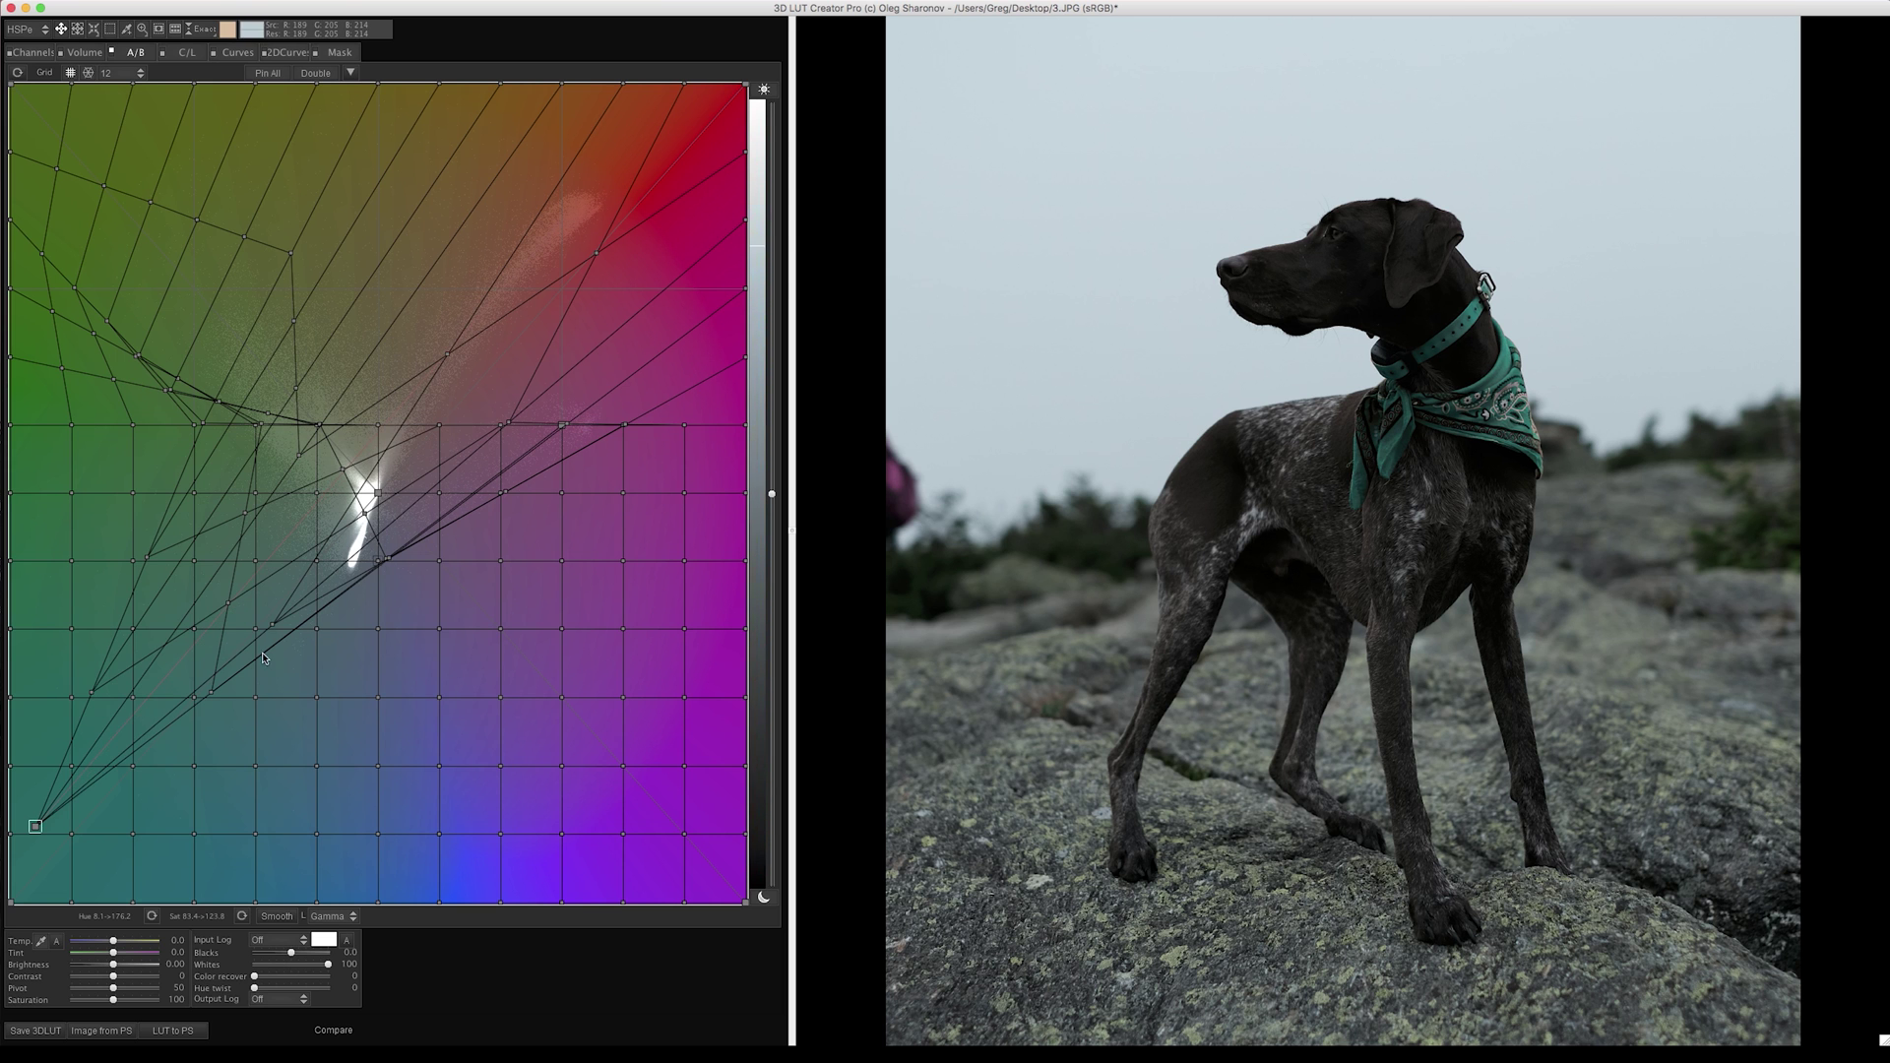
left_click_drag(40, 829, 563, 223)
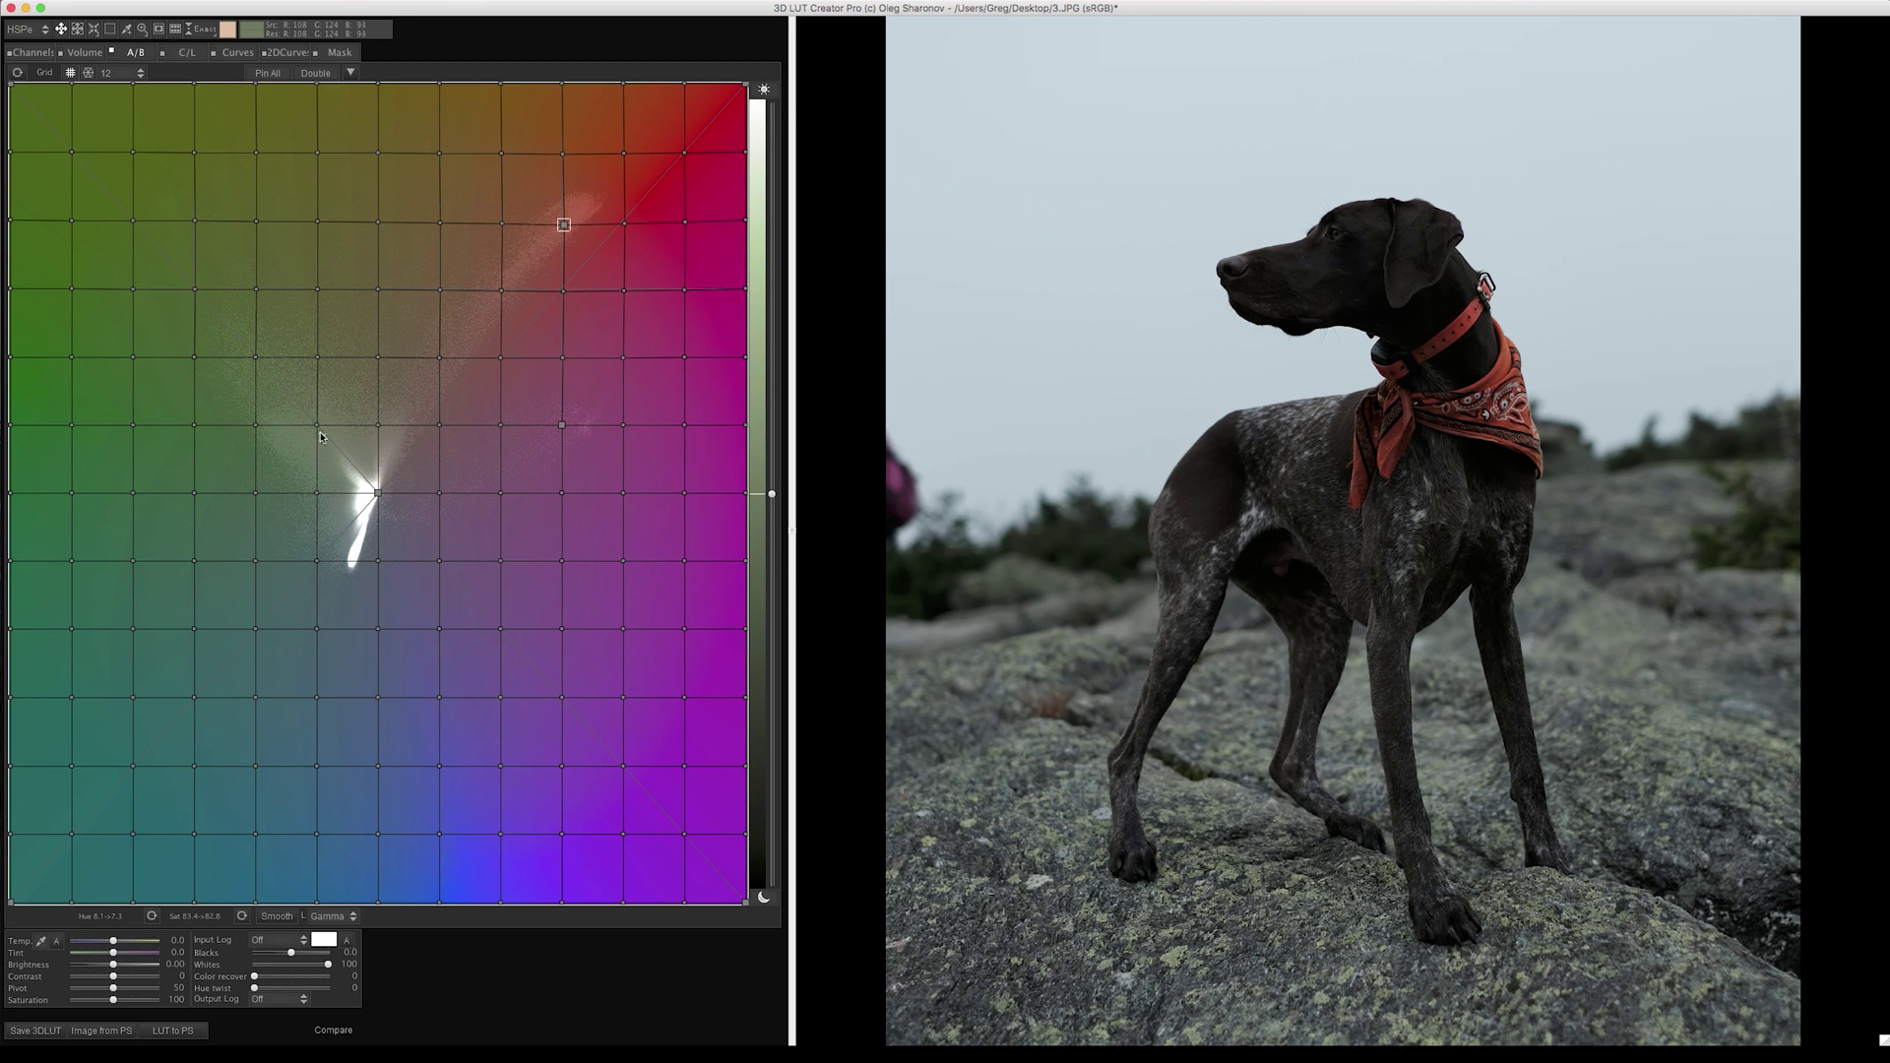
Step: Pin the muted green grid point as well, and try the bandana's red point at blue, teal and purple
left_click(317, 429)
left_click_drag(566, 226, 387, 902)
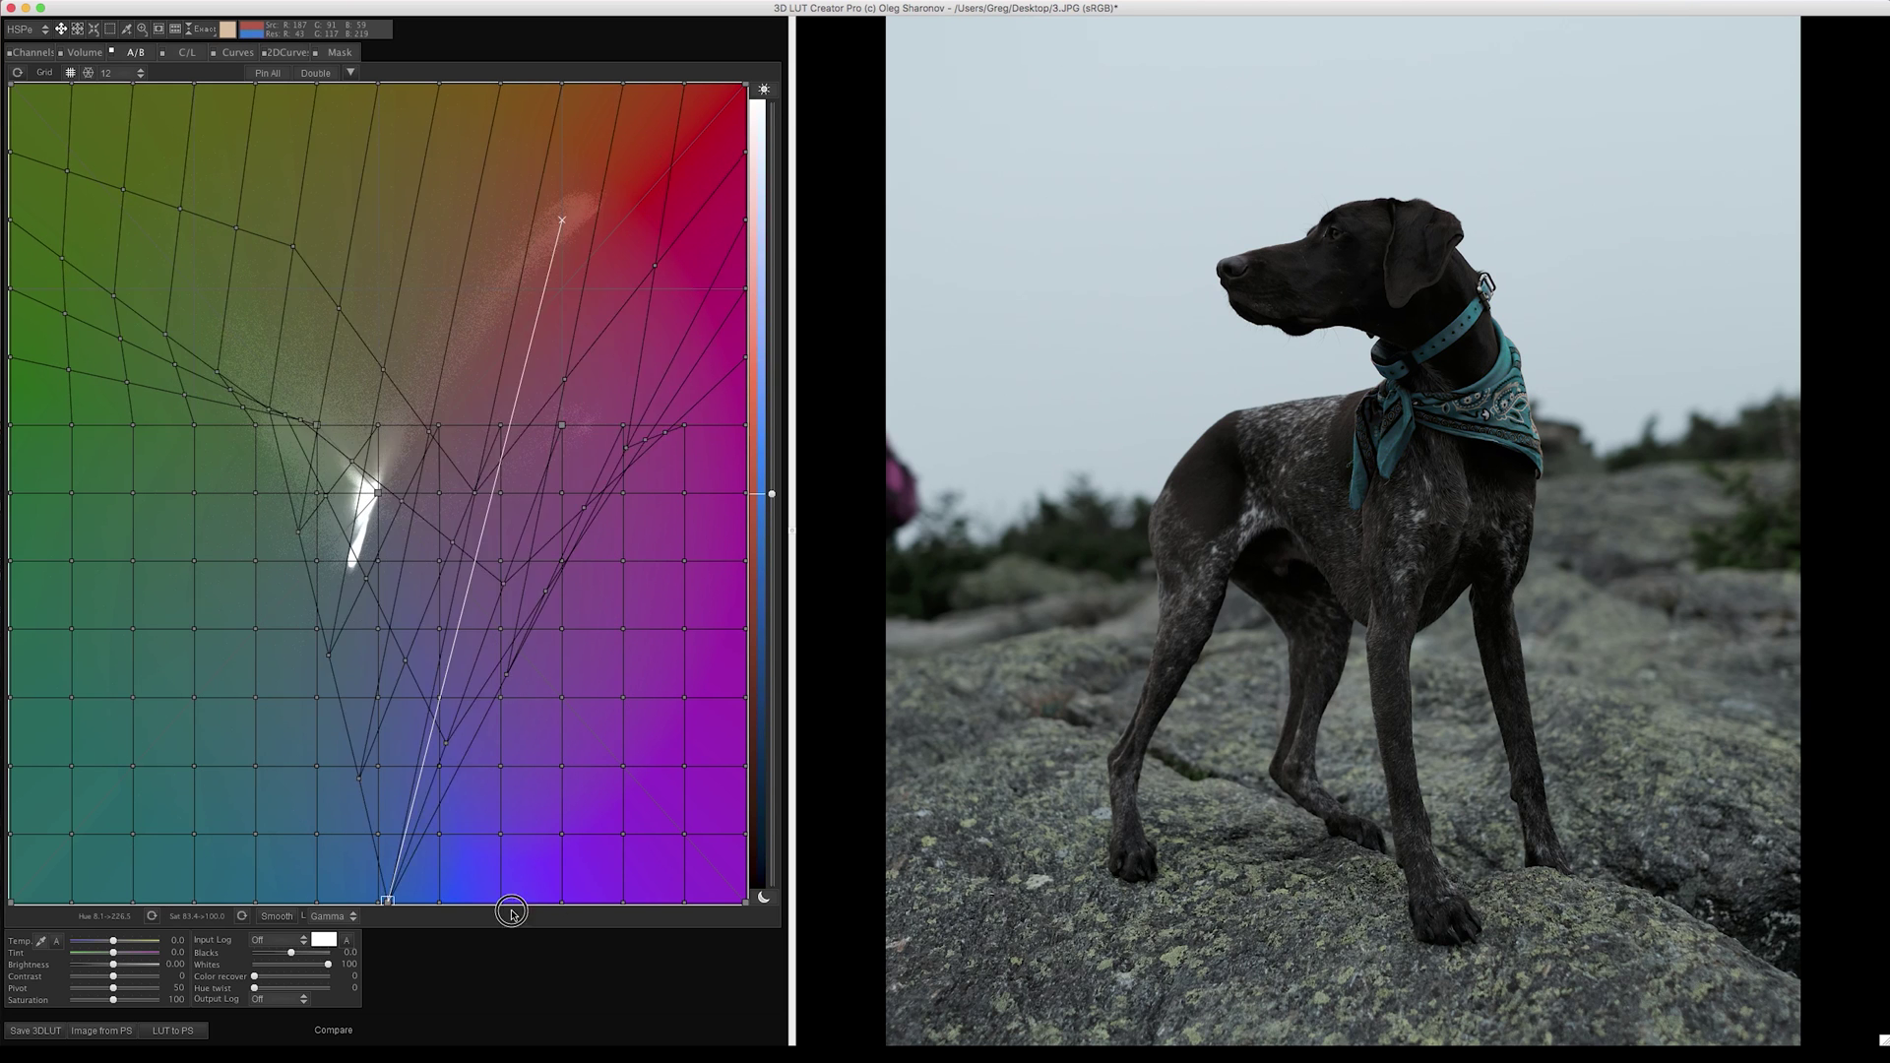
left_click_drag(511, 914, 10, 921)
scroll(1483, 394, "up", 2)
left_click_drag(1483, 394, 1272, 631)
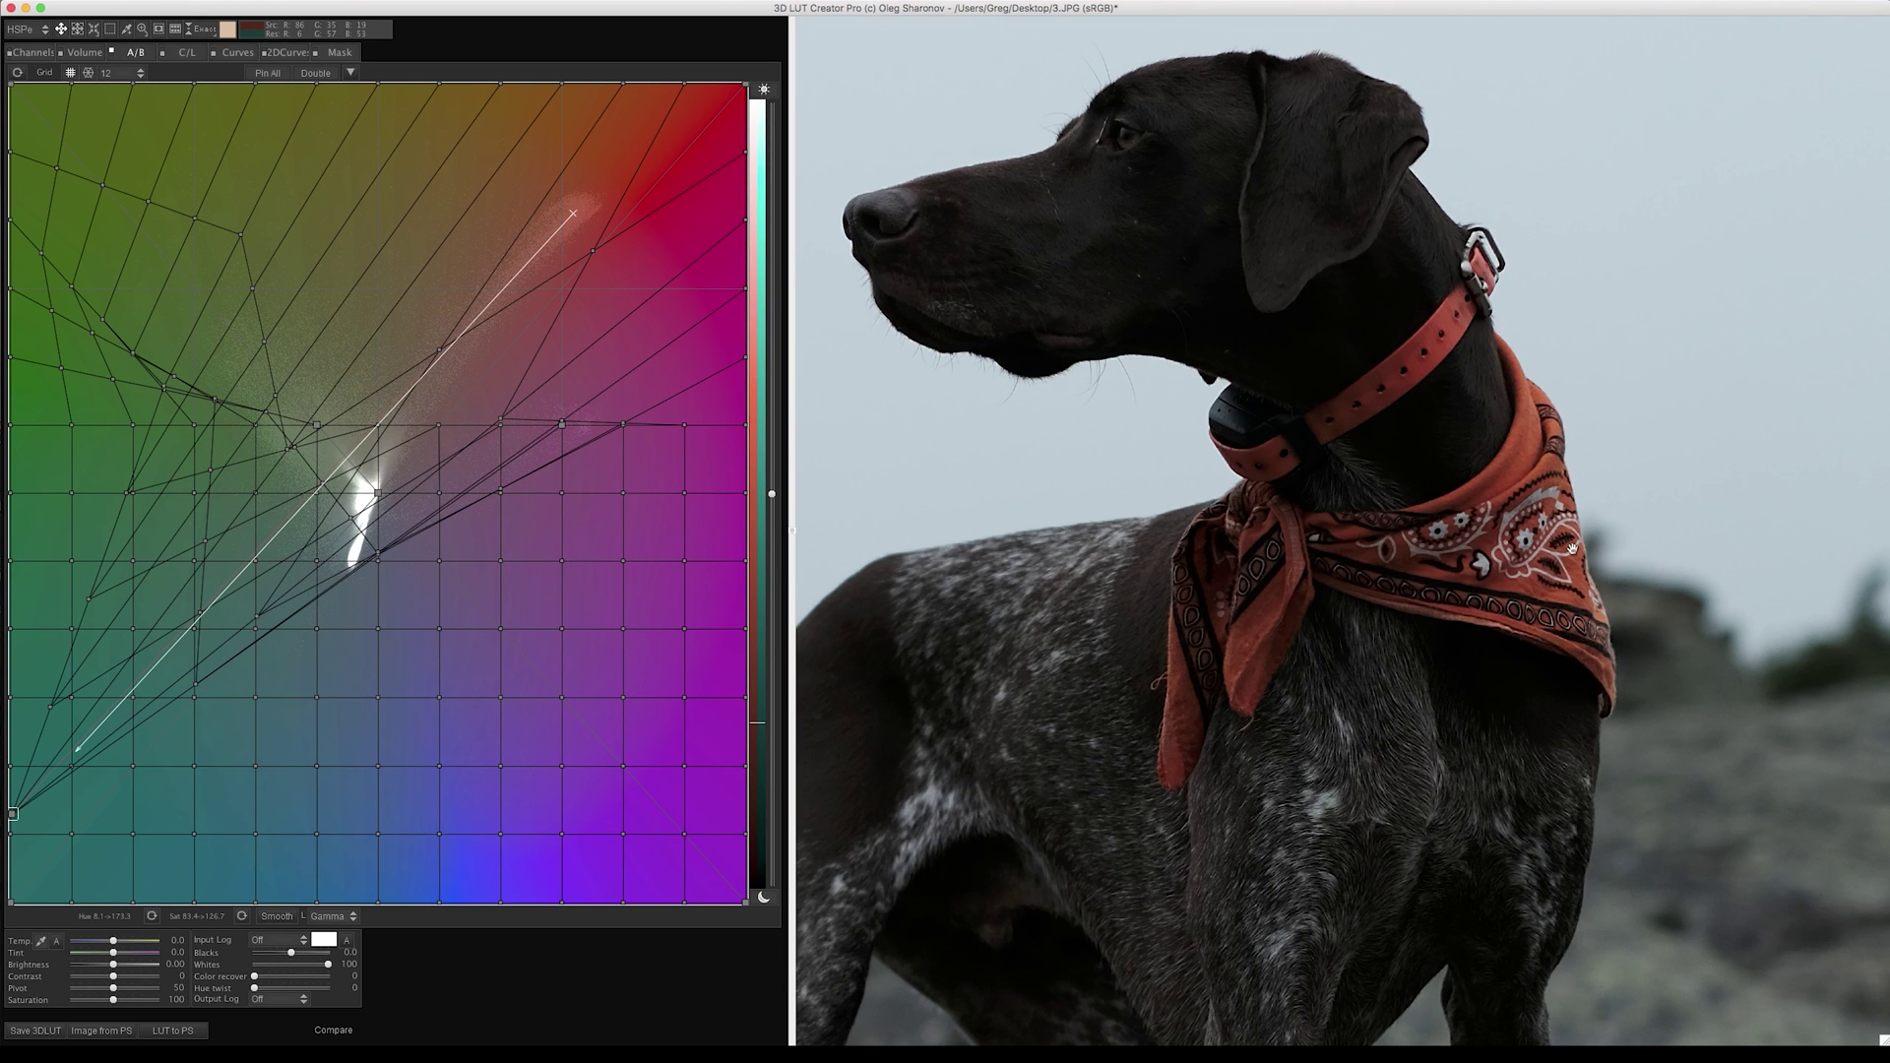
left_click_drag(13, 813, 825, 1024)
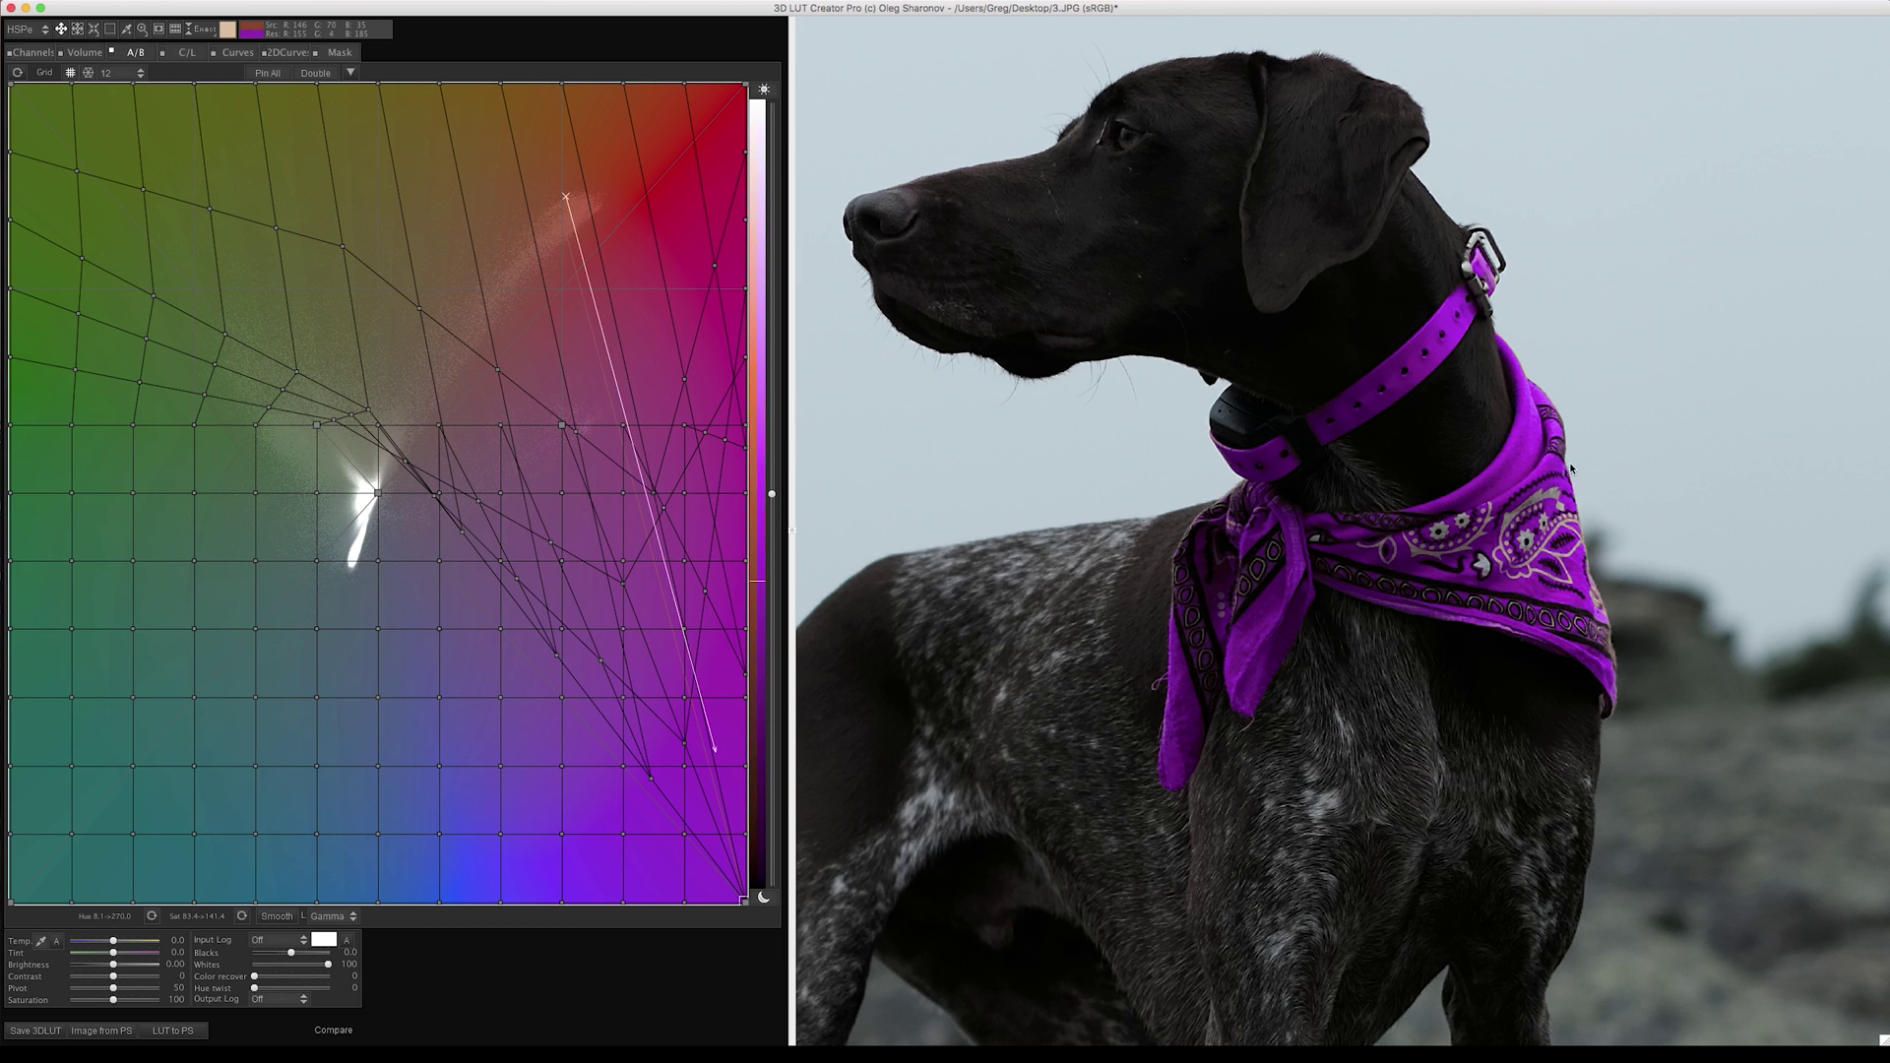
Step: Compare the purple bandana with the original, fit the whole photo to the view and clear the A/B grid changes
key("c")
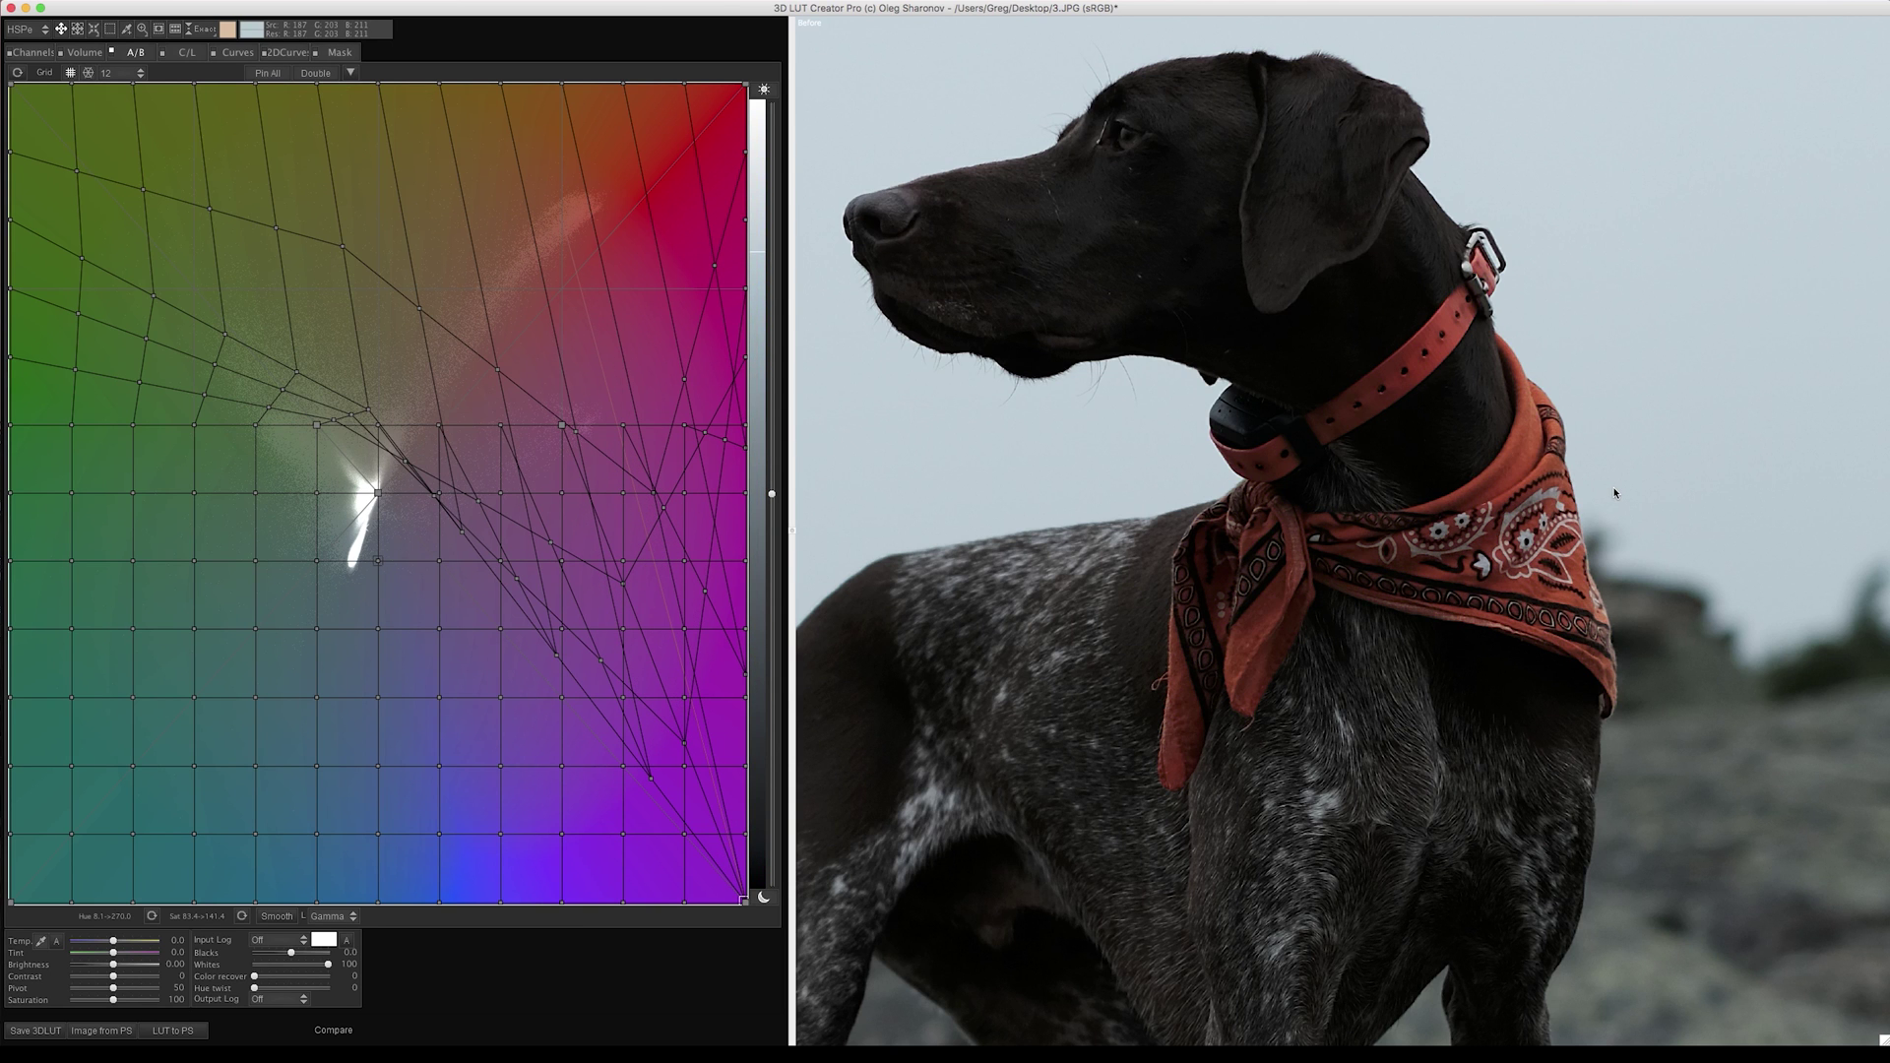
key("c")
key("c")
key("c")
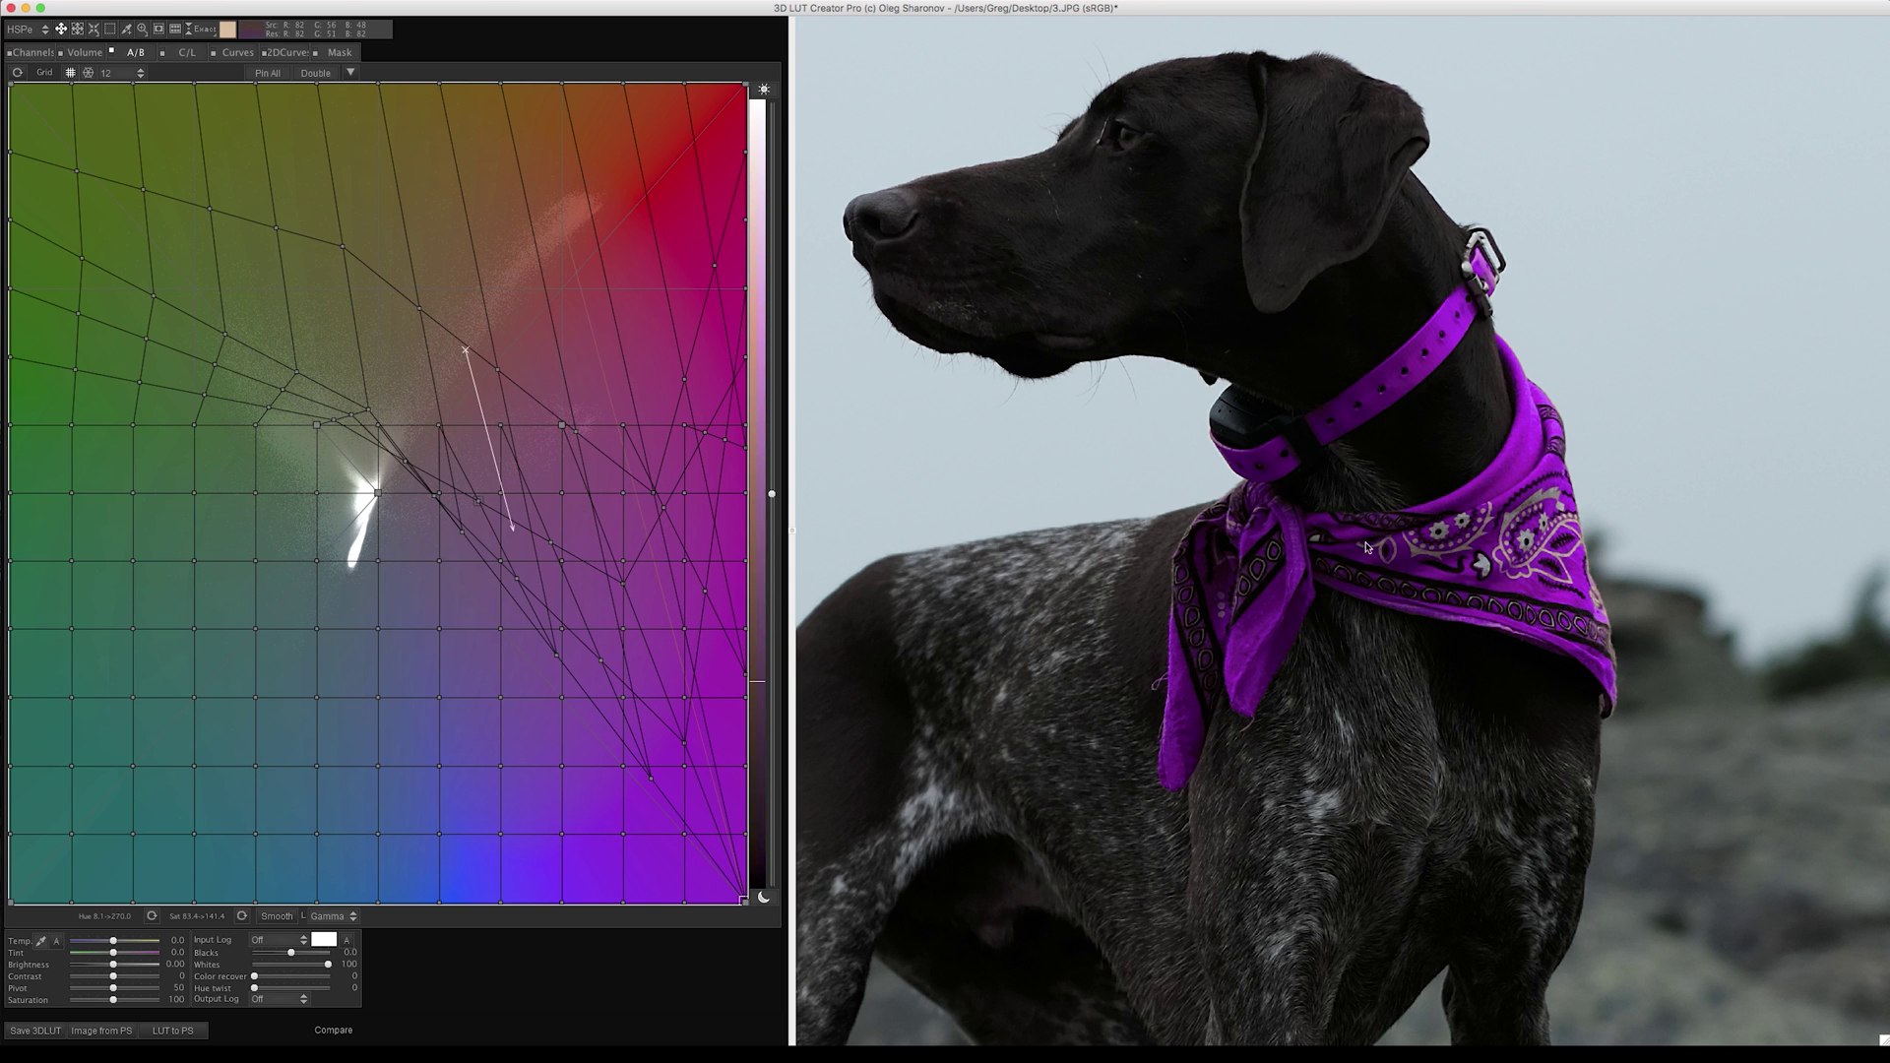
key("super+0")
key("super+z")
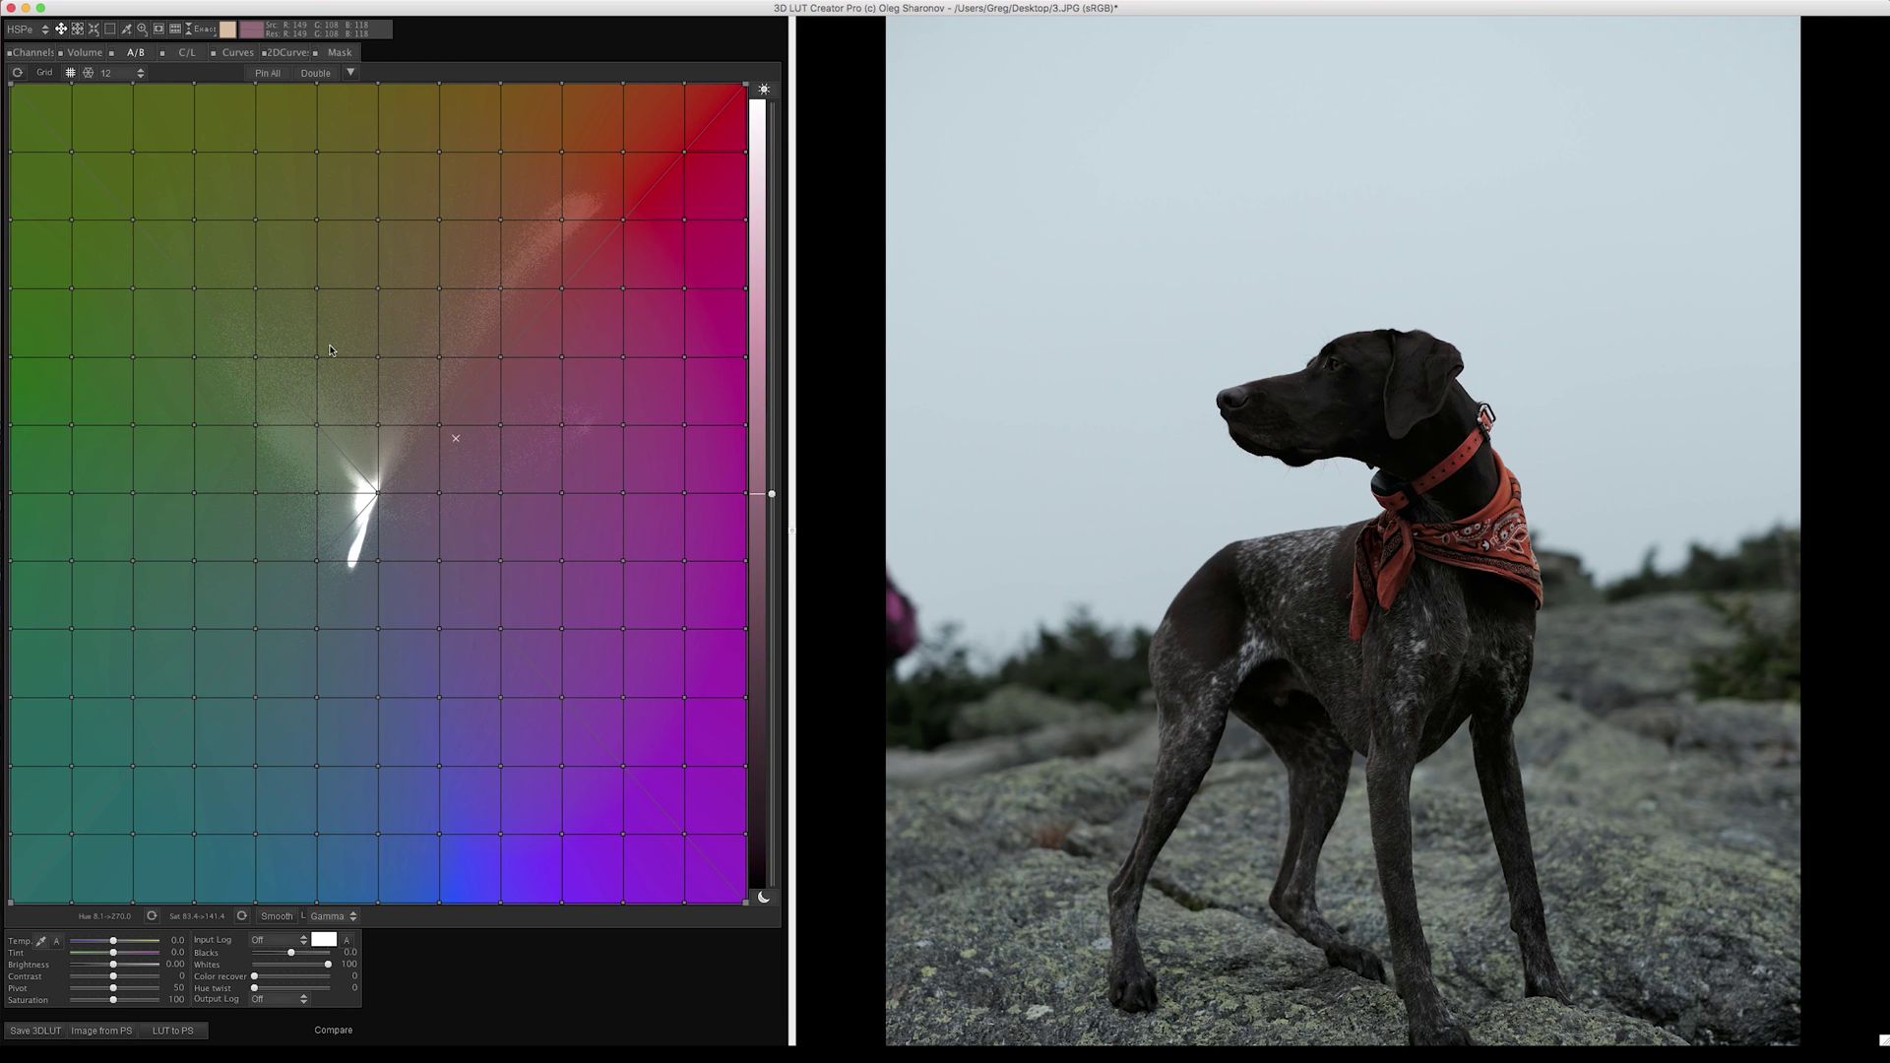
Step: Show the C/L grids and rotate their axis angle until the second grid's warm end matches the bandana's red-orange
left_click(187, 54)
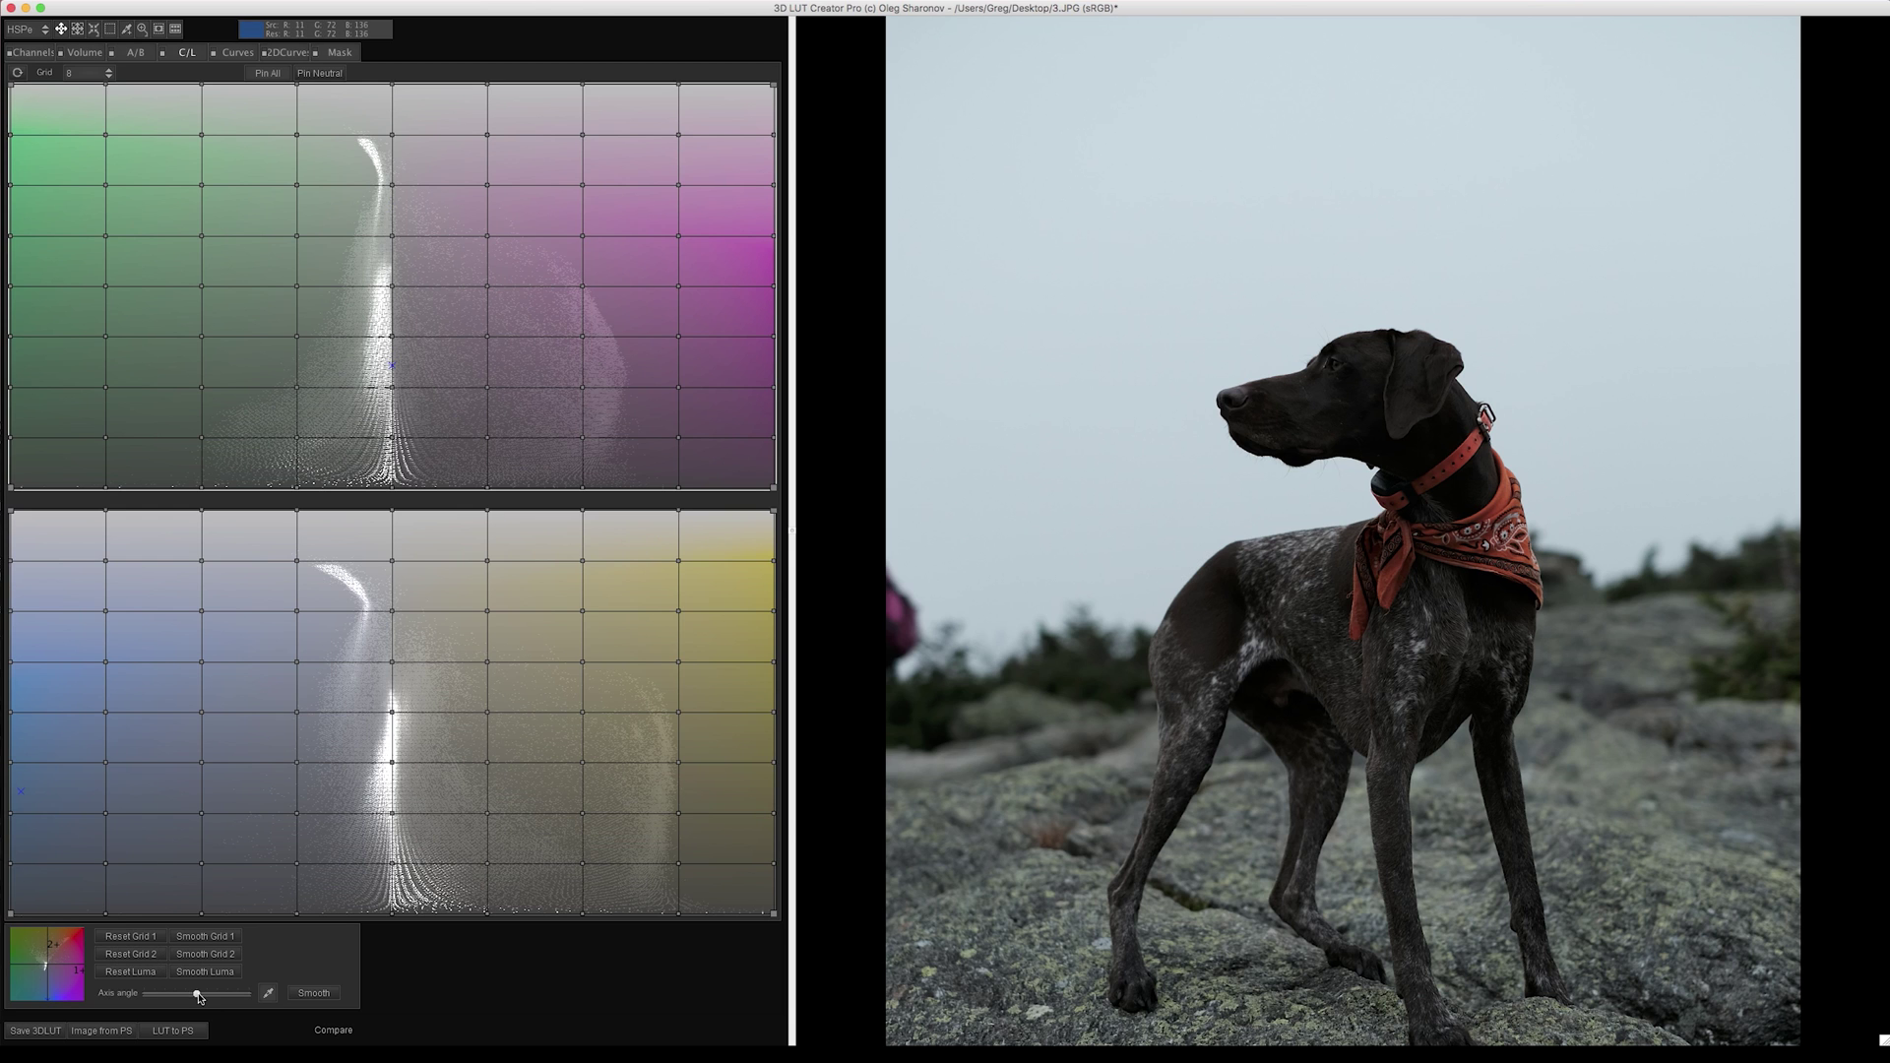
left_click_drag(197, 997, 210, 994)
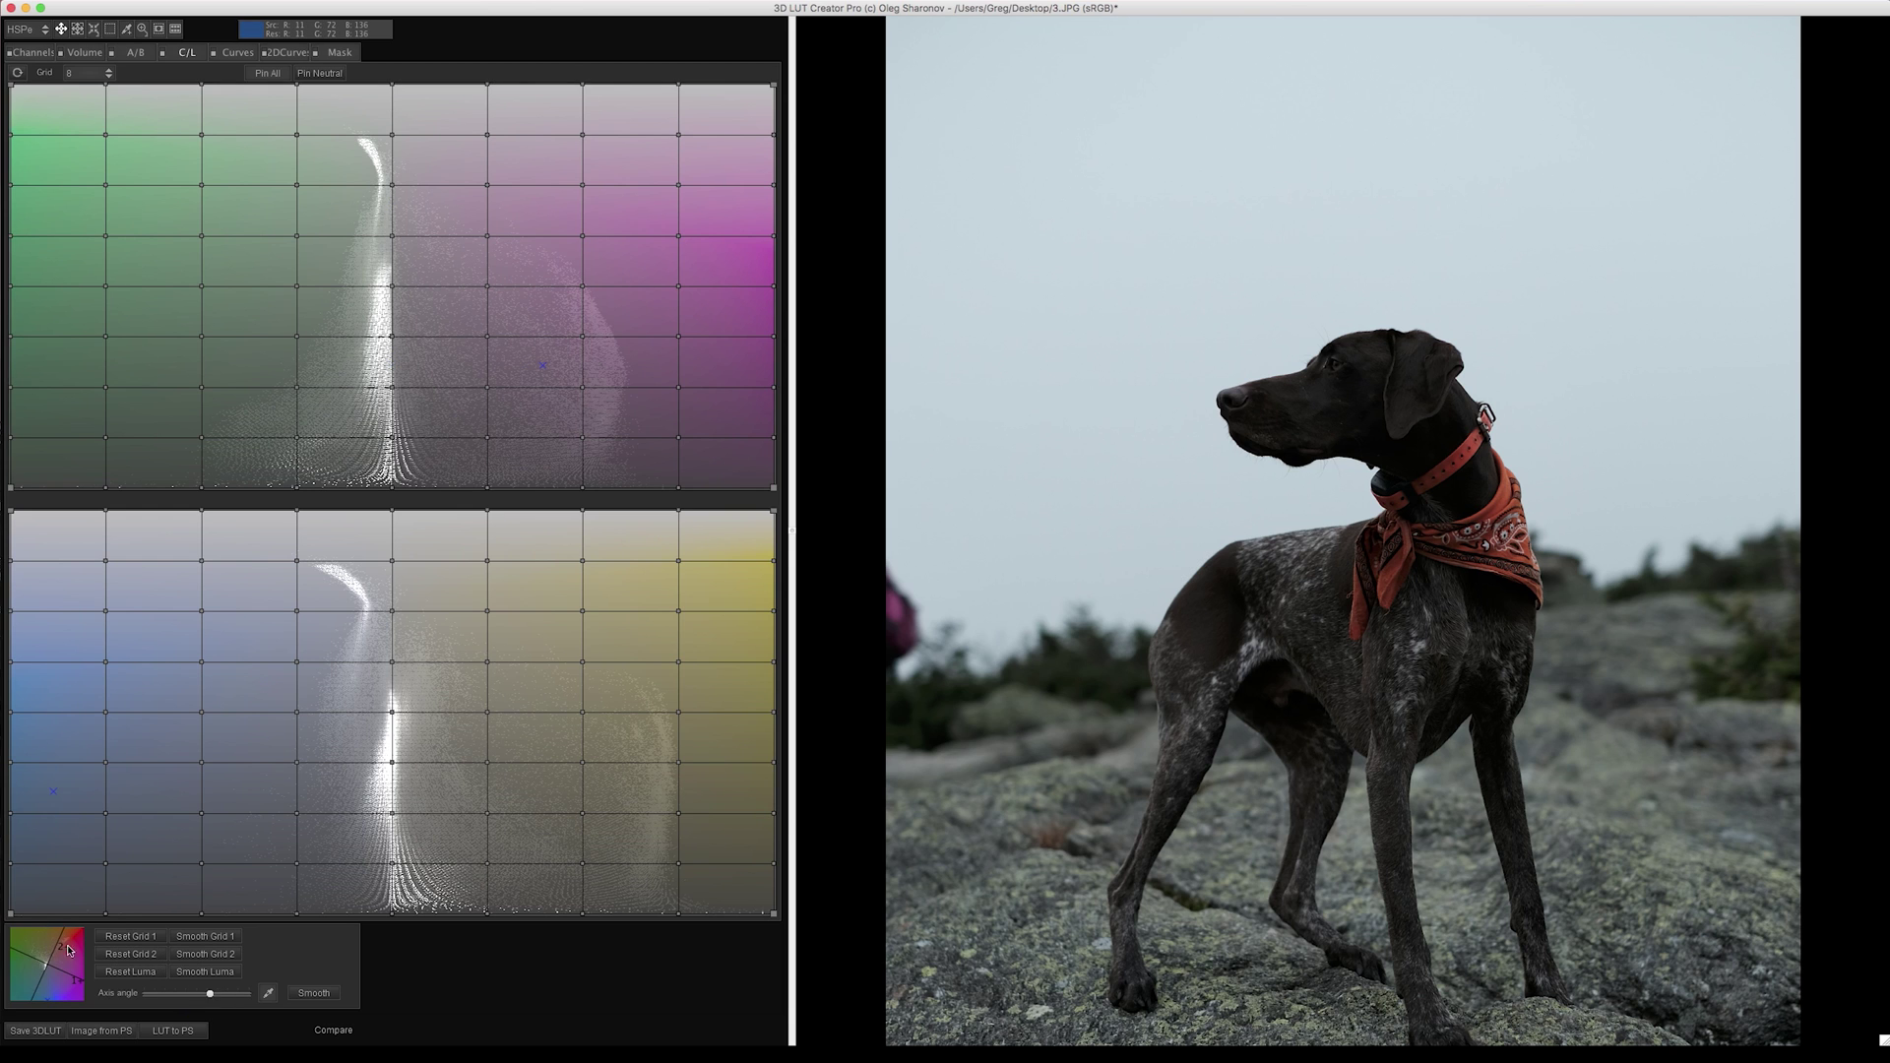
left_click_drag(60, 941, 68, 933)
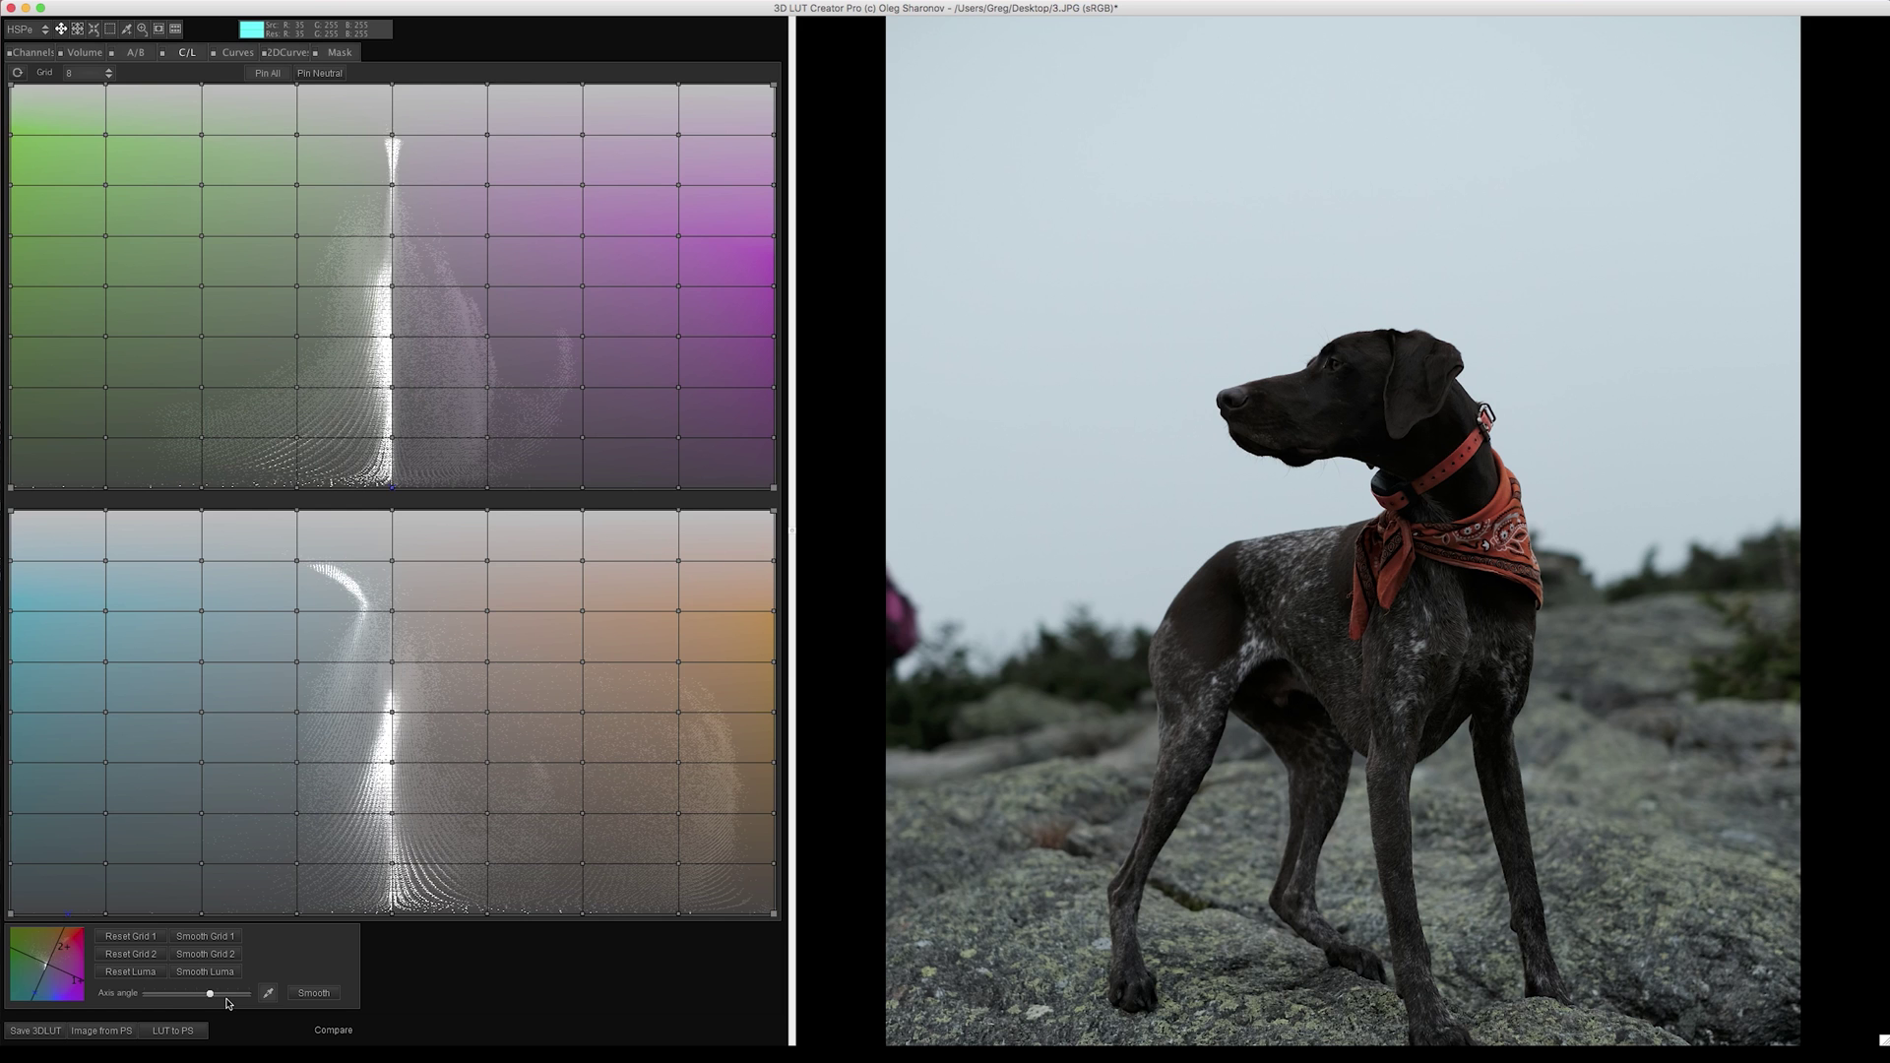
left_click_drag(214, 996, 215, 994)
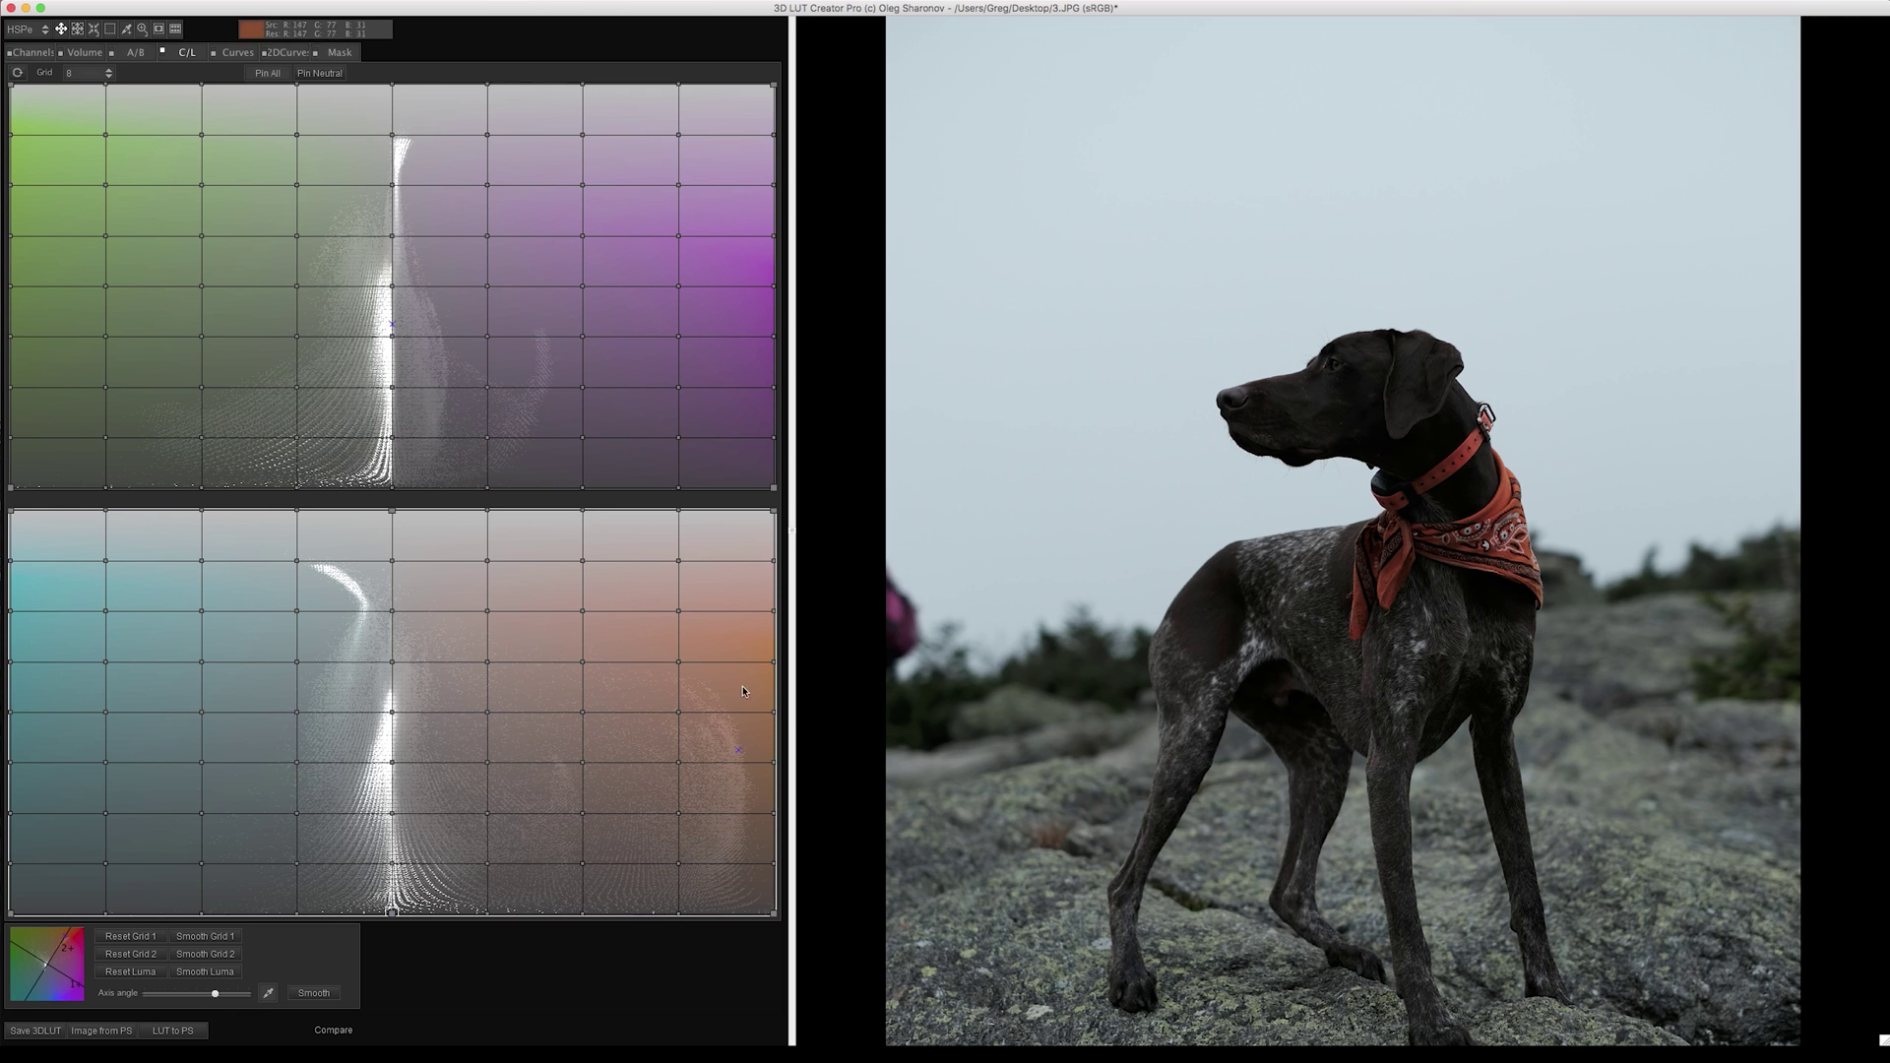
Step: Brighten the bandana by raising the orange edge of the second C/L grid, and compare the photo with its original
left_click_drag(774, 864, 771, 896)
left_click_drag(778, 660, 782, 559)
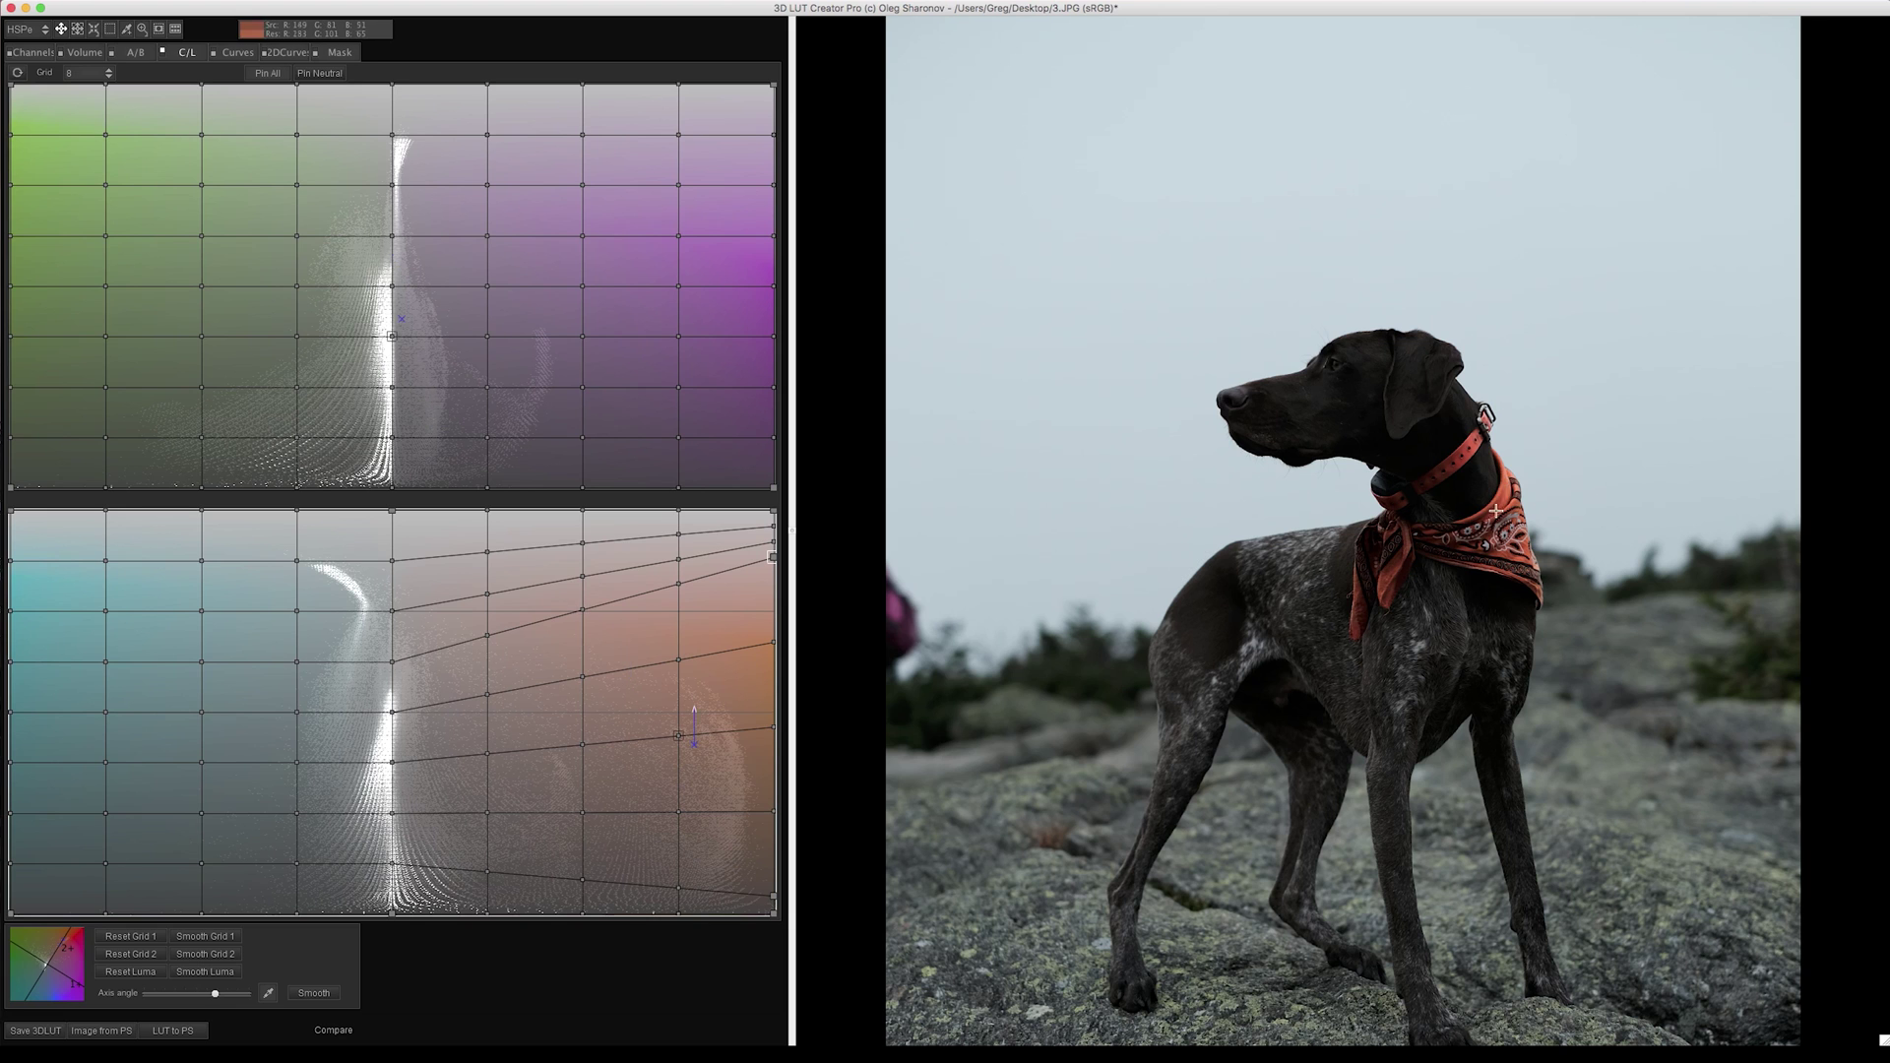
left_click(1500, 508)
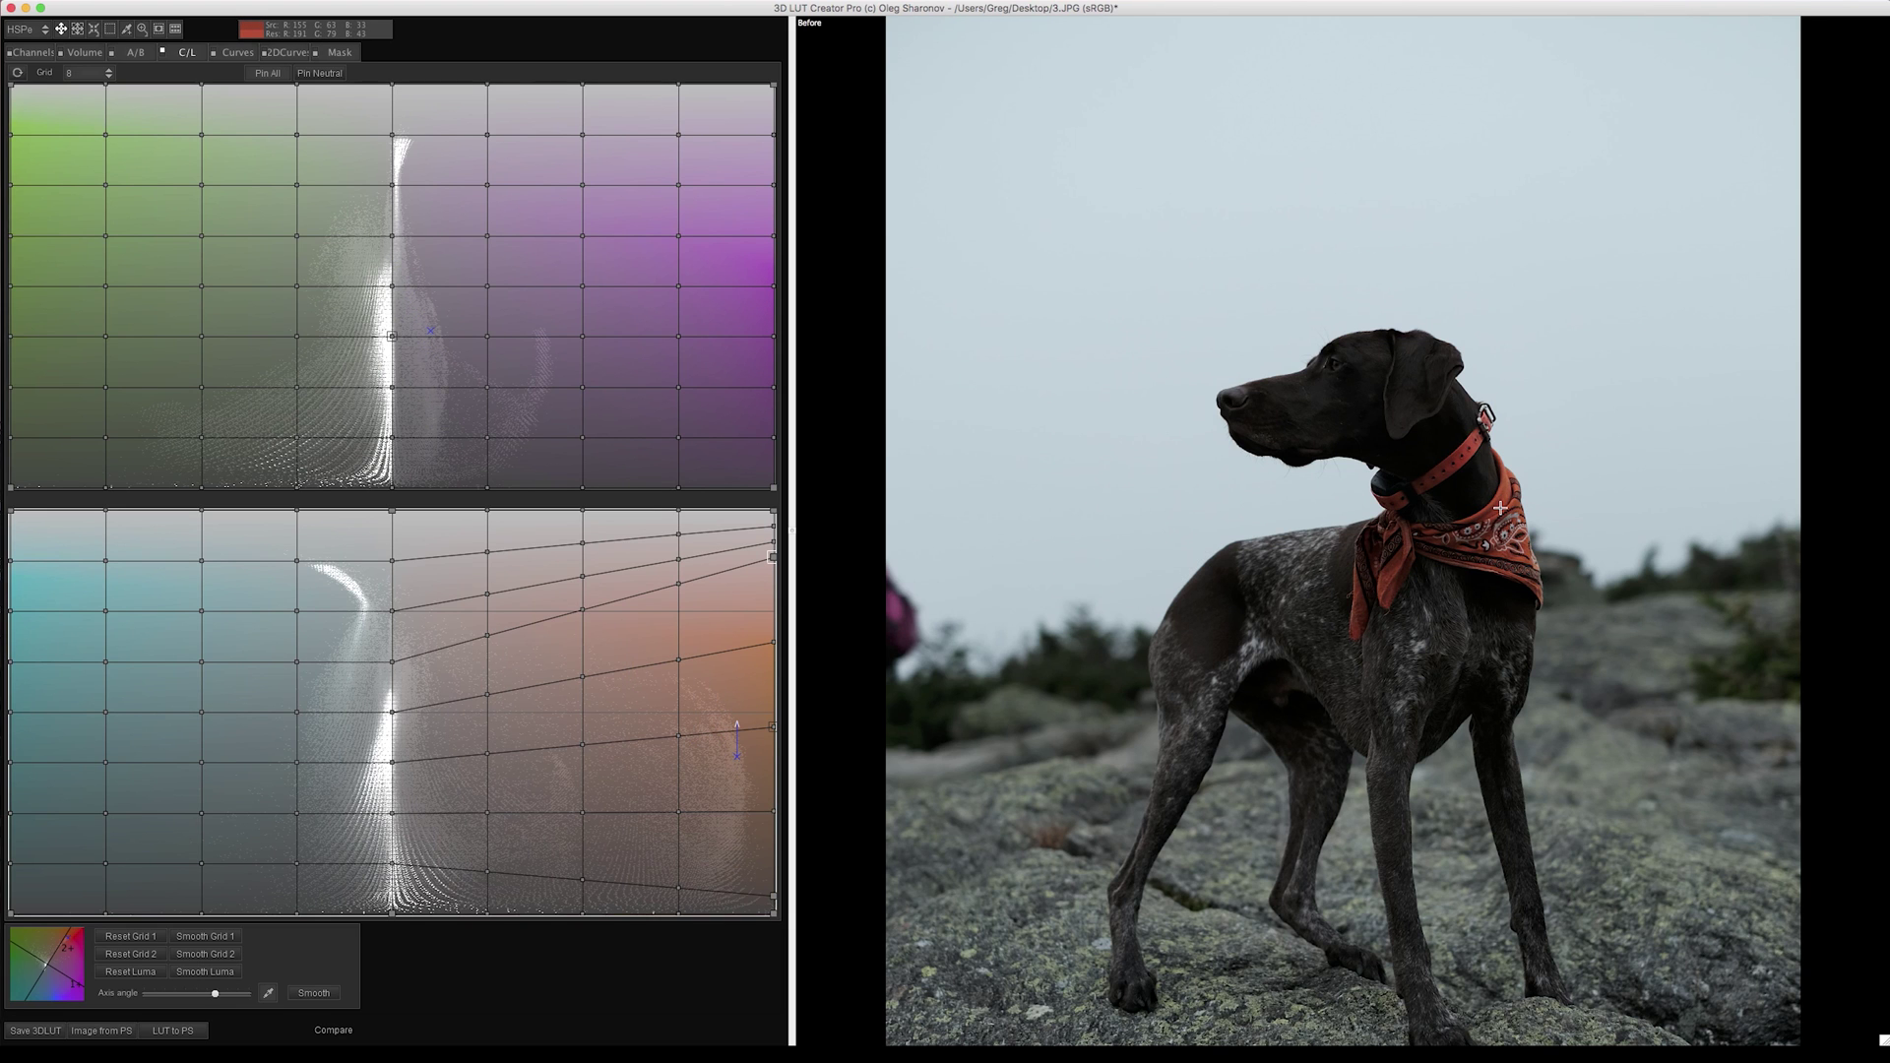
left_click(1499, 508)
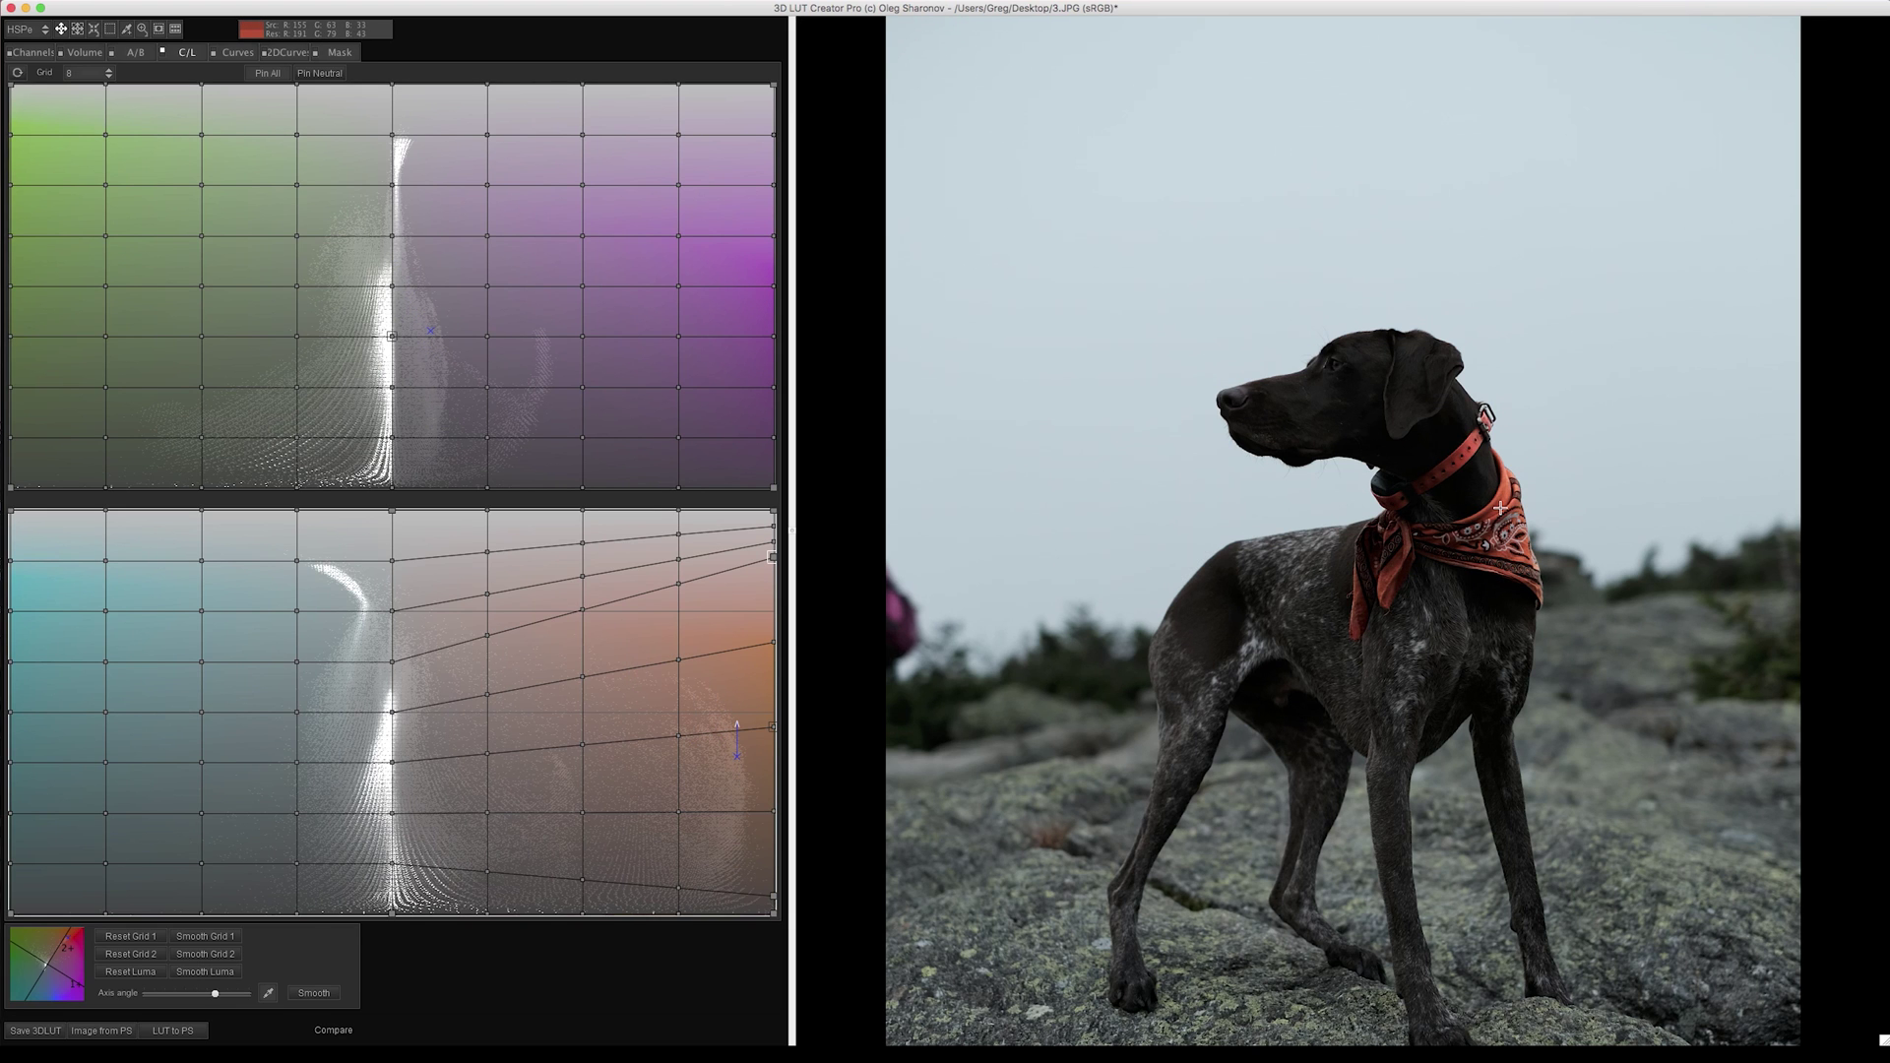
left_click(1499, 508)
left_click(1501, 510)
left_click(1500, 510)
left_click(1501, 510)
Step: Try the C/L axis angle at its maximum and undo the change
left_click_drag(213, 996, 268, 1013)
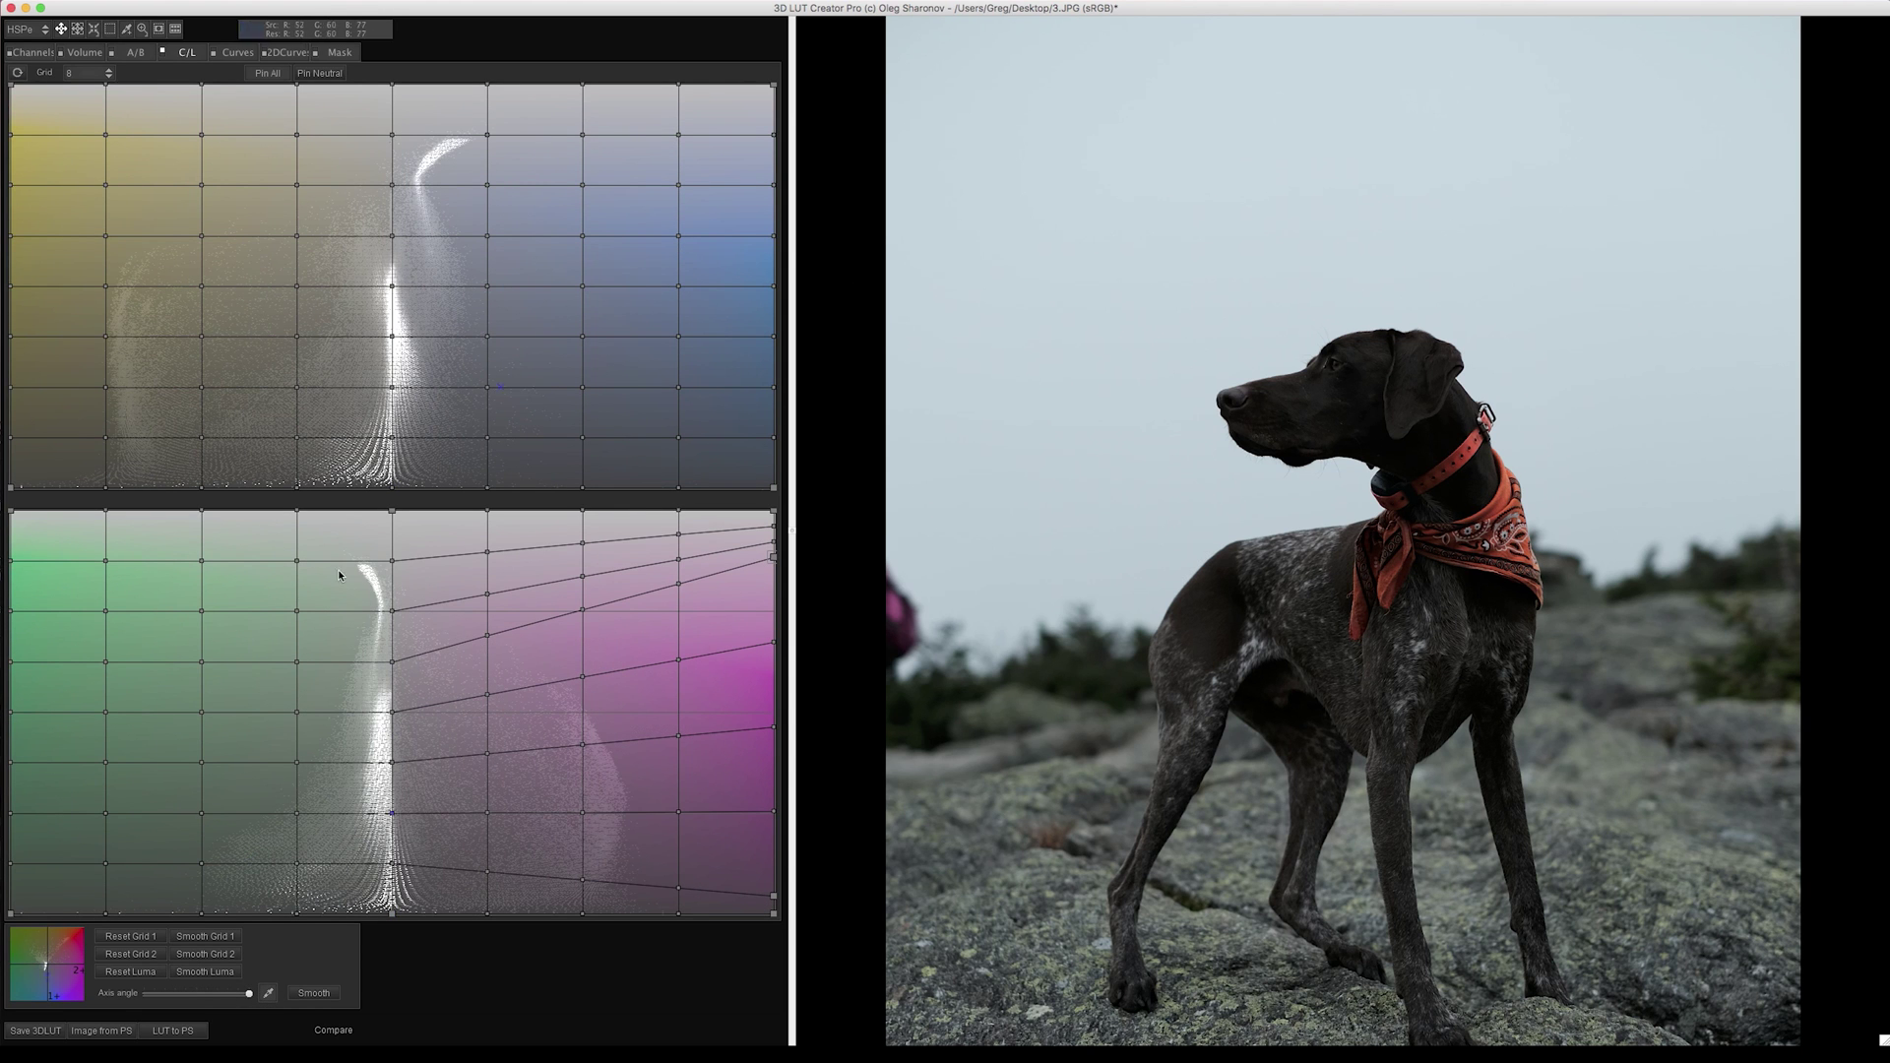
key("super+z")
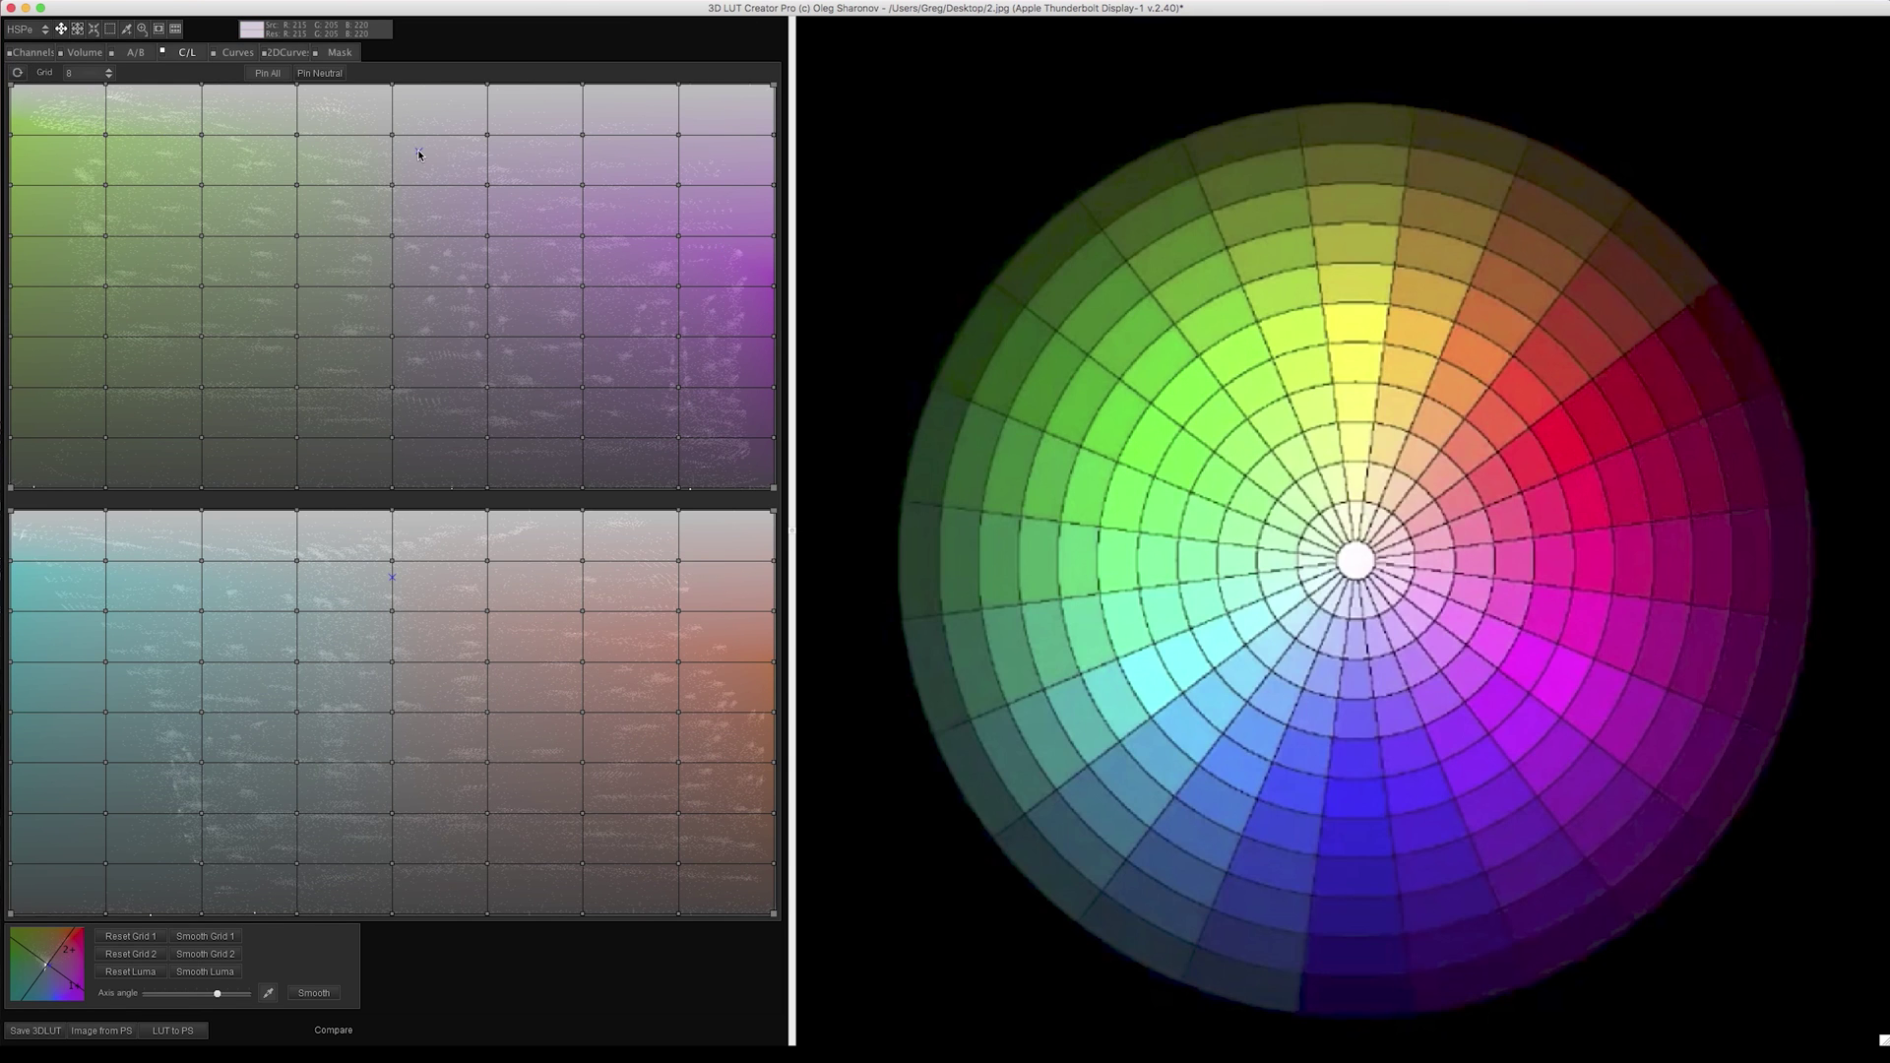
Step: Pin the white and black ends of the neutral axis in both C/L grids for the color wheel image
left_click(392, 86)
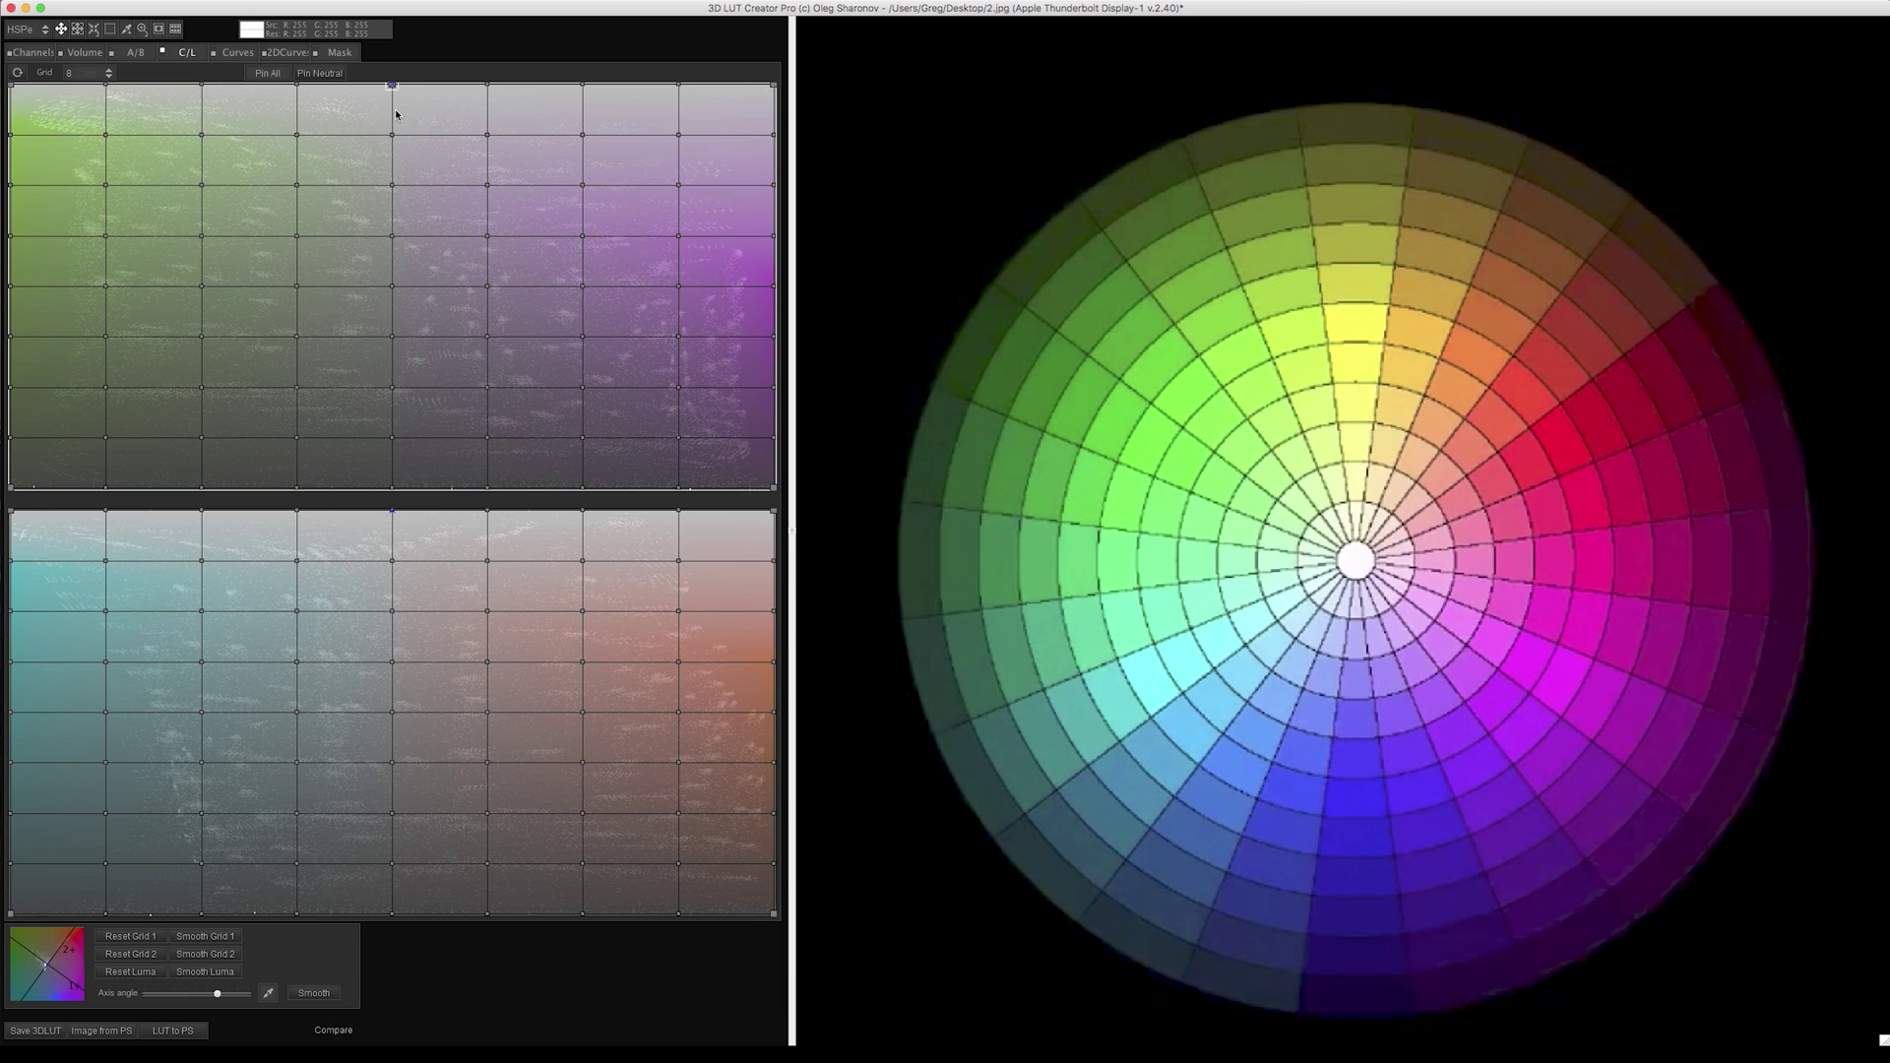
left_click(393, 511)
left_click(391, 916)
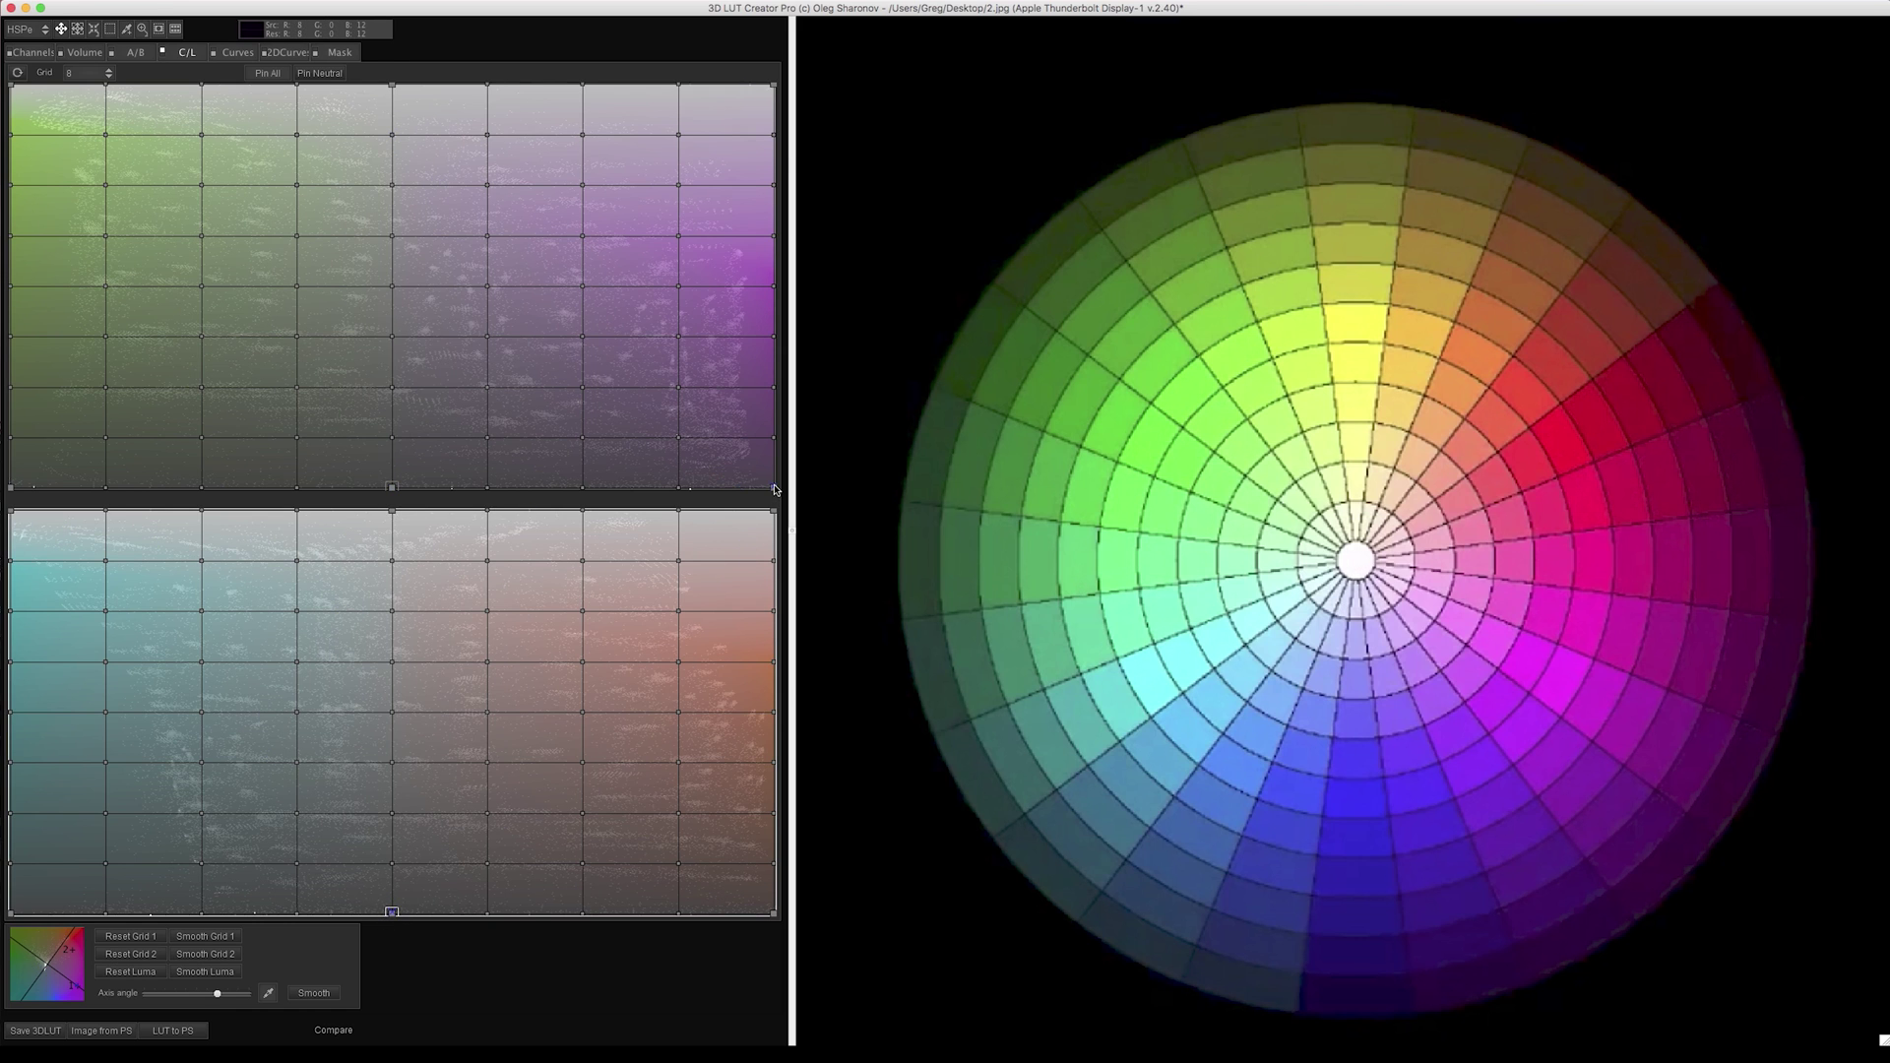
Step: Collapse the first C/L grid's purple and green edges onto the neutral axis to reduce the wheel to teal and orange
left_click_drag(774, 489, 392, 491)
left_click_drag(772, 85, 392, 69)
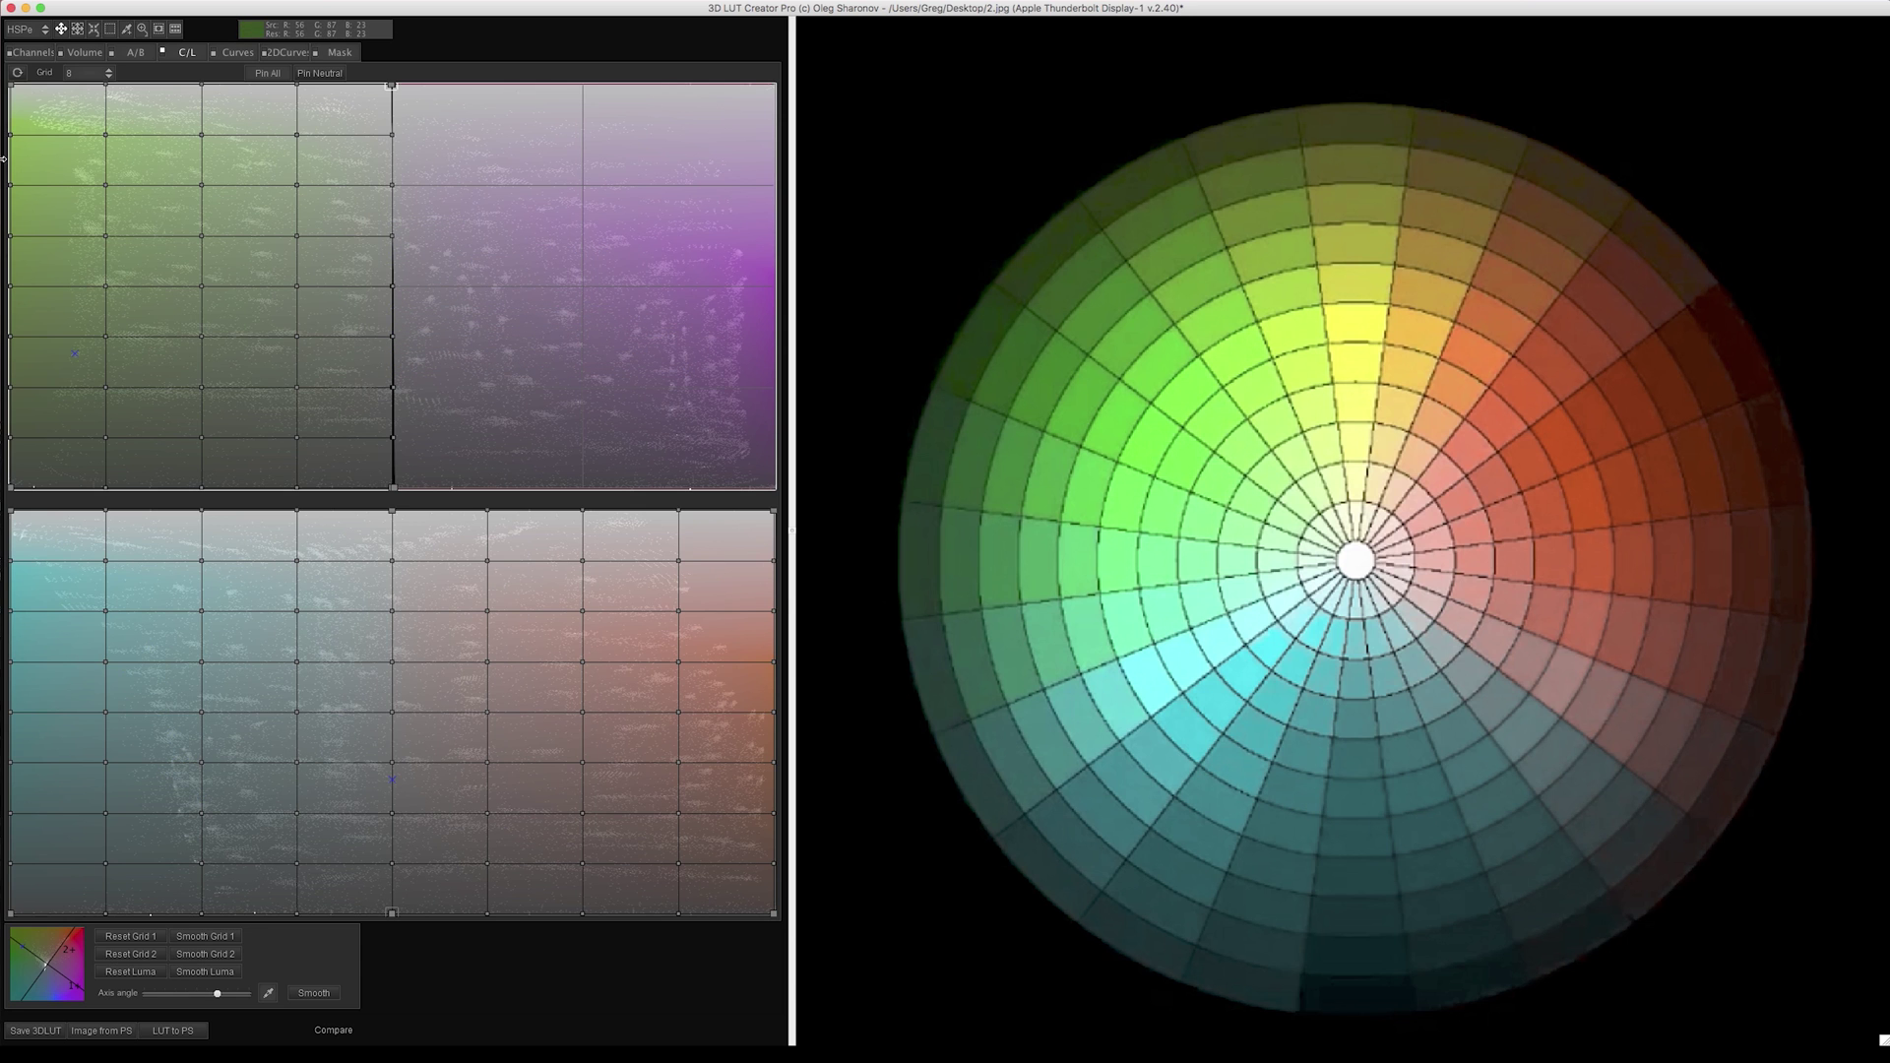
left_click_drag(7, 87, 391, 76)
left_click_drag(10, 486, 397, 511)
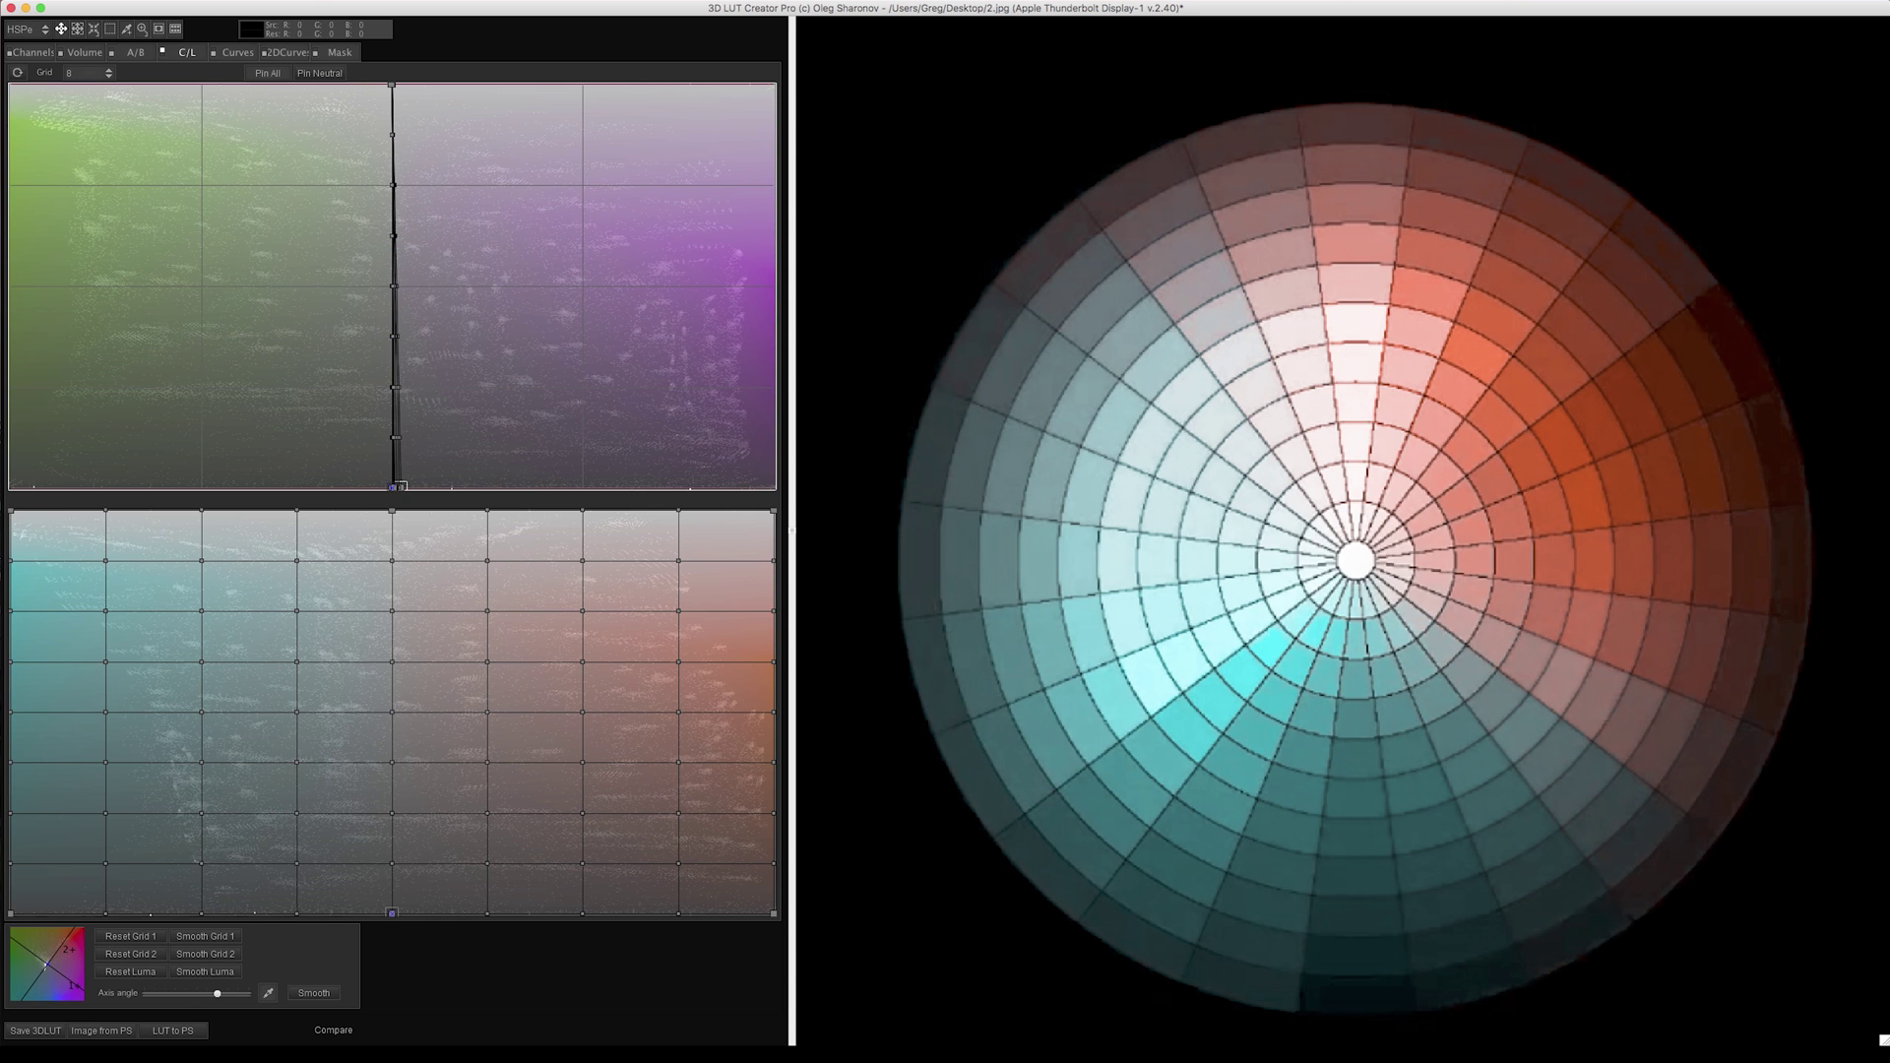
Step: Open the portrait 4.jpg with the teal and orange adjustment applied, and reset the C/L grids
left_click_drag(1889, 492, 1181, 428)
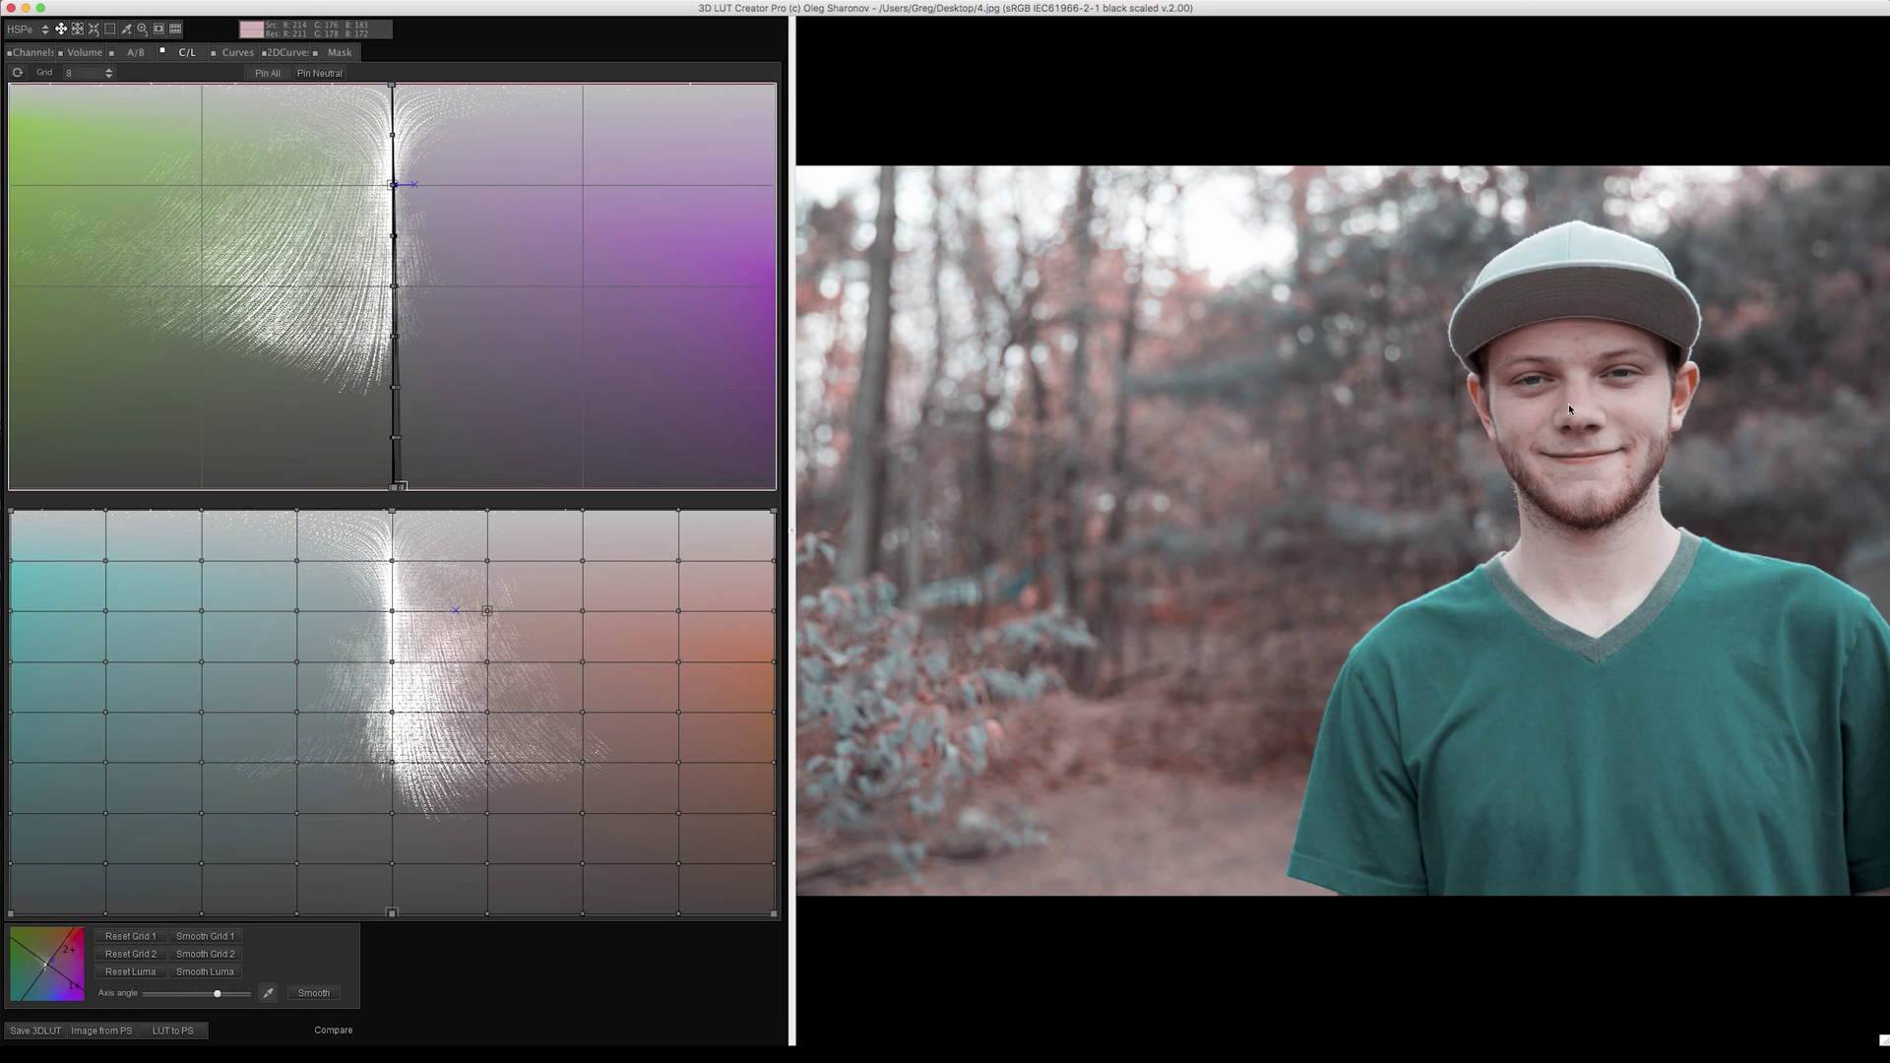
left_click(19, 74)
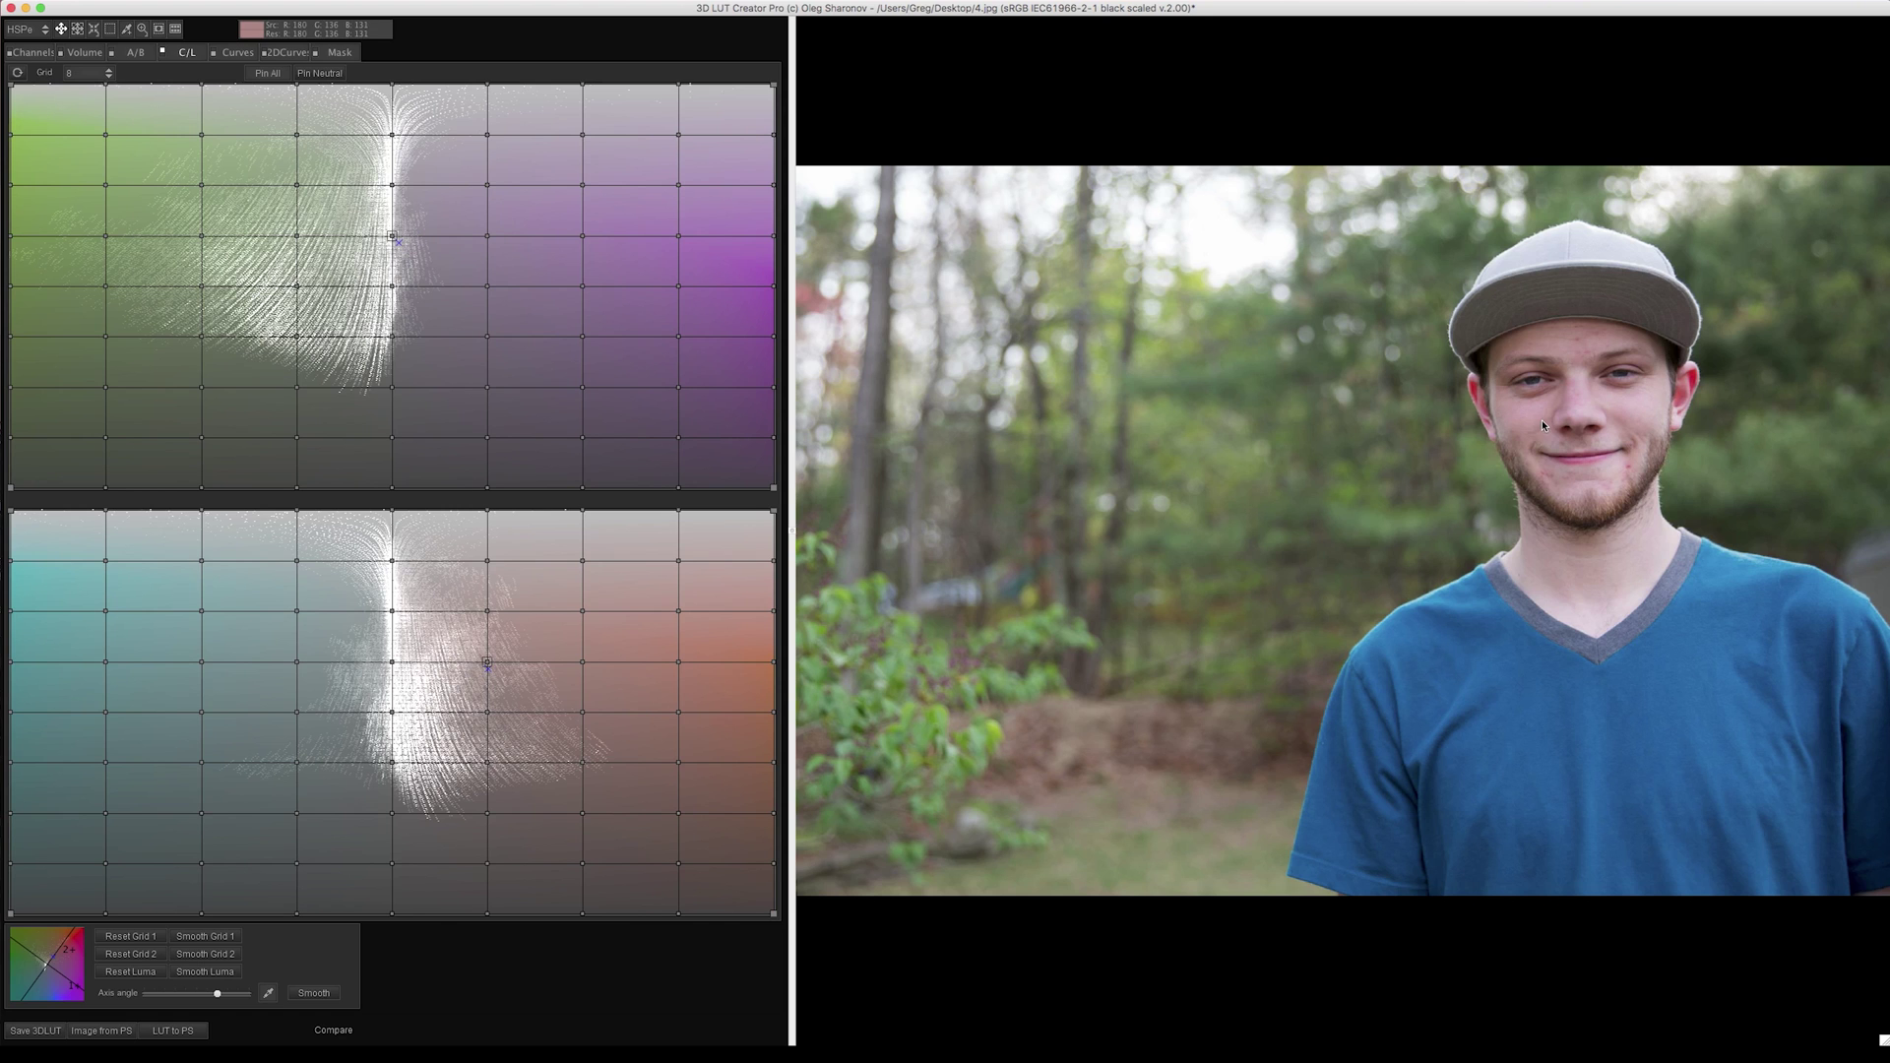
Step: Pin the portrait's neutral and skin-tone points in both C/L grids
left_click(488, 610)
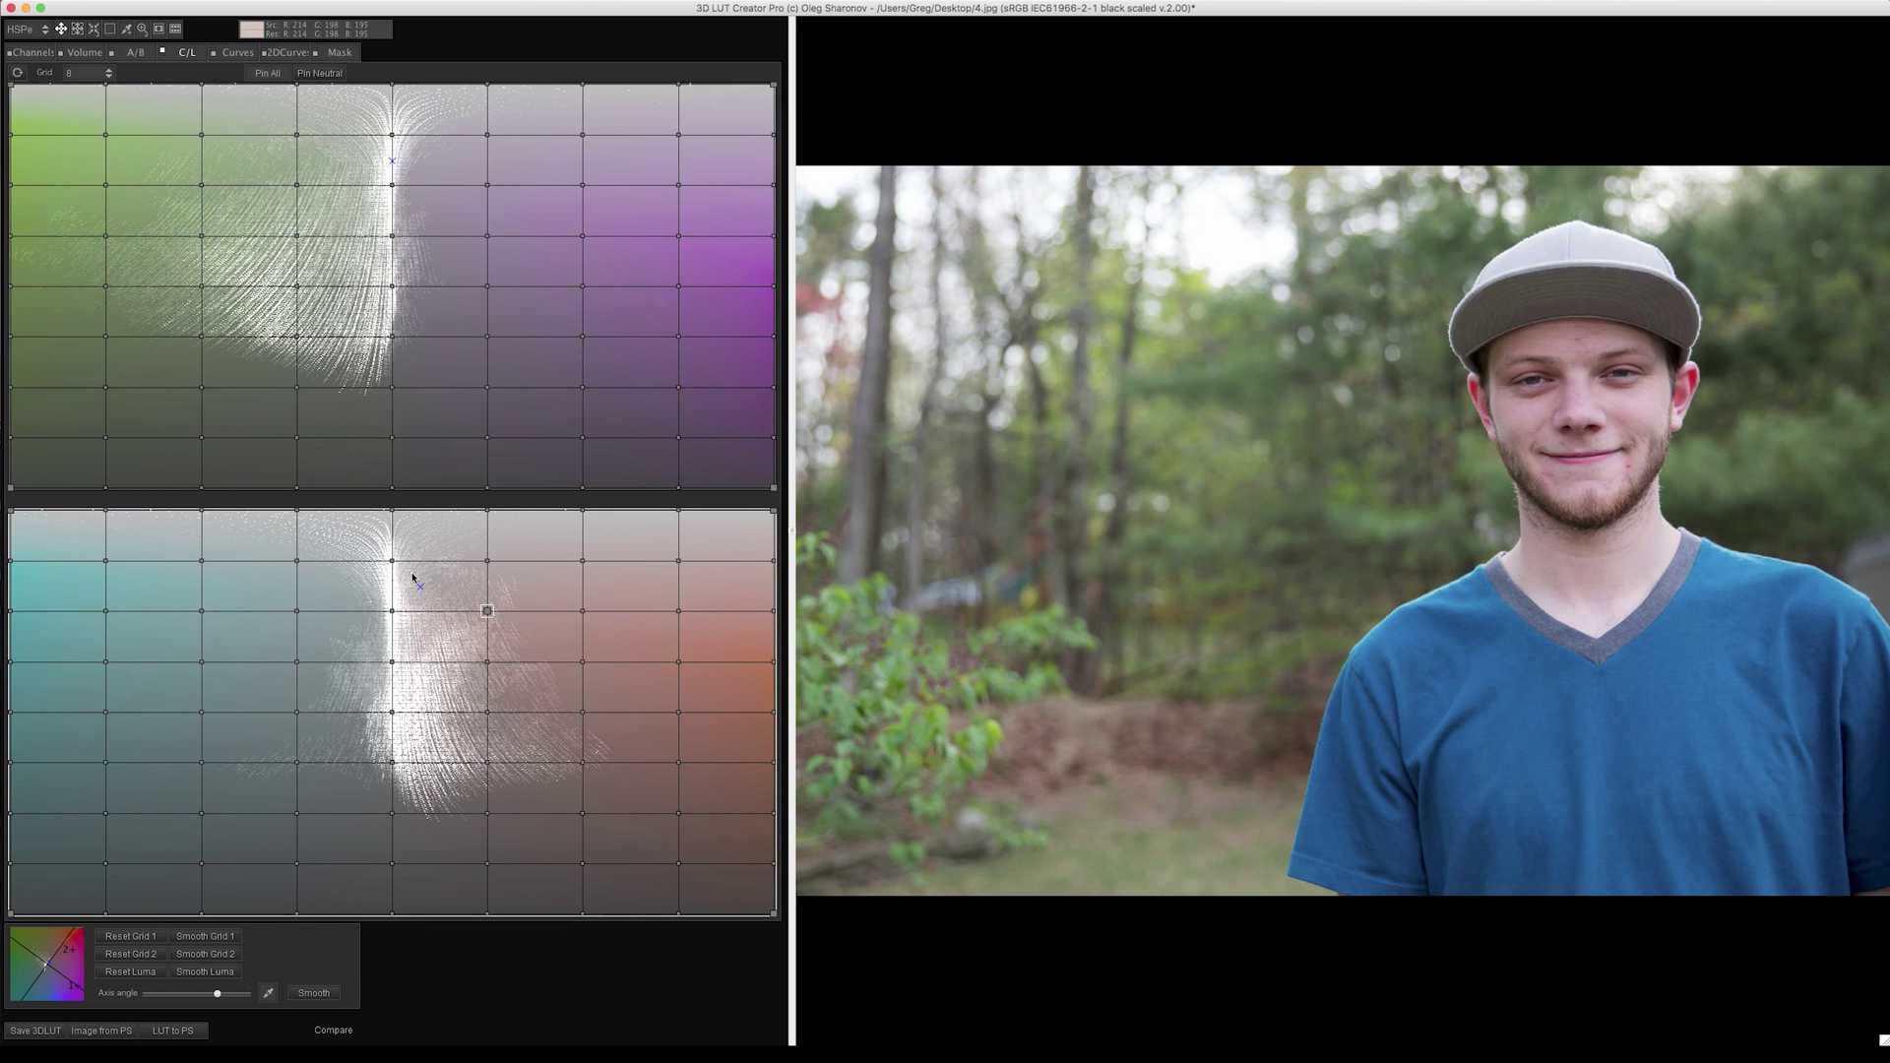
left_click(392, 561, "shift")
left_click(393, 186)
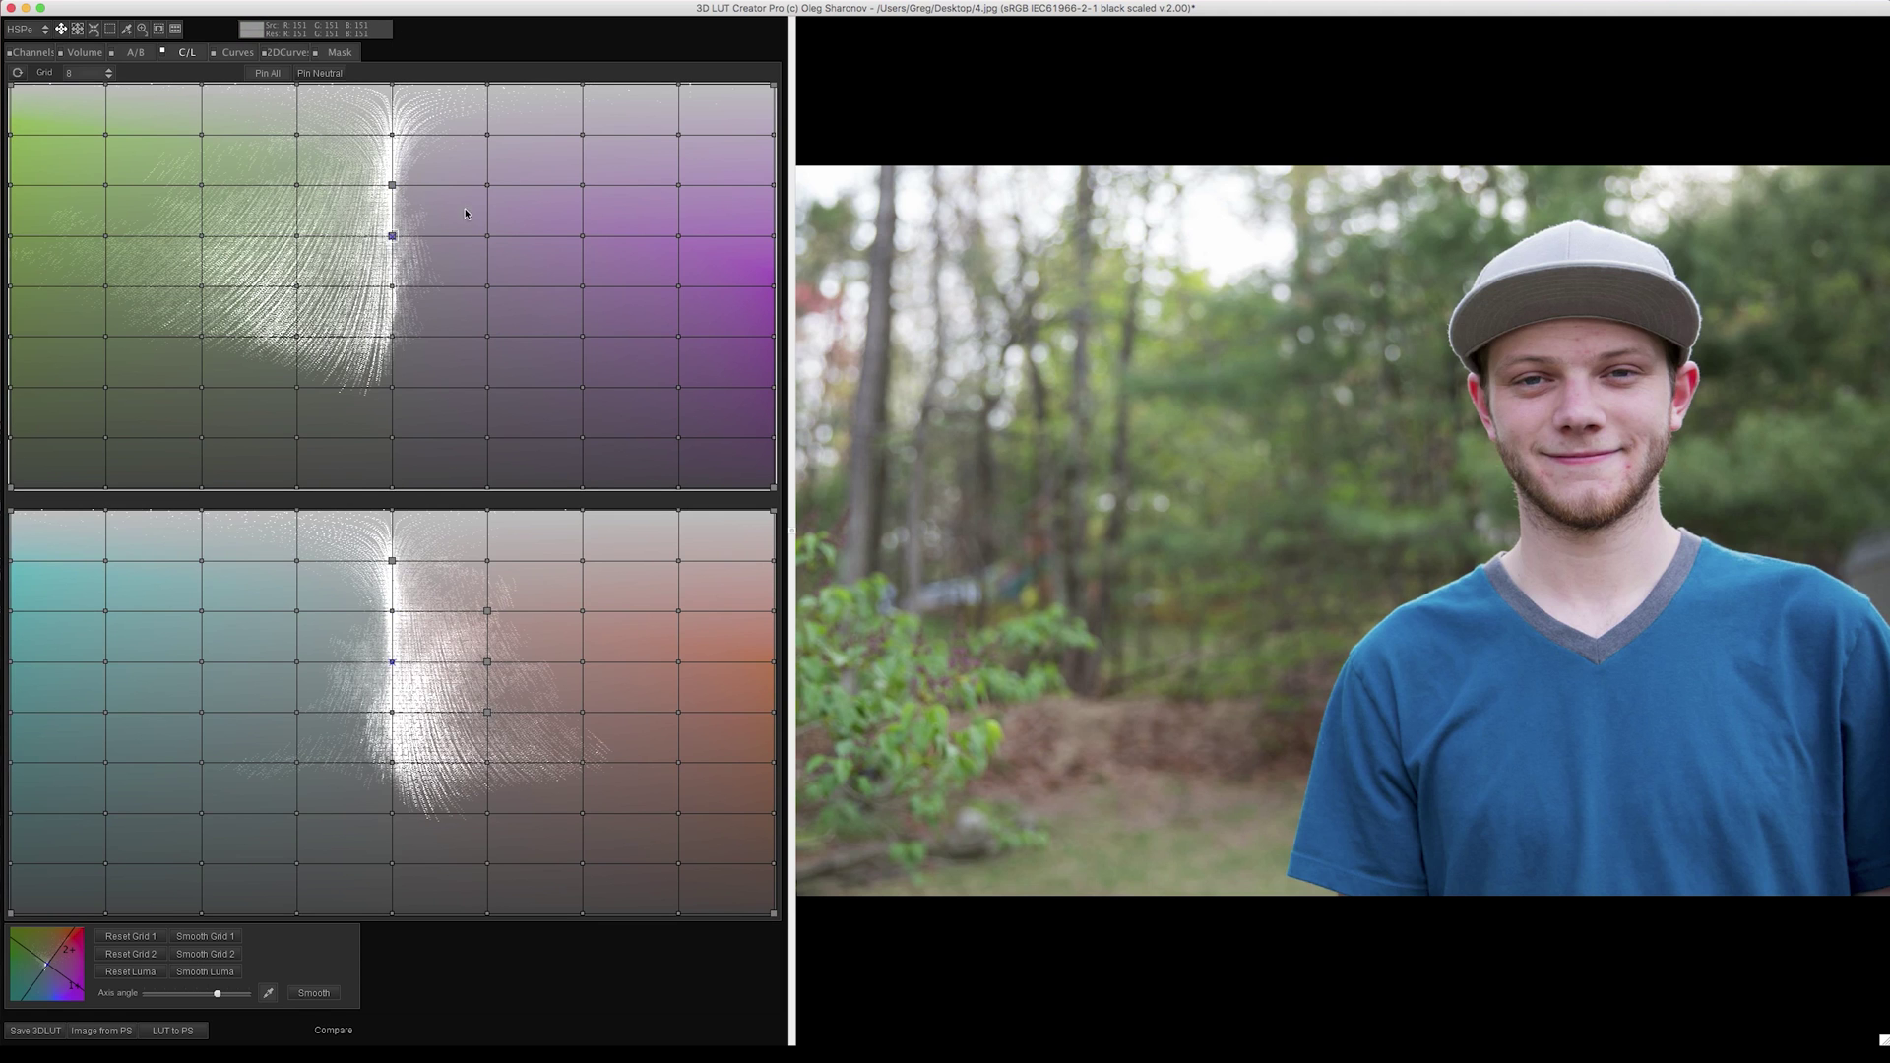
left_click(487, 184)
left_click(487, 285)
Step: Collapse the first C/L grid's purple and green corners toward the neutral axis, around the pinned skin tones
left_click_drag(776, 489, 391, 496)
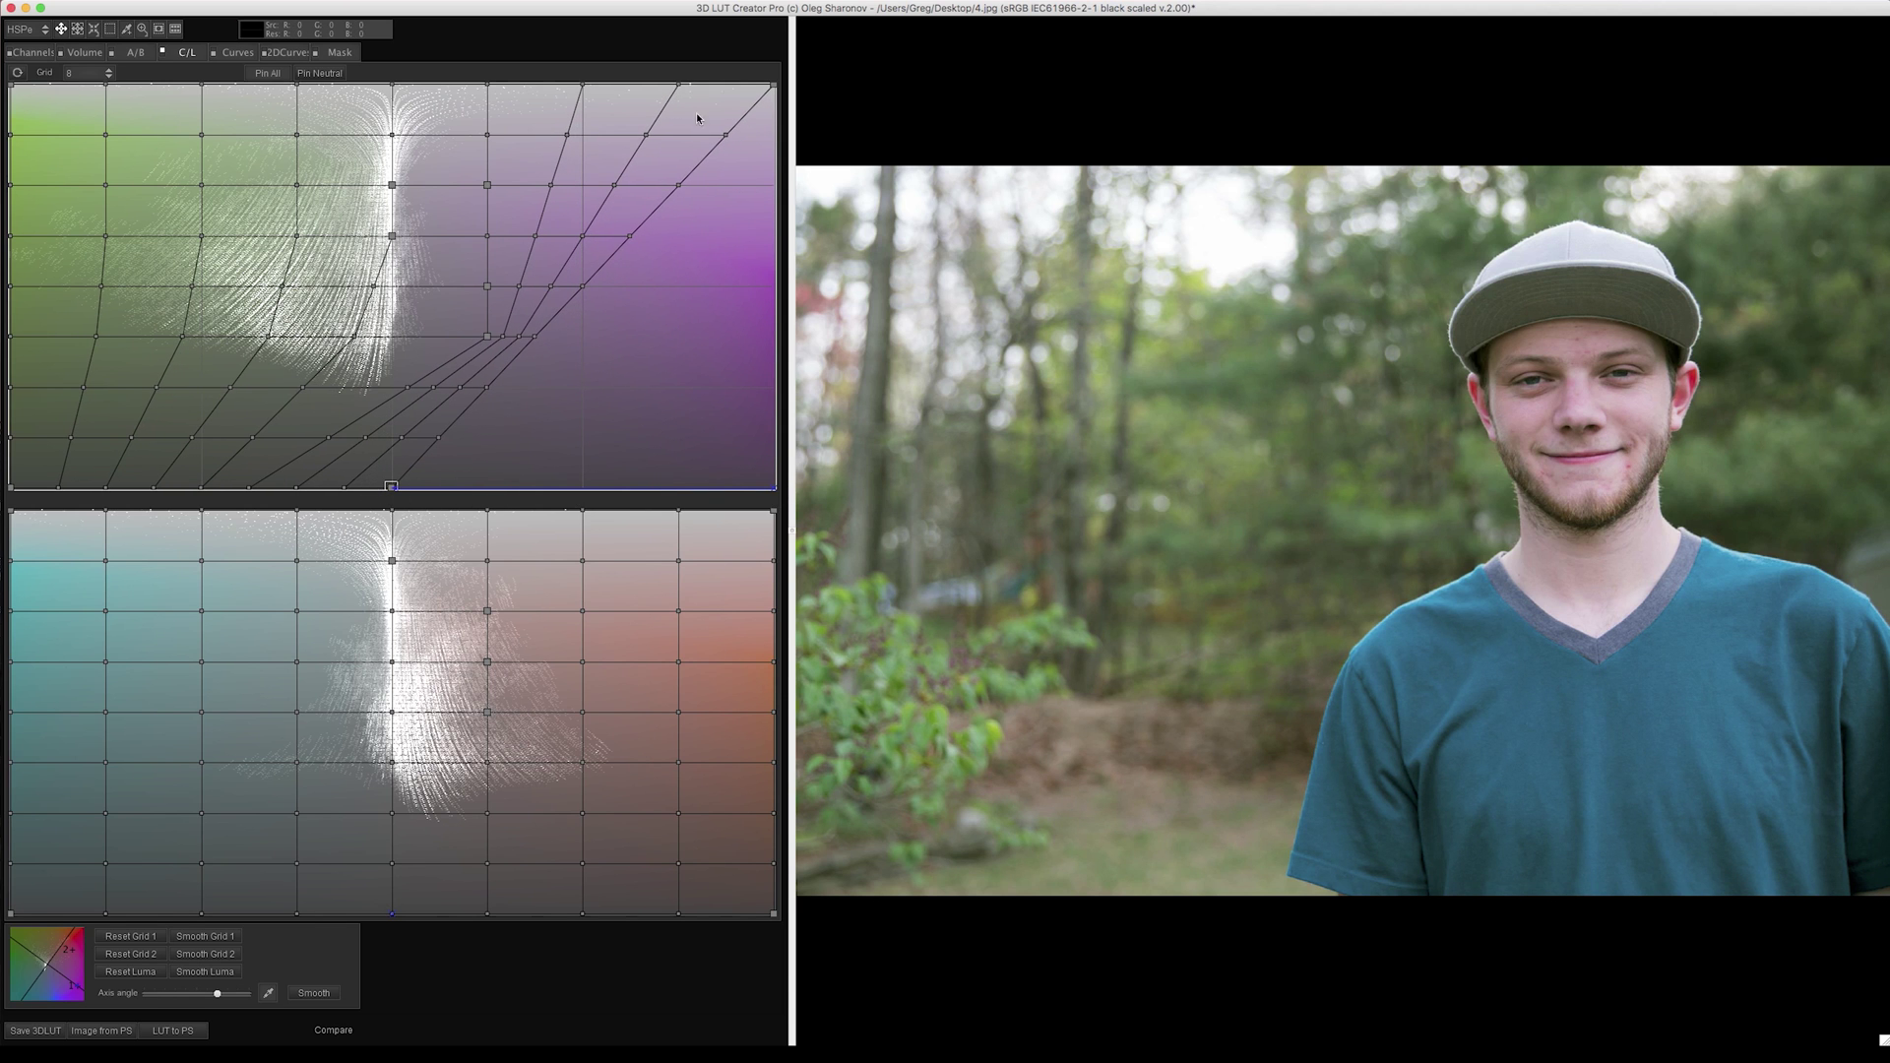
left_click_drag(774, 86, 390, 55)
left_click_drag(91, 79, 392, 55)
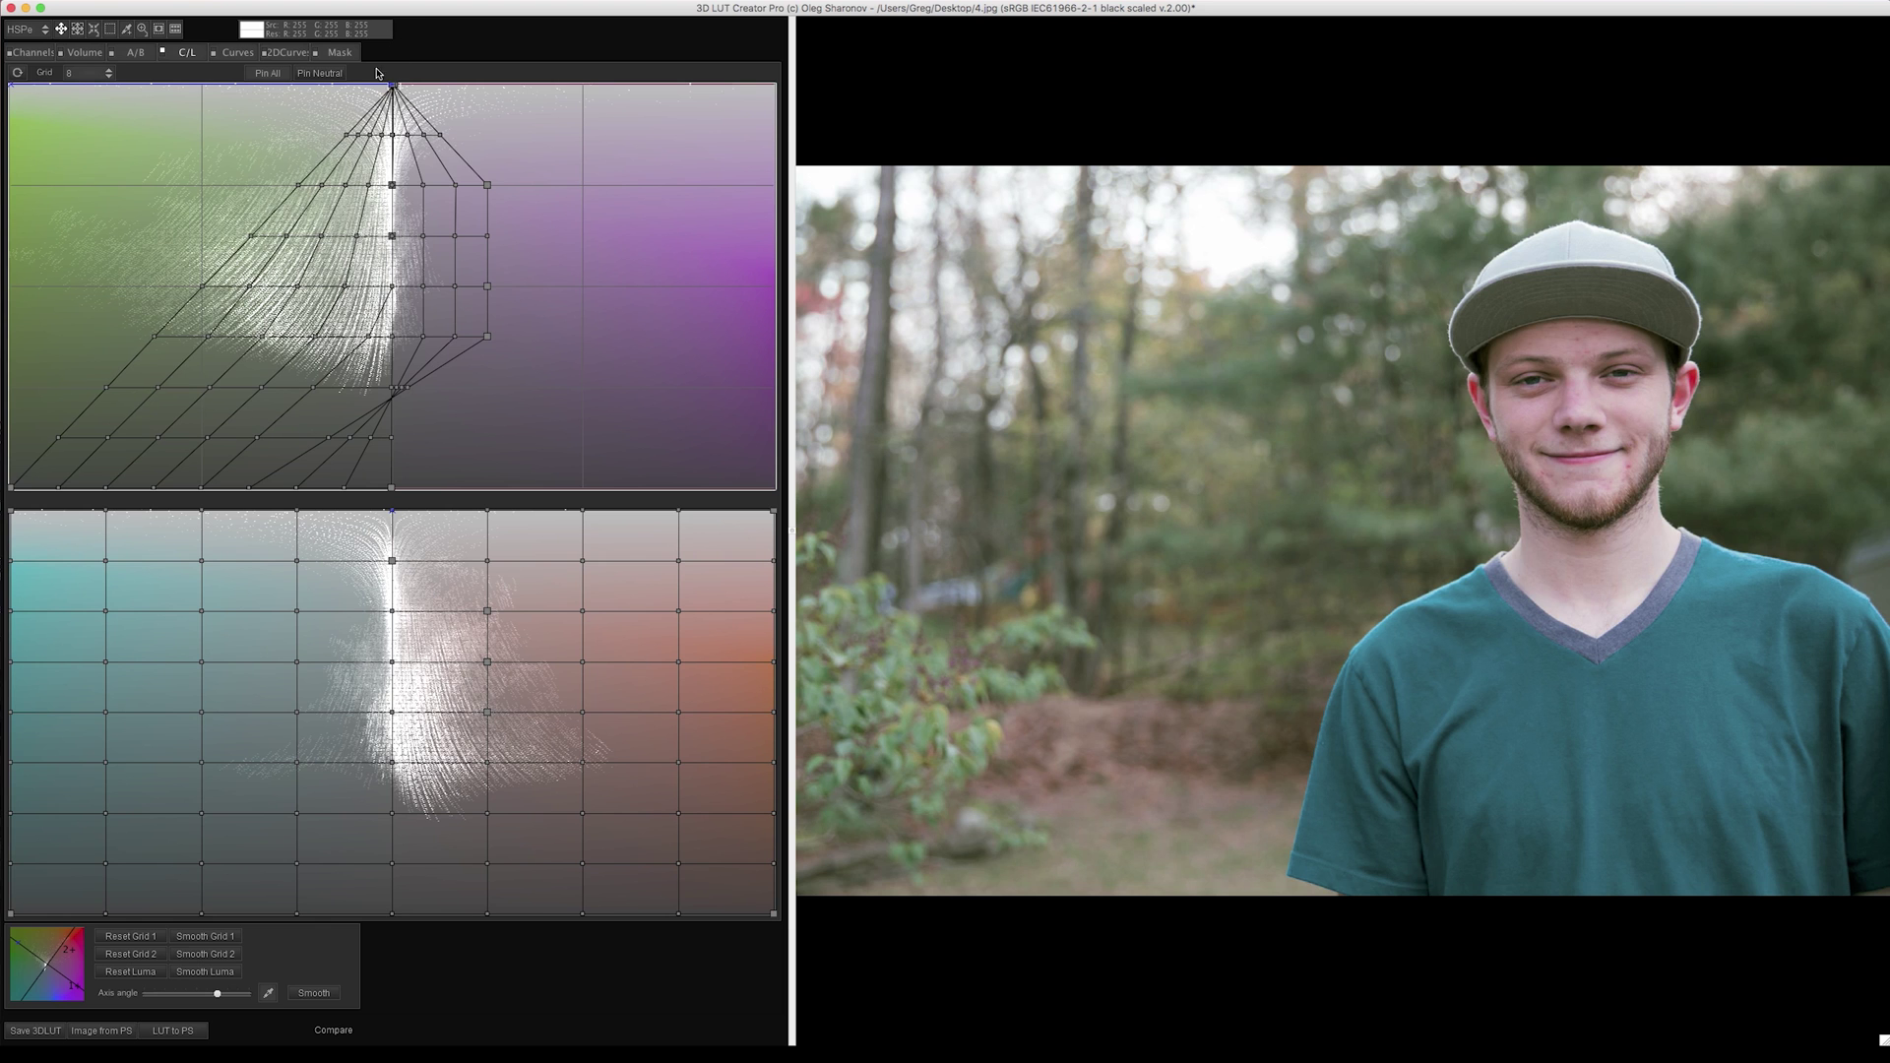
left_click_drag(12, 487, 366, 511)
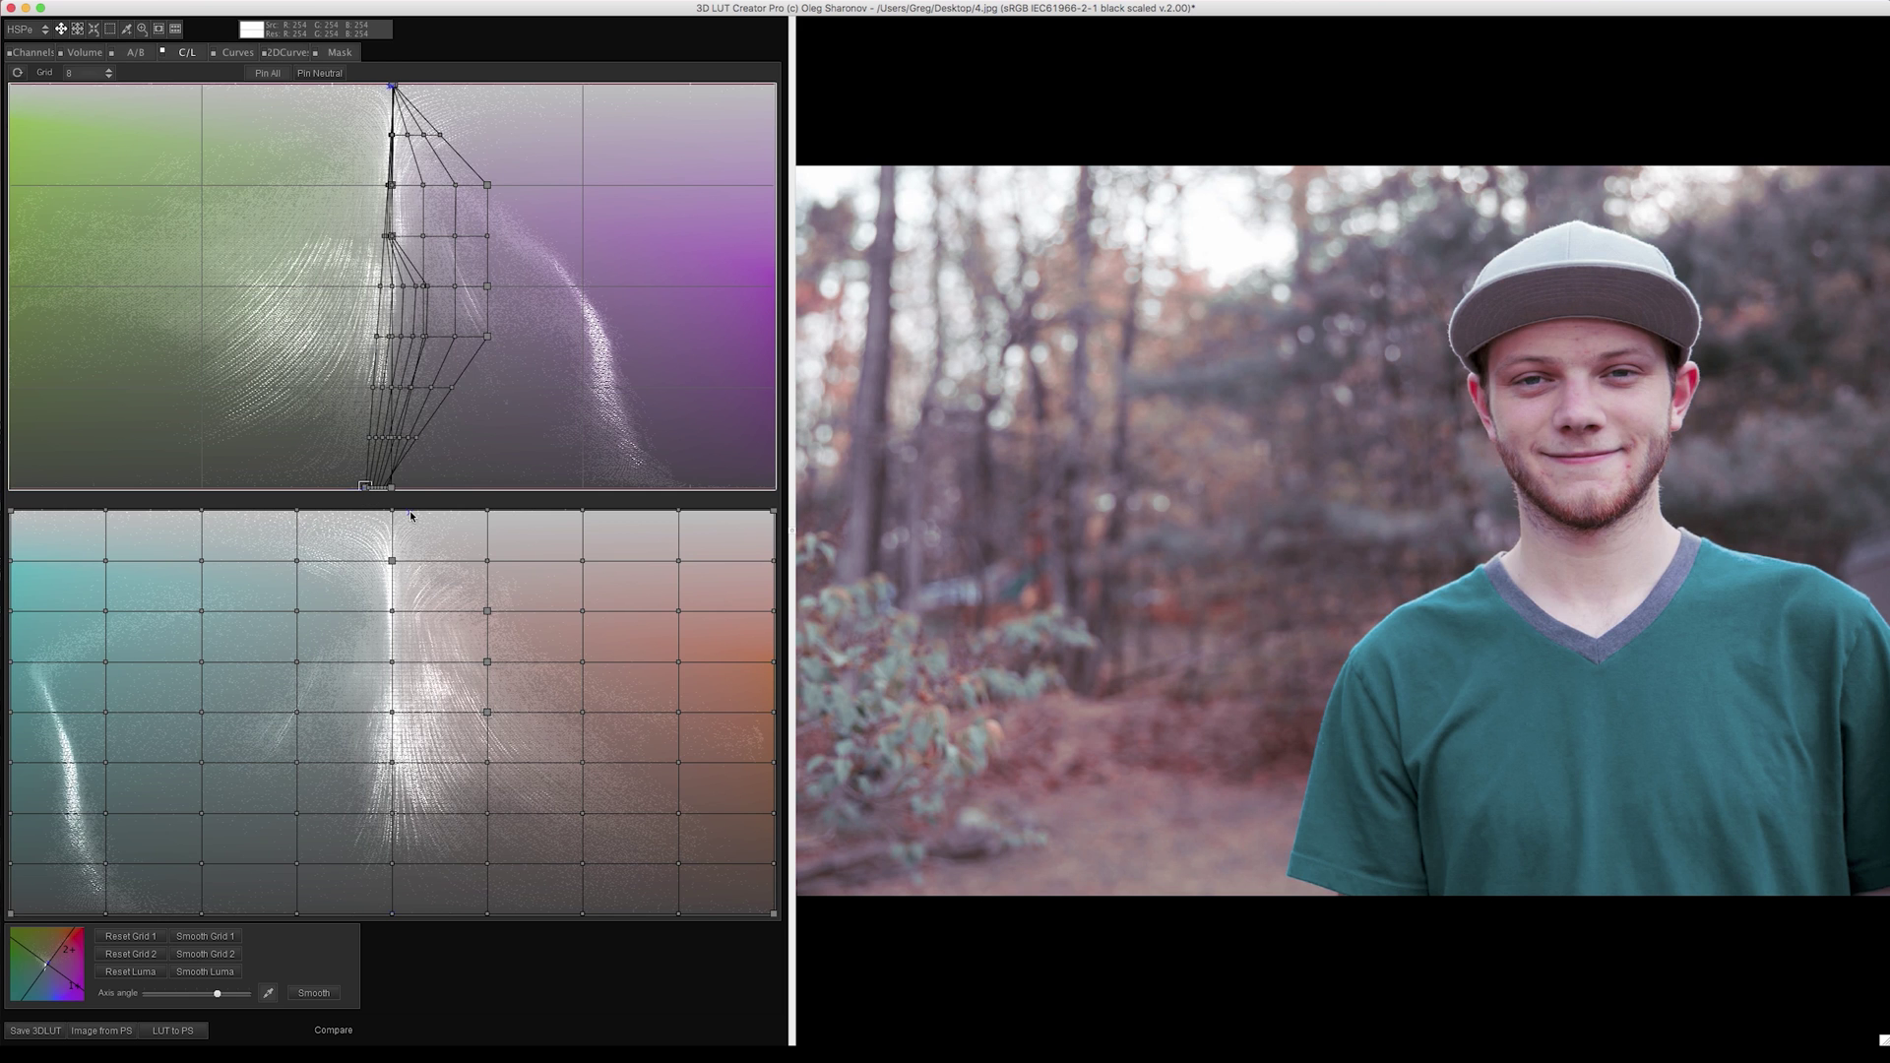
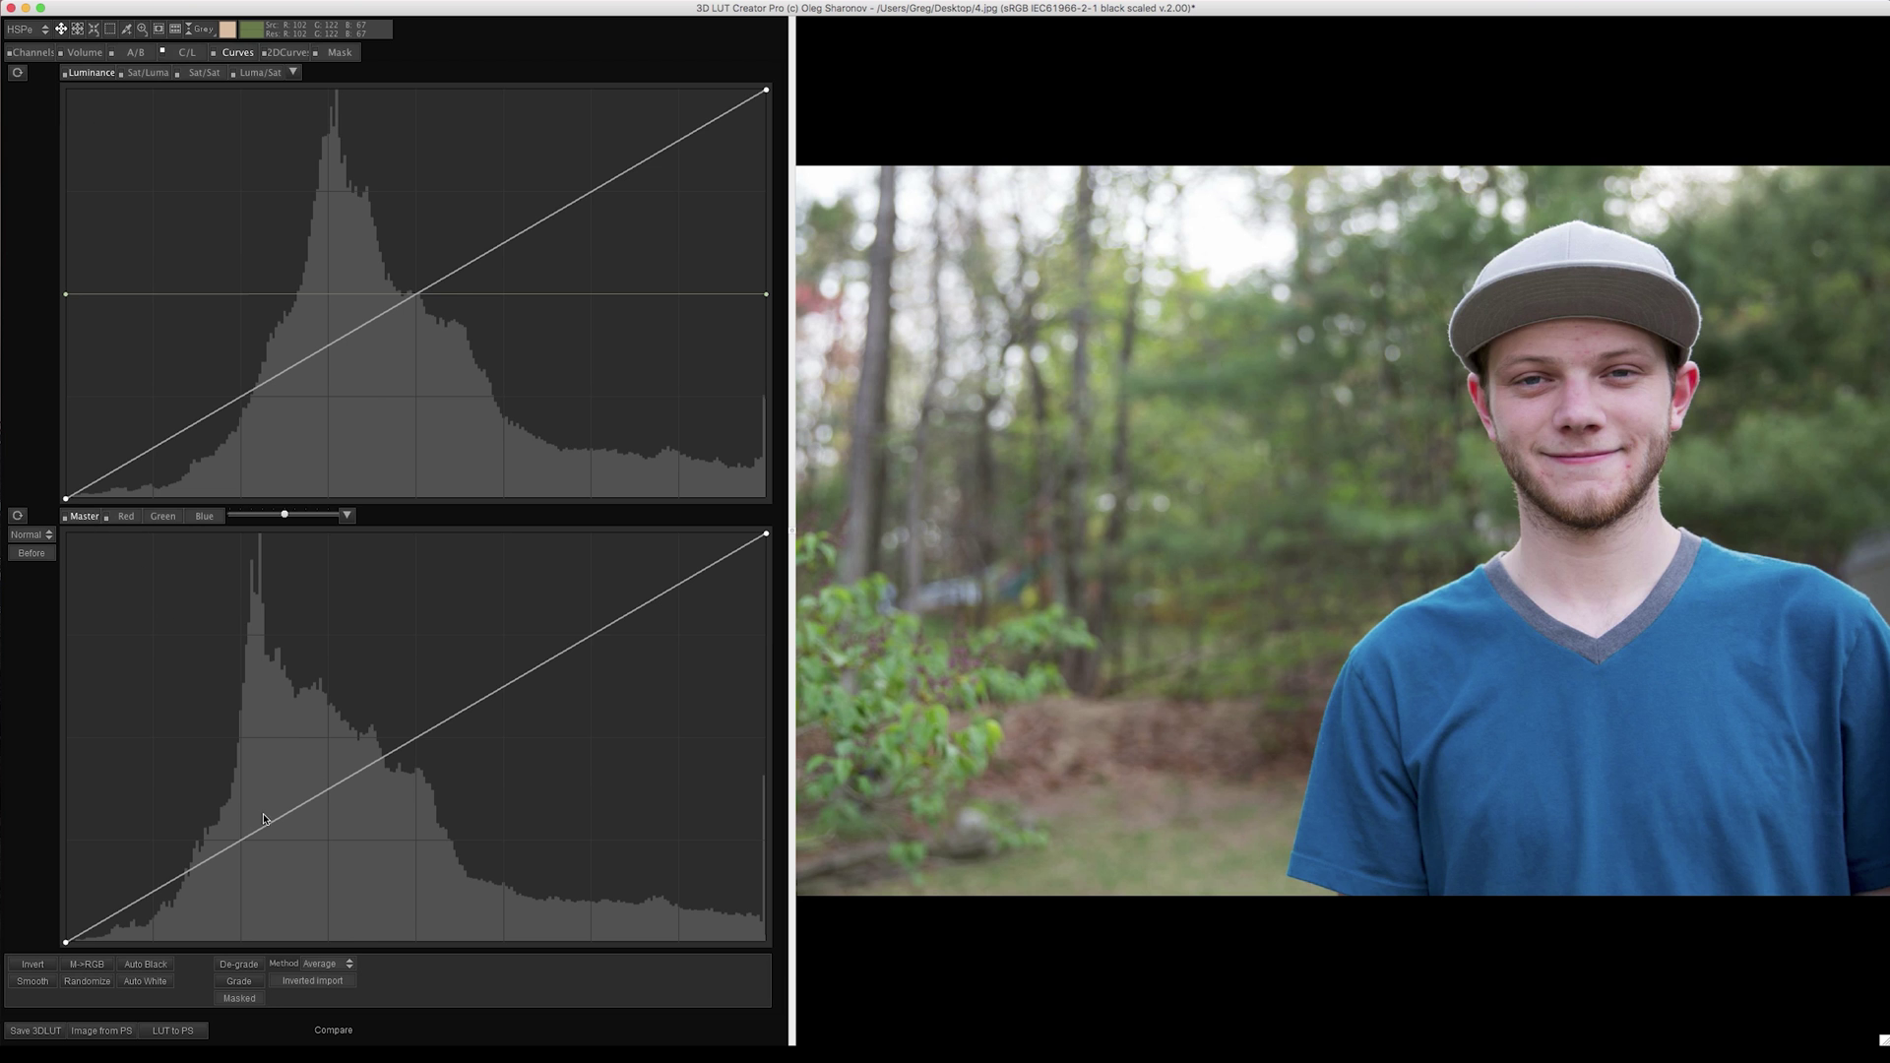
Step: Try an S-shaped contrast boost on the Master curve with a highlight point at 167/194, and reset the curve
left_click(391, 750)
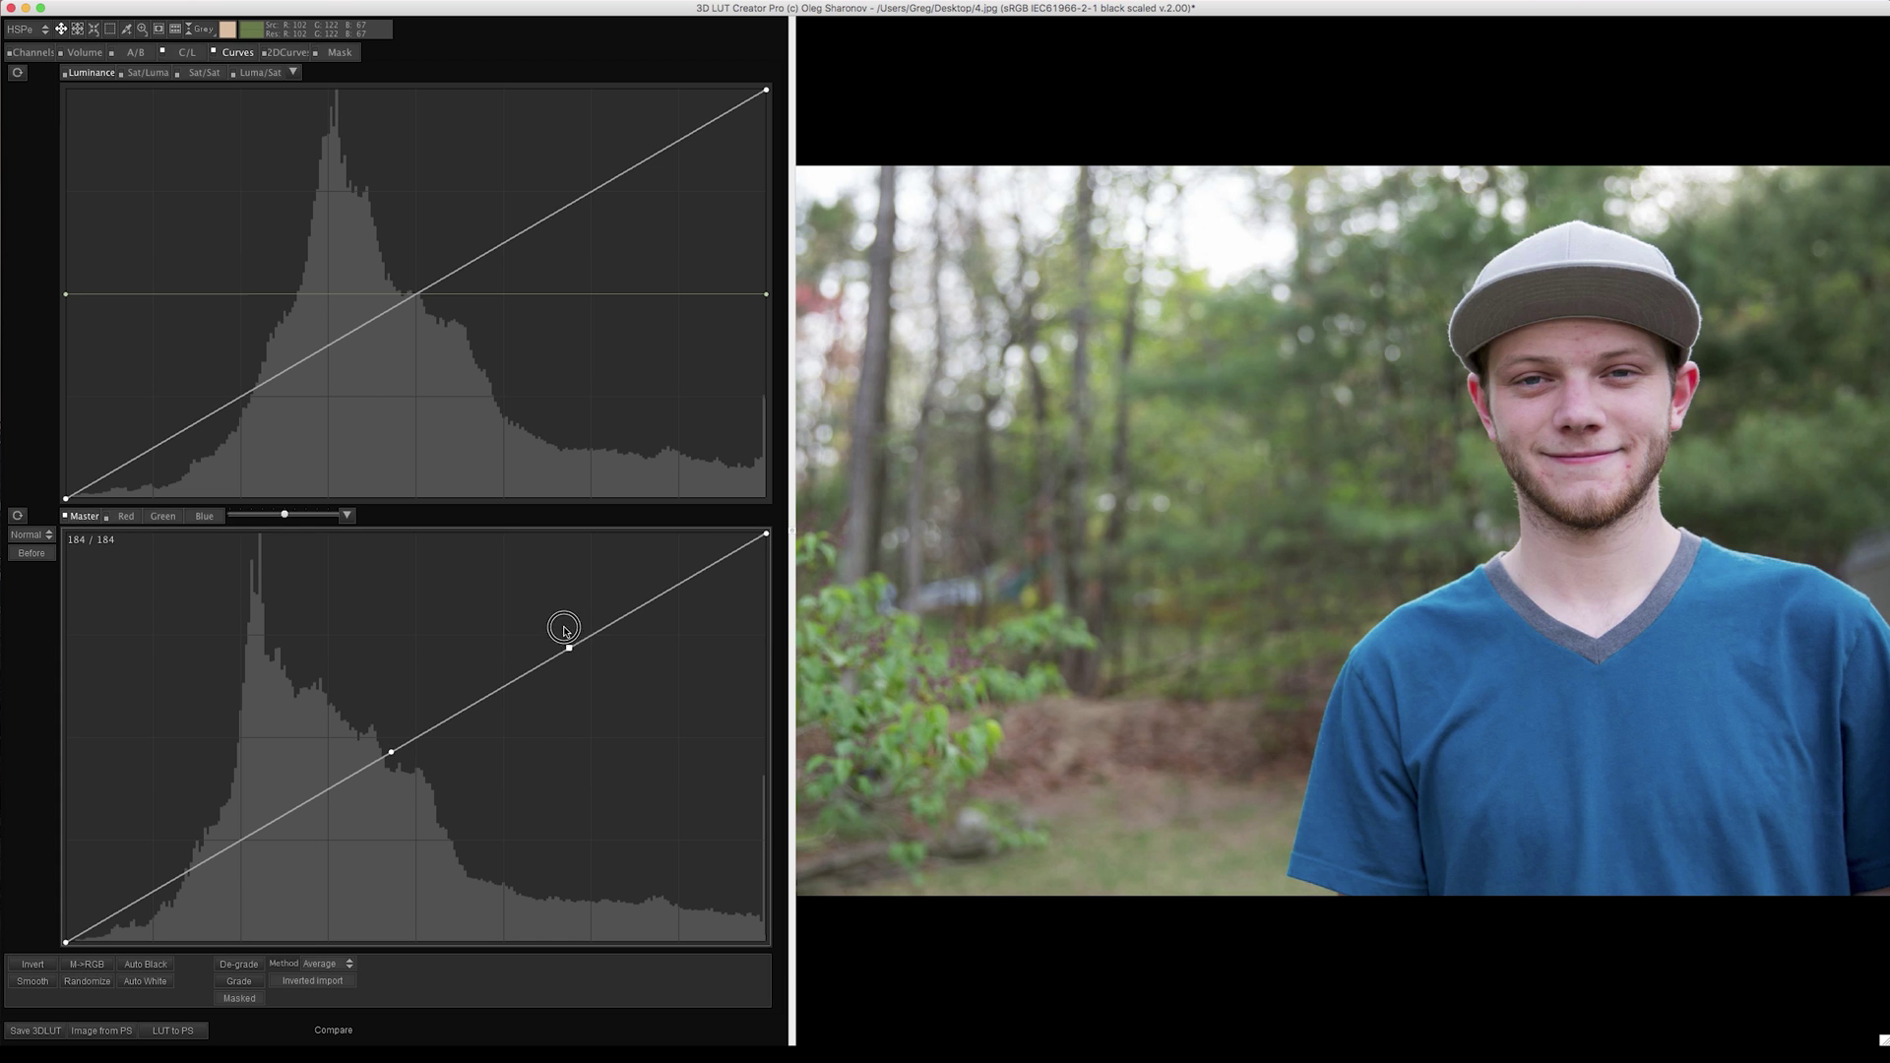
left_click_drag(561, 631, 541, 680)
left_click_drag(258, 830, 272, 859)
left_click_drag(540, 679, 525, 631)
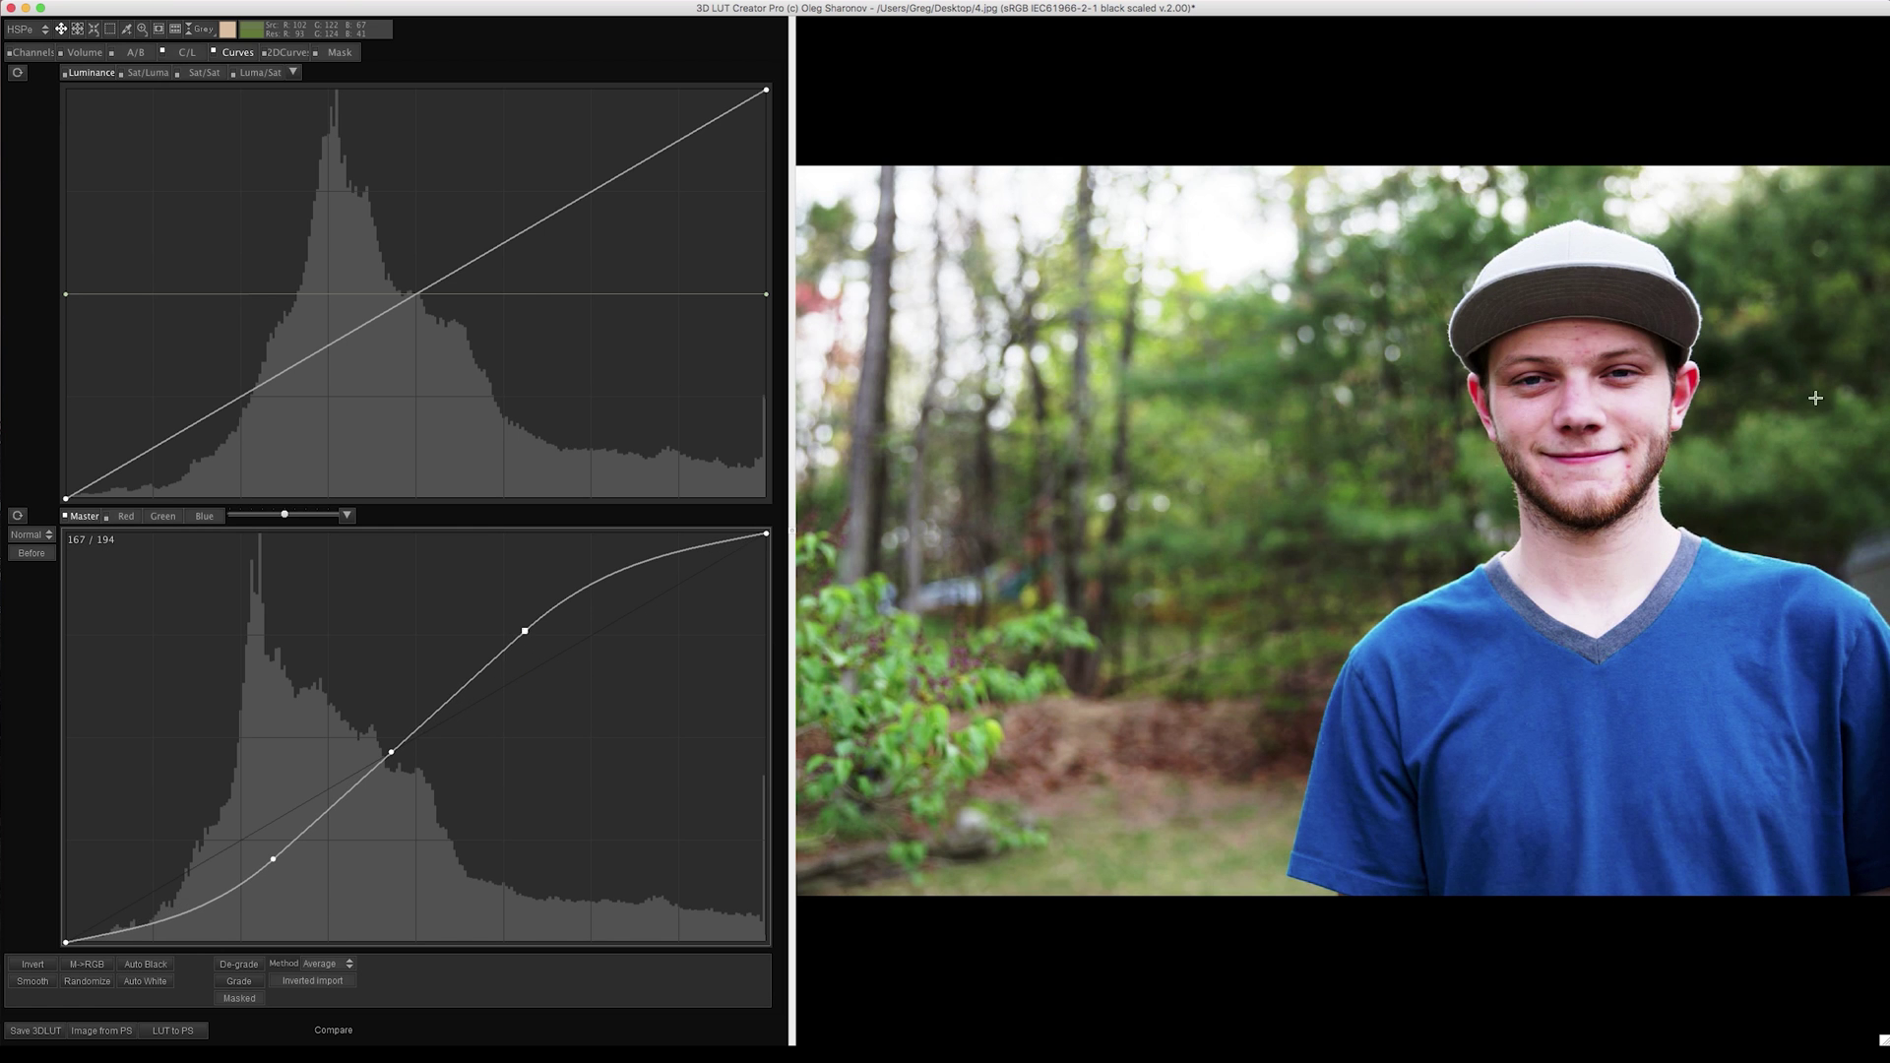
double_click(399, 582)
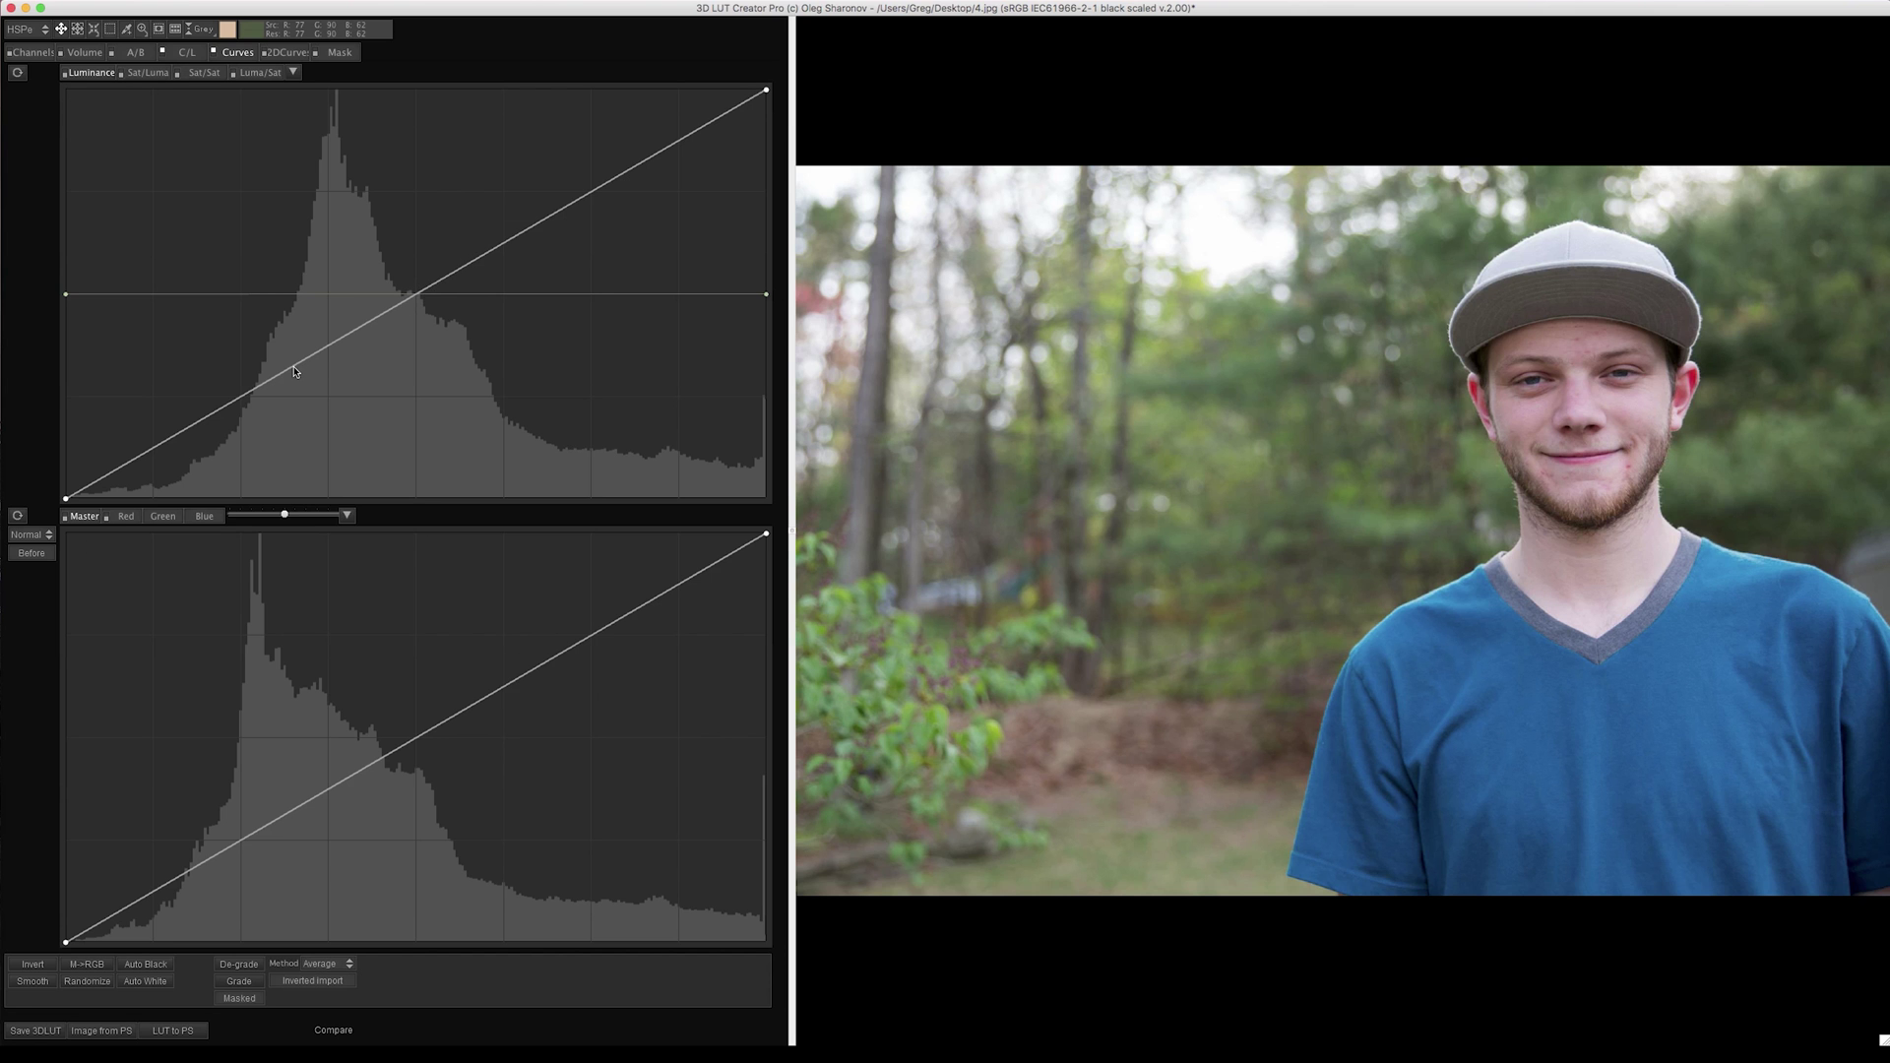
Step: Try darkening the portrait with a Luminance curve point at 91/55, reset it, and darken with a Master curve point at 75/40 instead
left_click_drag(292, 372, 314, 410)
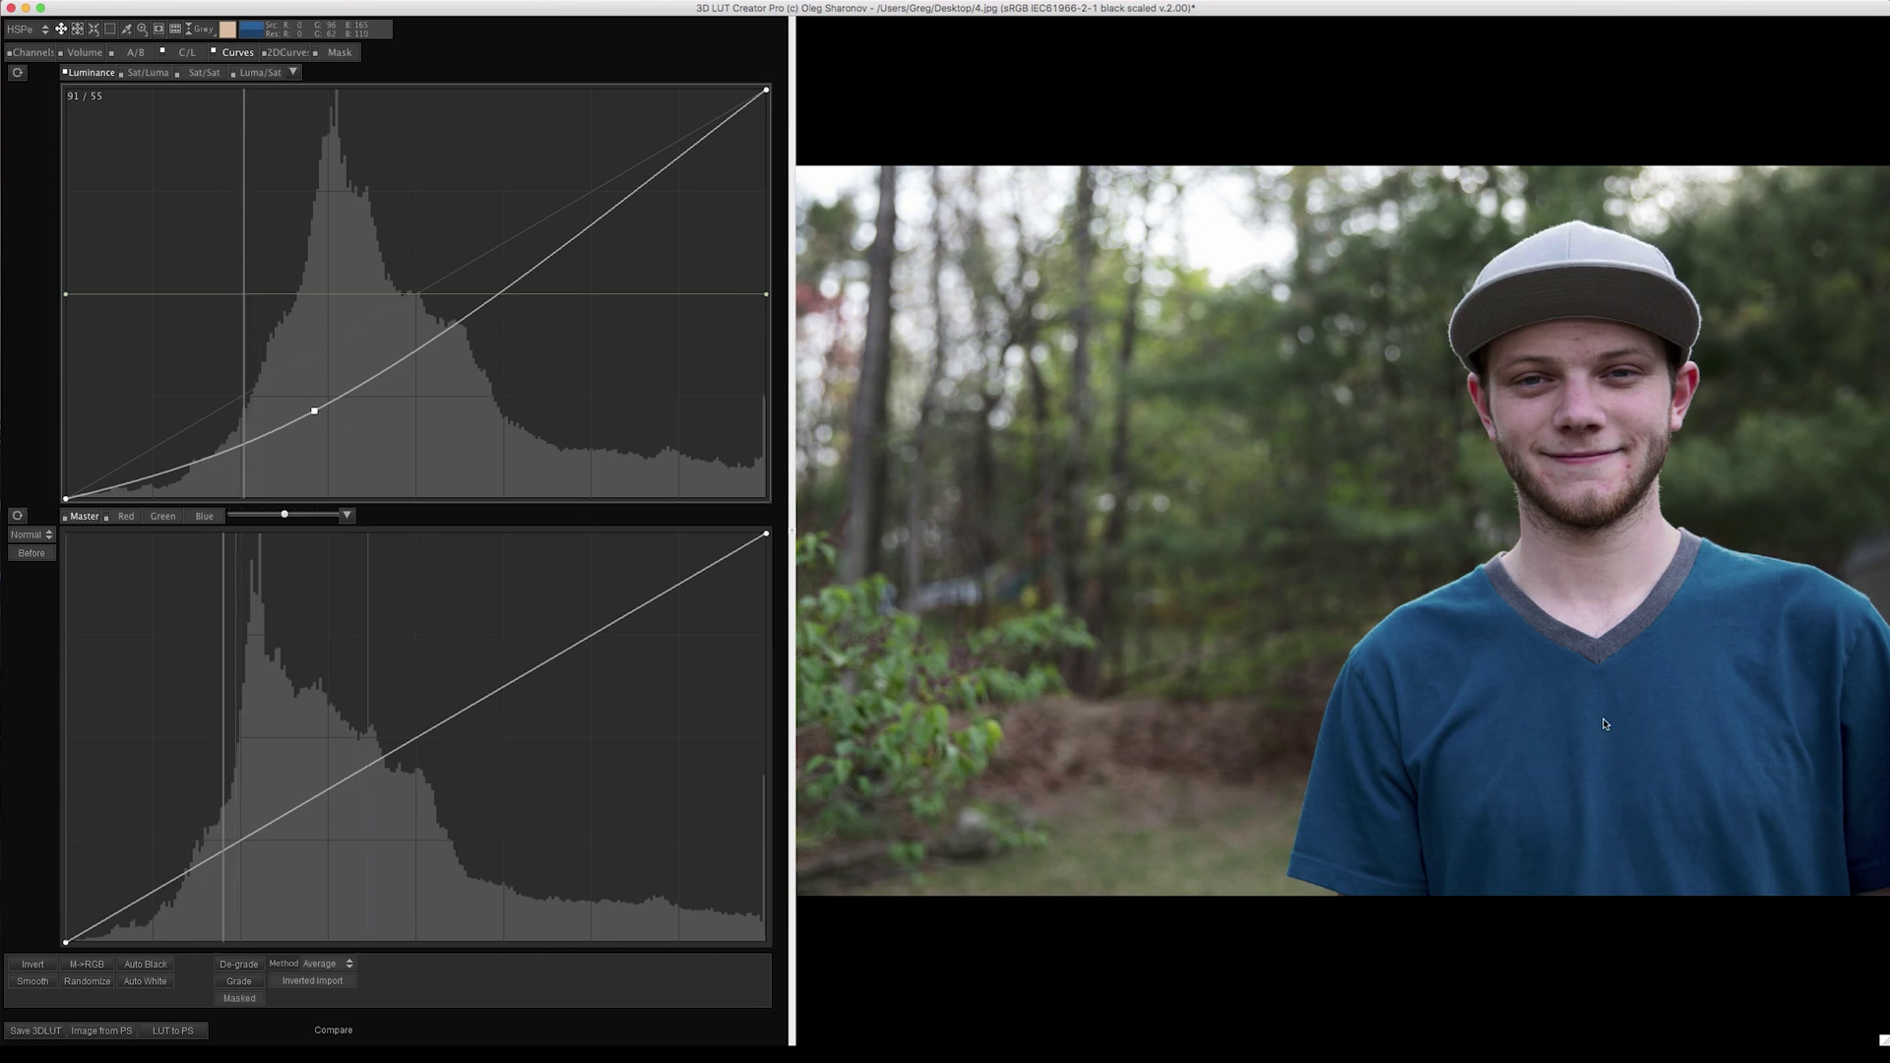
left_click(16, 71)
left_click_drag(255, 840, 270, 879)
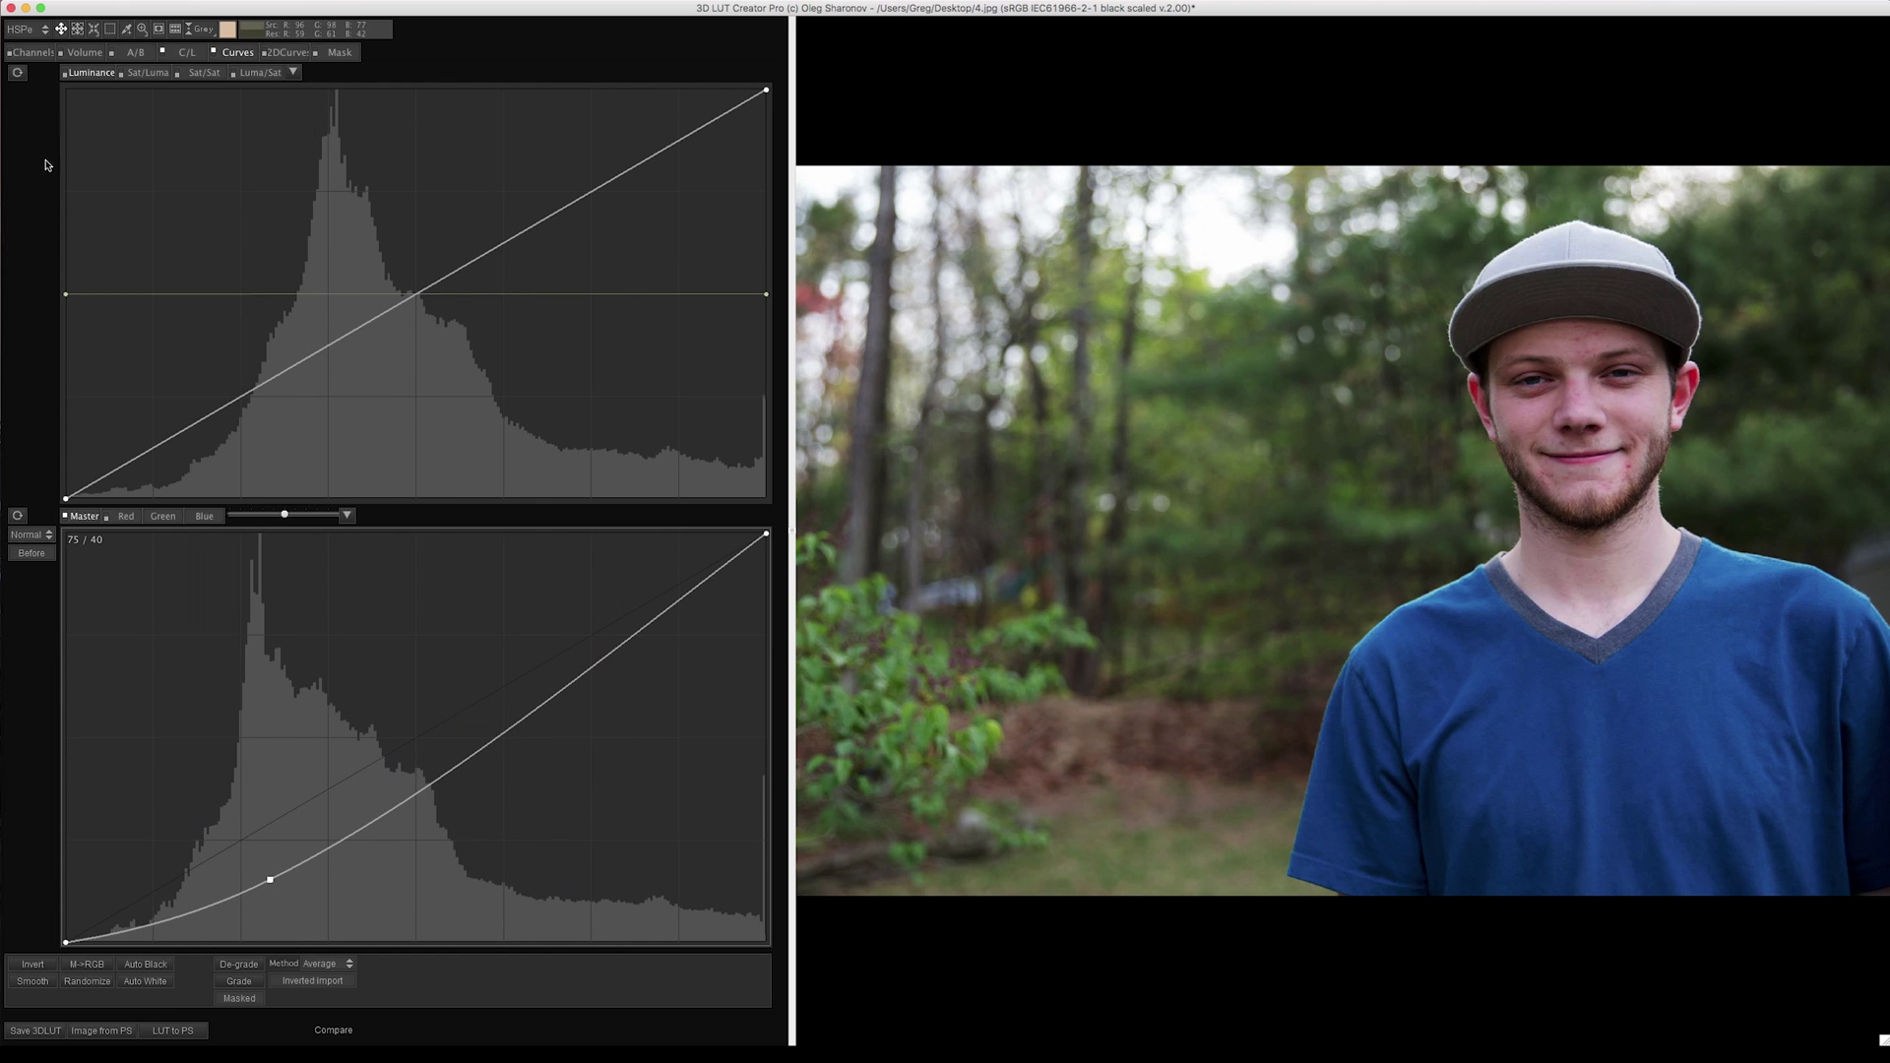
Step: Reset the Master curve, try darkening the portrait with a Luminance curve point at 75/60, and undo that point
left_click(16, 515)
left_click_drag(262, 388, 272, 404)
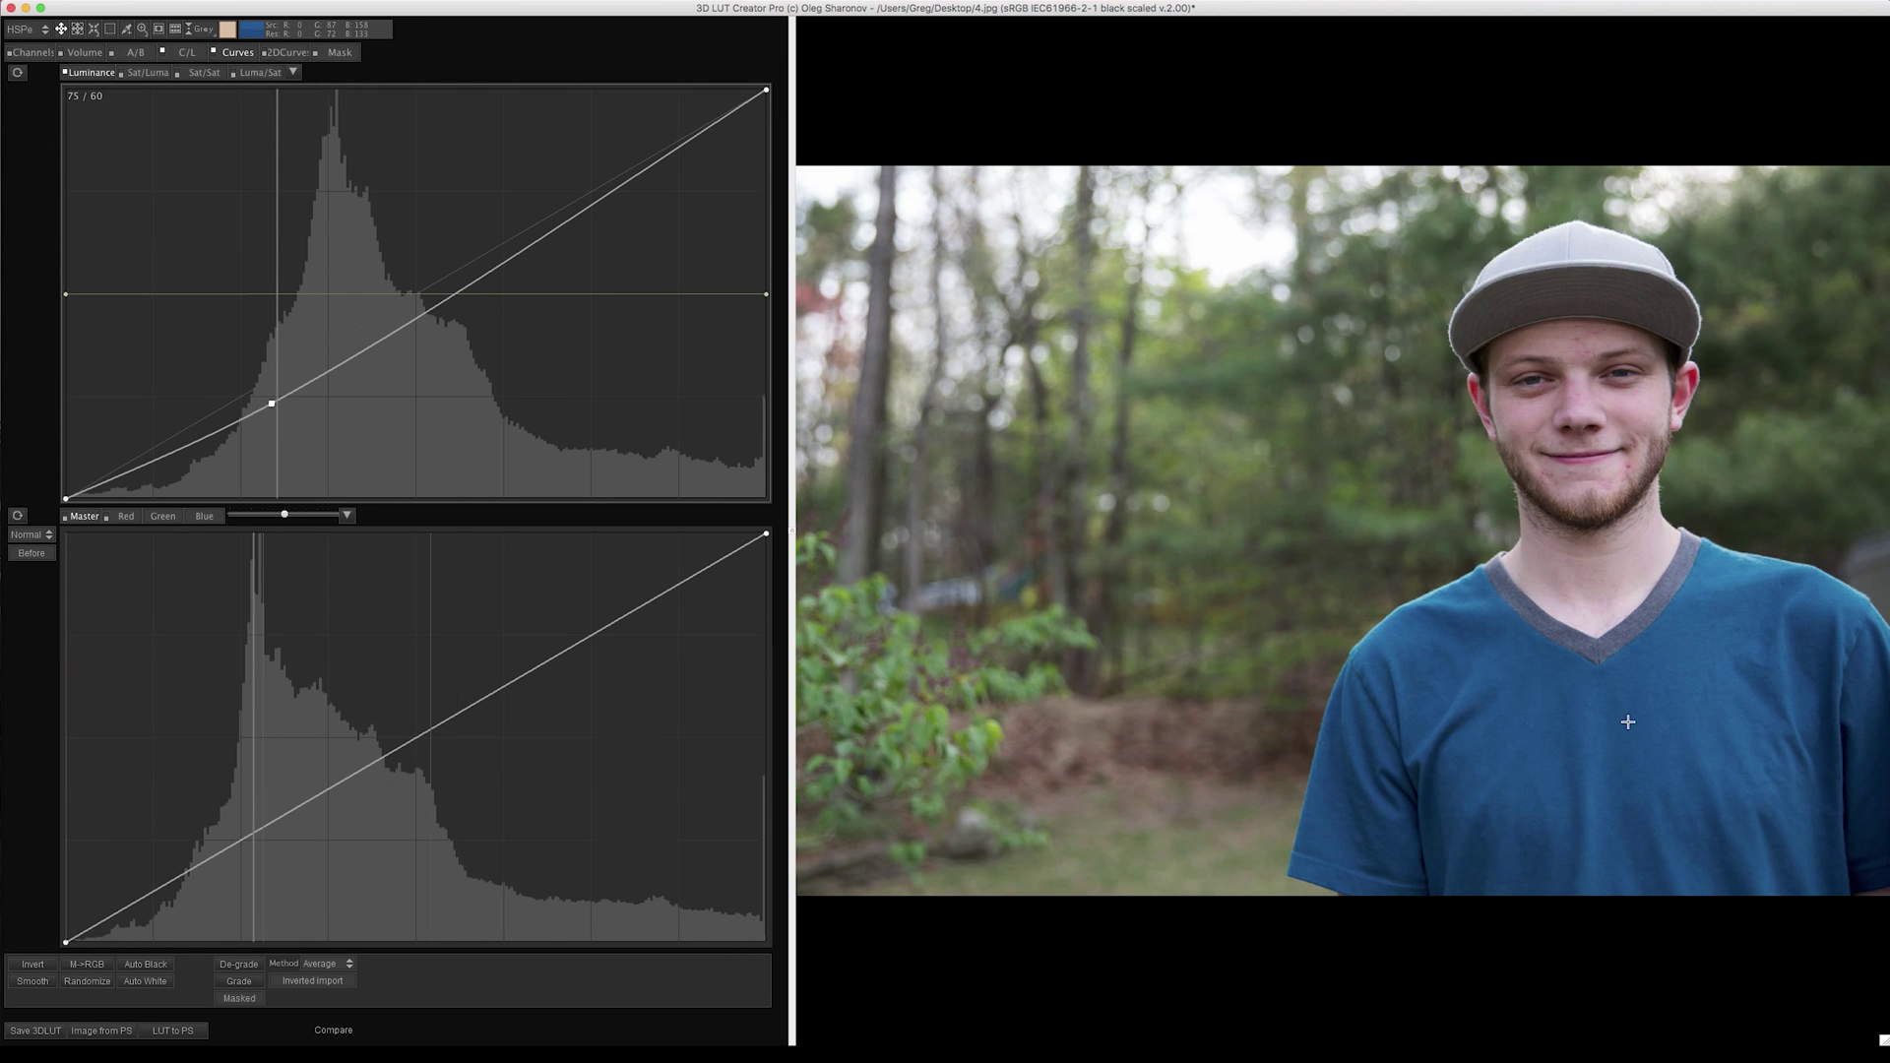
key("super+z")
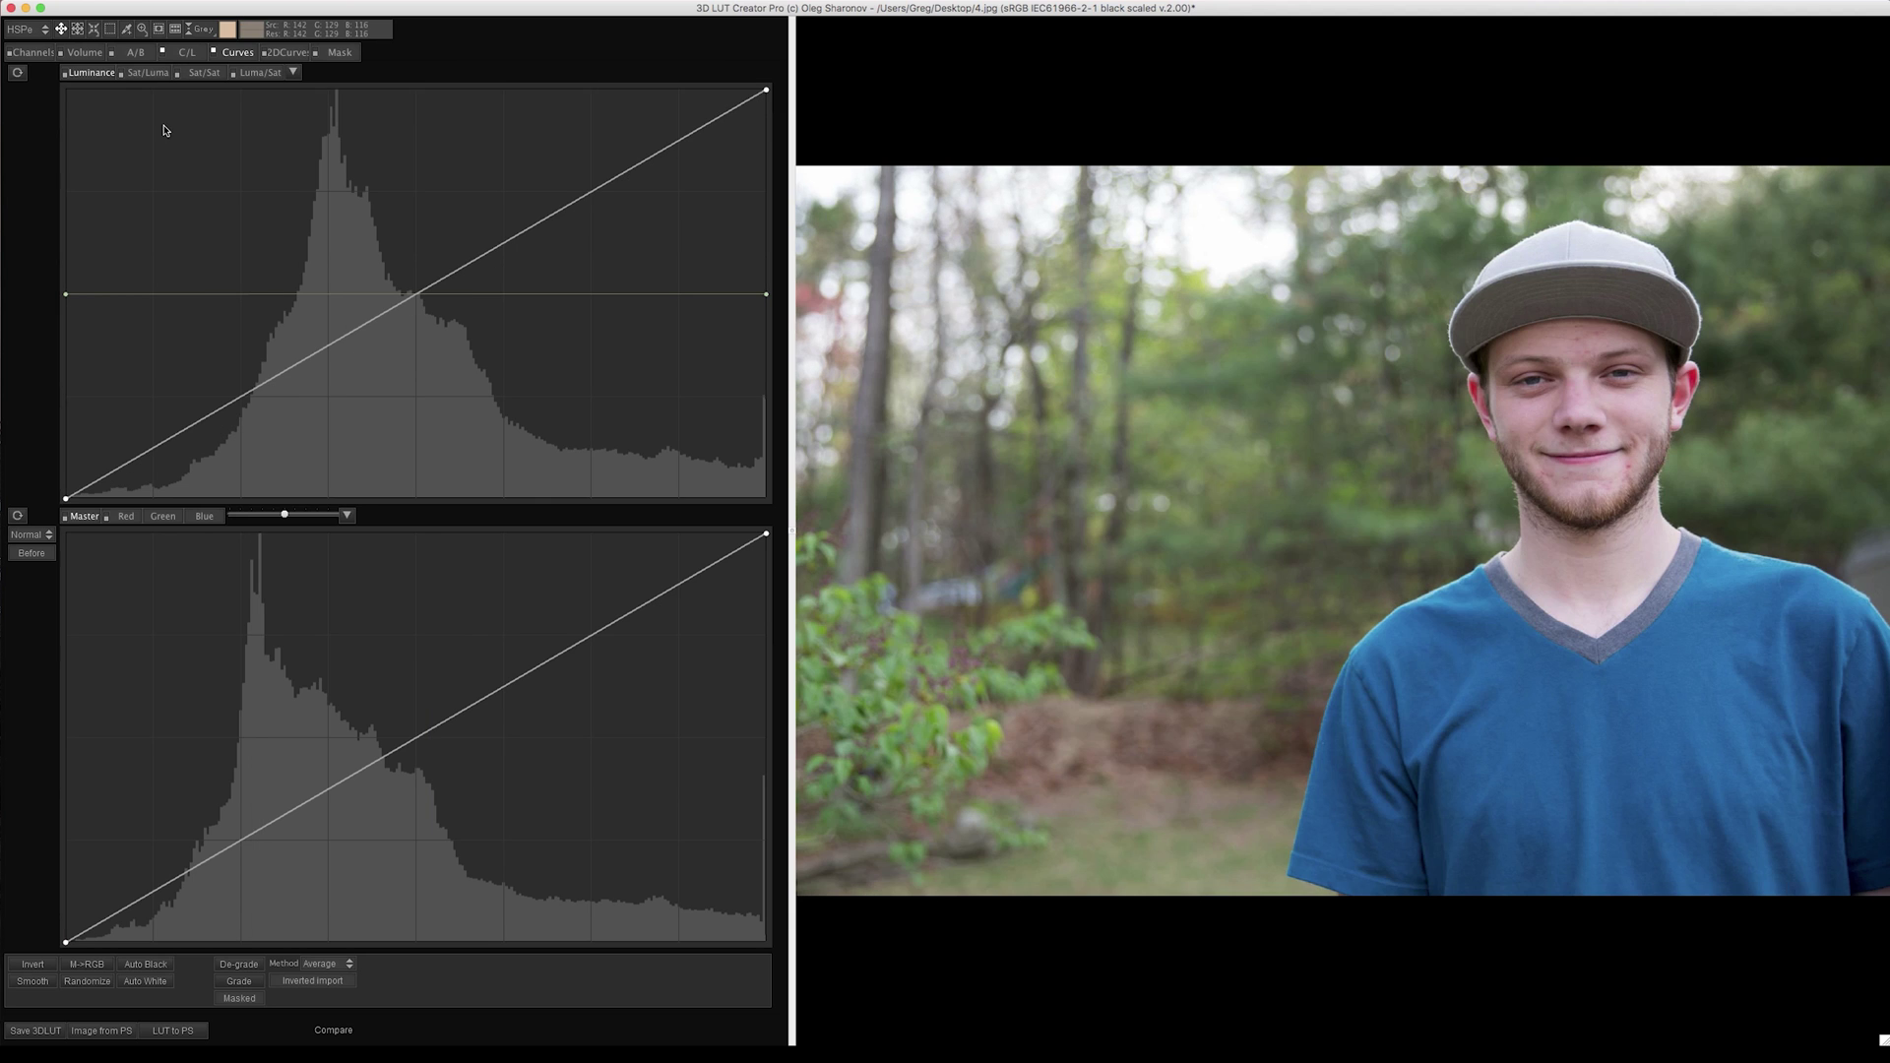
Step: Try boosting the portrait's saturation by raising the middle of the Sat/Luma curve to 128/198, and reset the curve
left_click(150, 73)
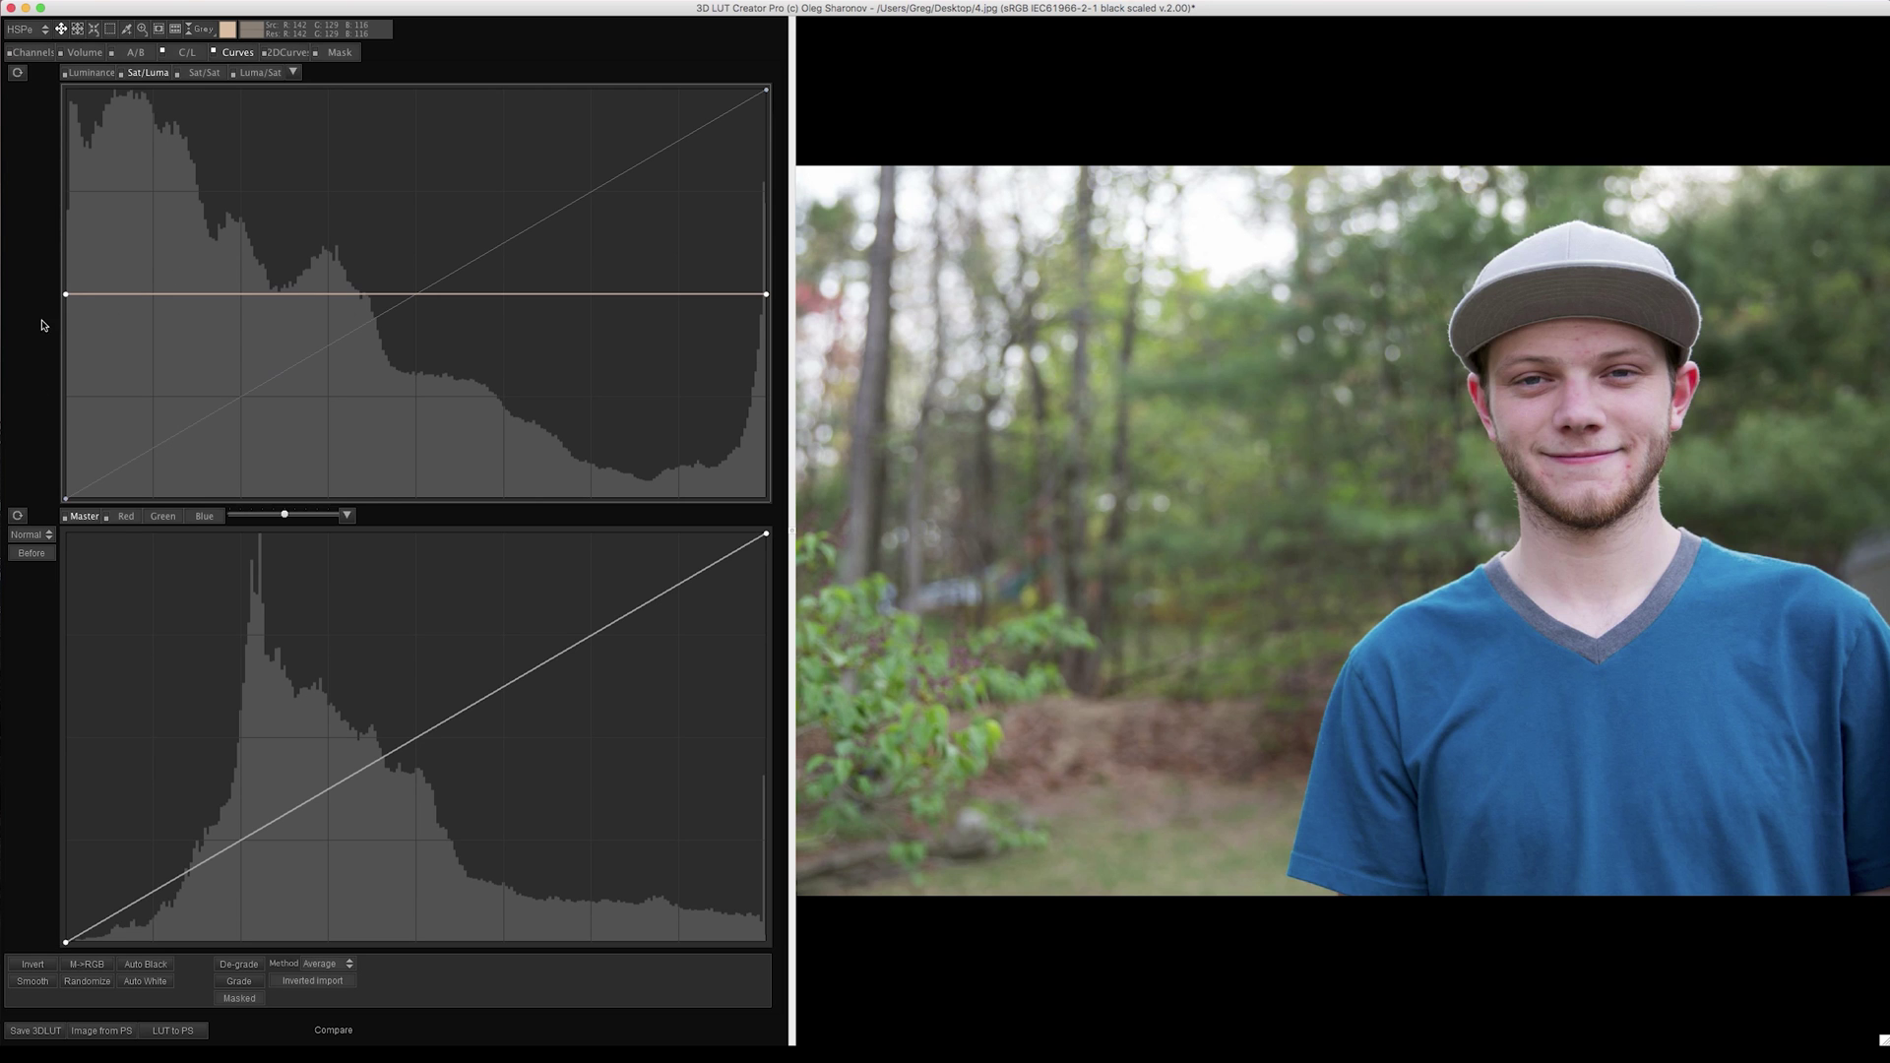
mouse_move(64, 305)
left_mouse_down()
mouse_move(63, 102)
mouse_move(48, 388)
mouse_move(46, 296)
left_mouse_up()
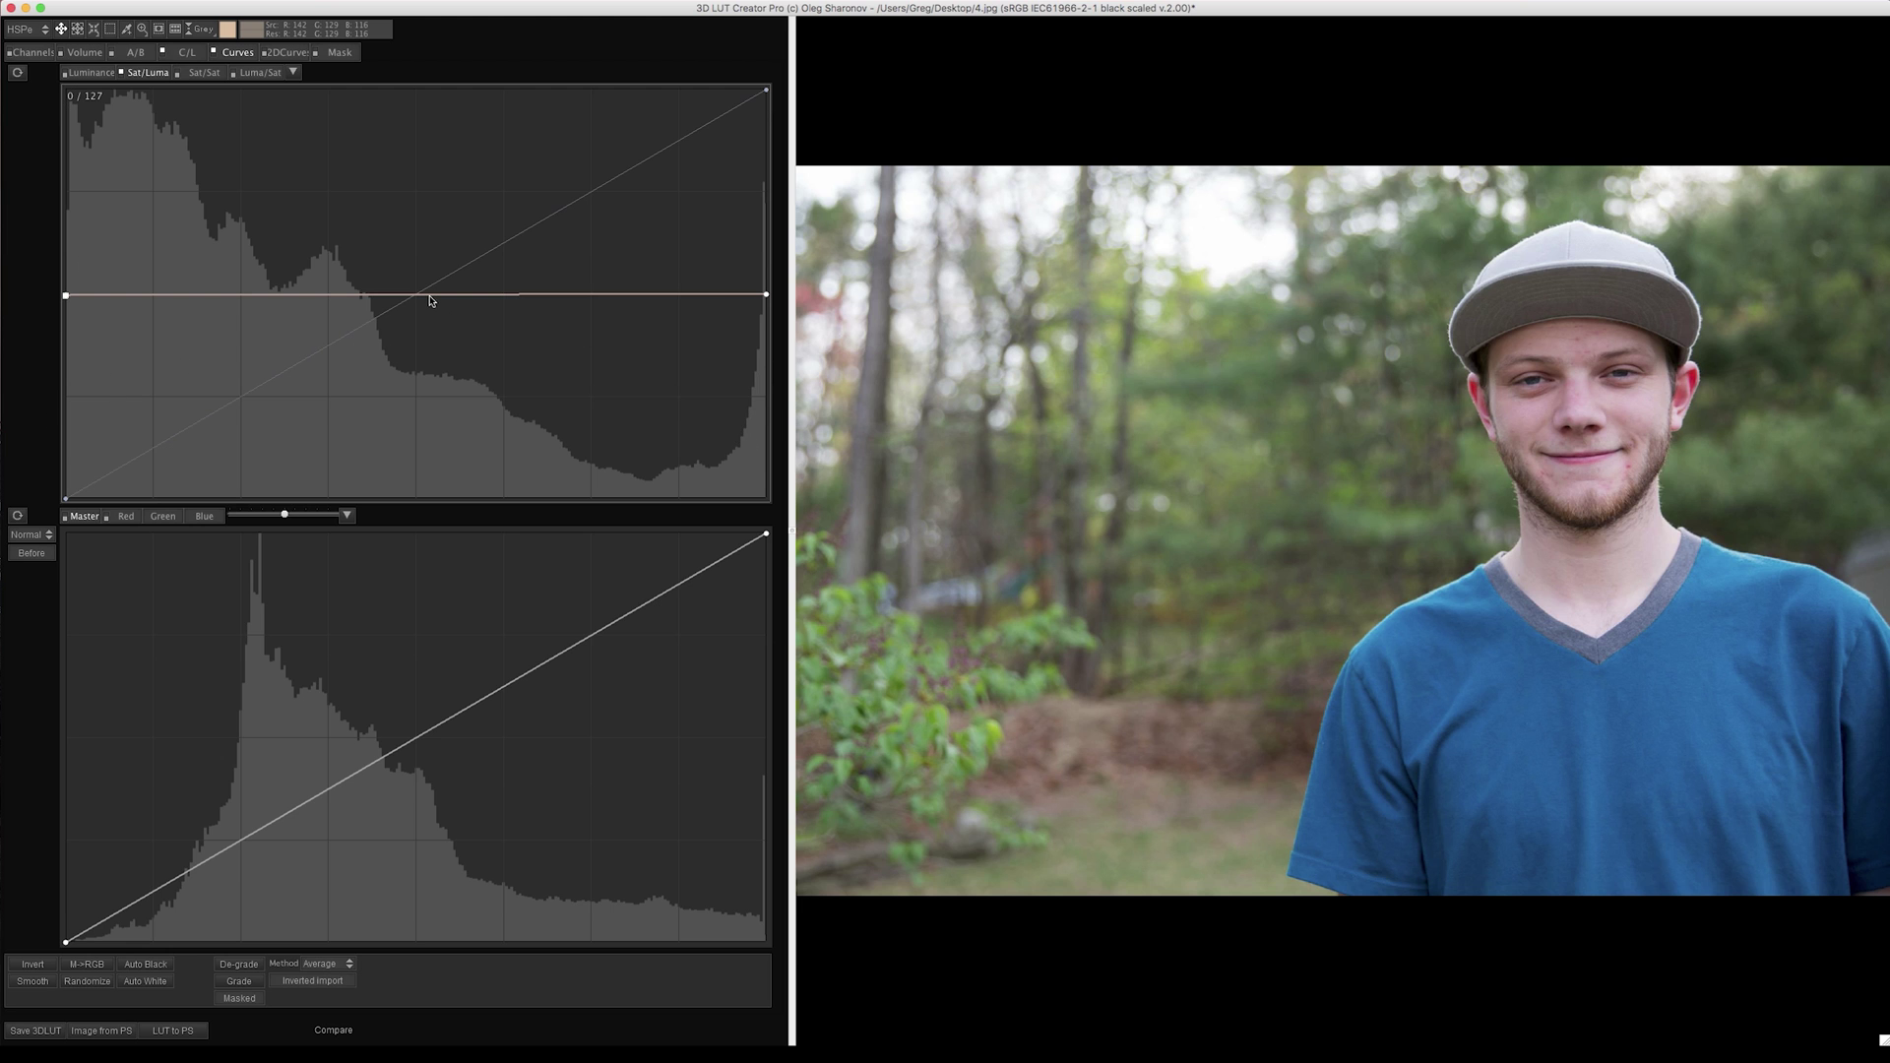
left_click_drag(415, 299, 416, 178)
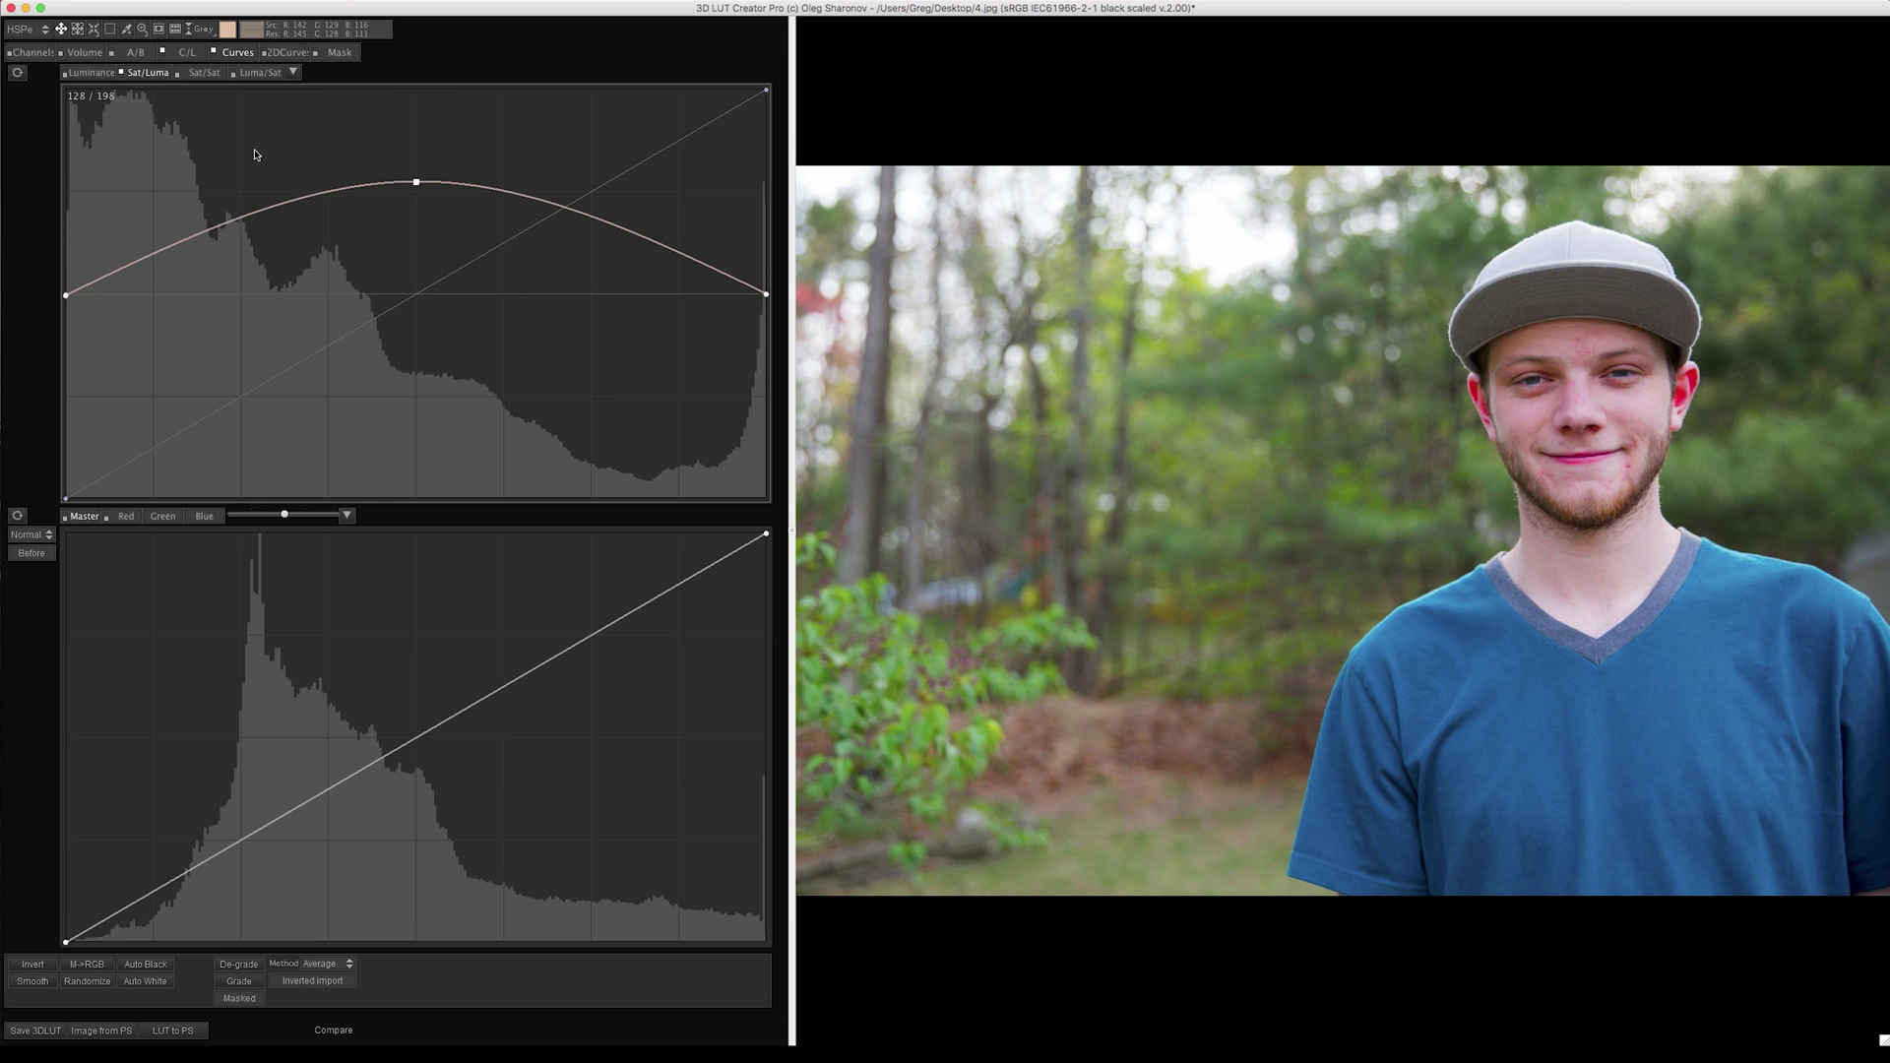
left_click(17, 72)
left_click_drag(773, 267, 823, 294)
left_click_drag(66, 298, 8, 236)
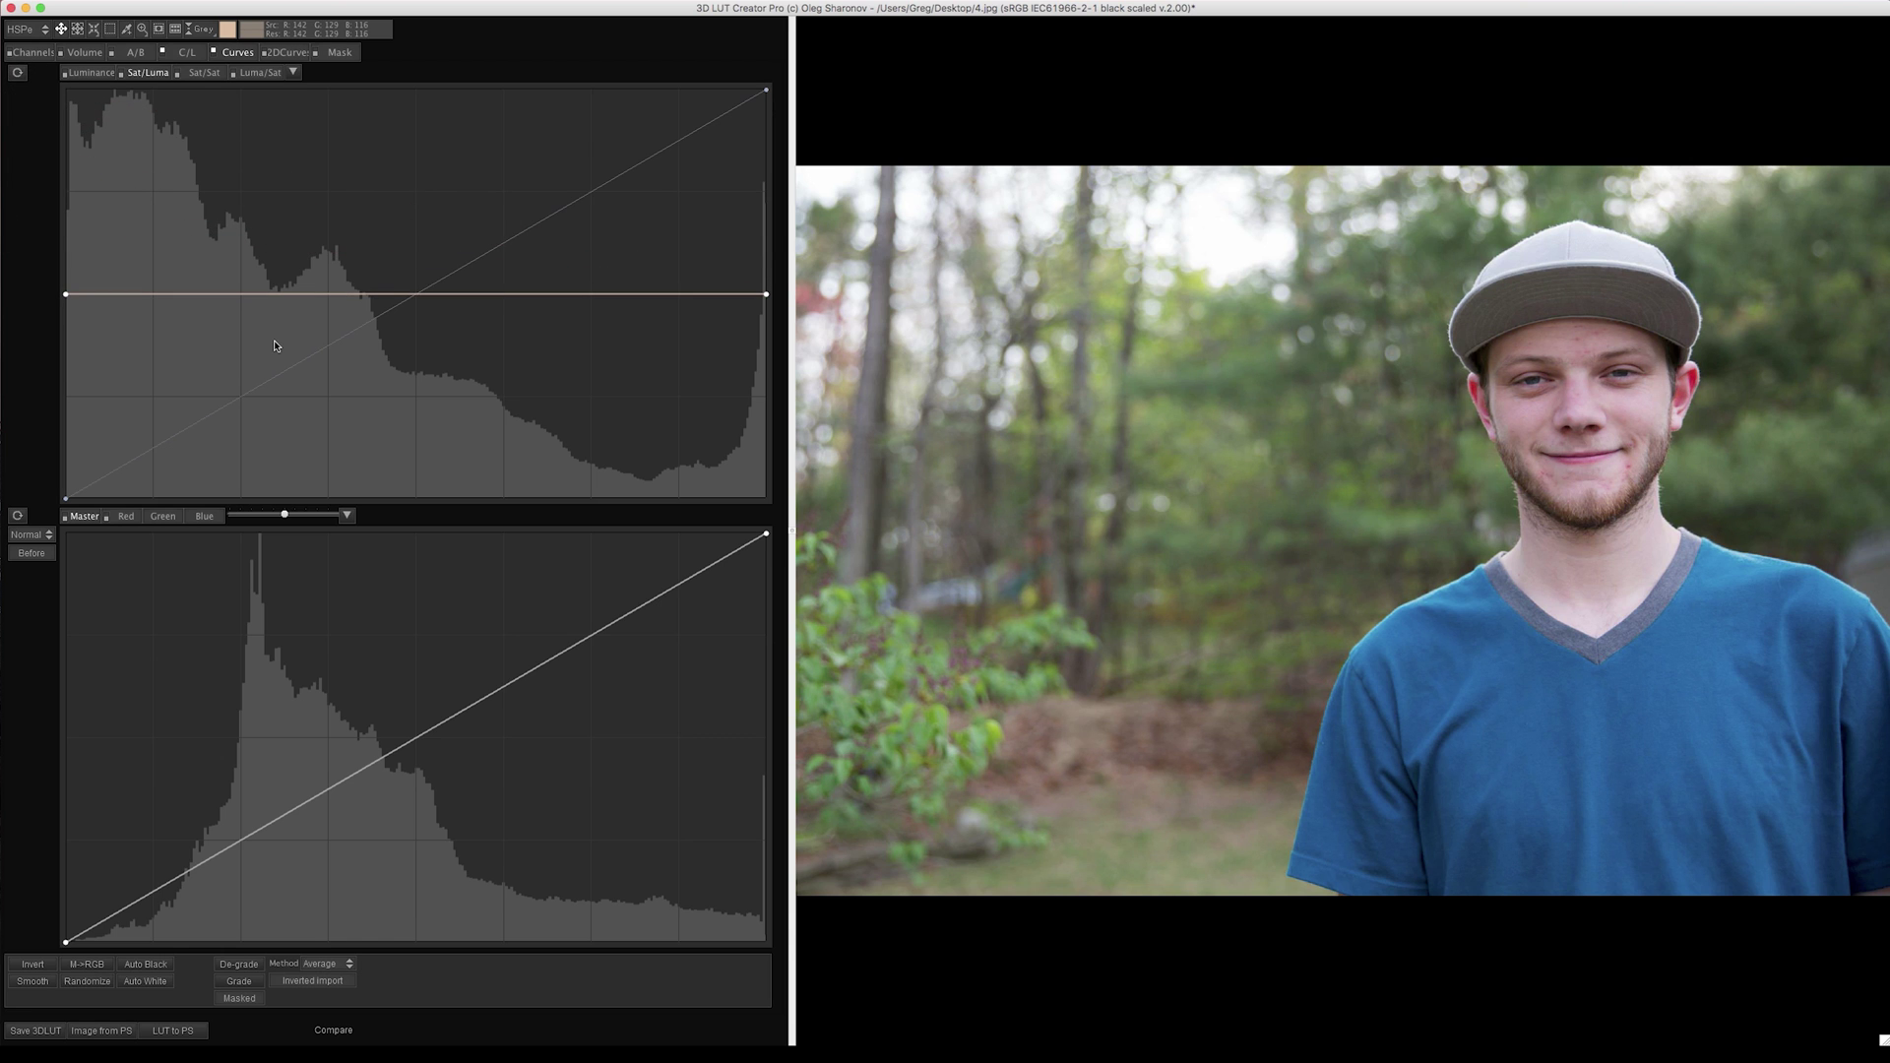
Step: Desaturate only the deepest shadows and brightest highlights: drop both Sat/Luma curve ends to 0 and hold the middle flat with points at 195/128 and 121/127
left_click(241, 294)
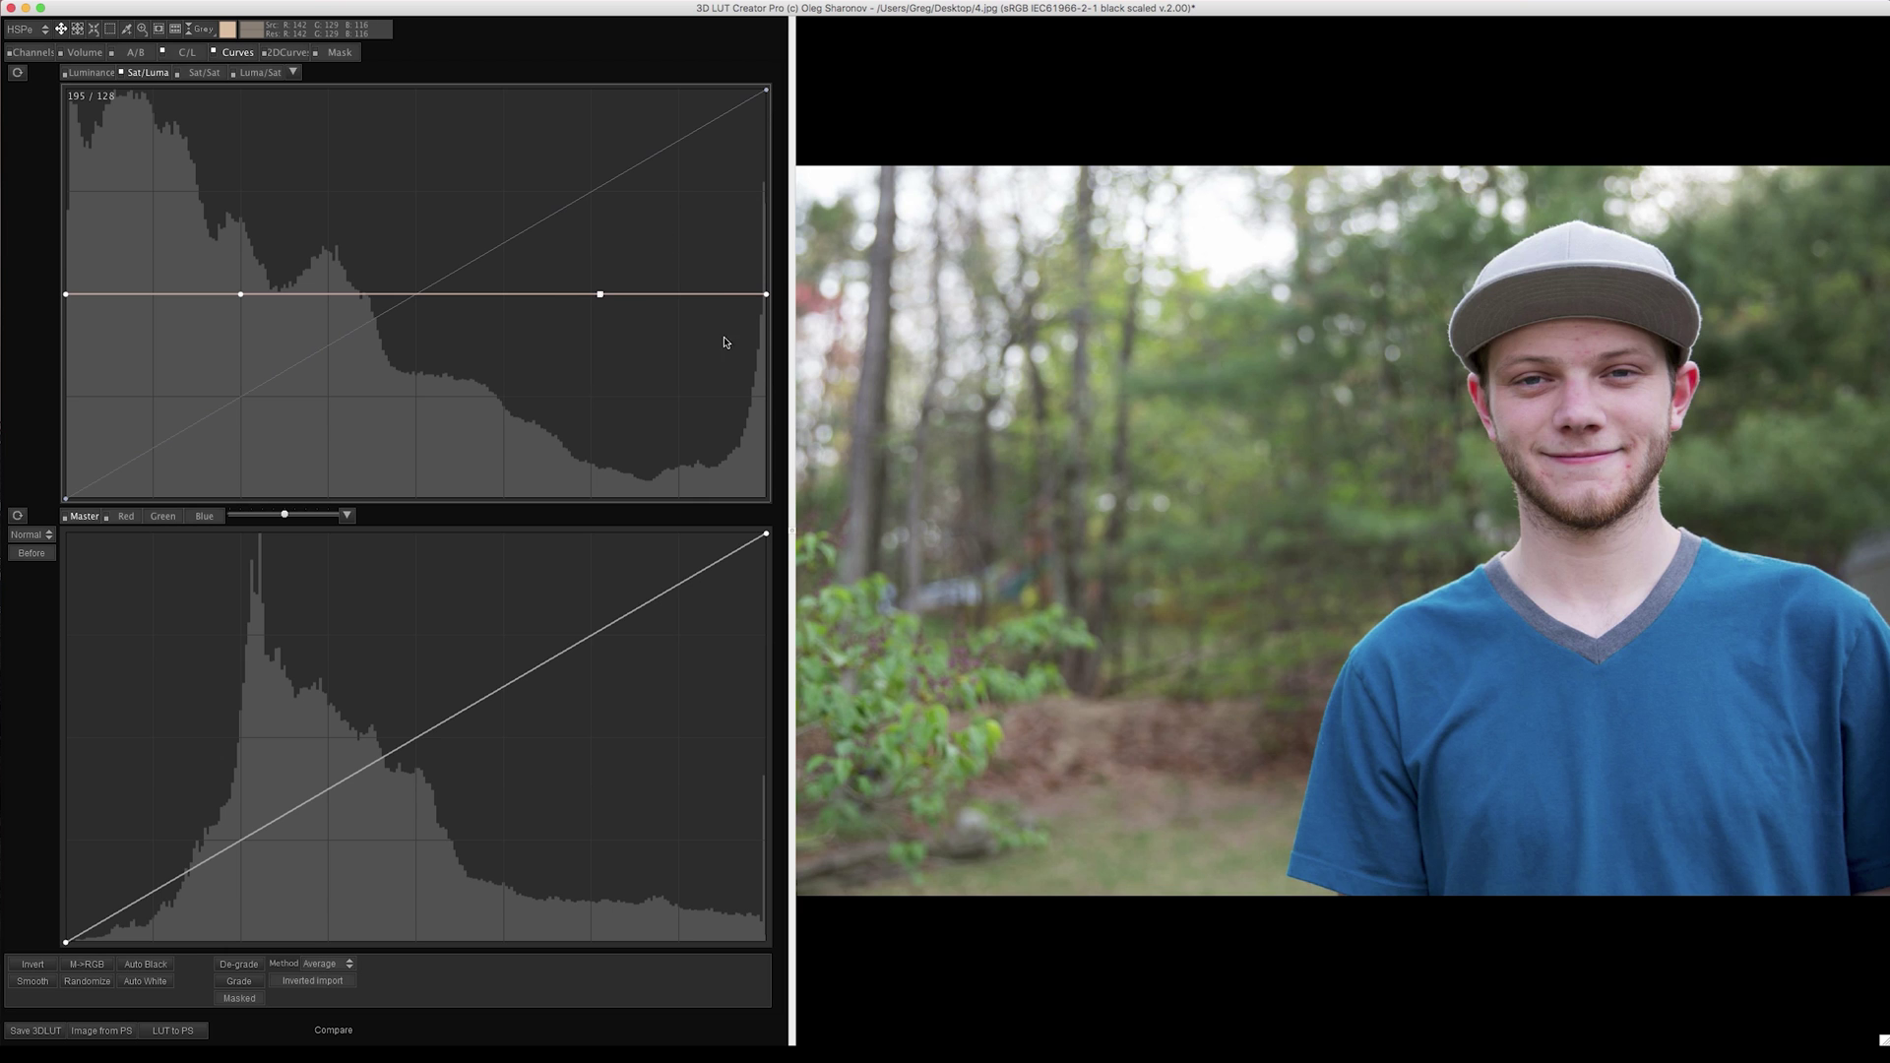
left_click_drag(243, 294, 185, 293)
left_click_drag(771, 299, 793, 531)
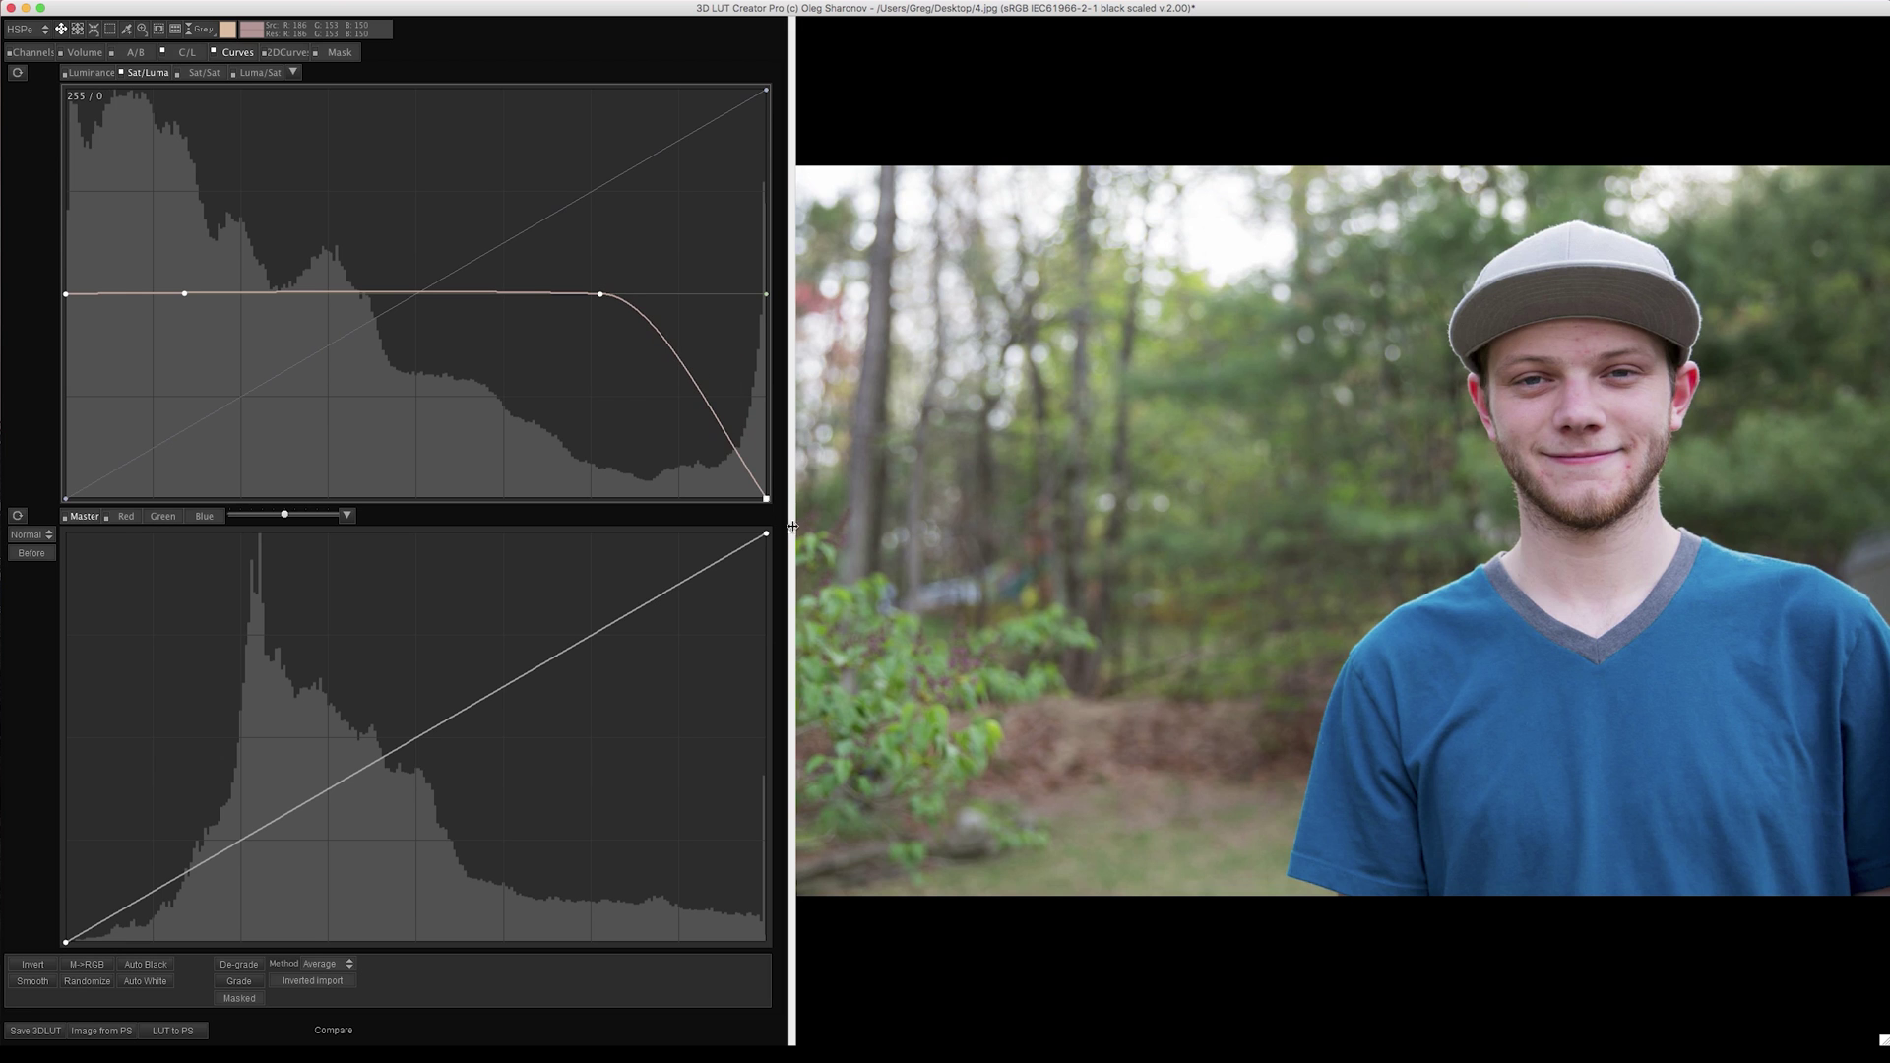
left_click_drag(72, 302, 33, 498)
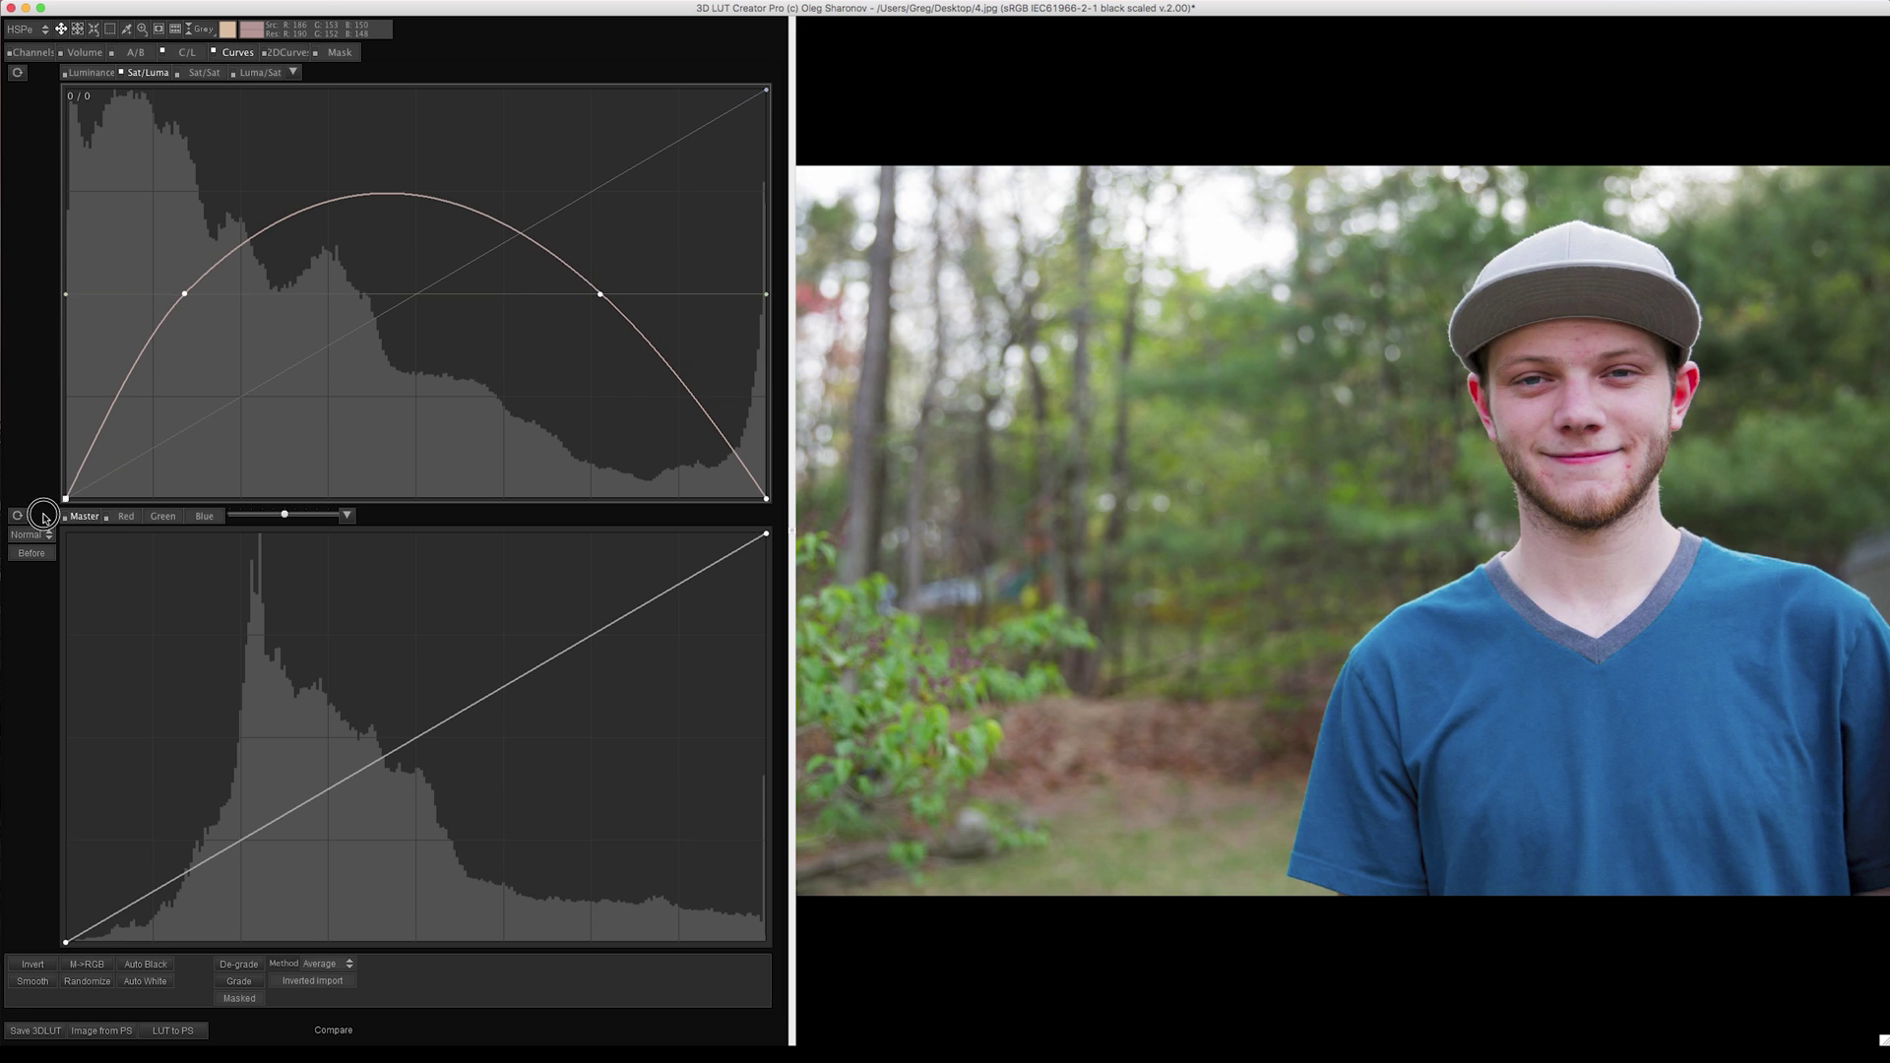
left_click_drag(395, 197, 397, 294)
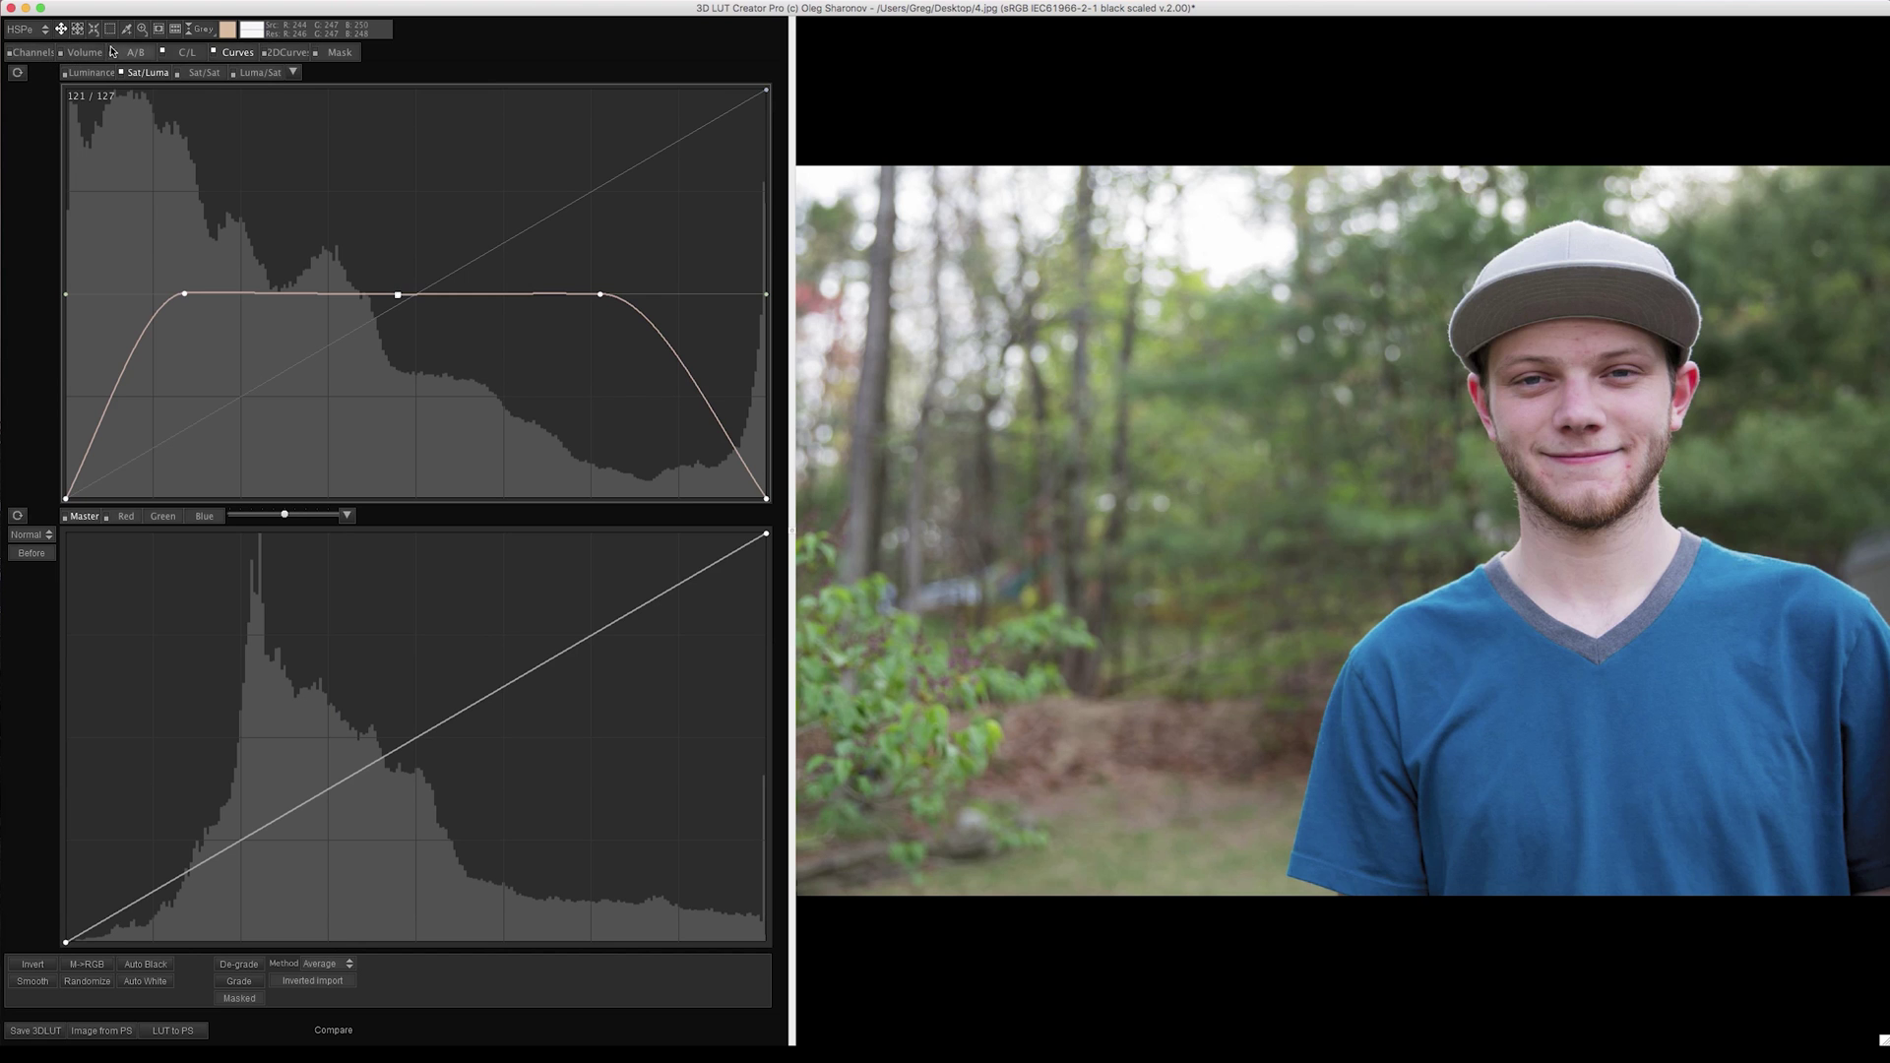
Step: Try shifting the neutral center of the A/B grid to the yellow-green corner, reset the grid, and return to the curves
key("1")
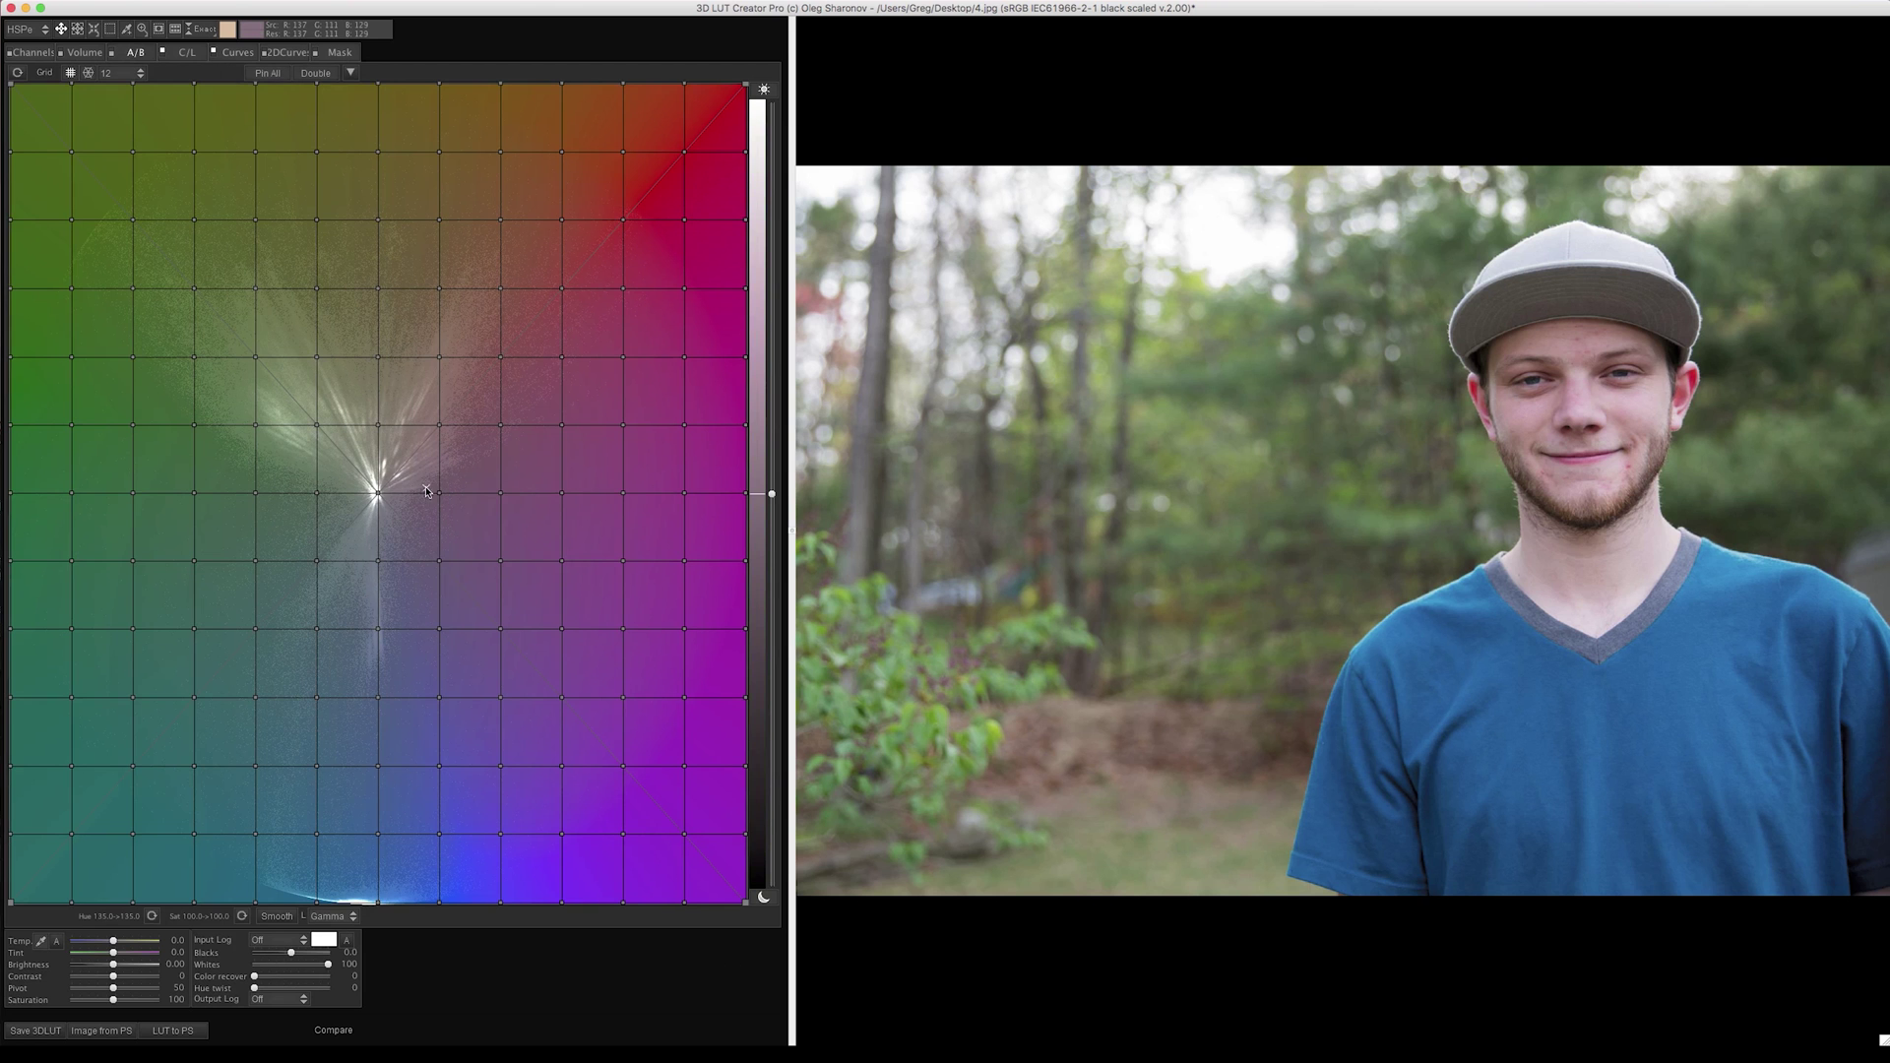
left_click_drag(379, 497, 12, 86)
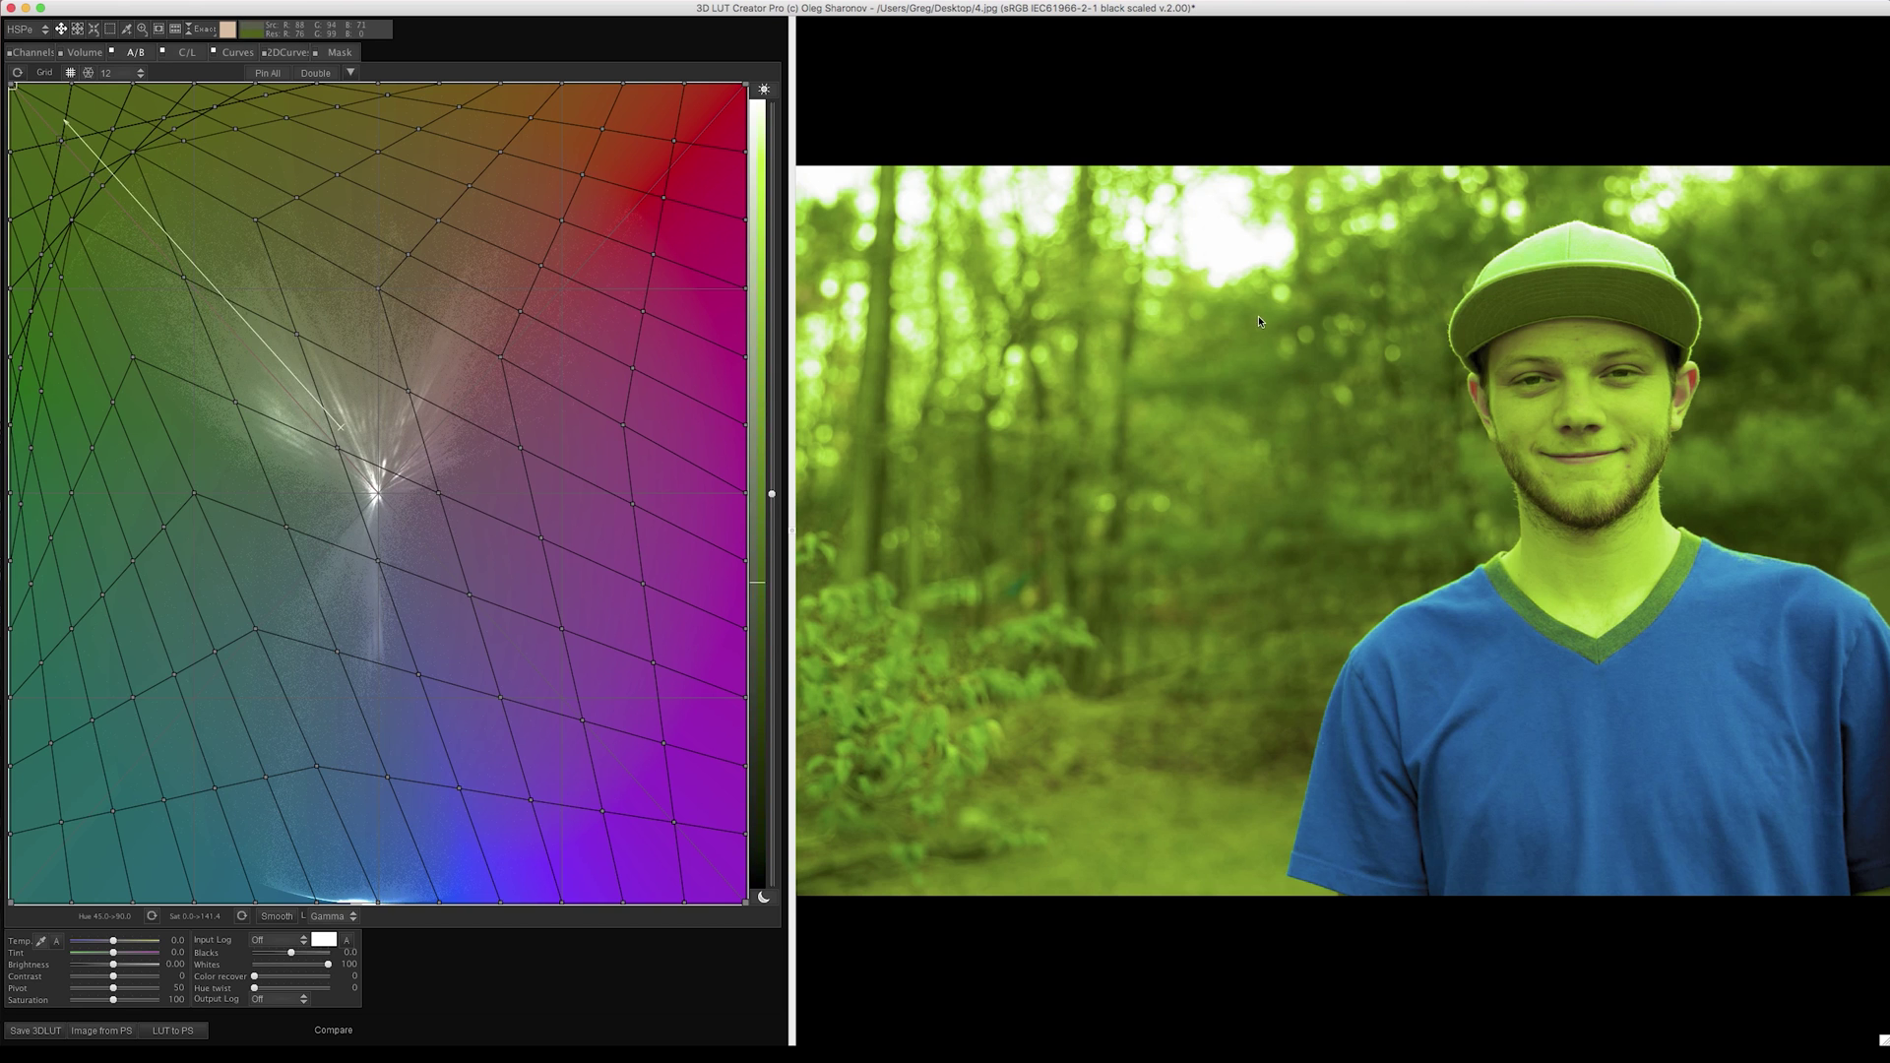
left_click(17, 72)
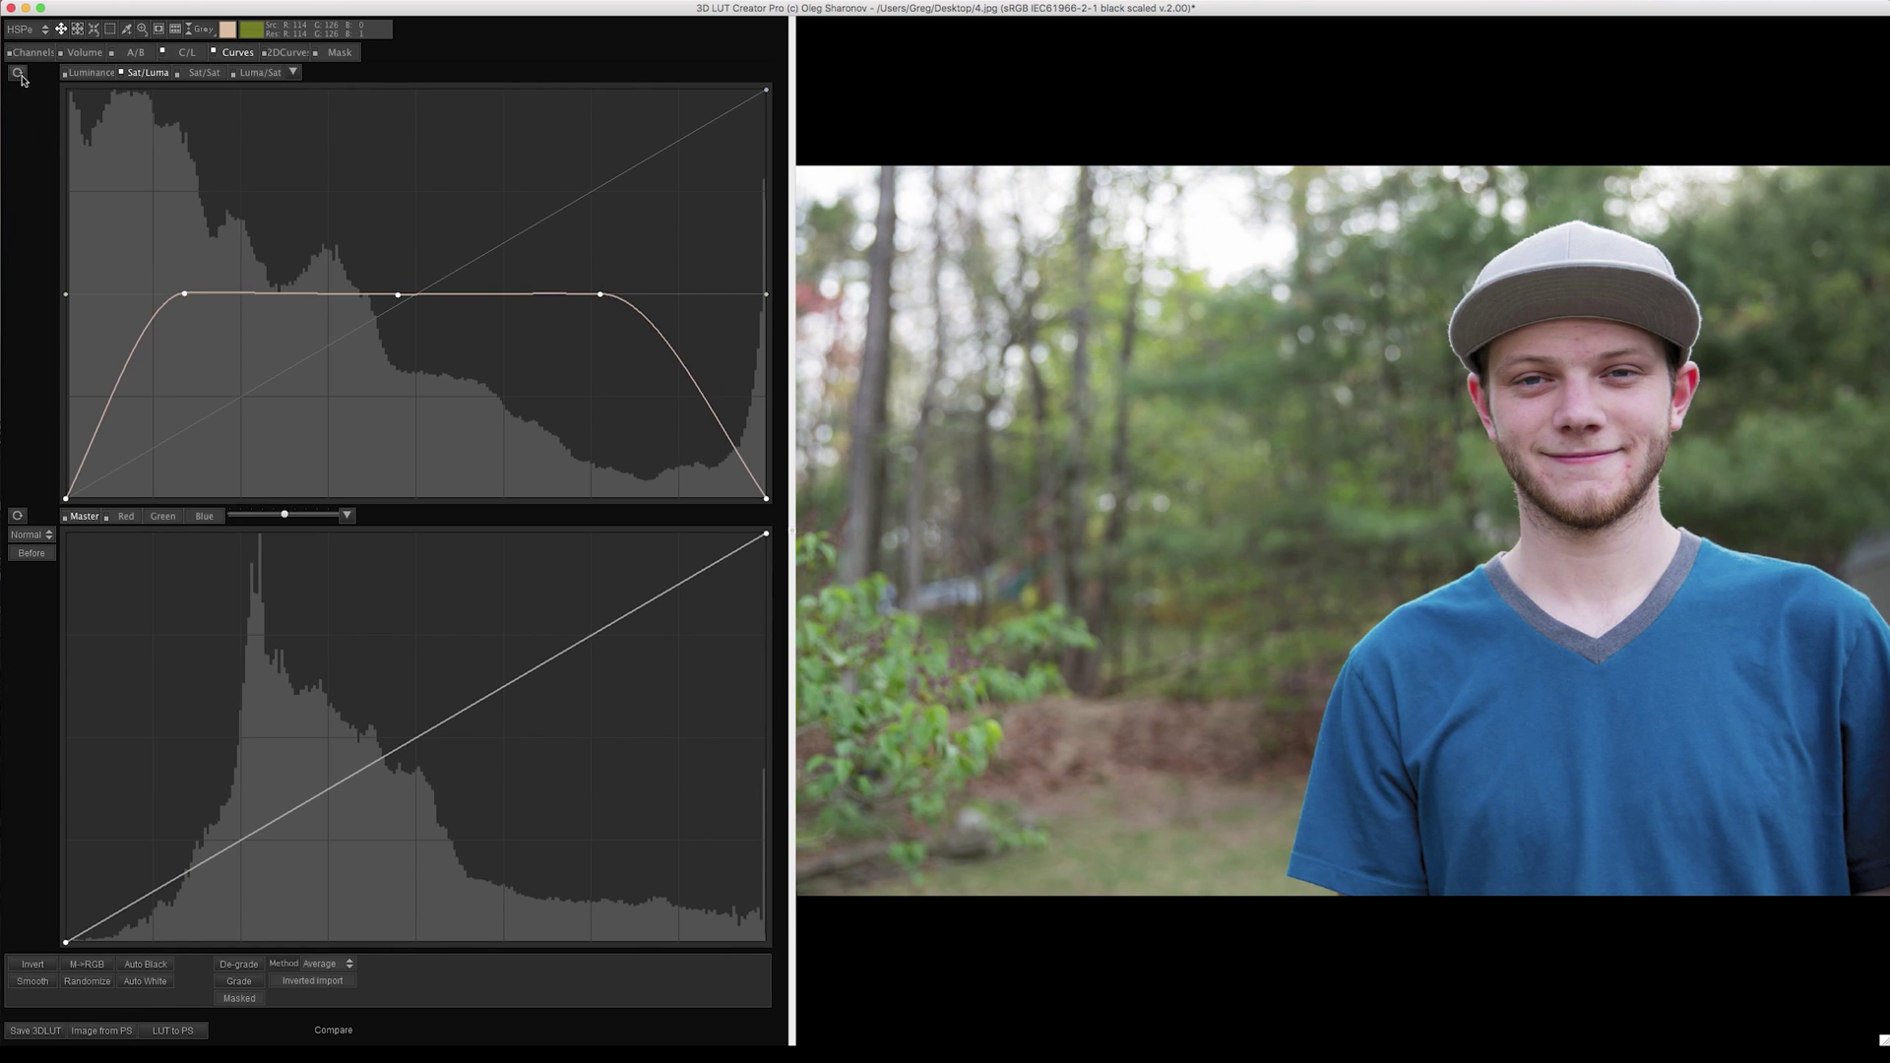
left_click(18, 75)
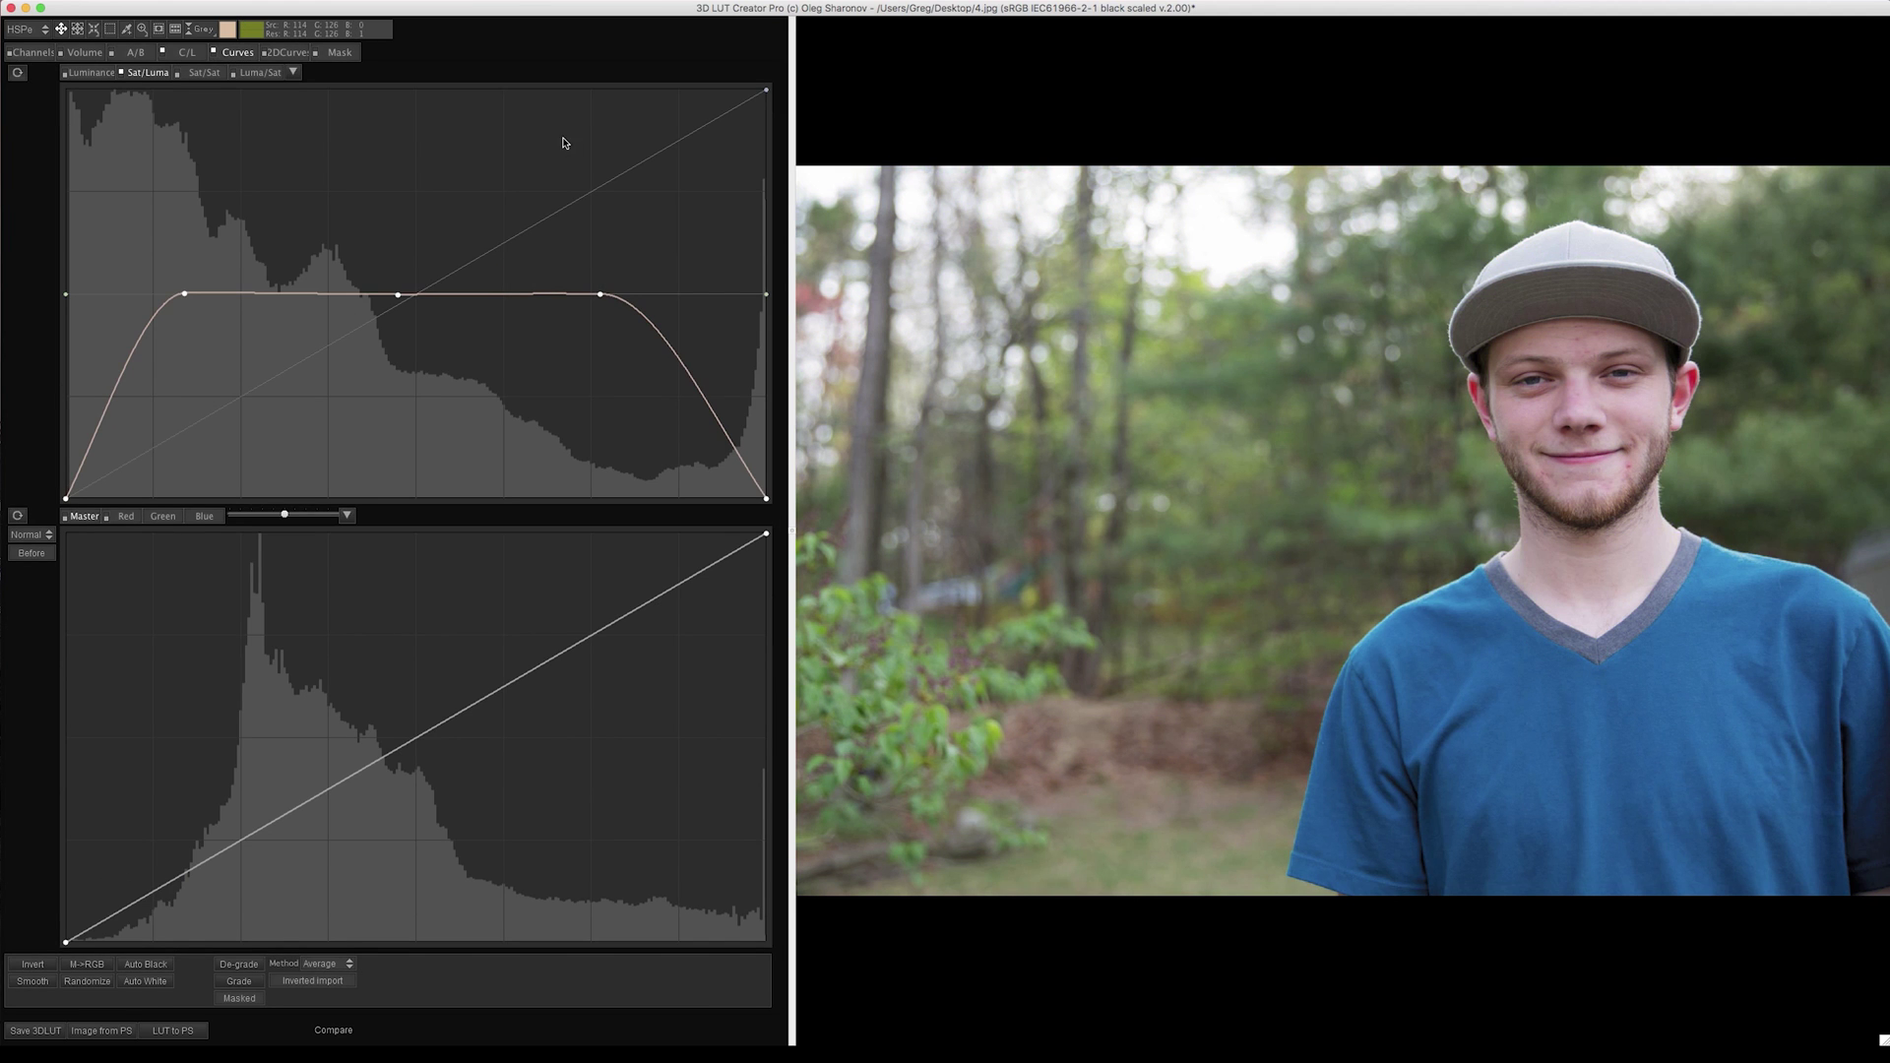
Step: Try saturating the low-saturation colors by pinning the middle of the Sat/Sat curve and raising its low end to 0/115, and reset the curve
left_click(202, 73)
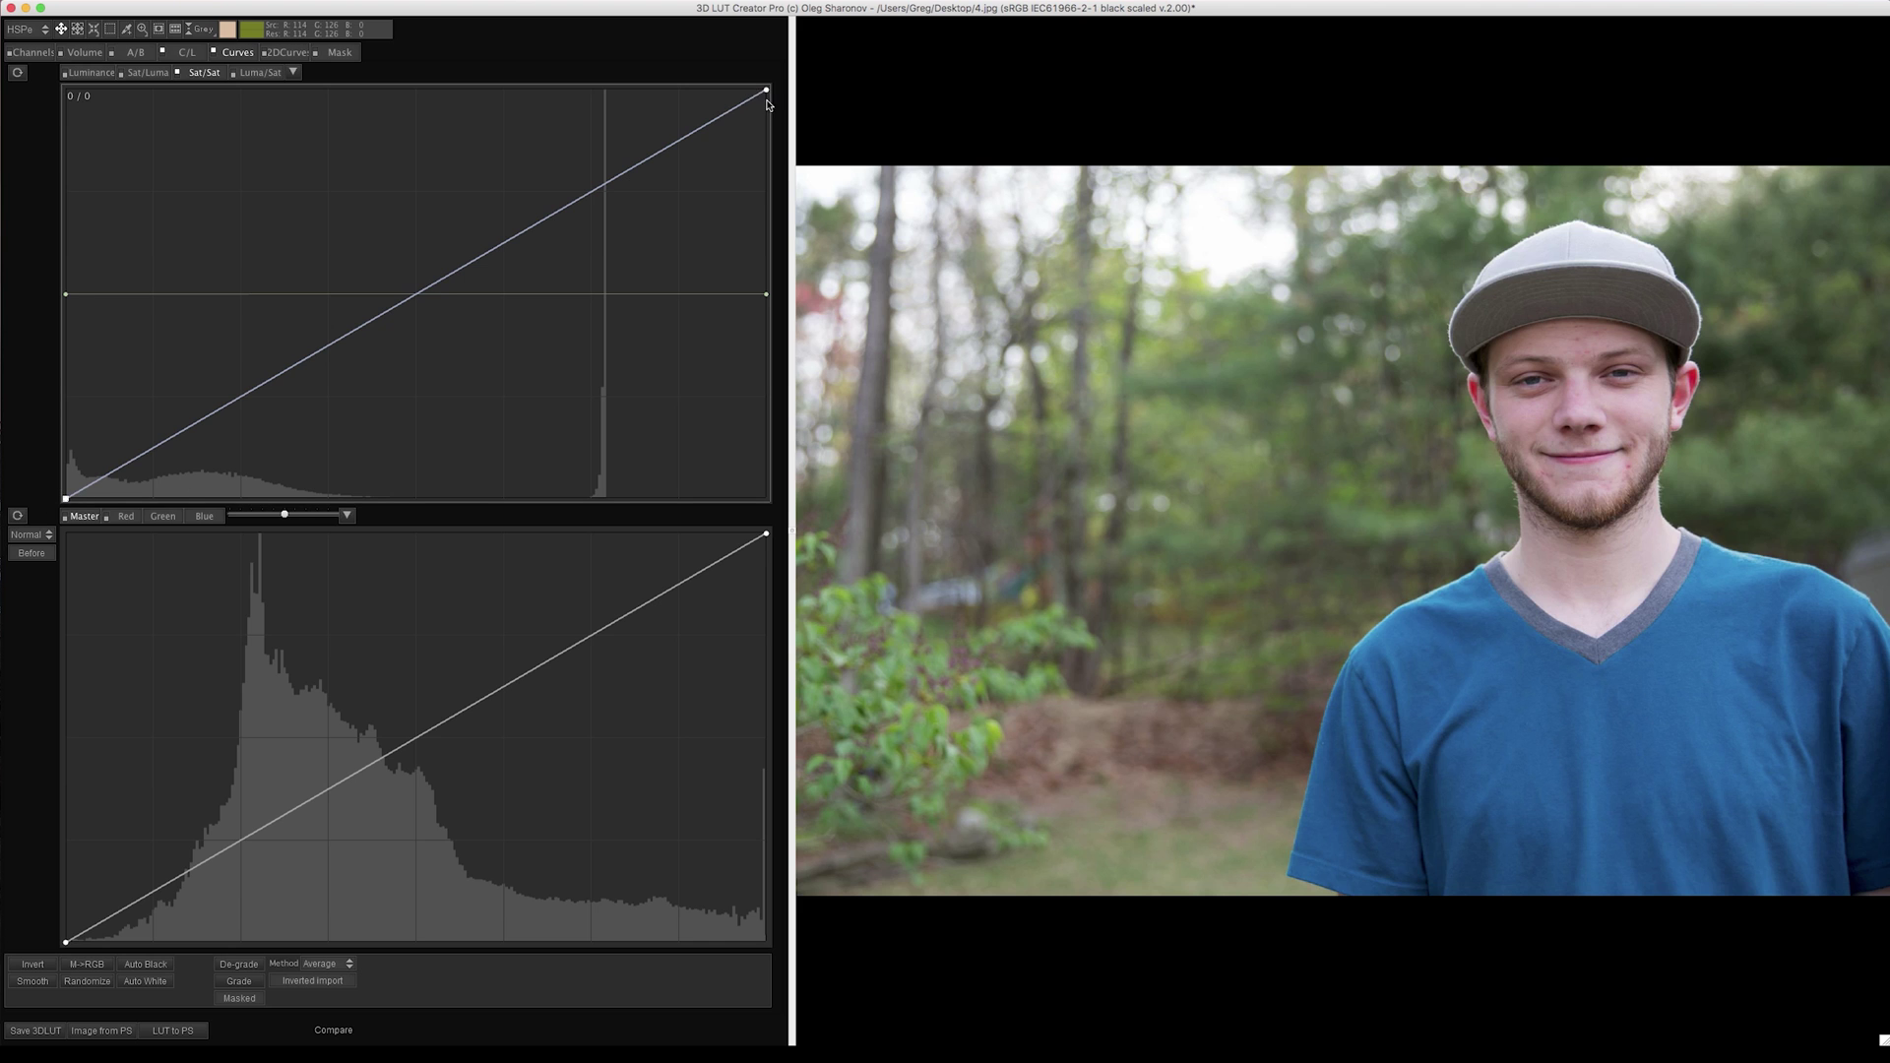
left_click(418, 296)
left_click_drag(67, 500, 16, 315)
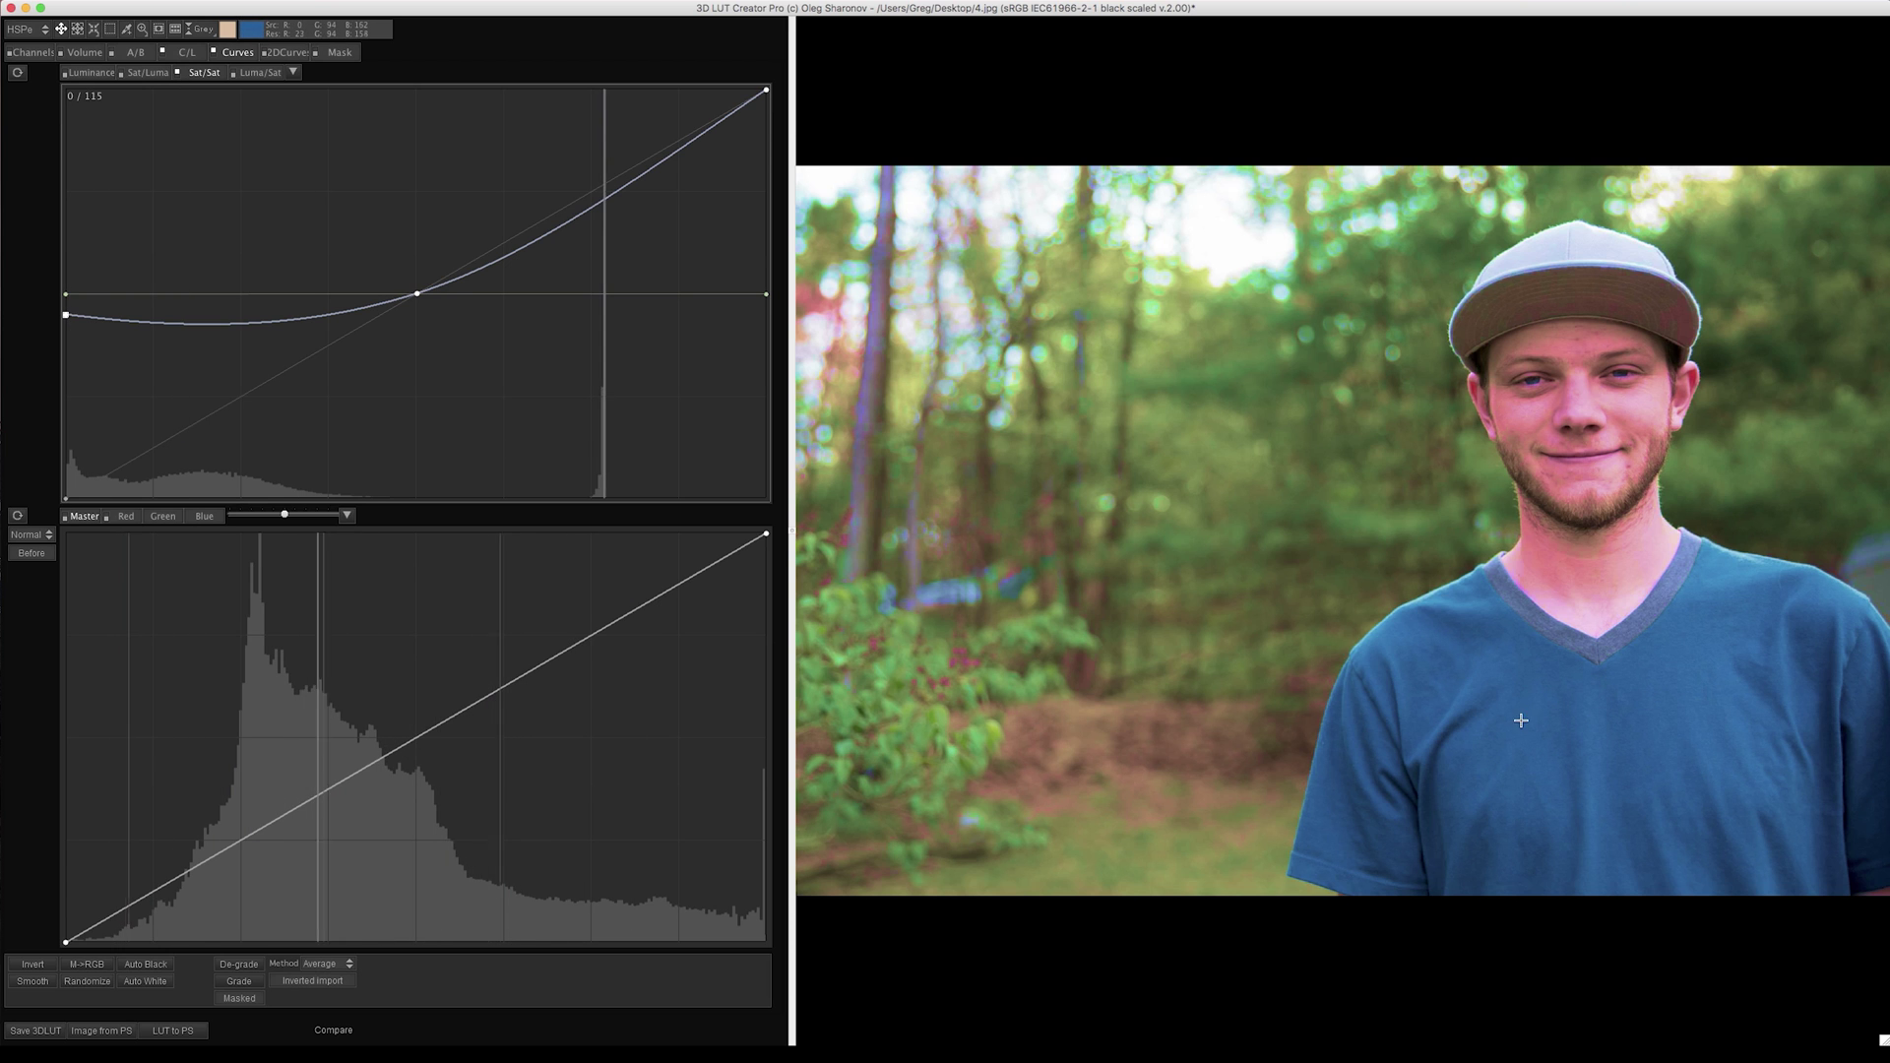
left_click(17, 72)
Step: Try muting the most saturated colors by pinning the Sat/Sat curve at 129/129 and lowering its high end to 255/177, and reset the curve
left_click(424, 295)
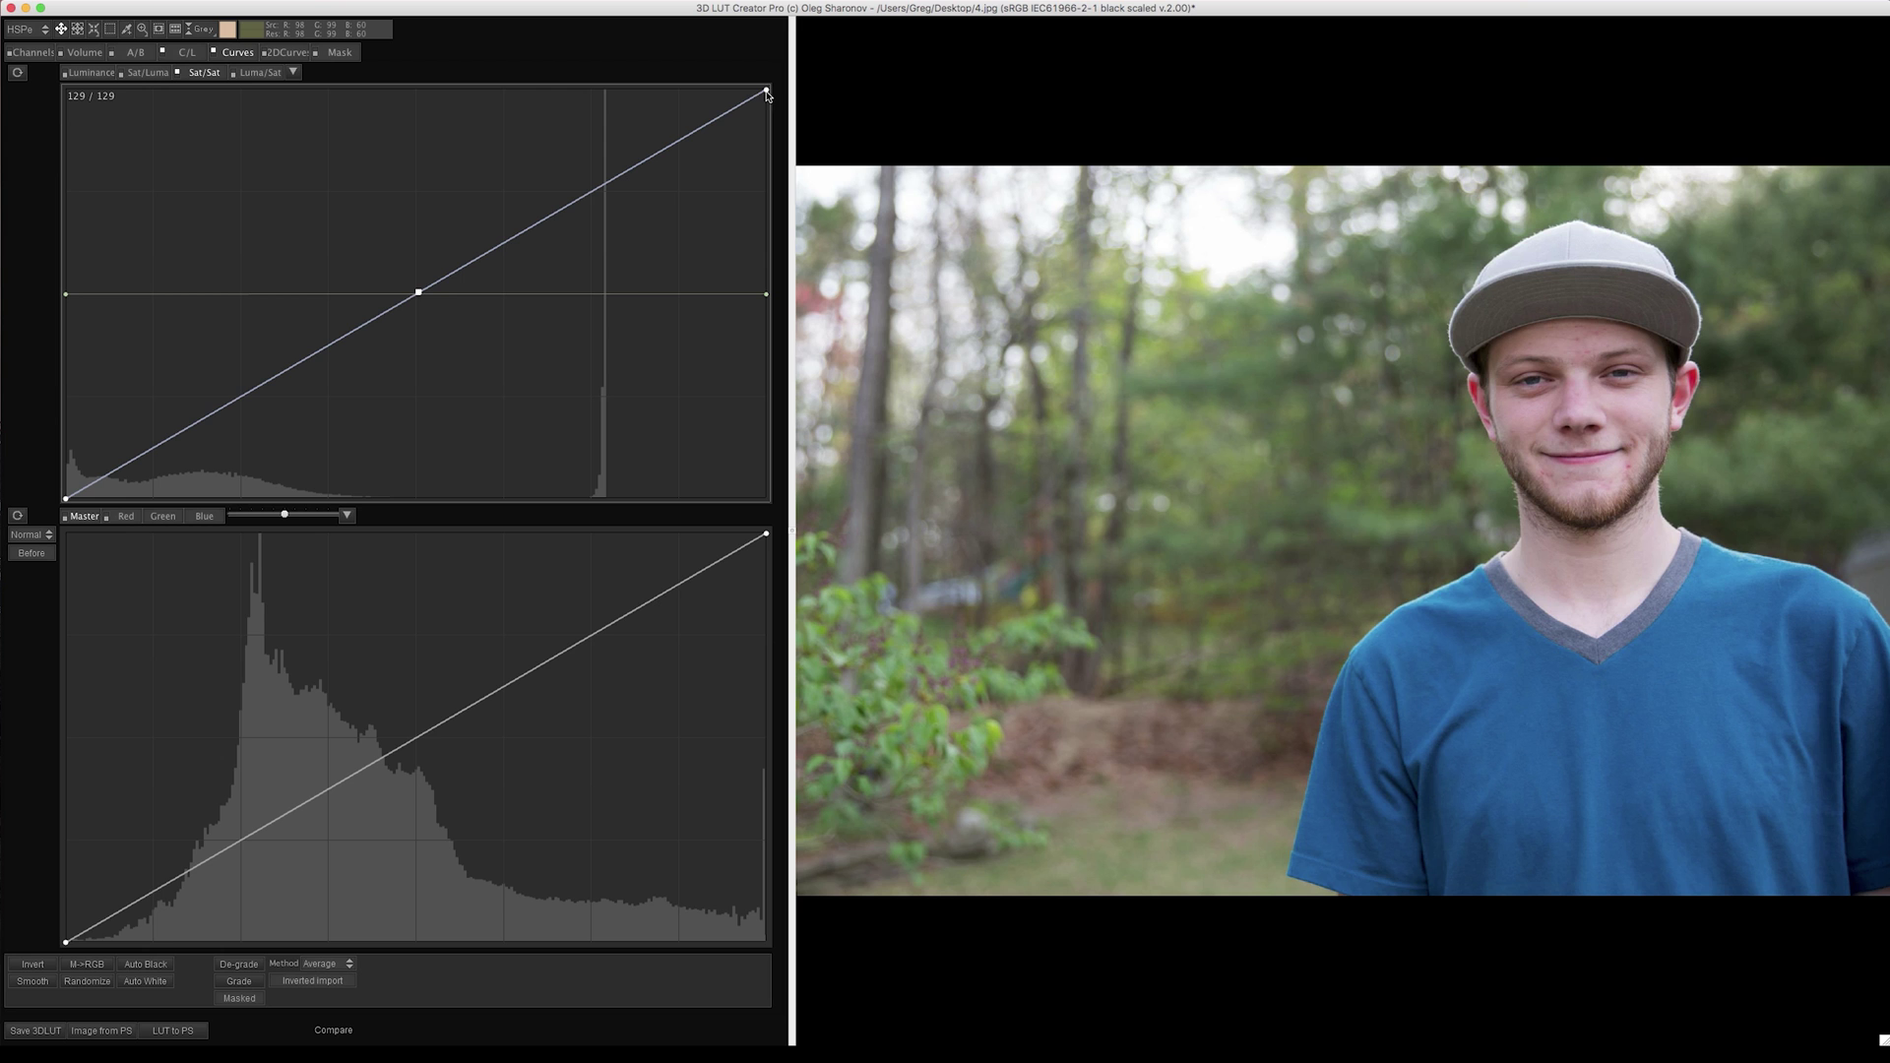
left_click_drag(767, 93, 788, 220)
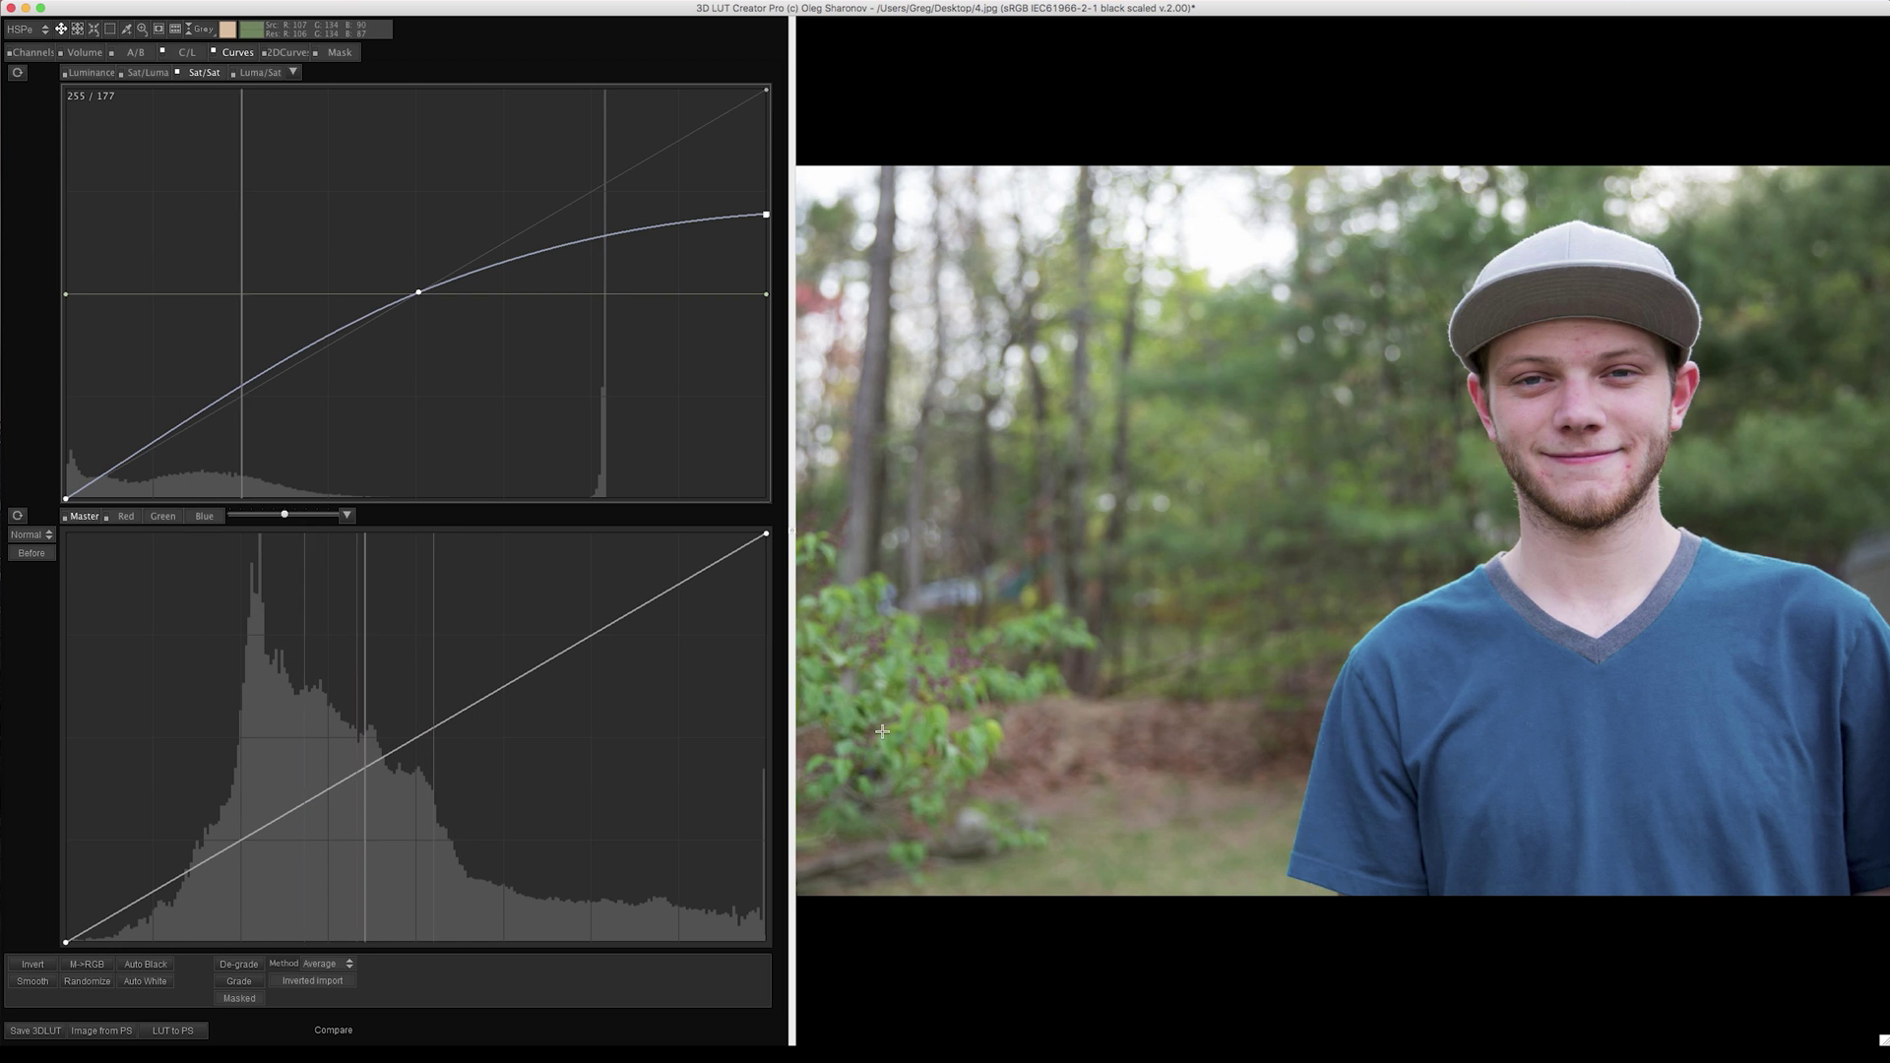
left_click(17, 72)
Step: Try brightening the blue shirt with a Luma/Sat curve point at 195/174 and an anchor at 132/129, and reset the curve
left_click(259, 73)
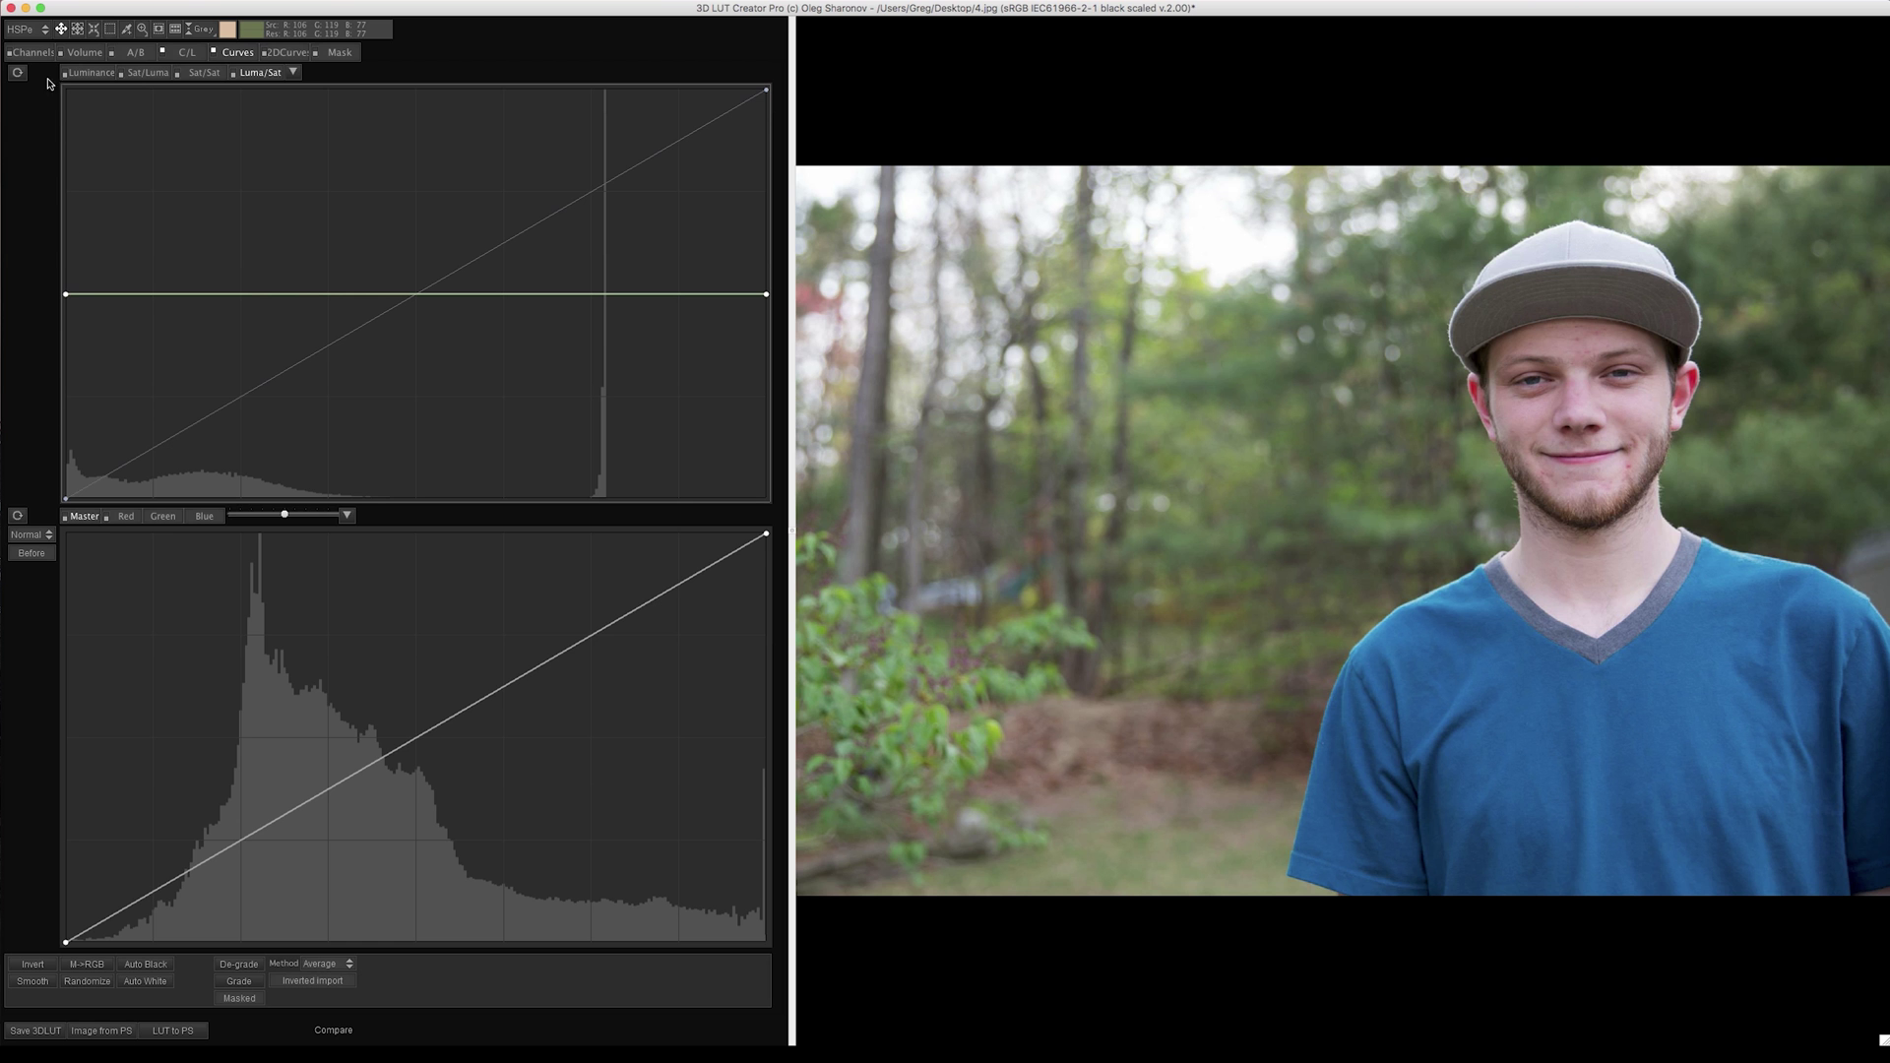
mouse_move(66, 295)
left_mouse_down()
mouse_move(59, 75)
mouse_move(60, 548)
mouse_move(51, 294)
left_mouse_up()
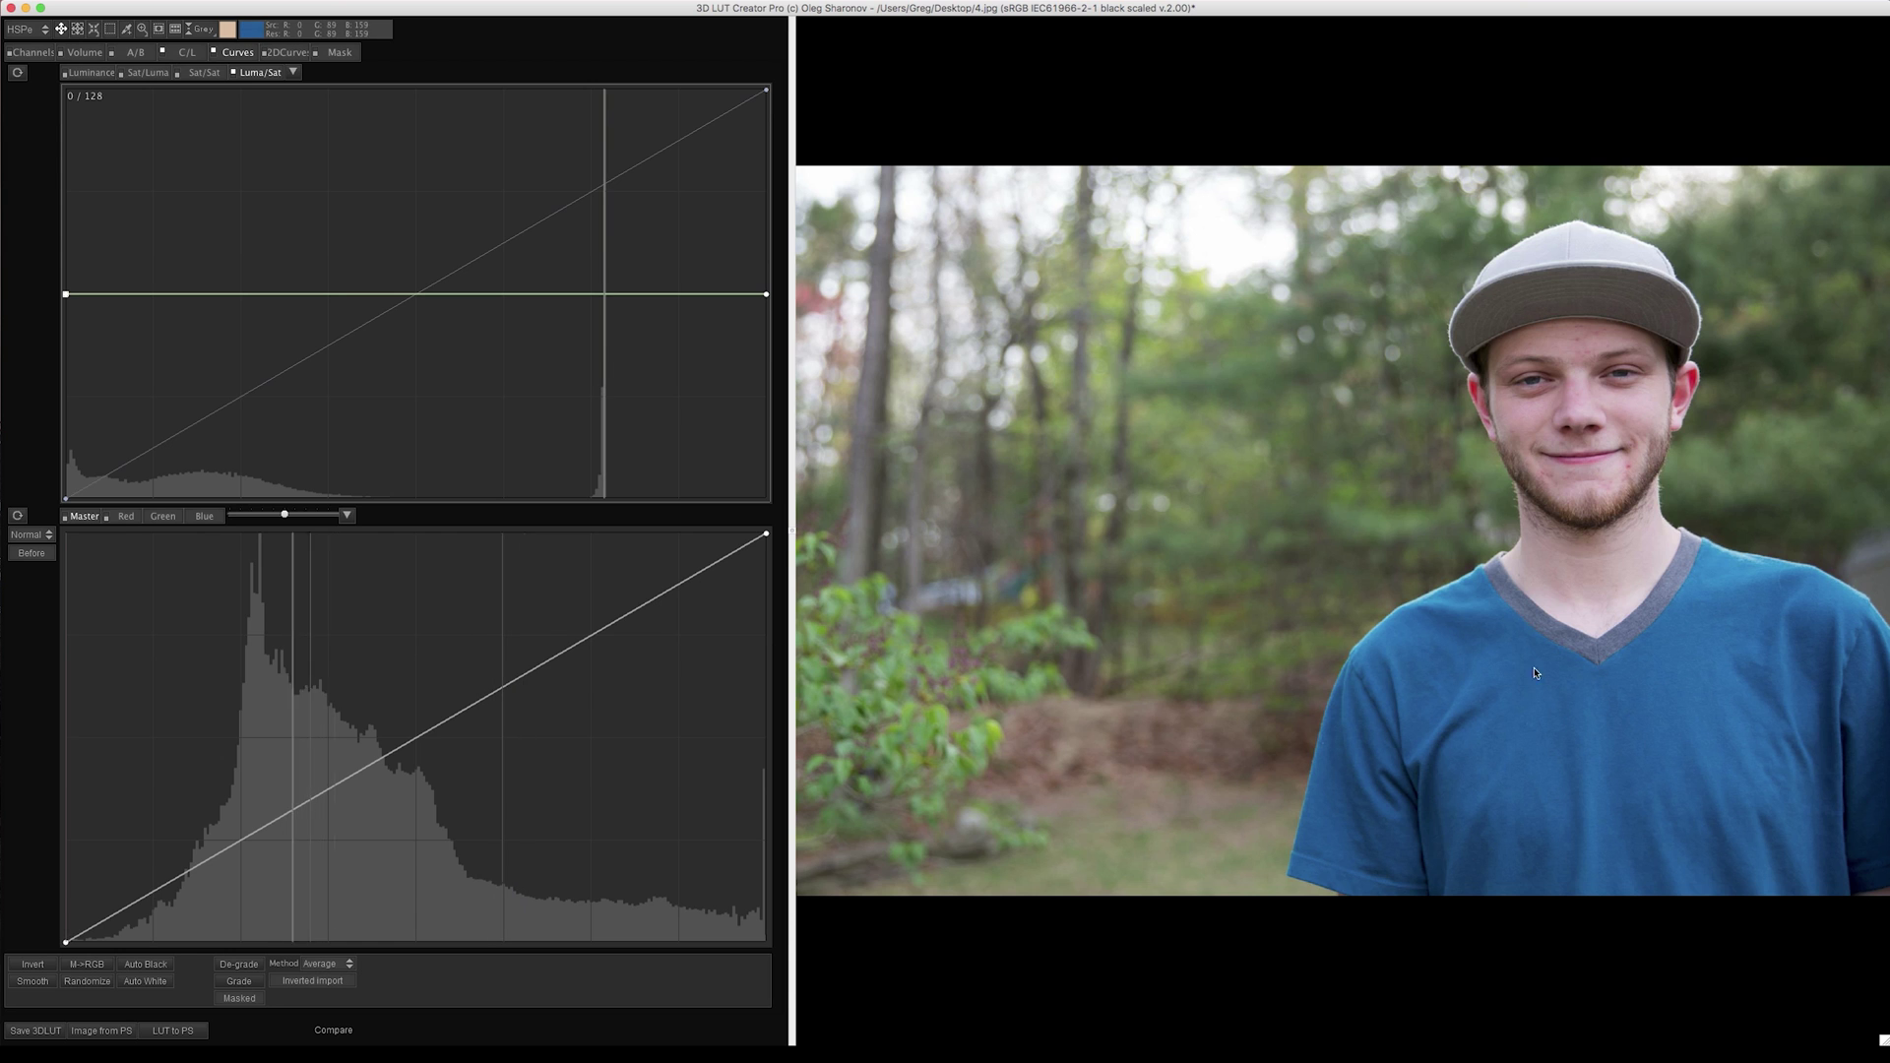
left_click(608, 296)
left_click_drag(605, 287, 602, 217)
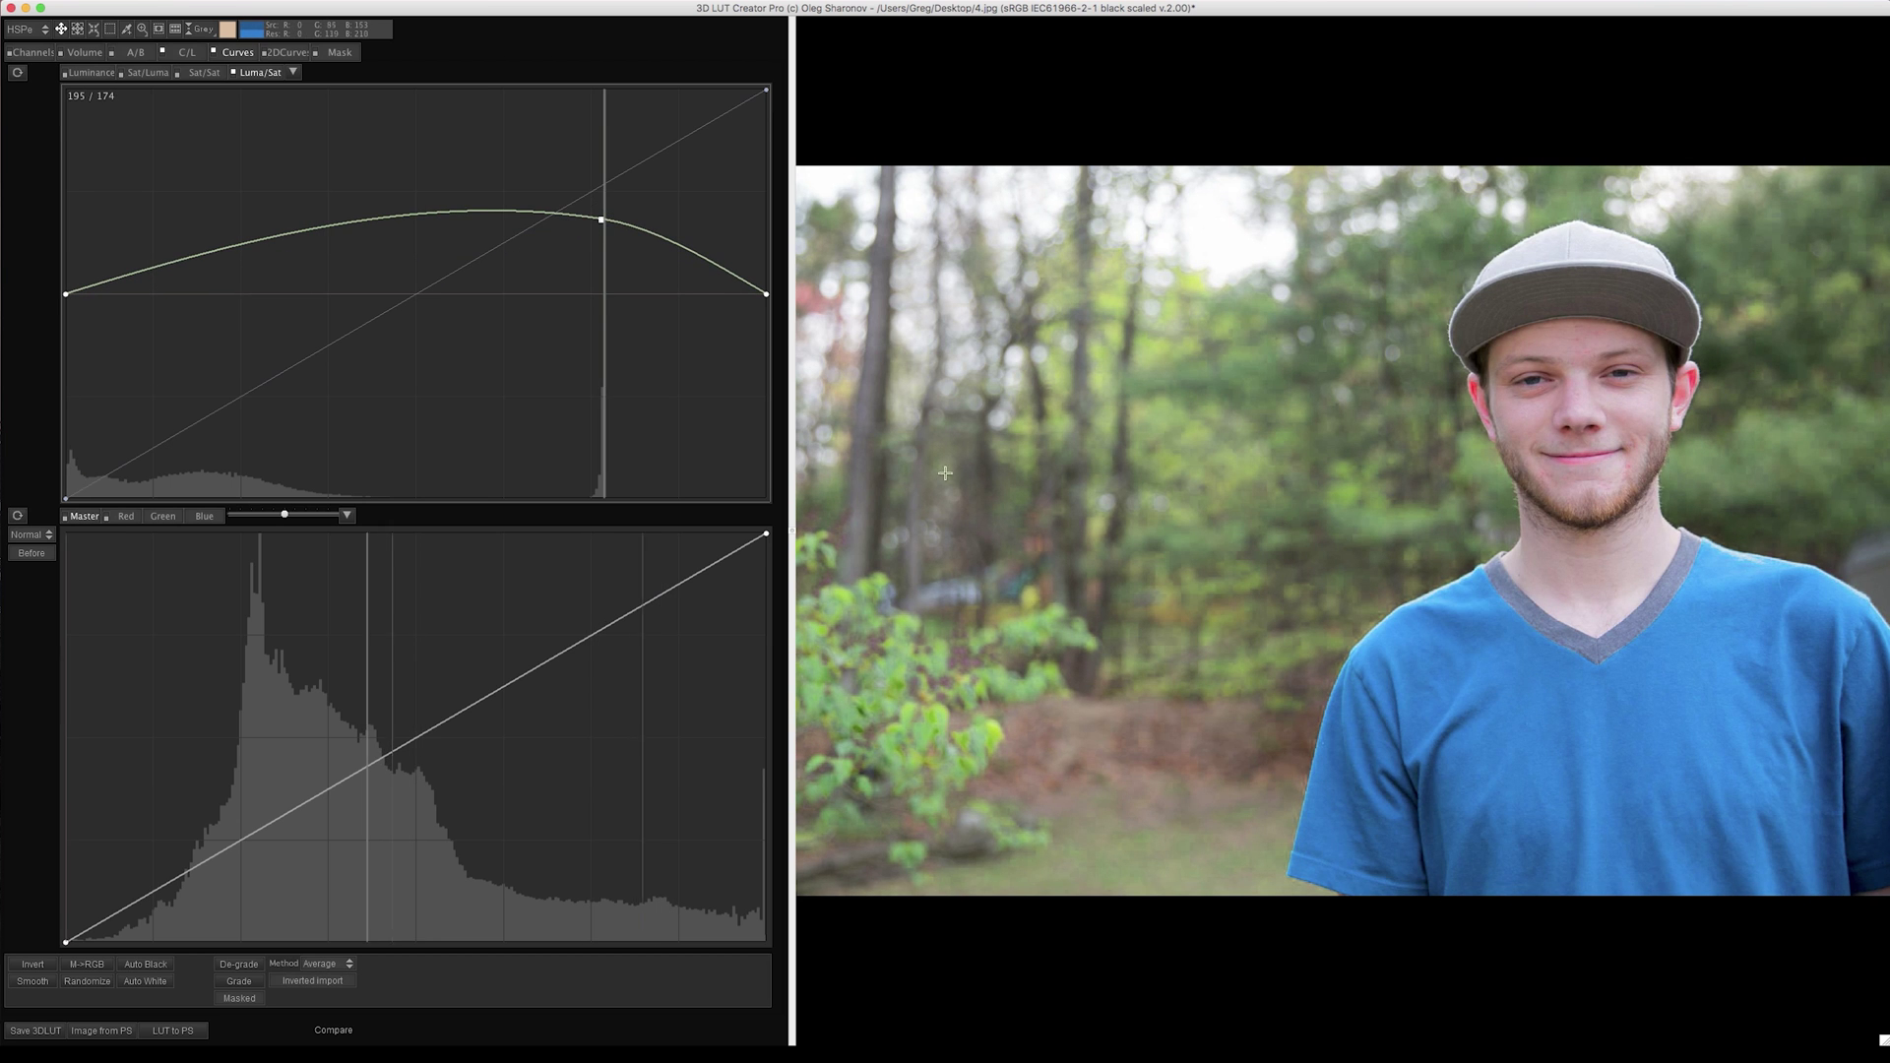
left_click_drag(446, 215, 430, 296)
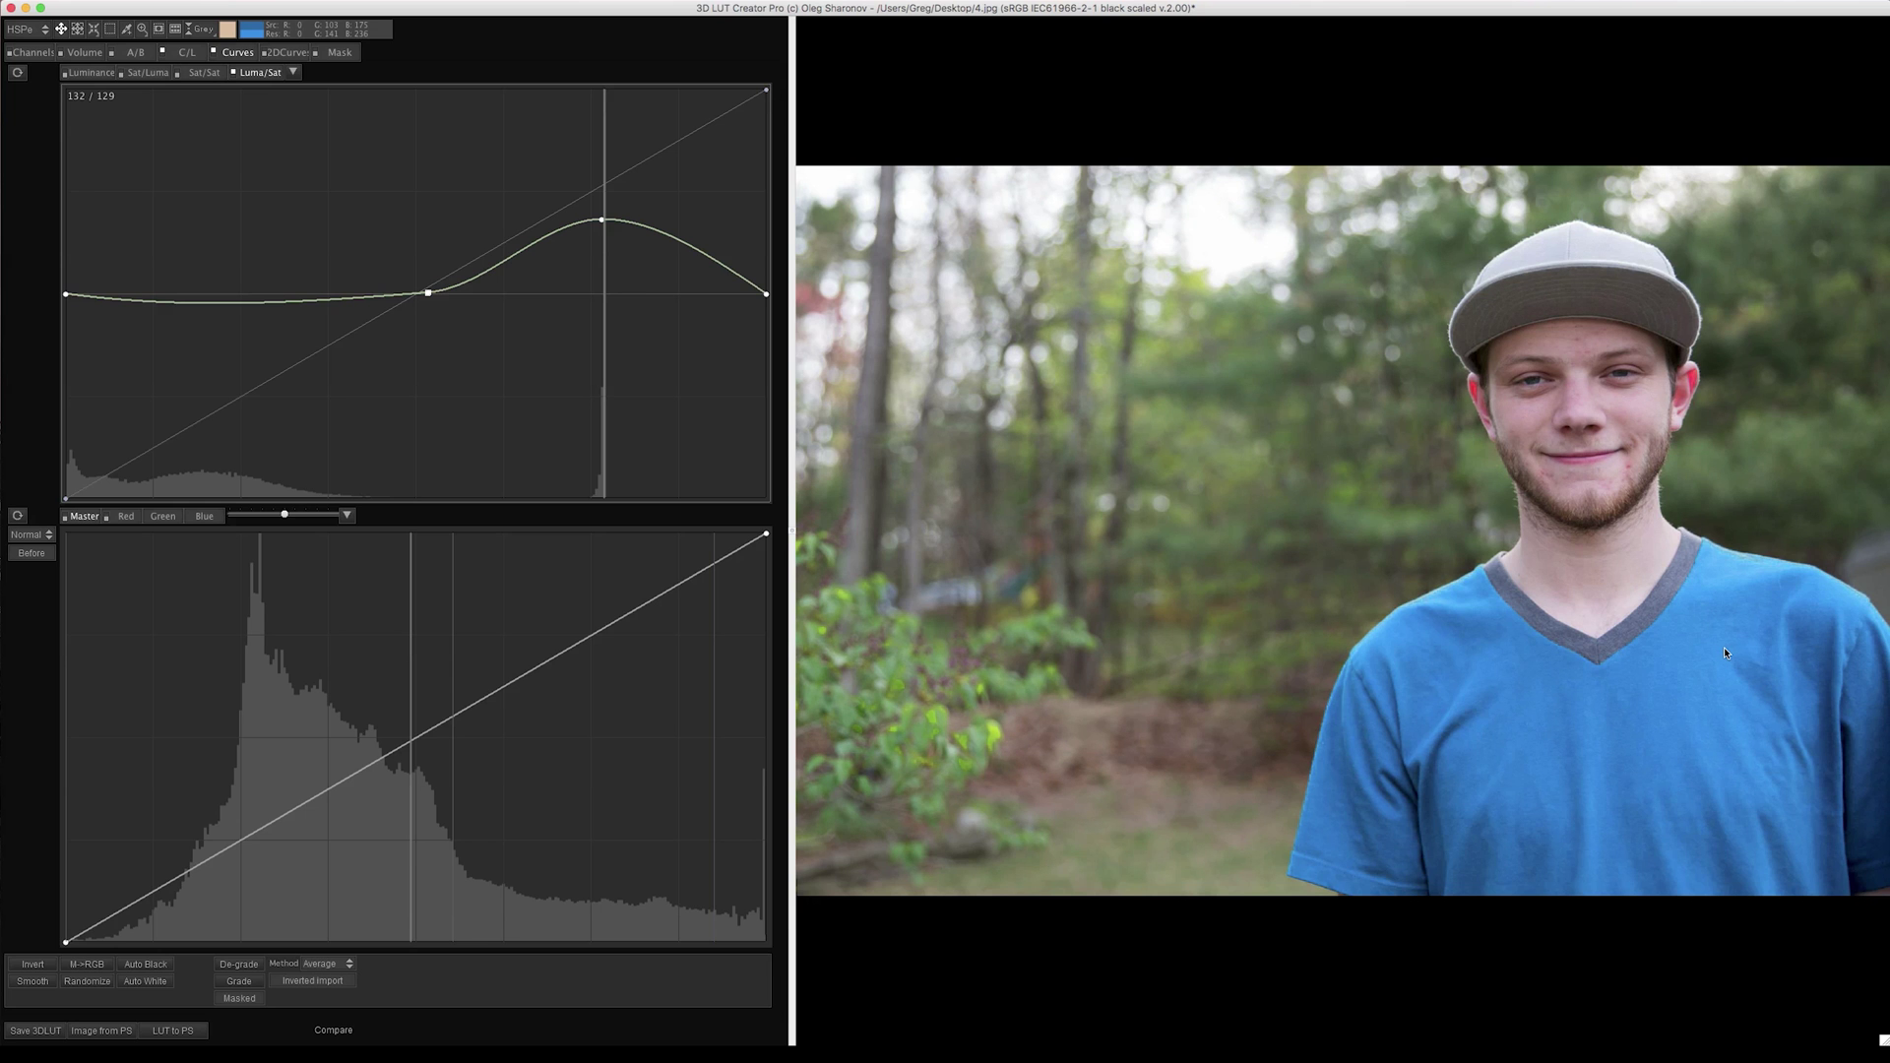
double_click(726, 382)
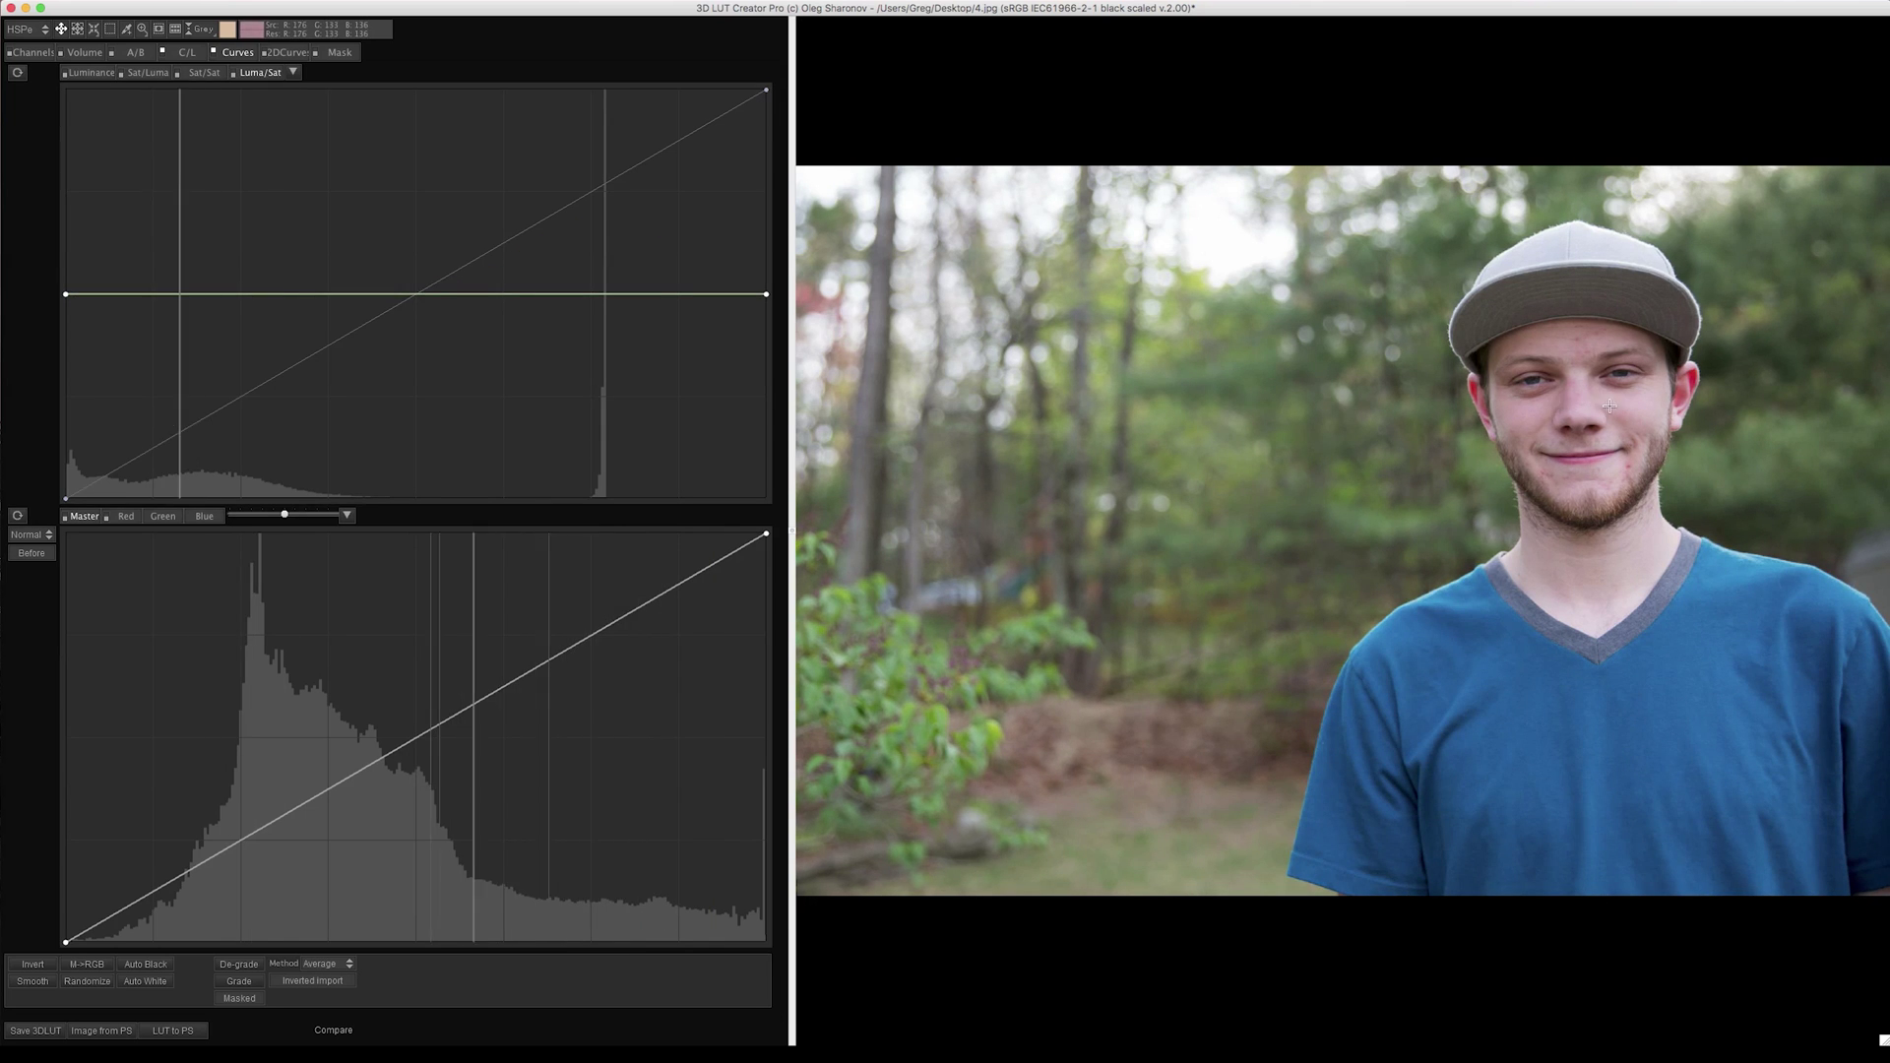
Step: Brighten the low-saturation skin tones with Luma/Sat curve points at 84/128 and 34/156, and compare the portrait with the original
left_click(297, 294)
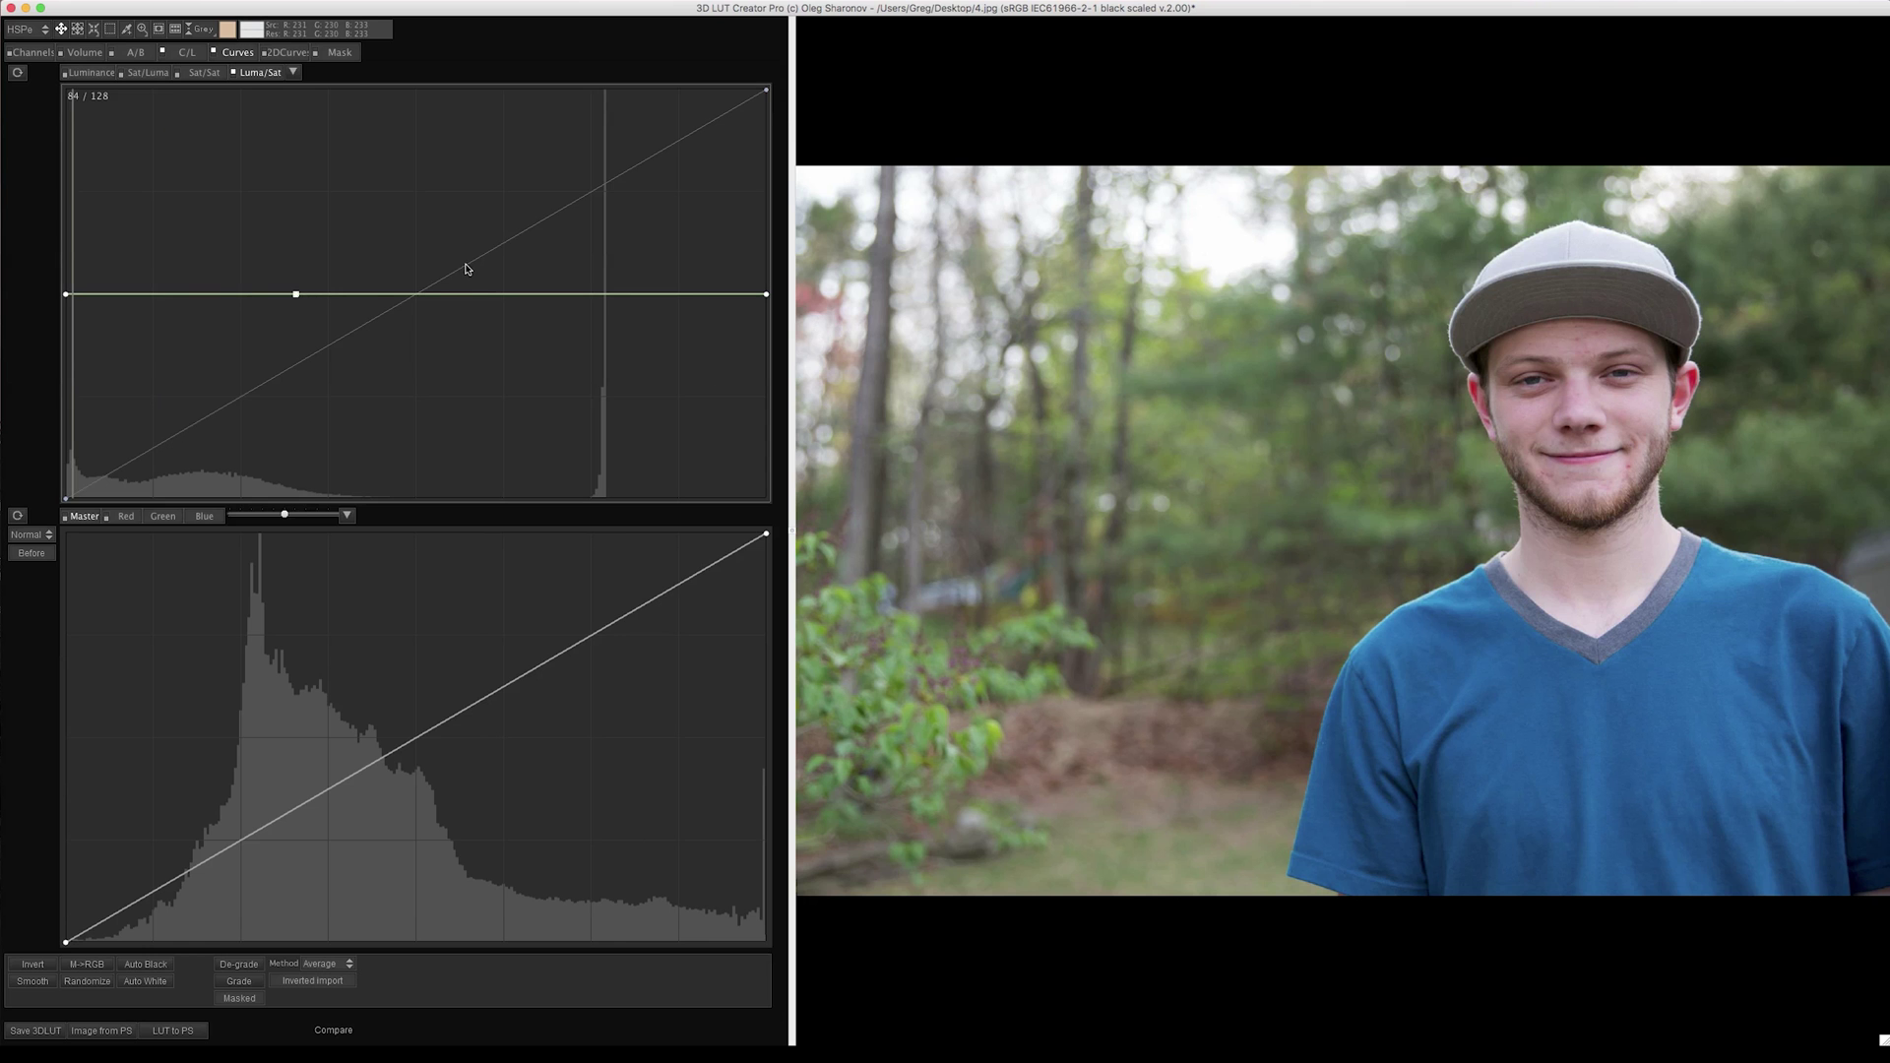
left_click_drag(152, 293, 158, 251)
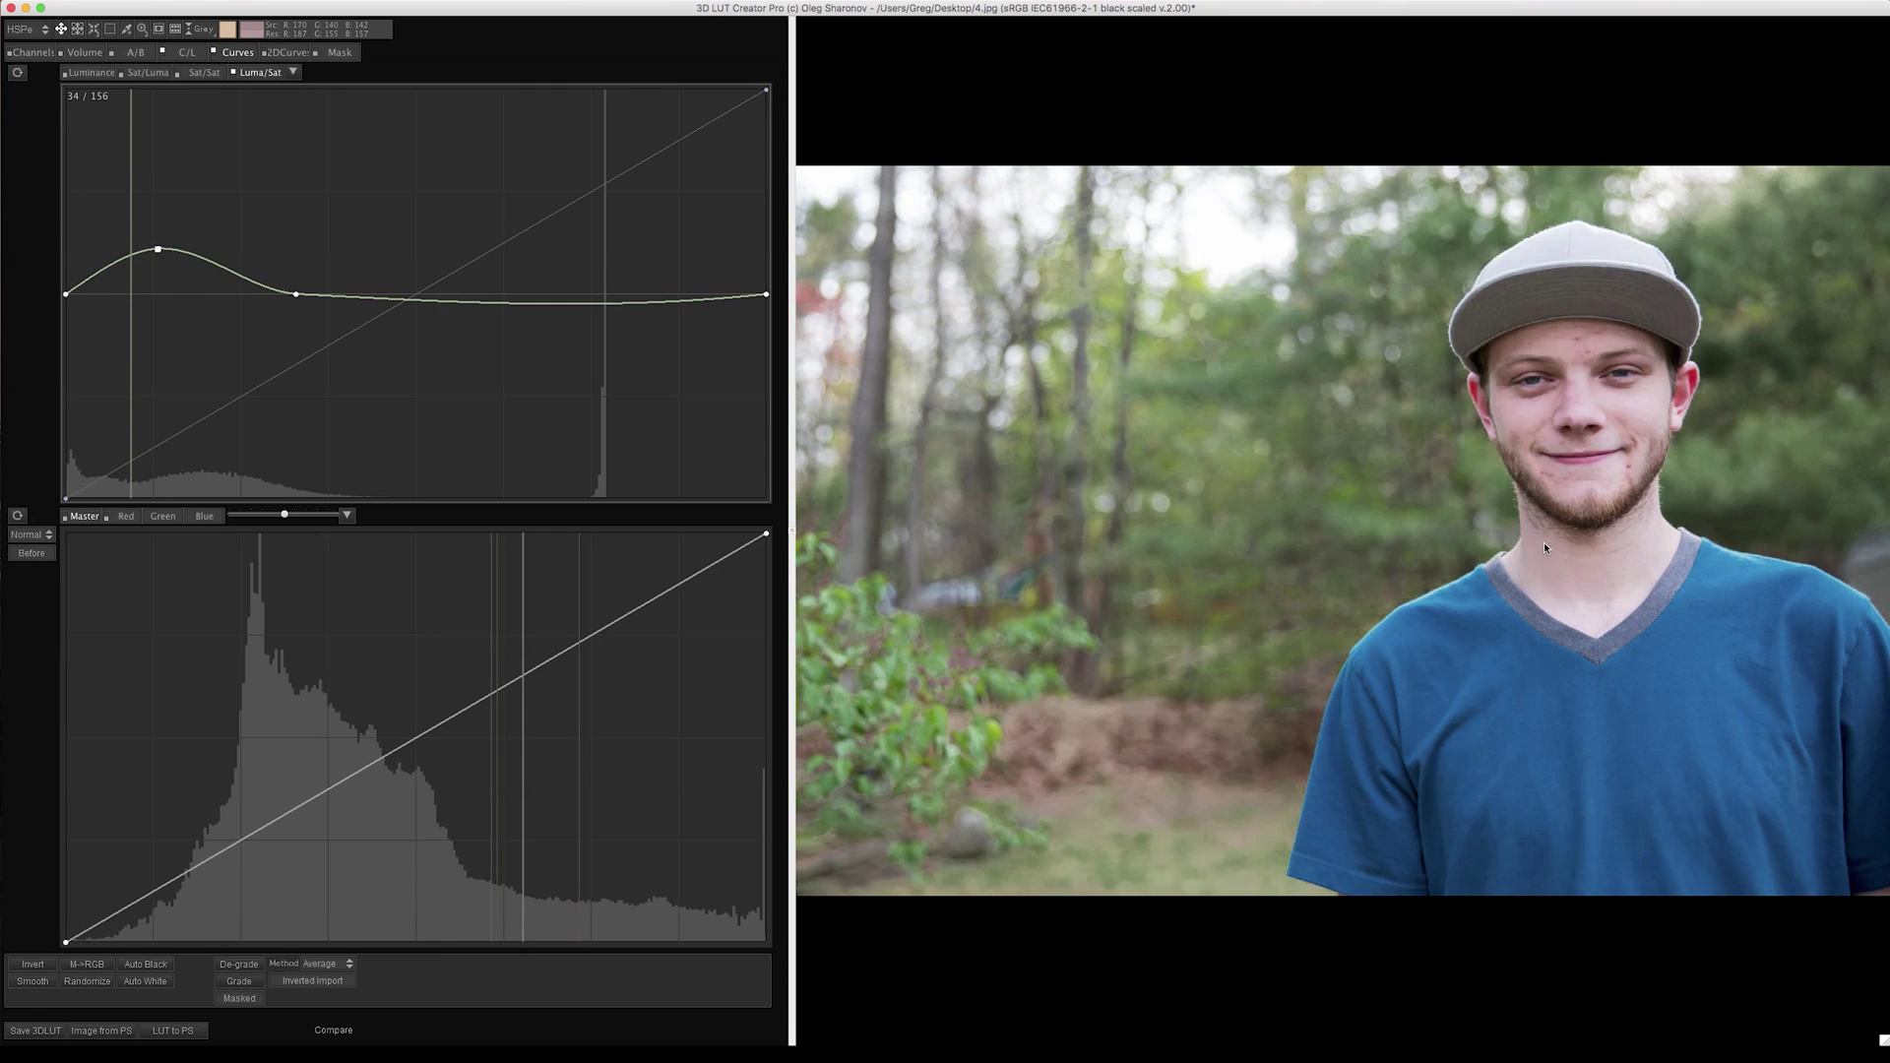
key("b")
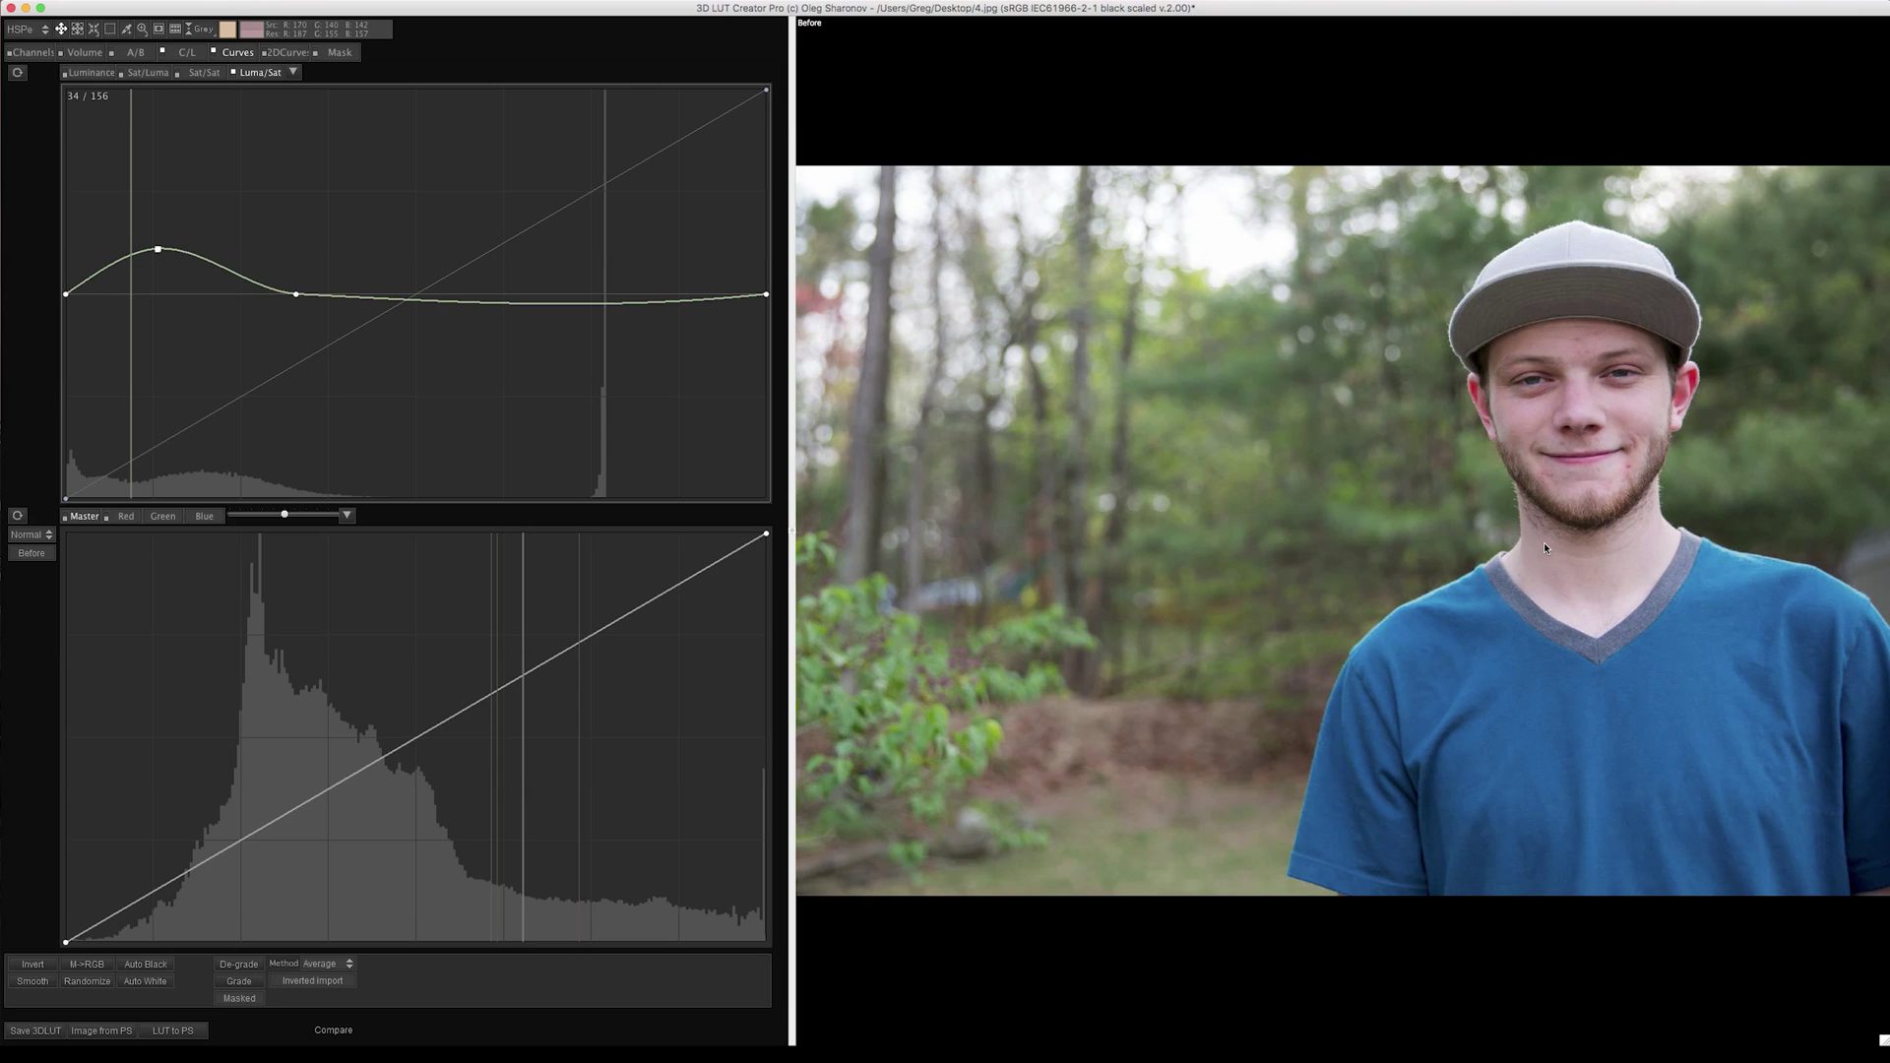
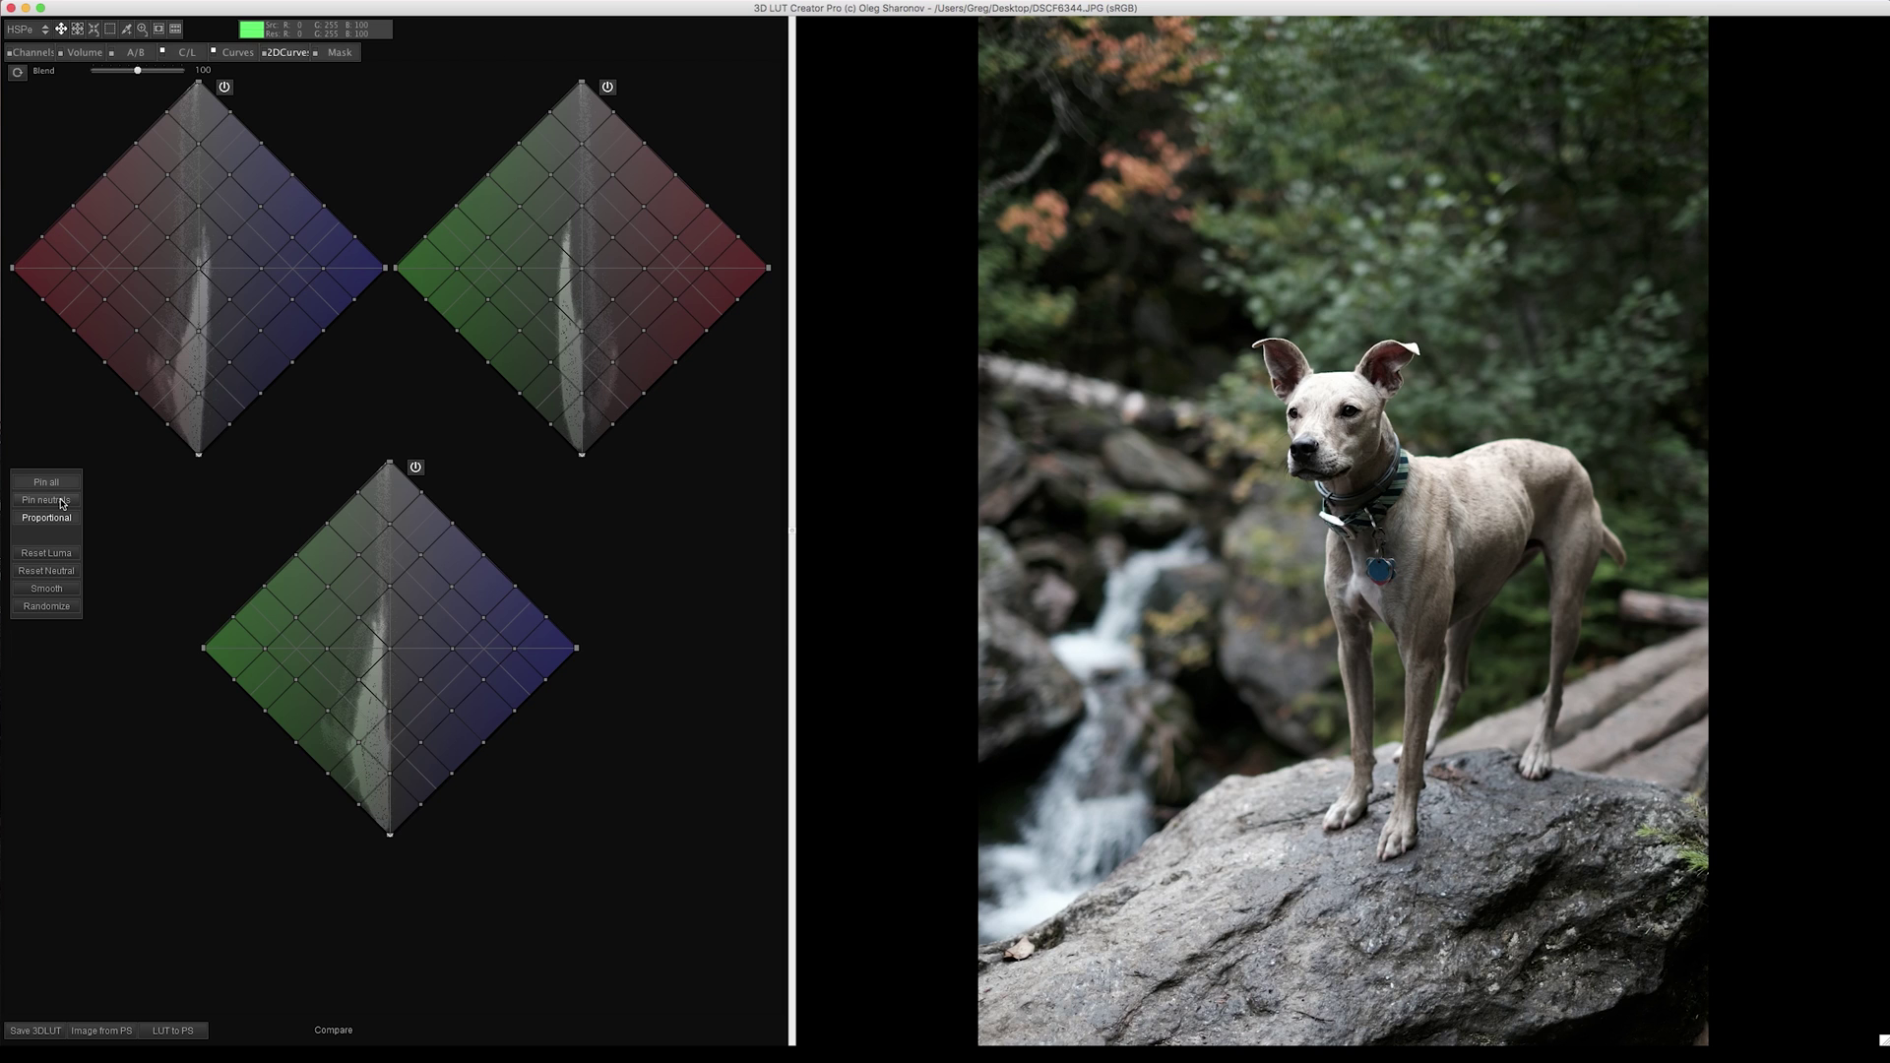
Step: Pin the neutrals in the dog photo's 2D curves, and try a red point of the red-blue grid at the neutral axis and then farther outward
left_click(61, 503)
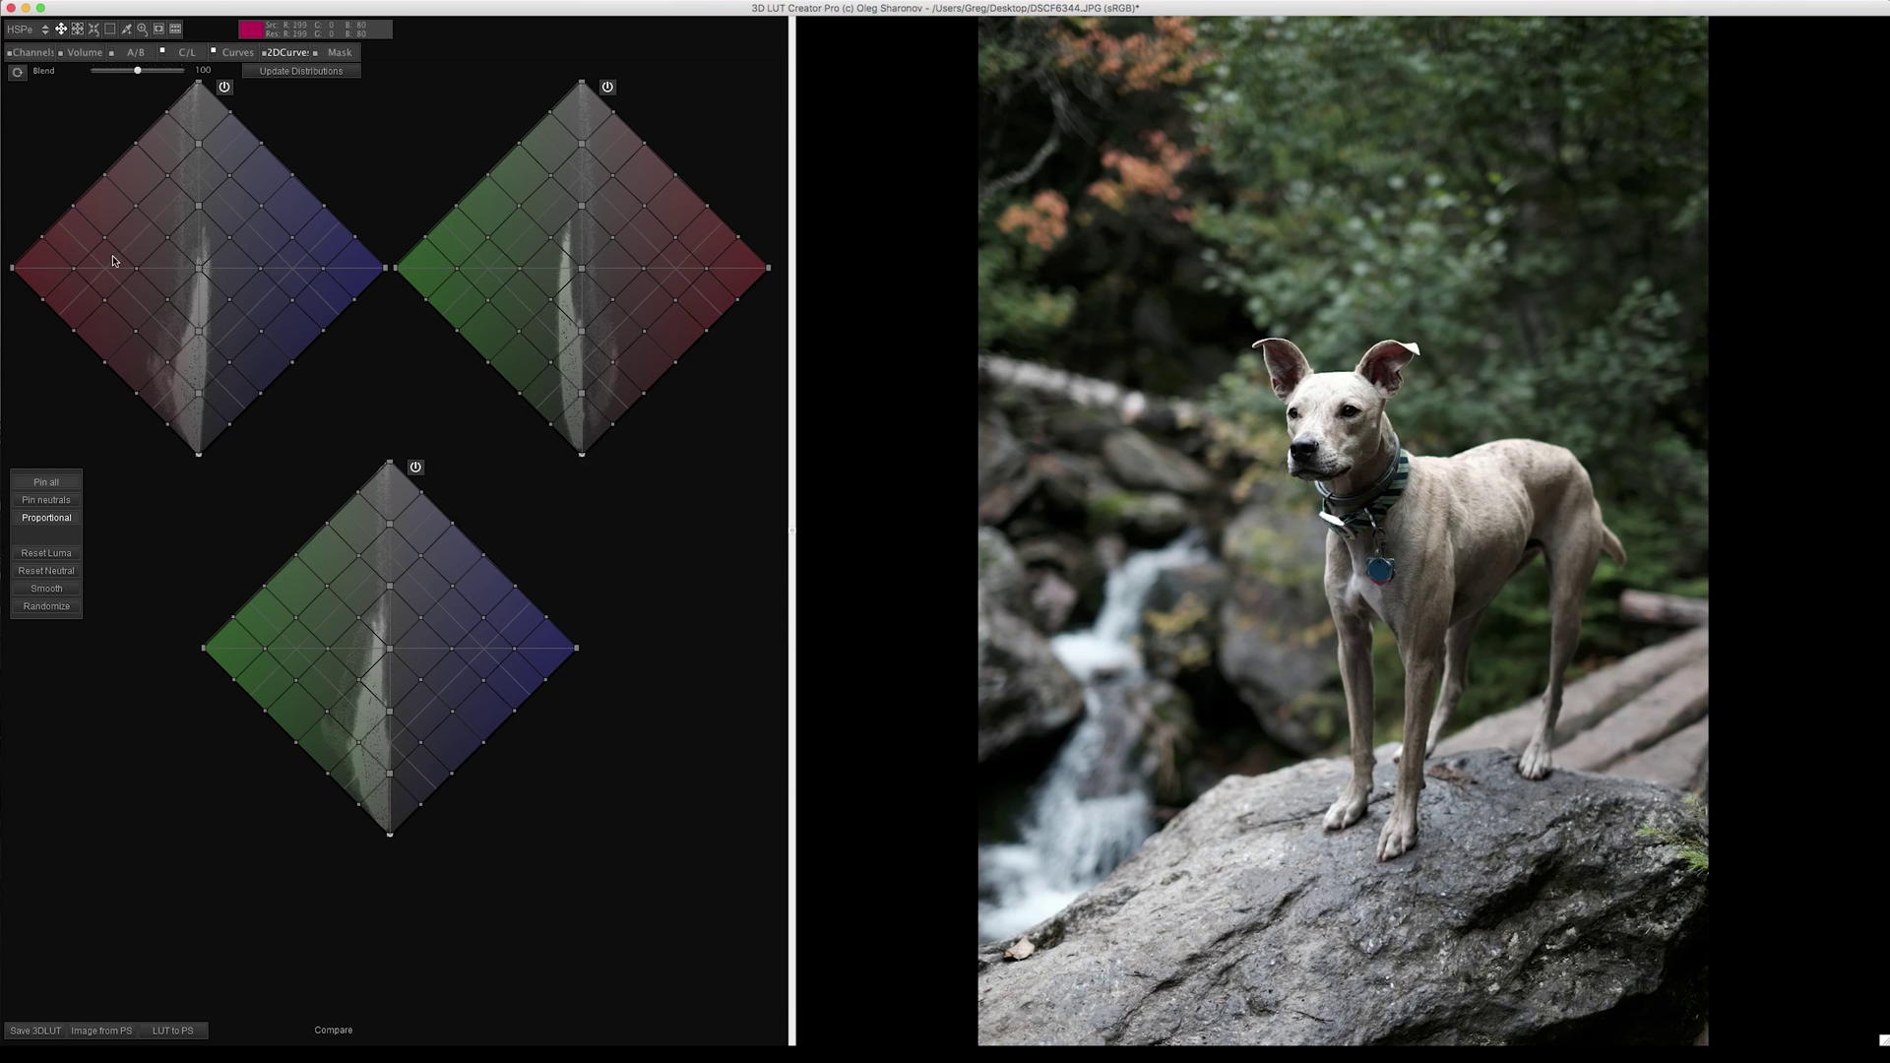
left_click(136, 269)
left_click_drag(132, 267, 776, 206)
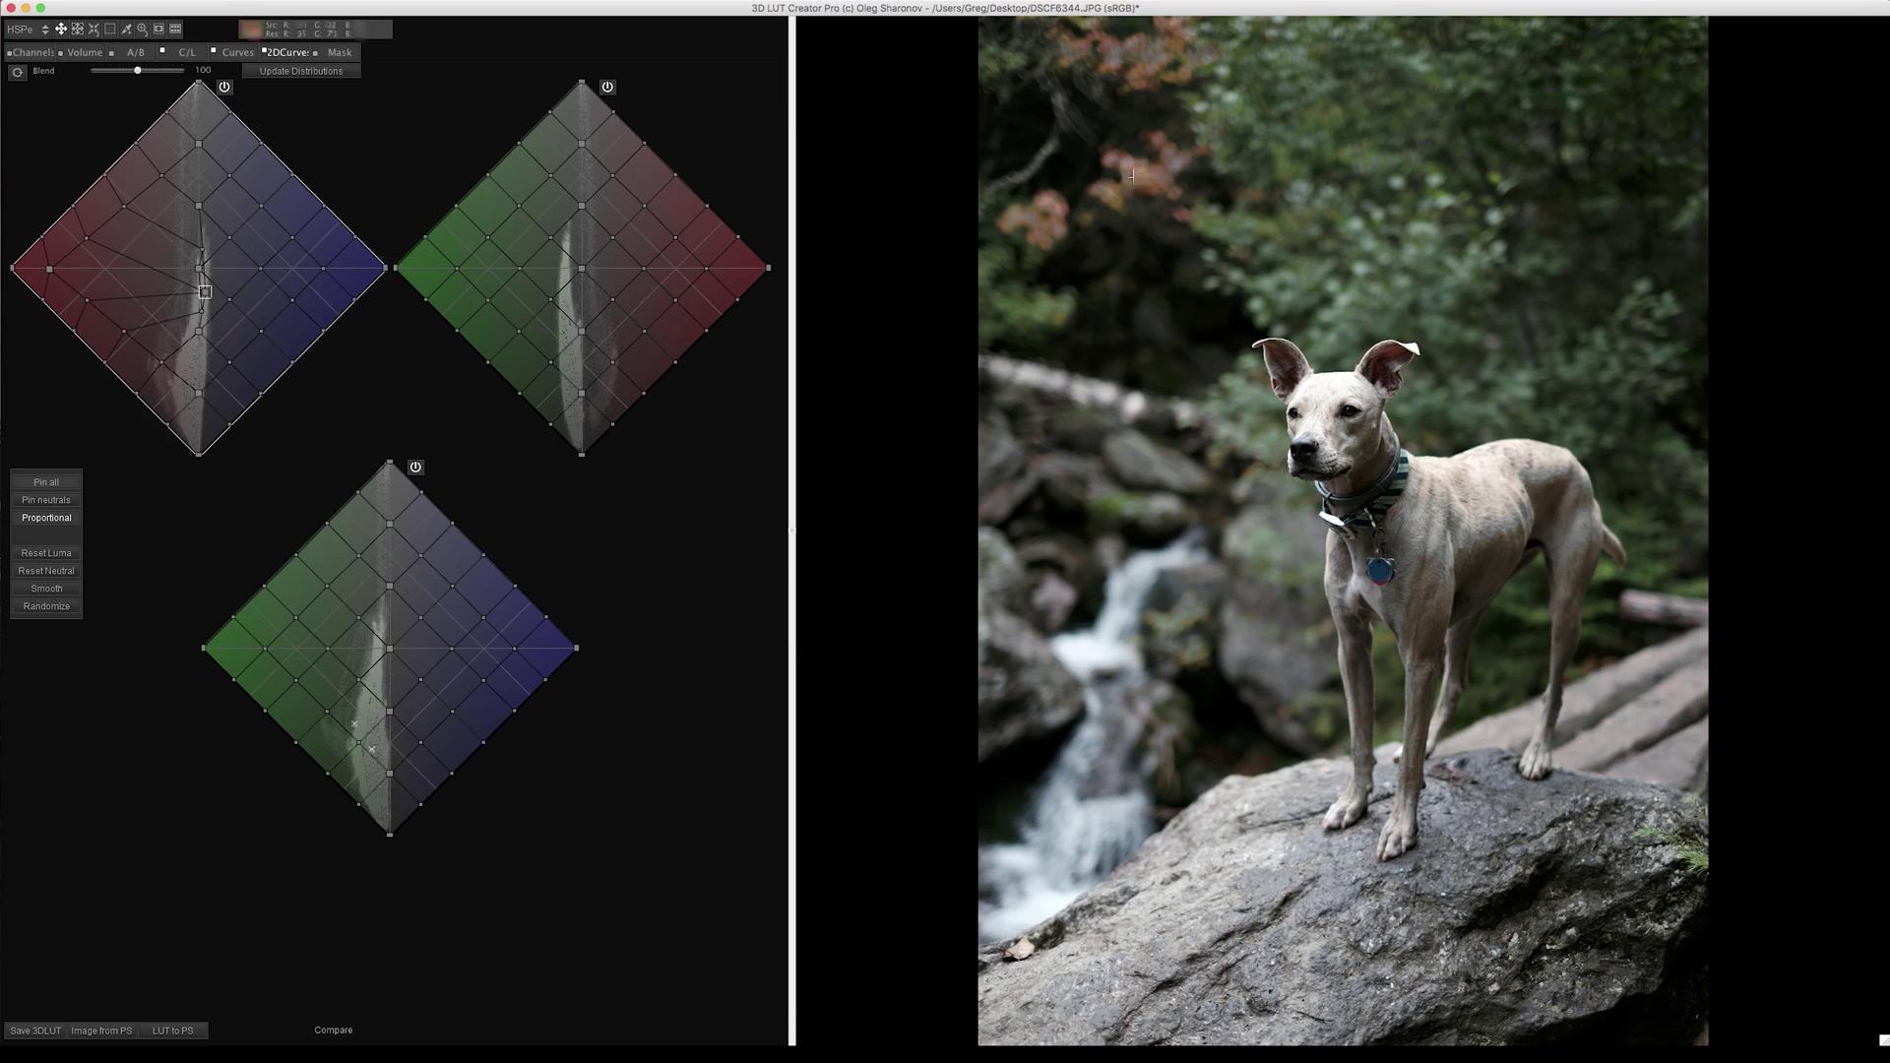
left_click_drag(204, 294, 81, 269)
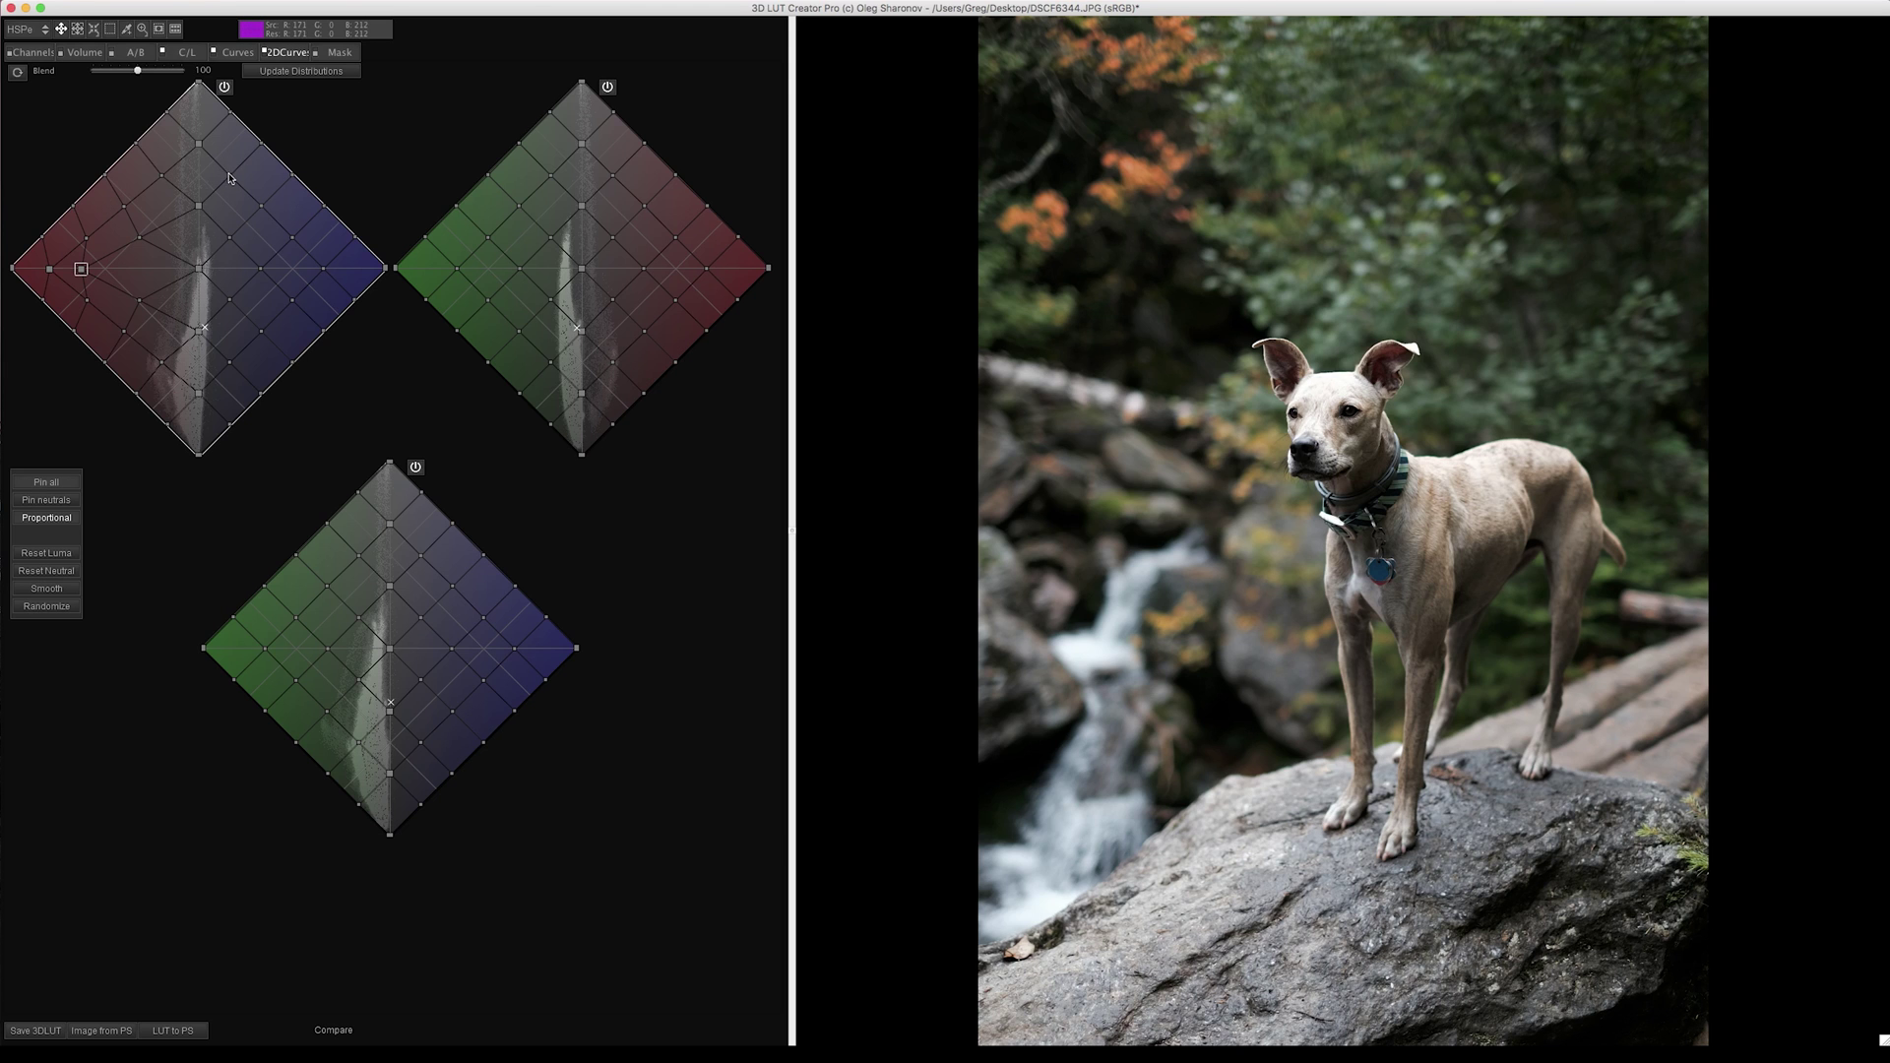
Step: Try pulling a blue point outward in the red-blue grid and a green point outward in the green-blue grid, and reset the 2D curves
left_click(229, 177)
left_click_drag(232, 177, 282, 174)
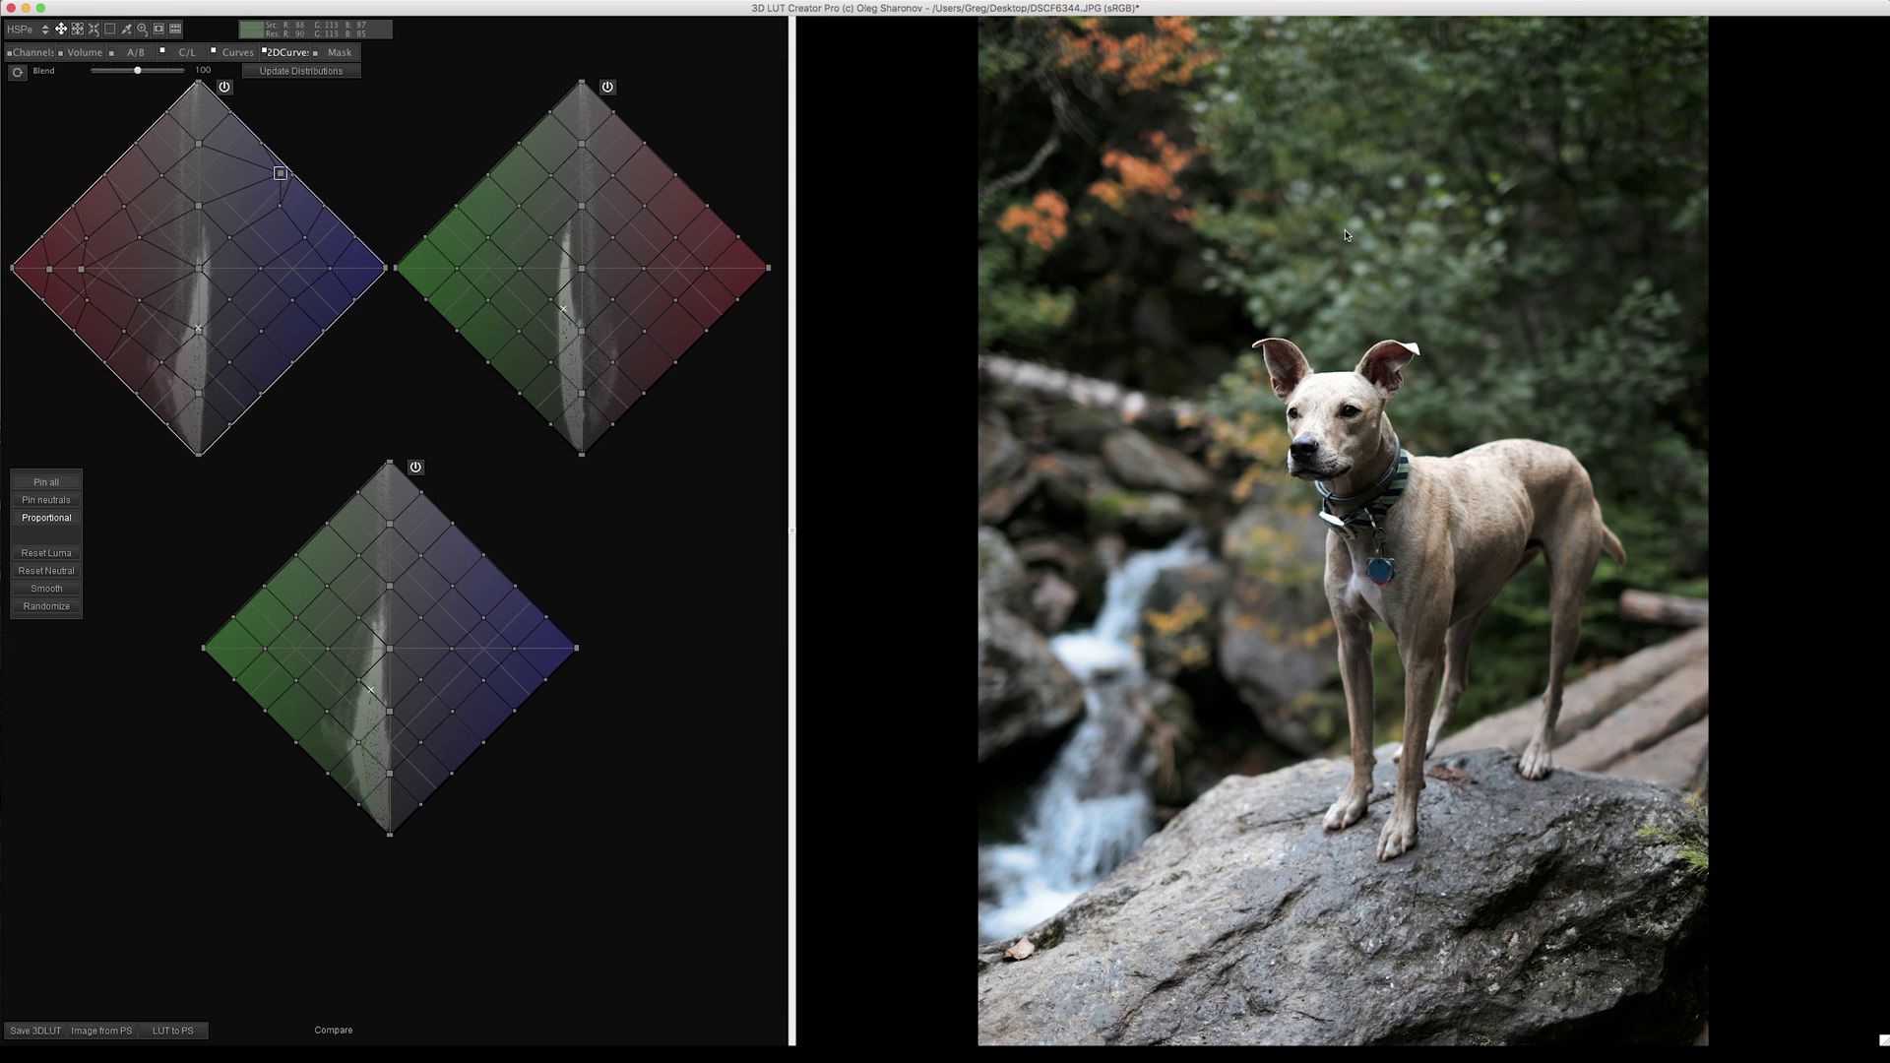
left_click_drag(358, 679, 319, 746)
left_click(1096, 287)
left_click(1096, 287)
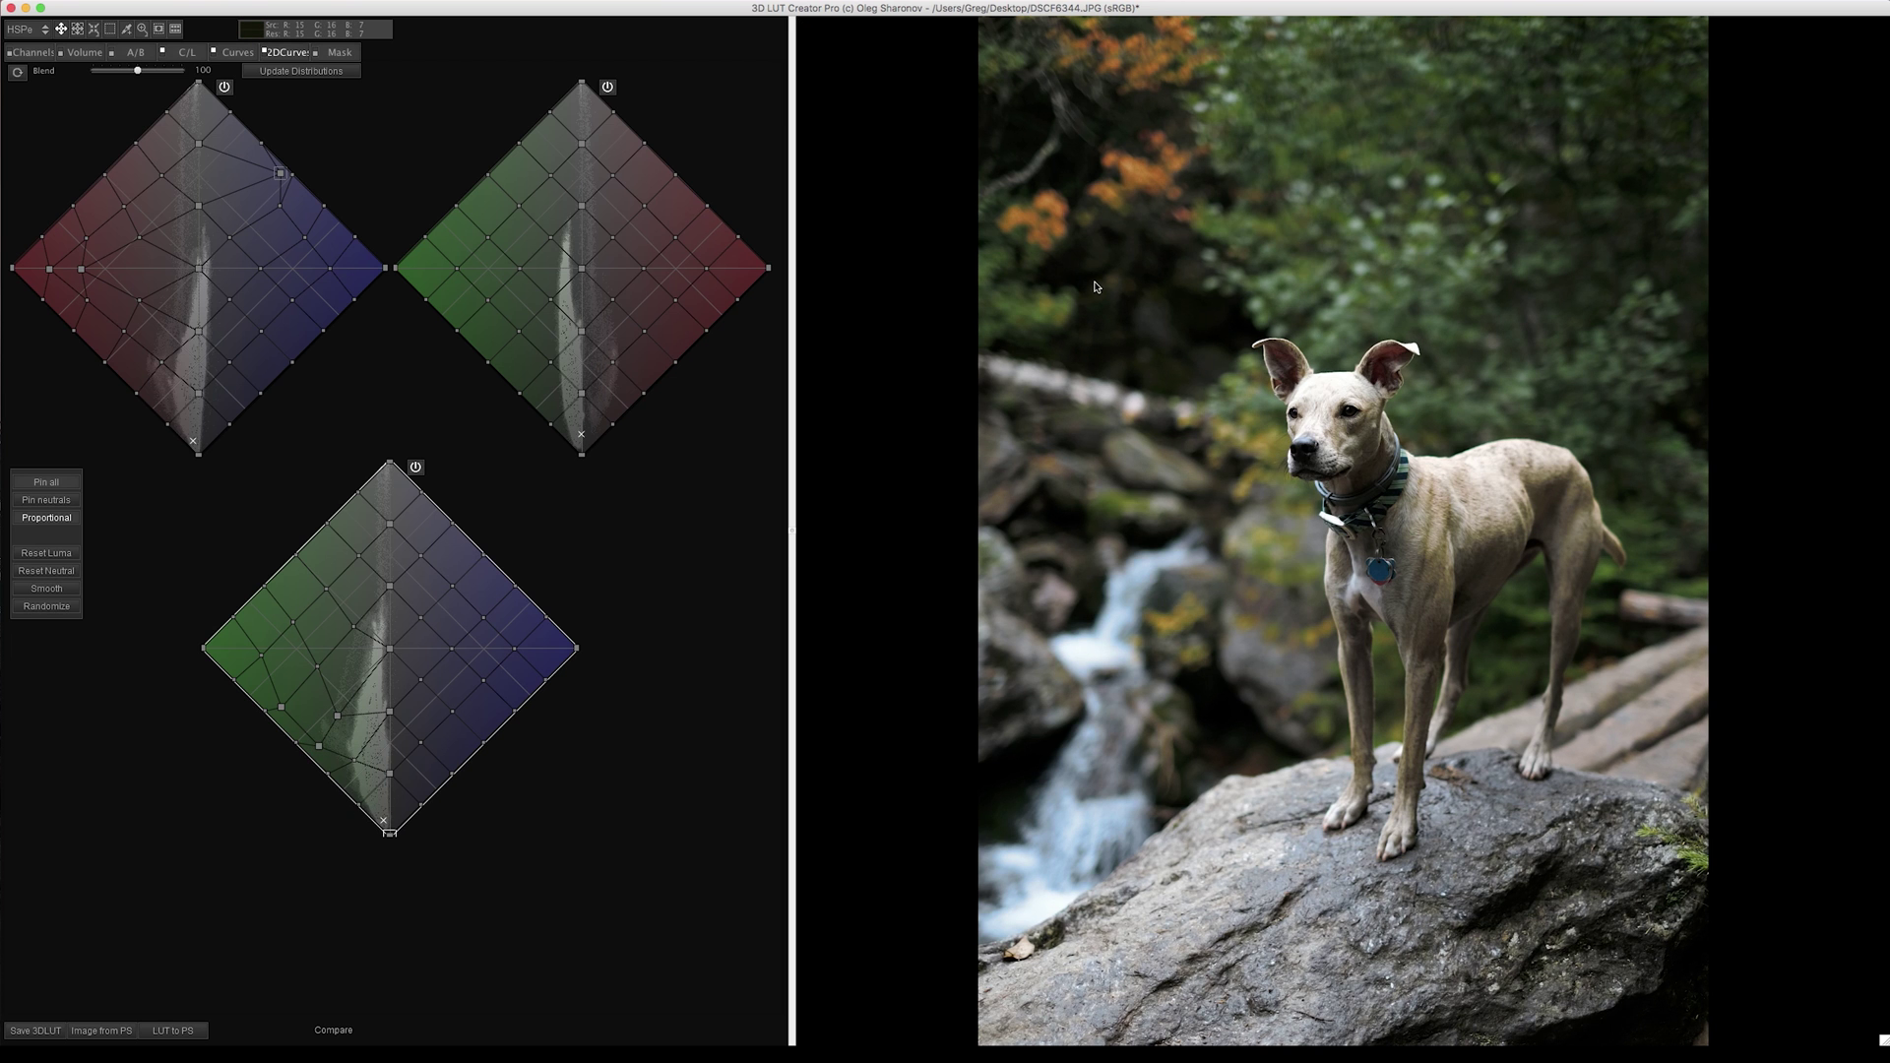
left_click(16, 71)
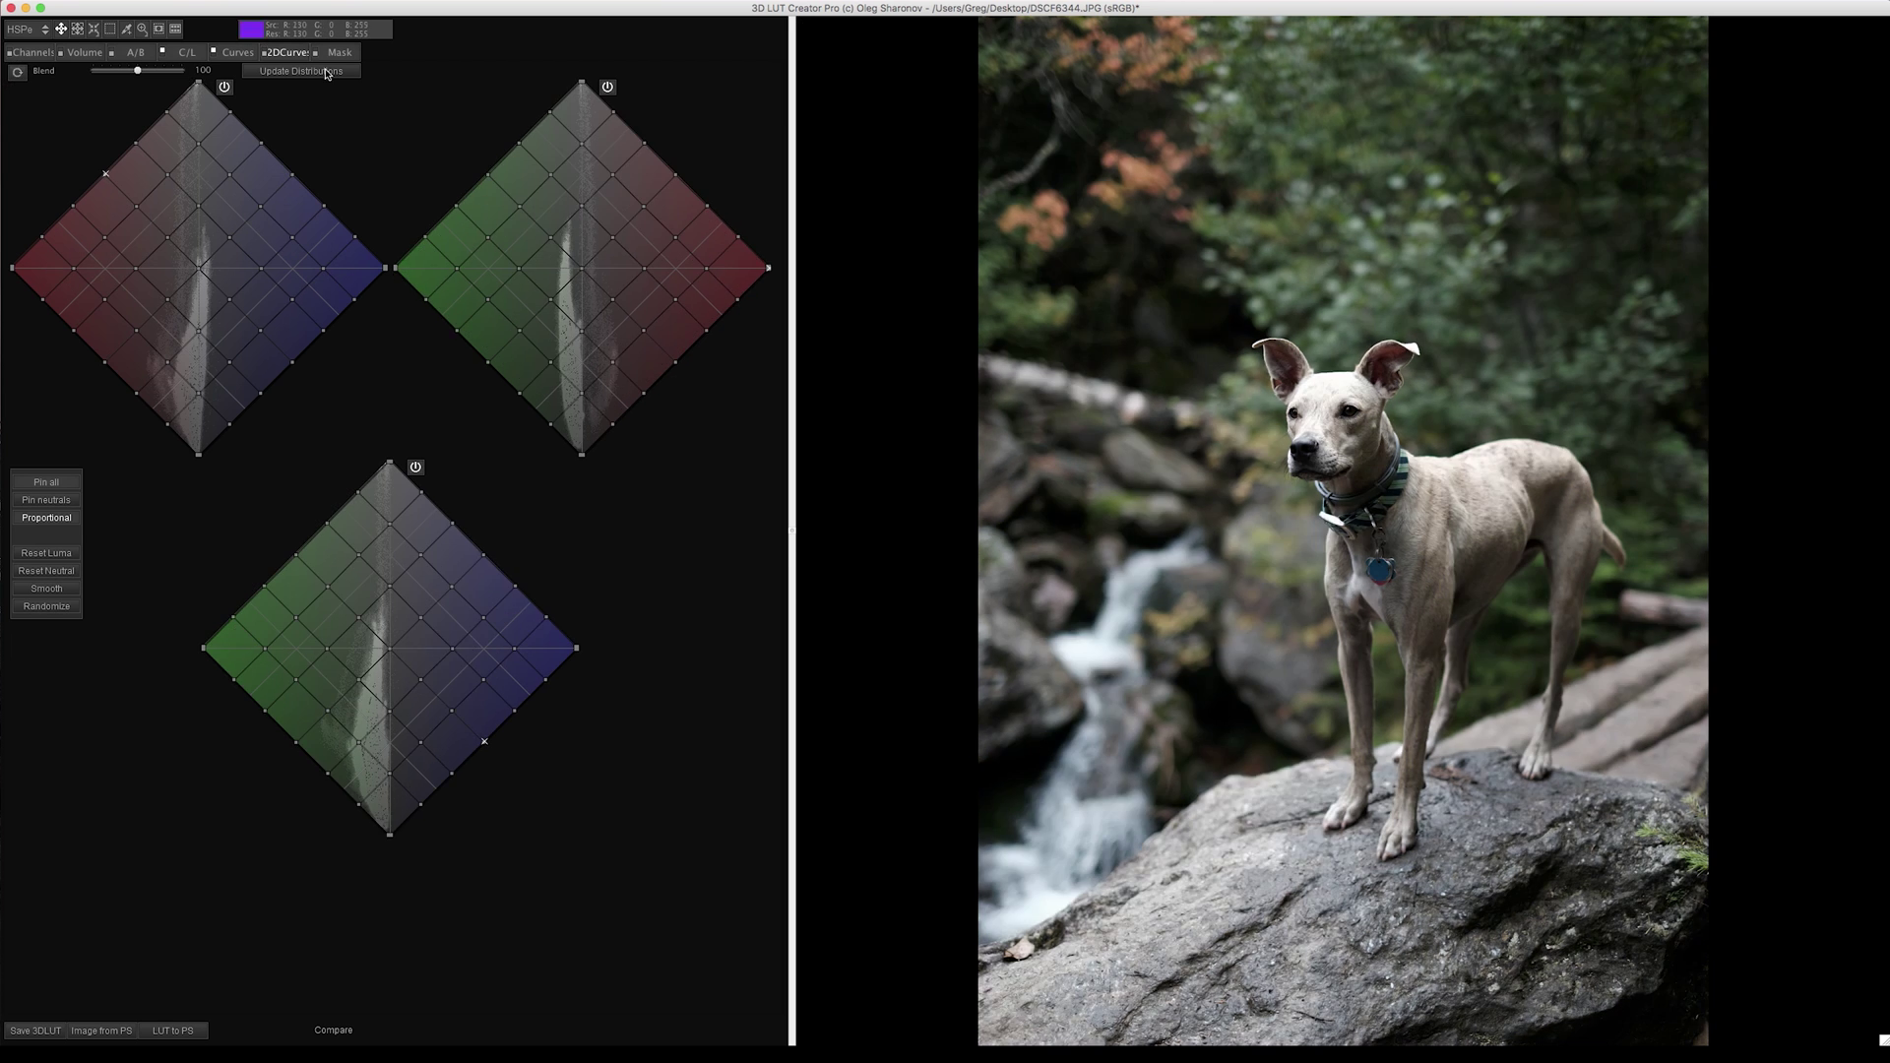
Step: Add a point about two-fifths along the mask curve, pull it well down, and base the mask on the CMYK K channel
left_click(336, 55)
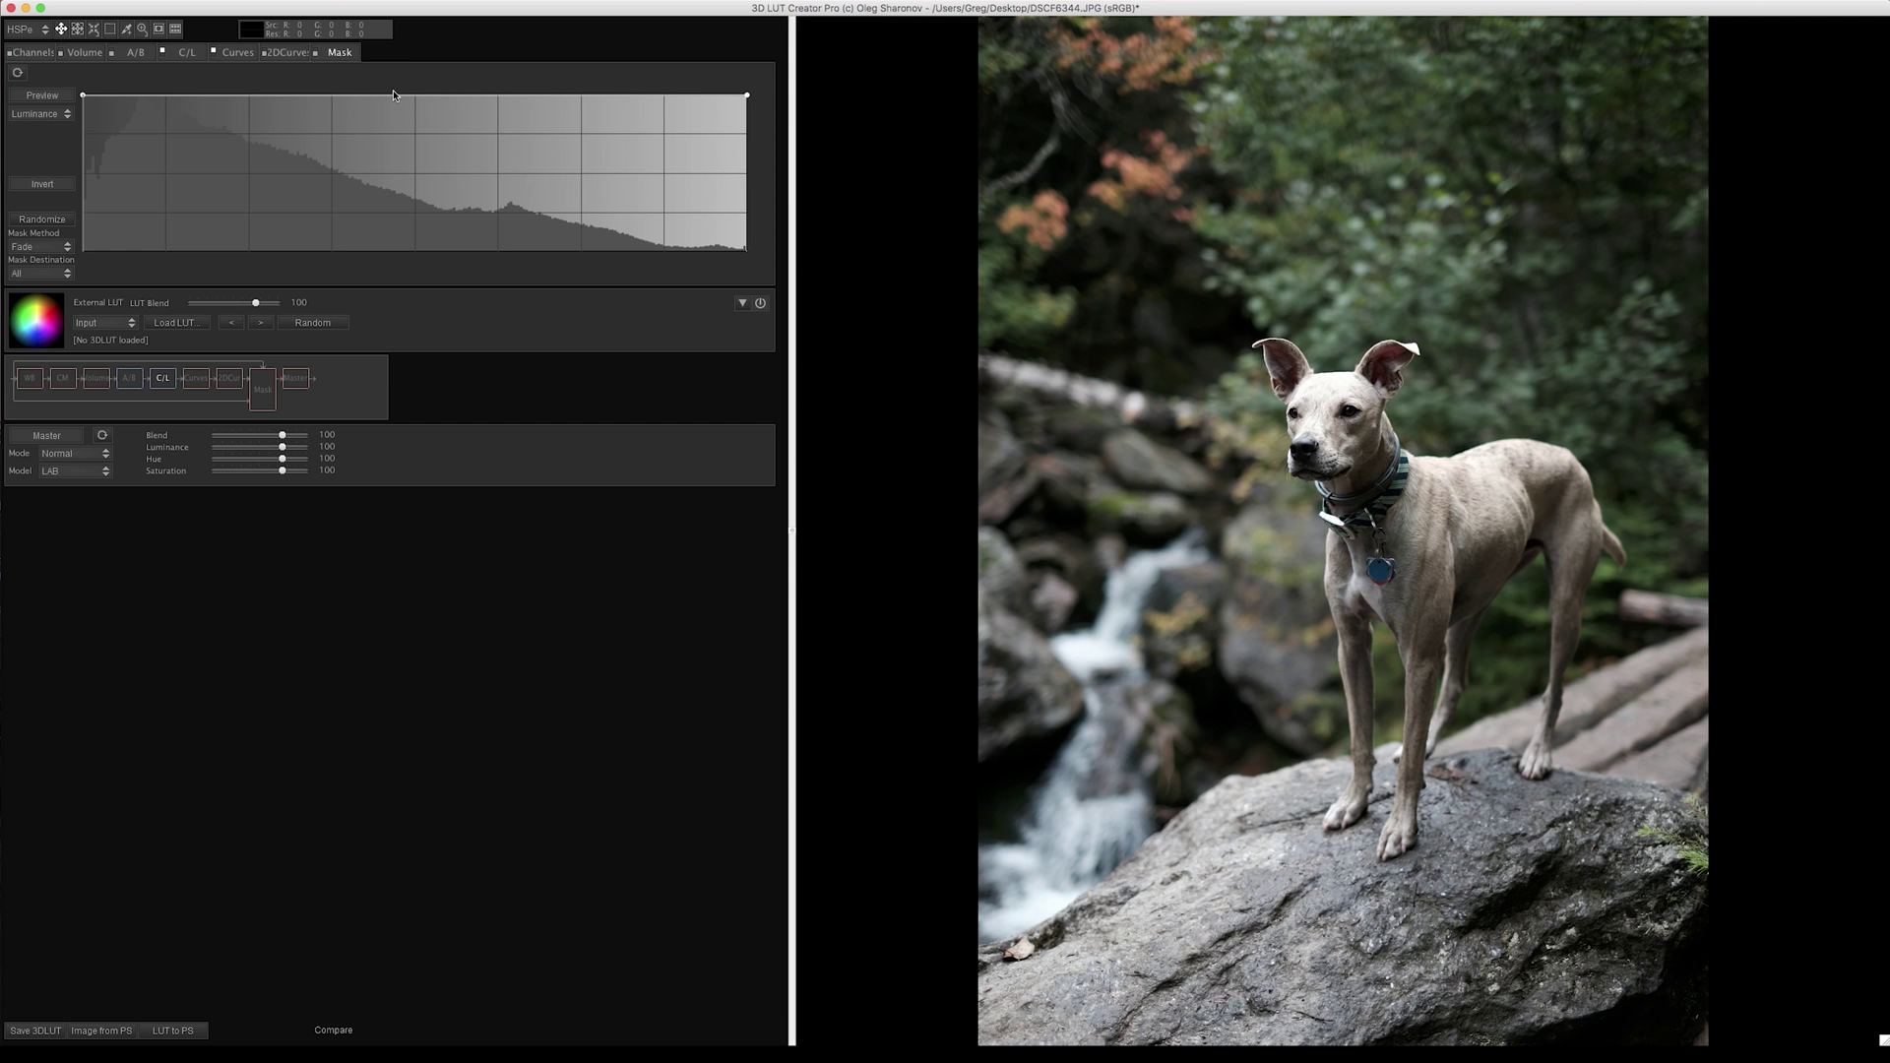
left_click_drag(394, 98, 344, 191)
left_click(61, 113)
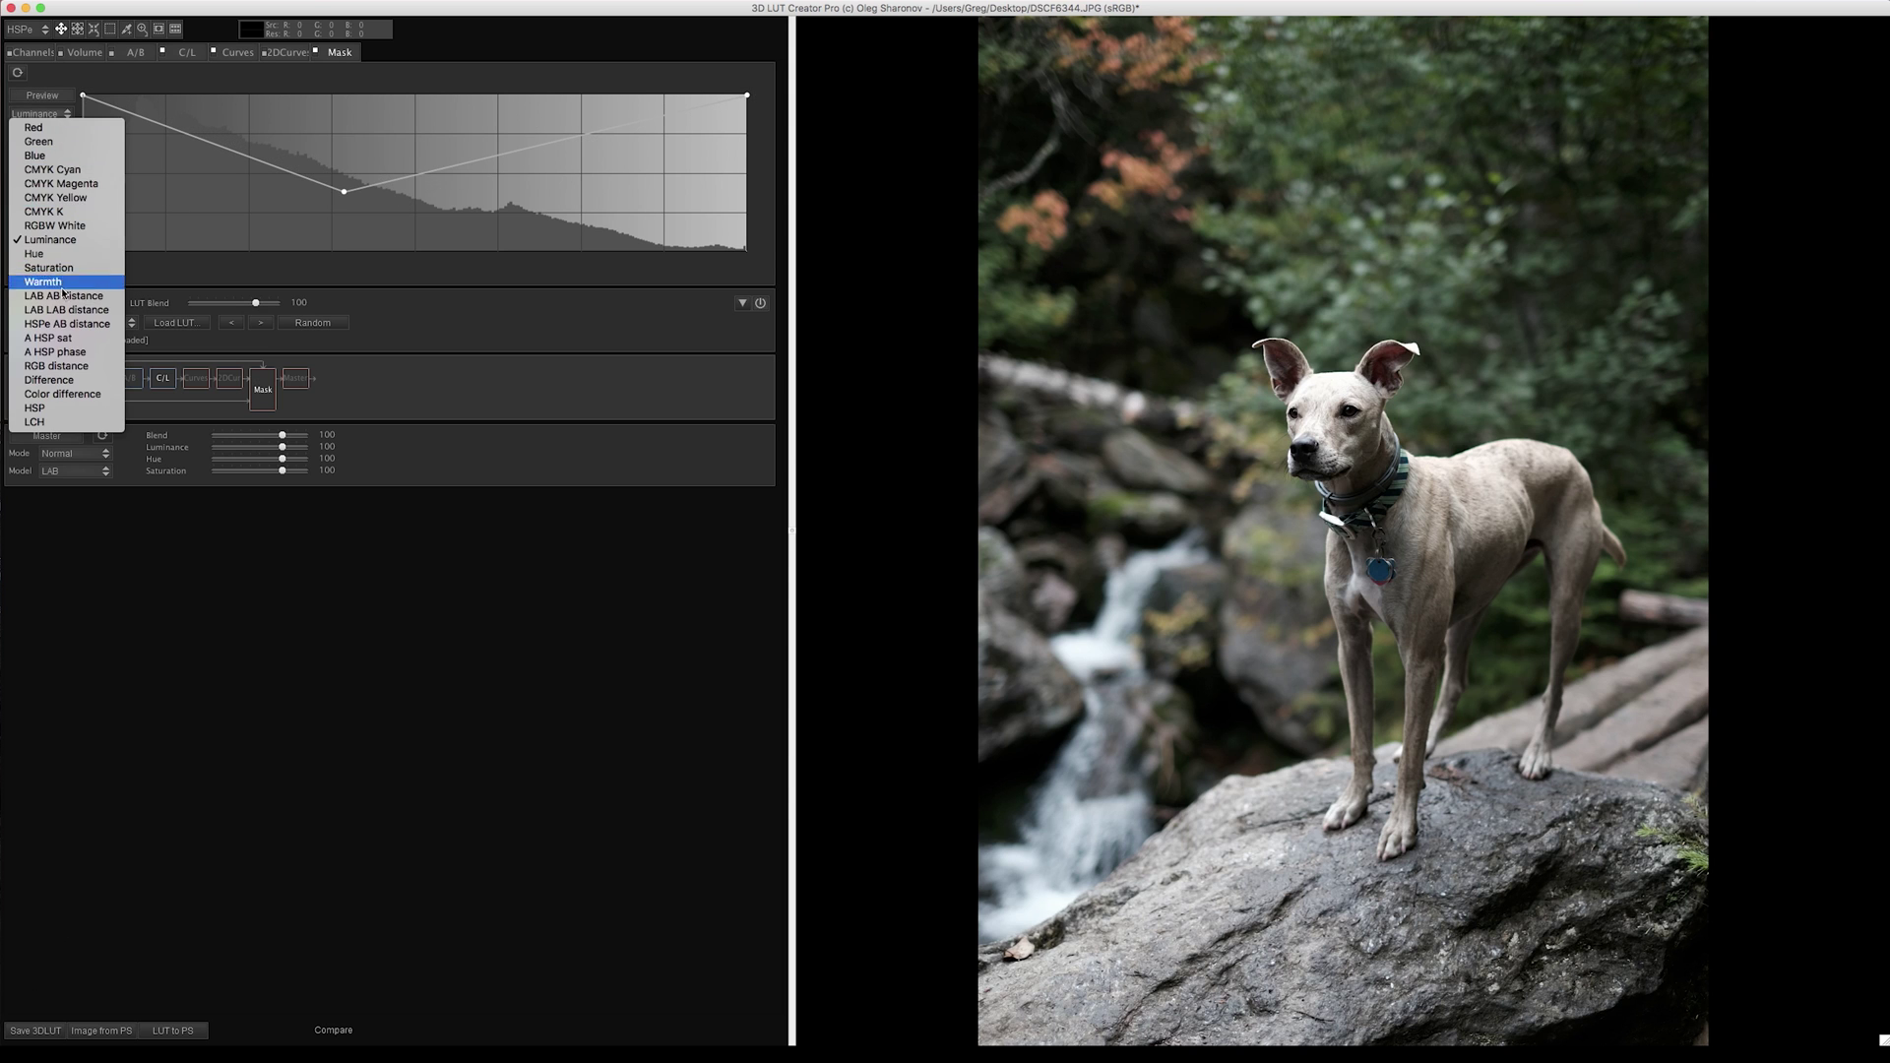
left_click(59, 324)
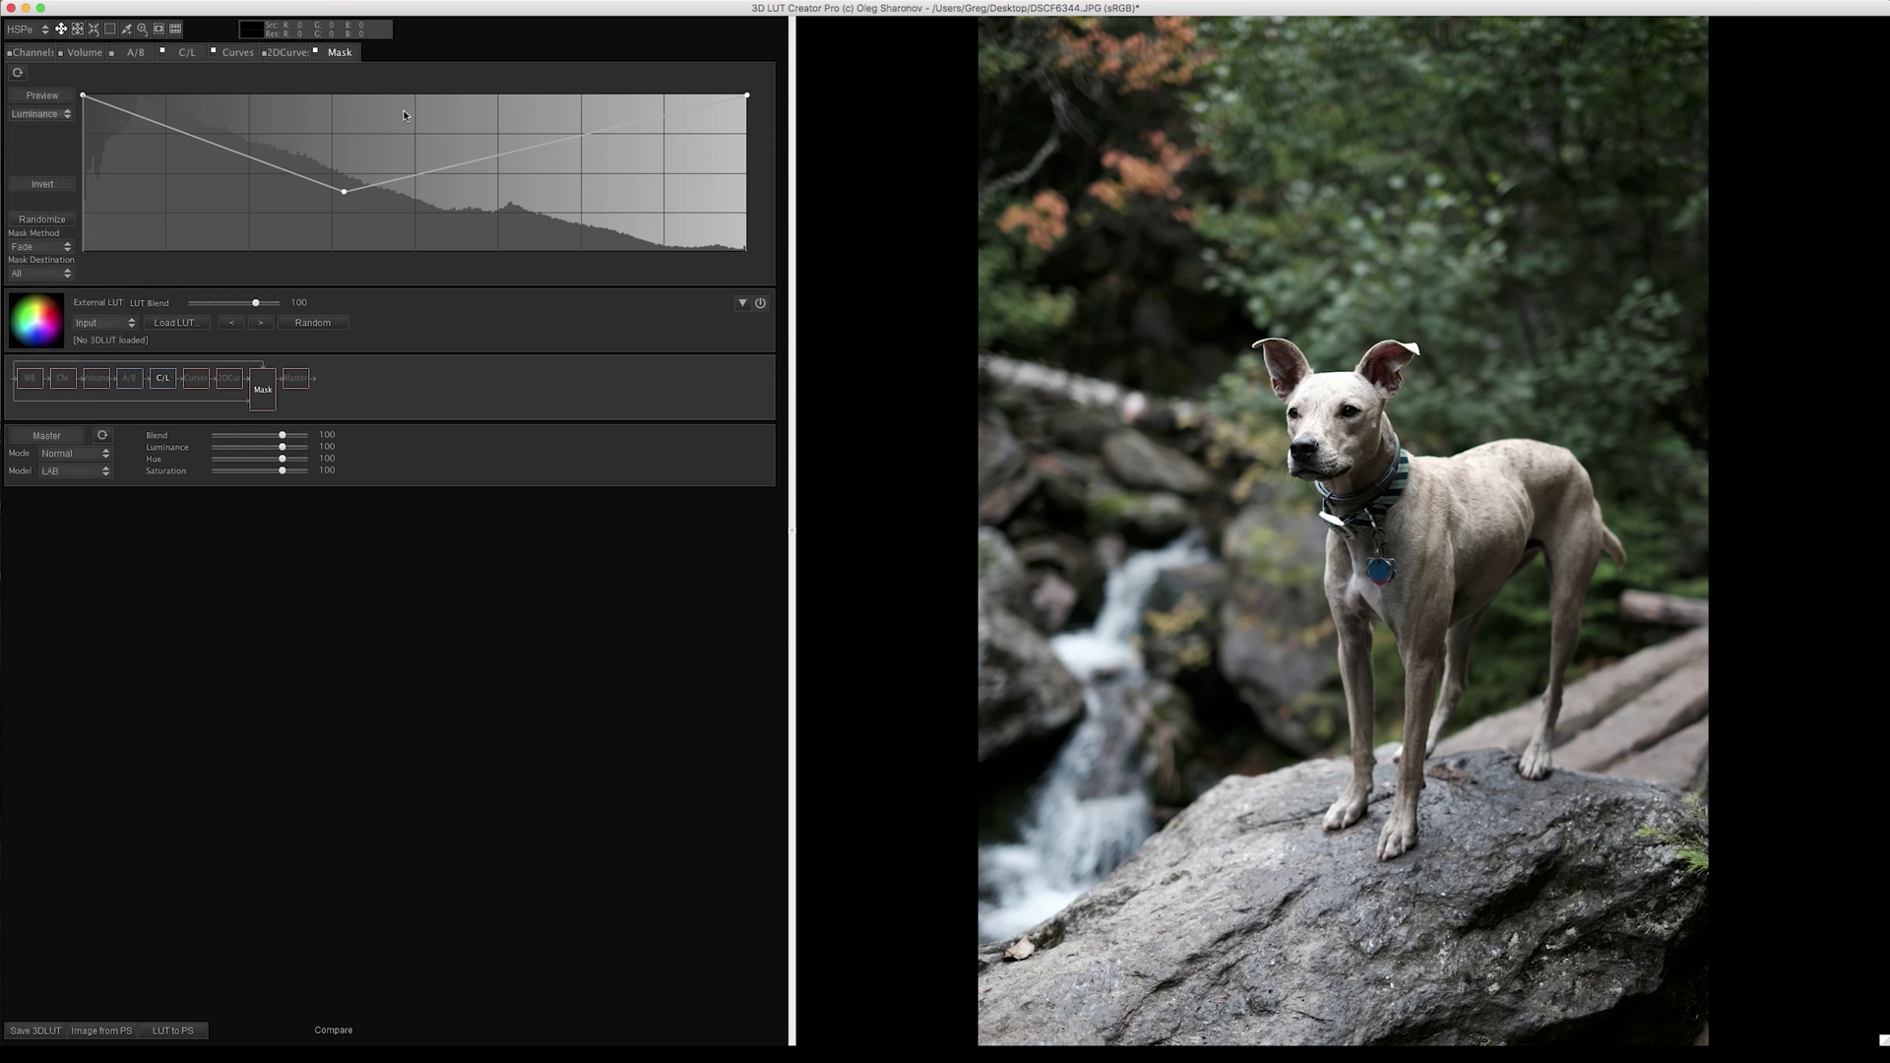
left_click(42, 113)
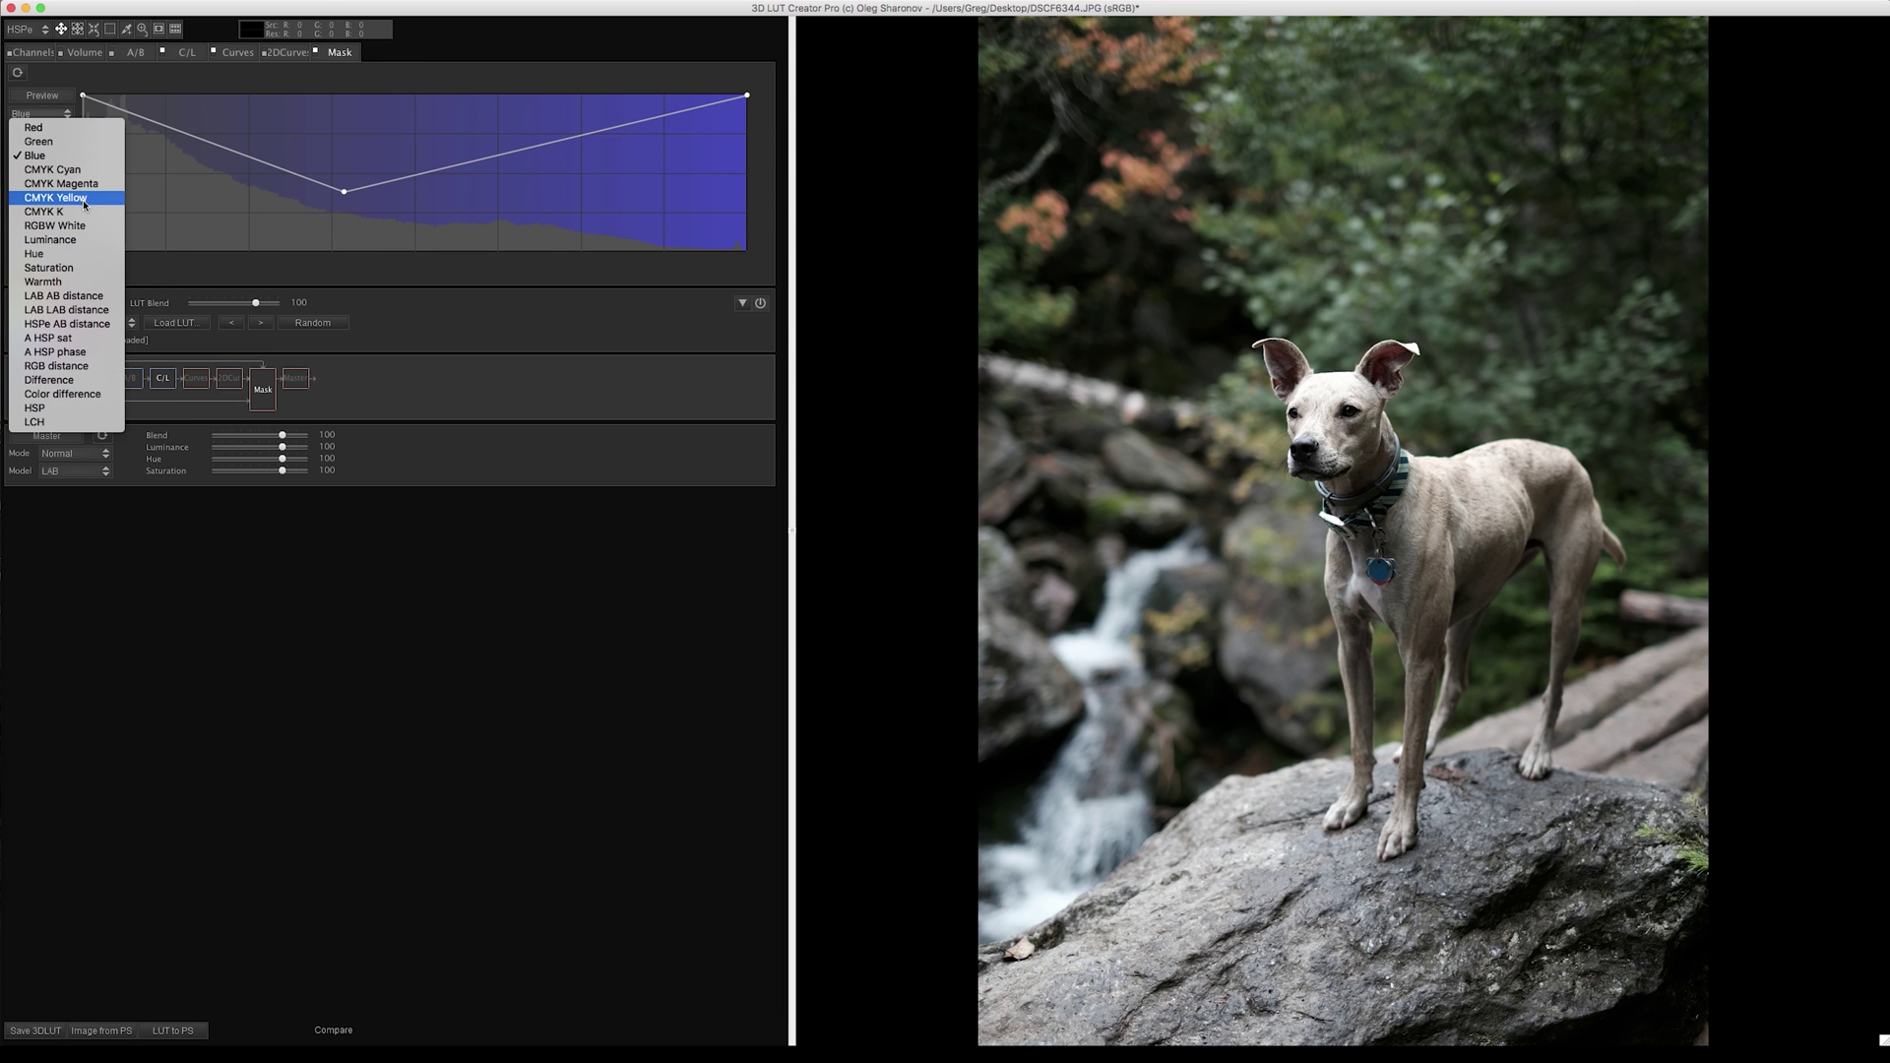
left_click(66, 185)
Step: Preview the mask in black and white, and shape its curve to fall to zero at the high-K end
left_click(41, 94)
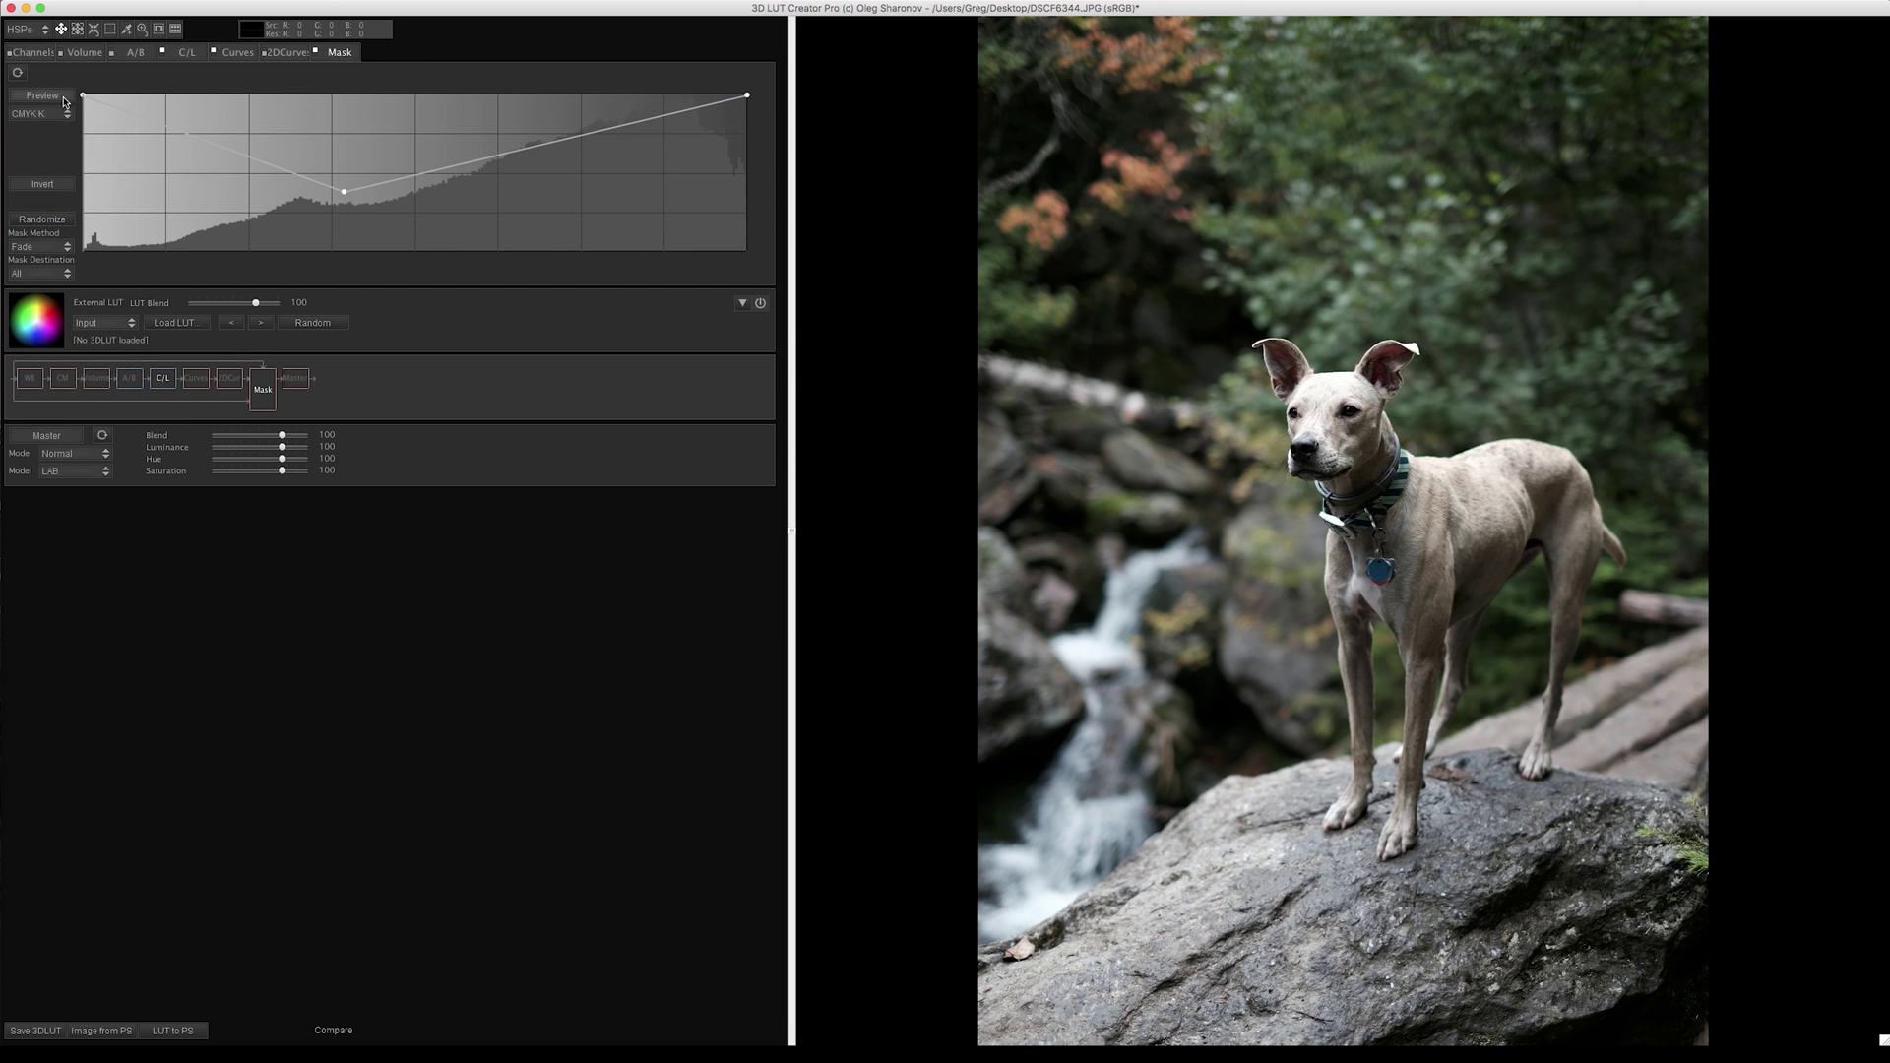
mouse_move(354, 204)
left_mouse_down()
mouse_move(350, 227)
mouse_move(363, 175)
mouse_move(367, 193)
left_mouse_up()
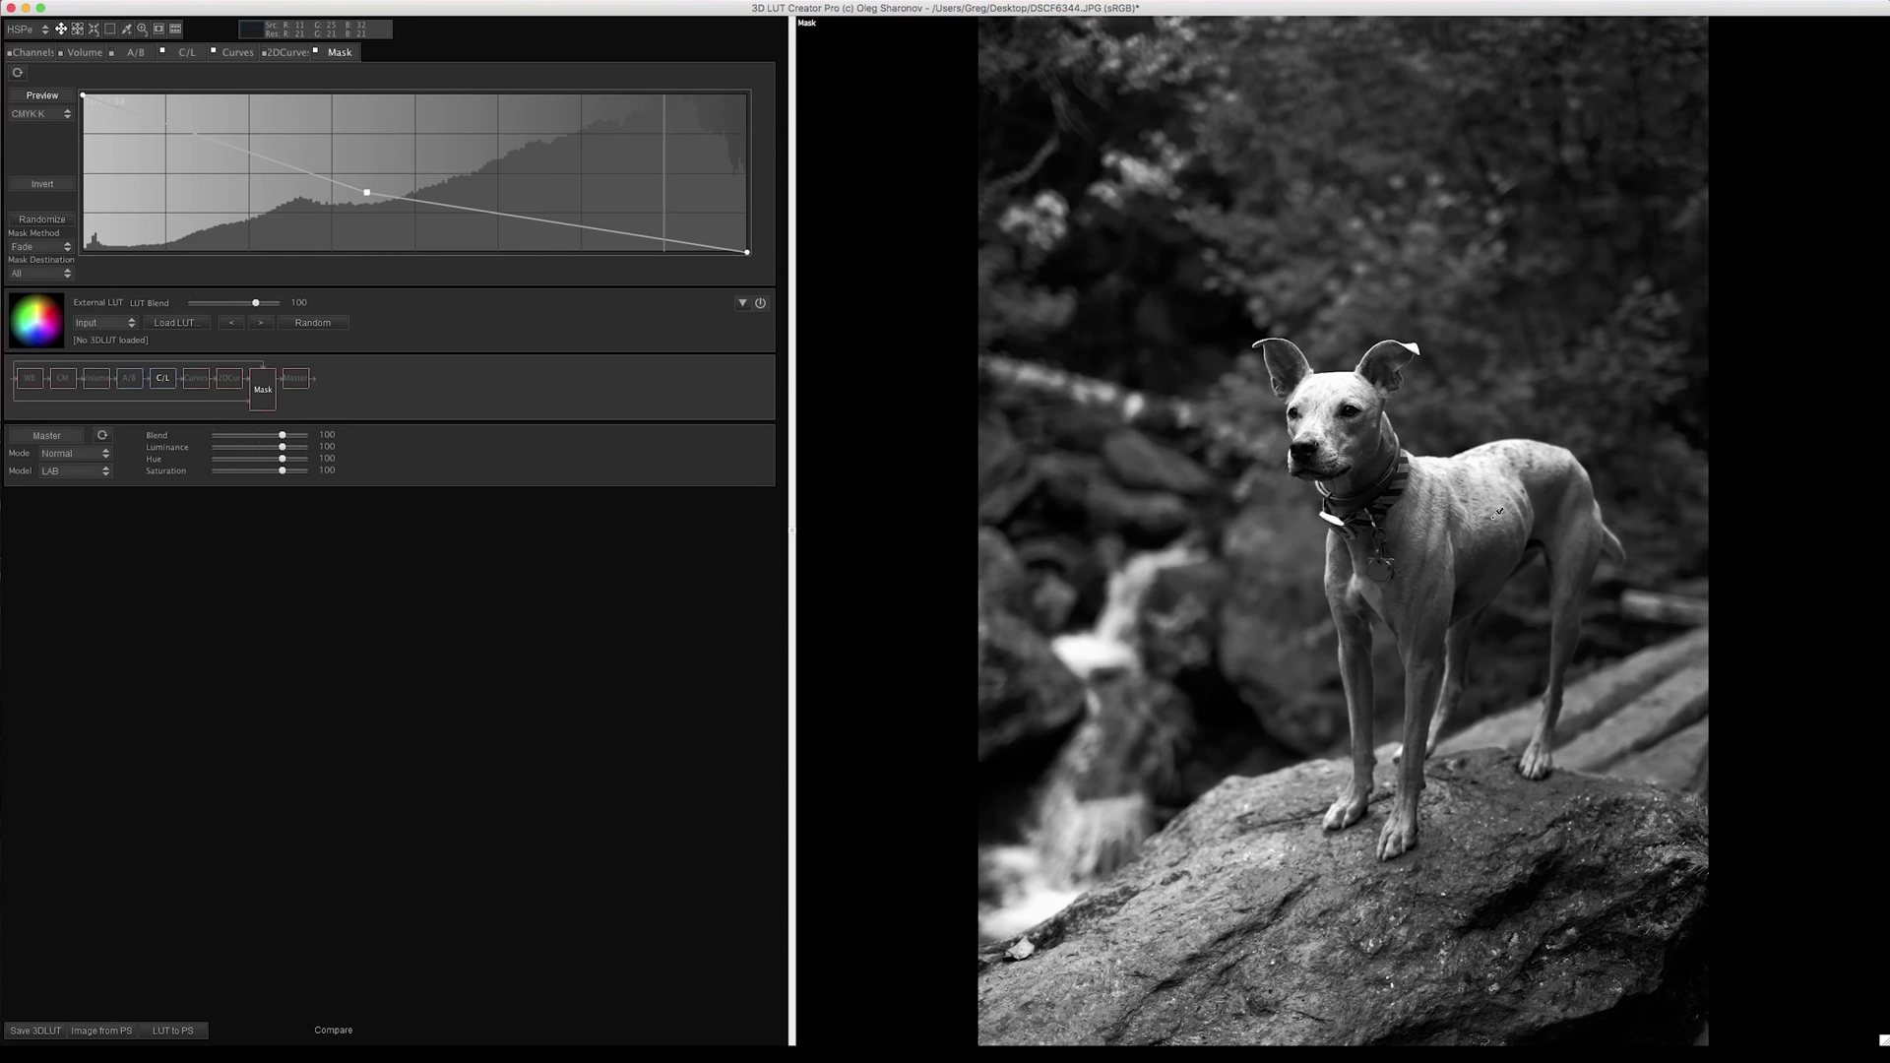
Step: Pull an orange-red point of the A/B grid outward toward saturated red to tint the dog photo
left_click(125, 56)
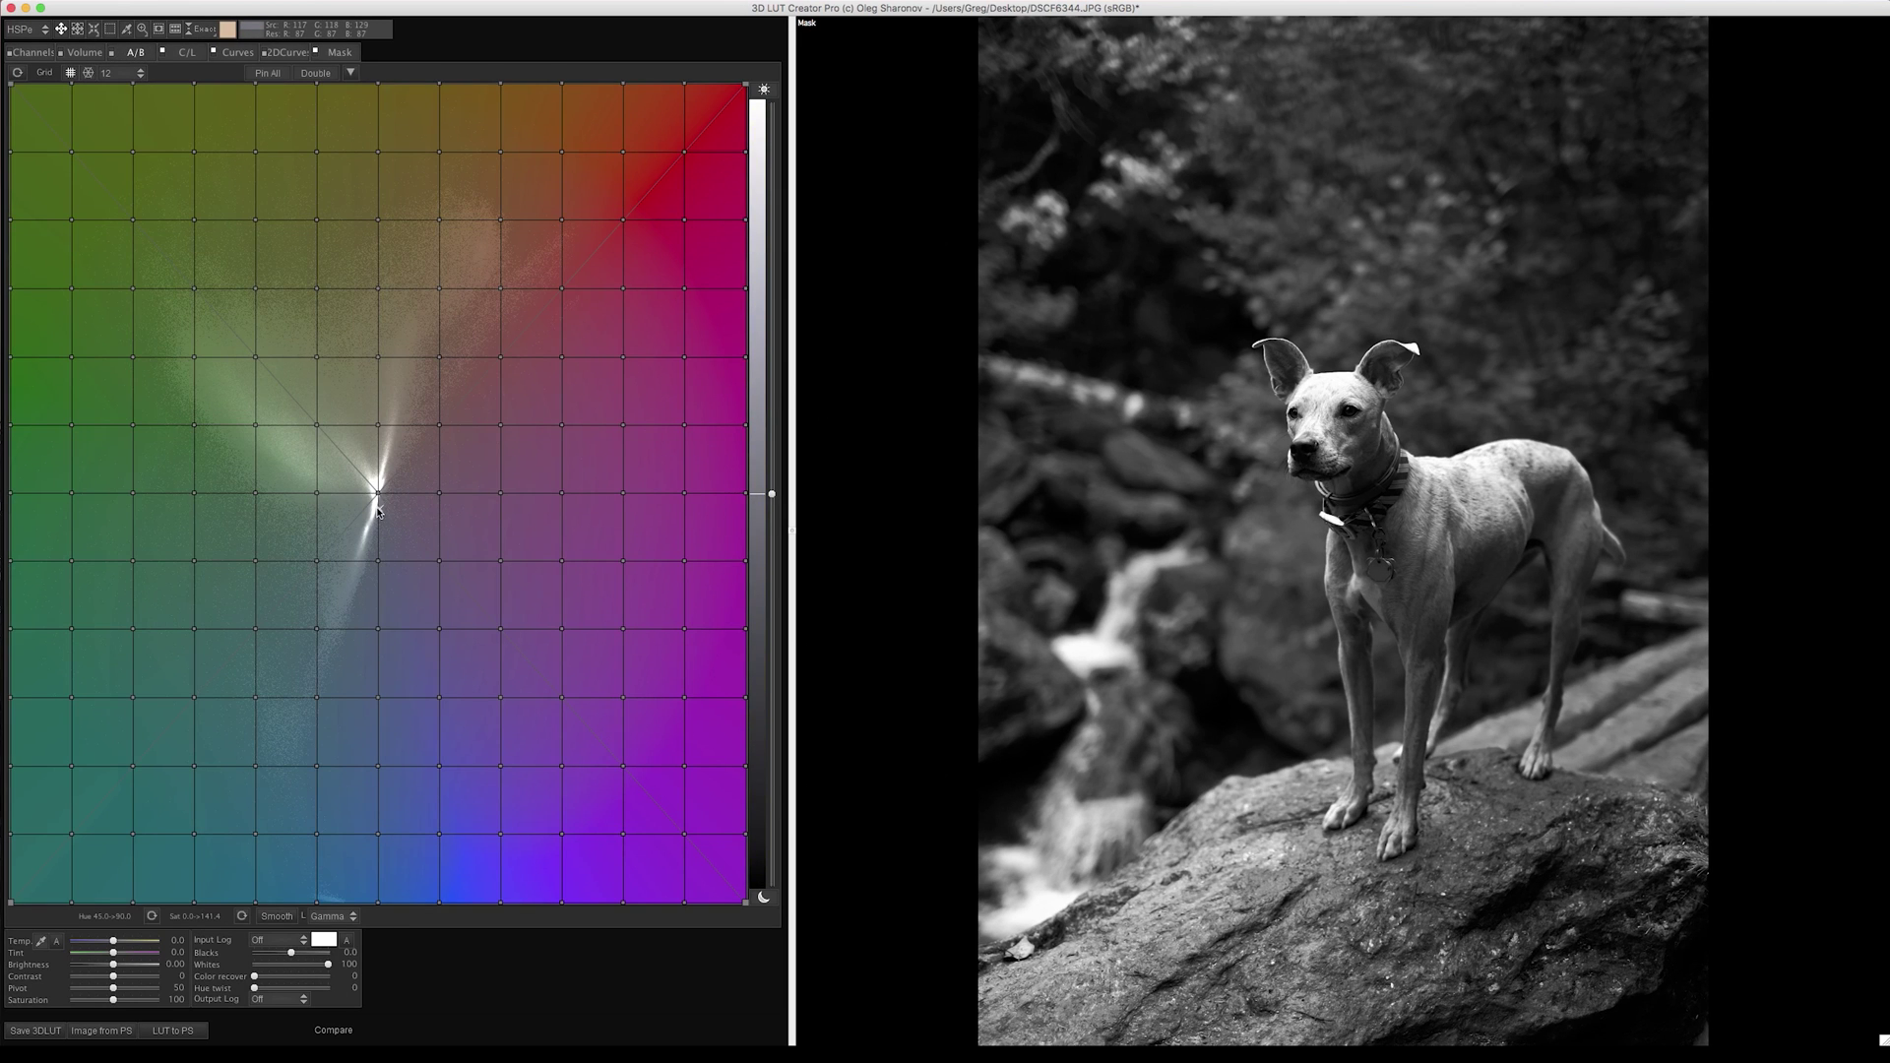
left_click_drag(534, 322, 582, 253)
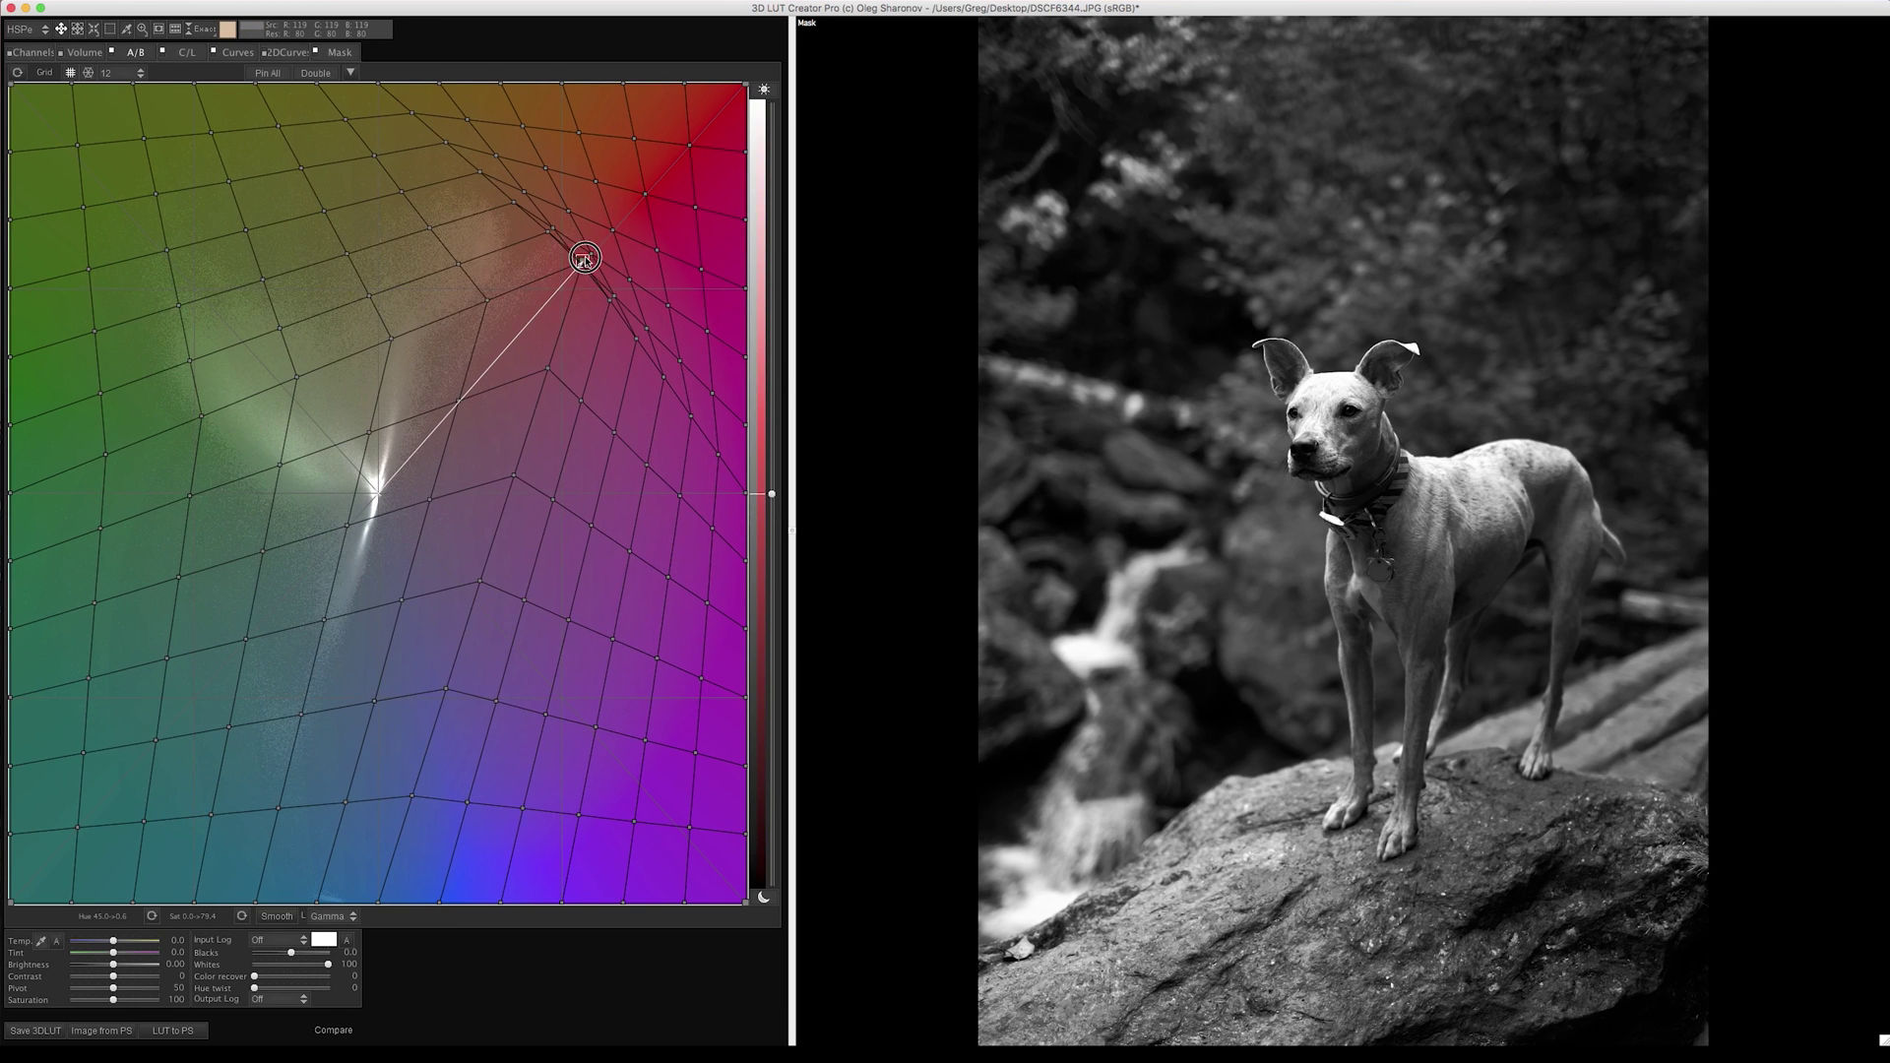
Step: Turn off the mask preview, lower the mask curve's inner point to reduce the red tint, and raise its high-K end point slightly
left_click(335, 55)
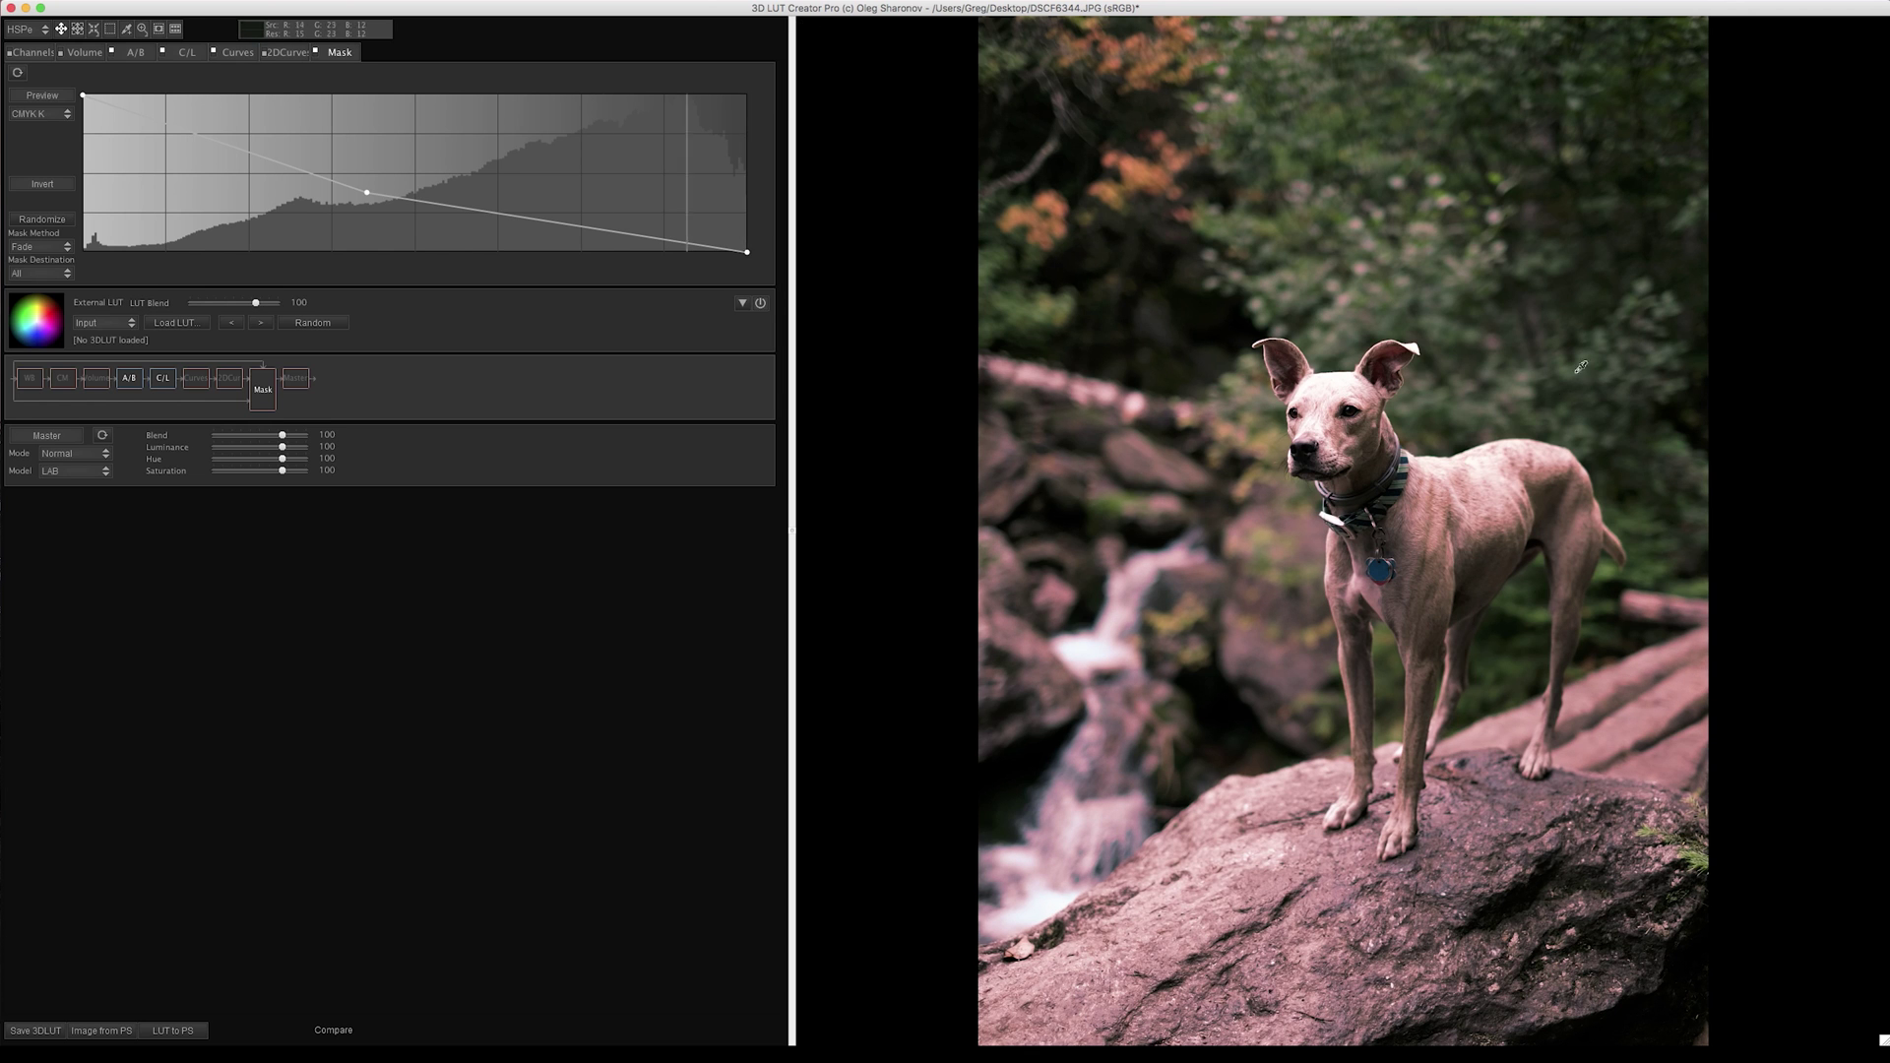
left_click_drag(372, 194, 302, 235)
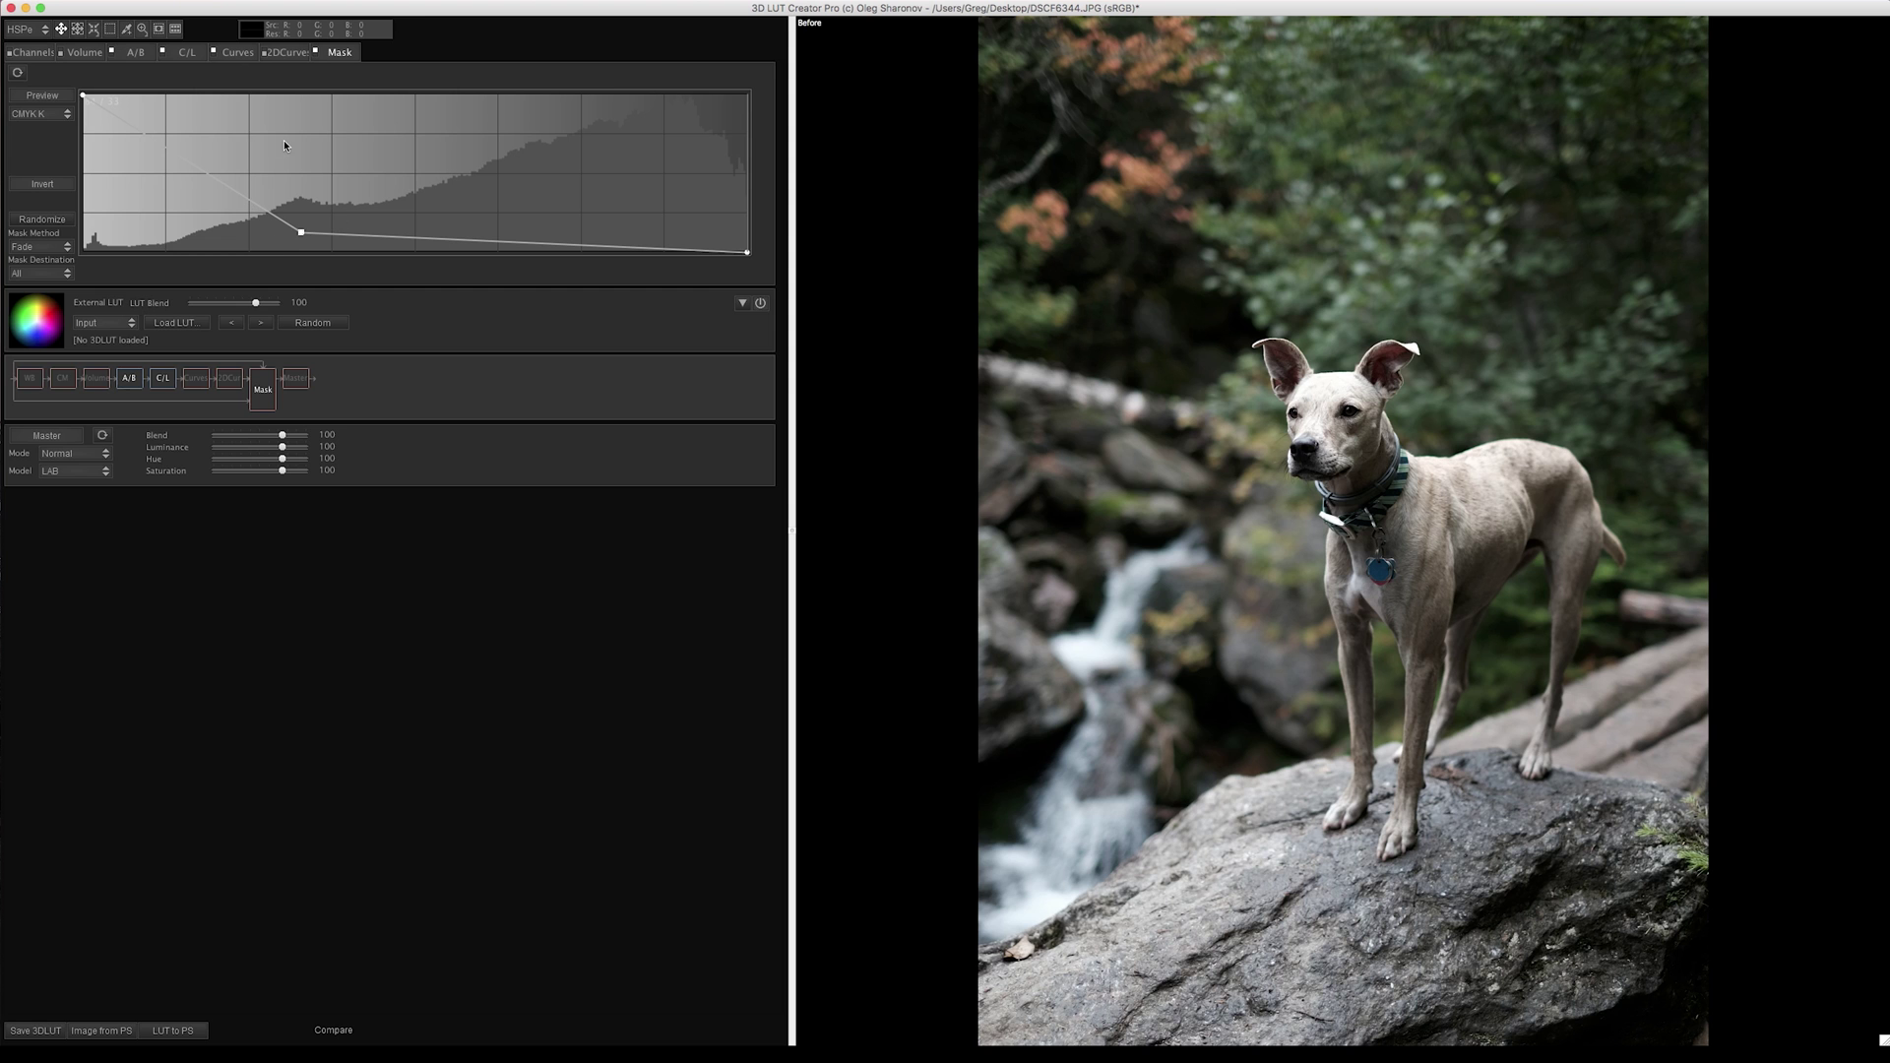
mouse_move(300, 232)
left_mouse_down()
mouse_move(371, 190)
mouse_move(309, 224)
left_mouse_up()
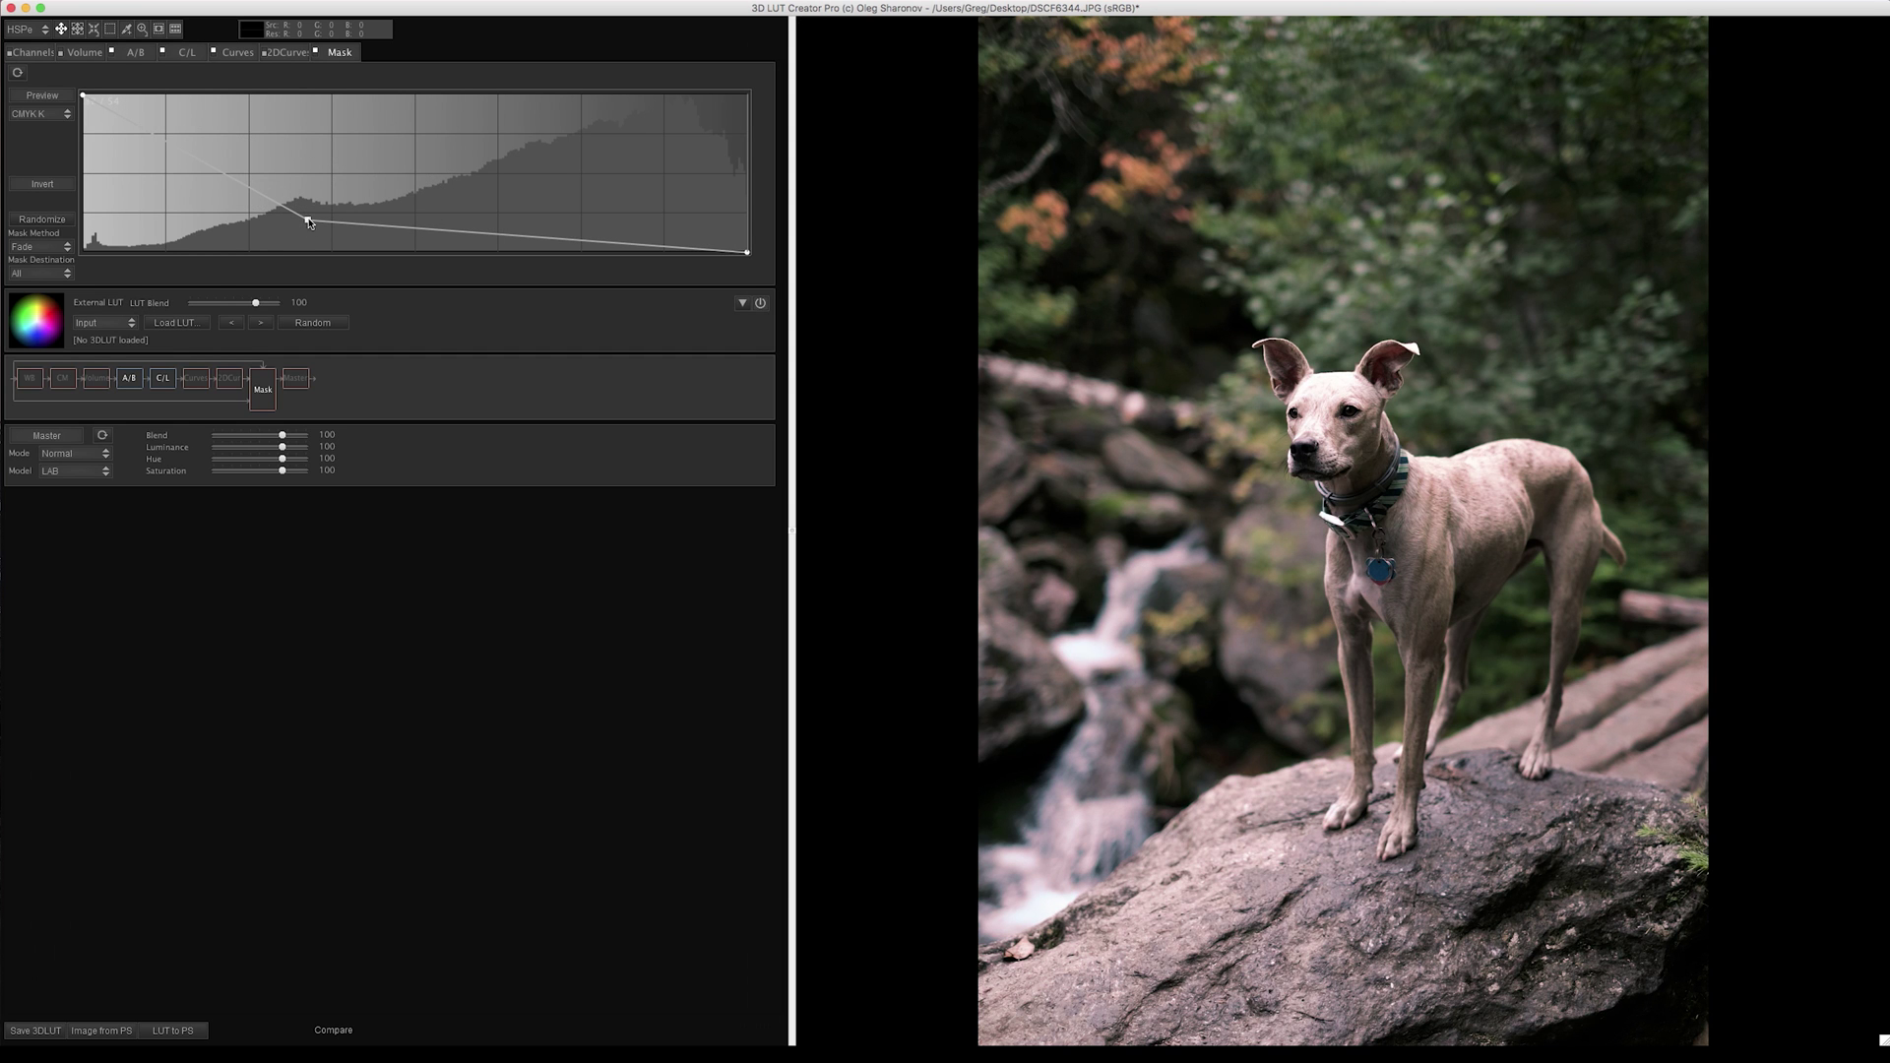
left_click_drag(742, 253, 747, 233)
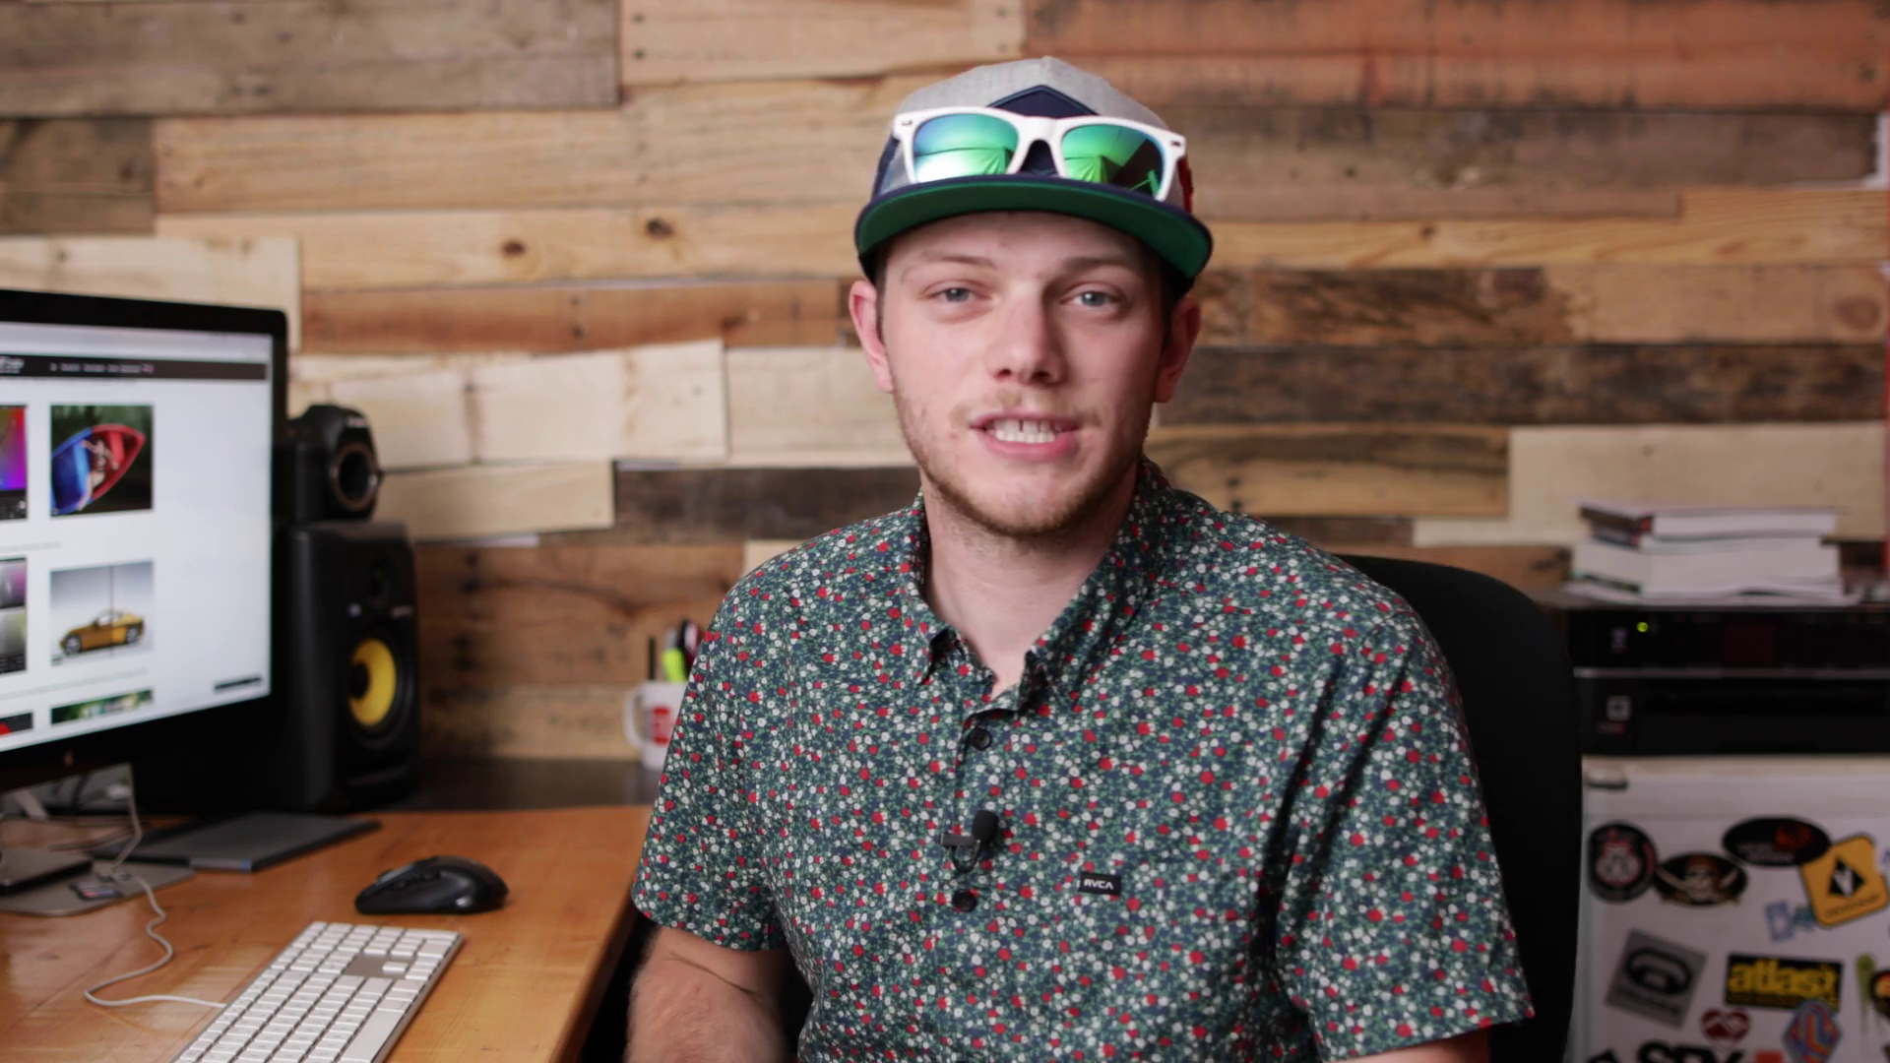